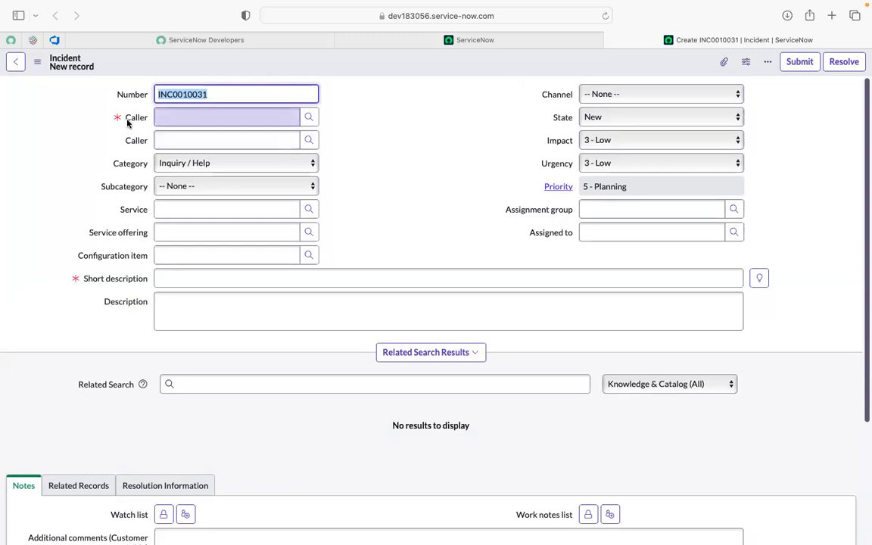
# - Look up the record list behind each of the two Caller fields on the new incident form
pyautogui.moveTo(128, 123)
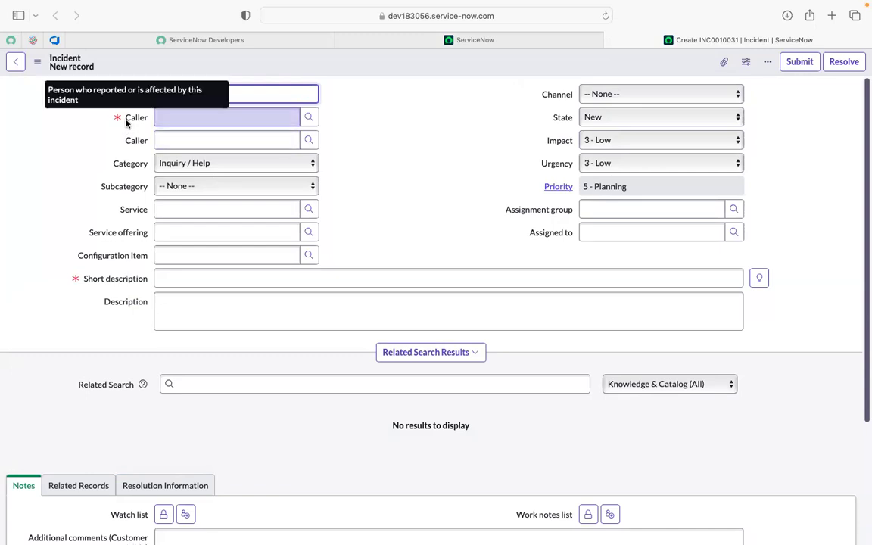
pyautogui.click(309, 123)
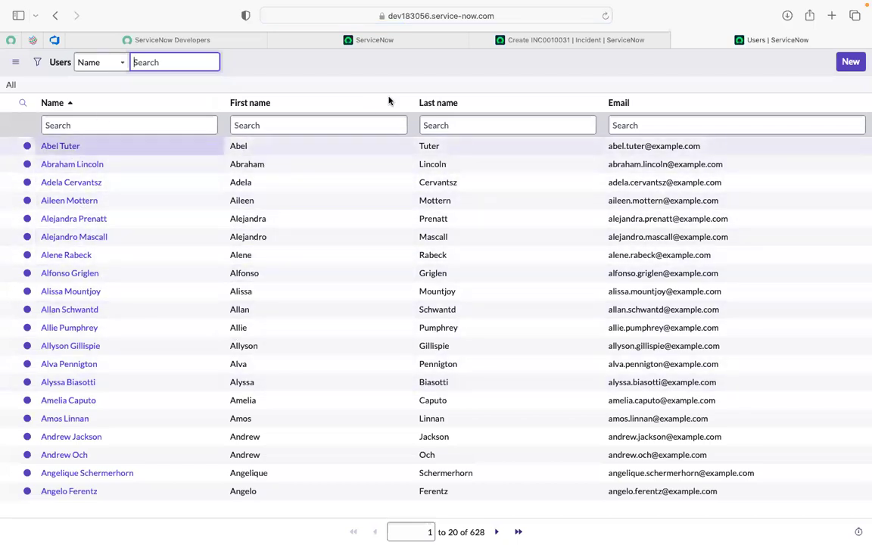
pyautogui.click(675, 39)
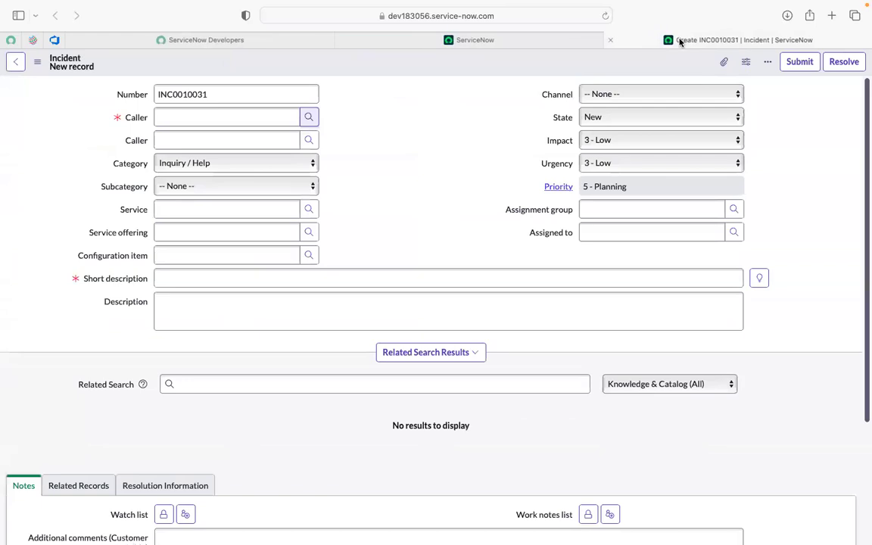
pyautogui.click(305, 143)
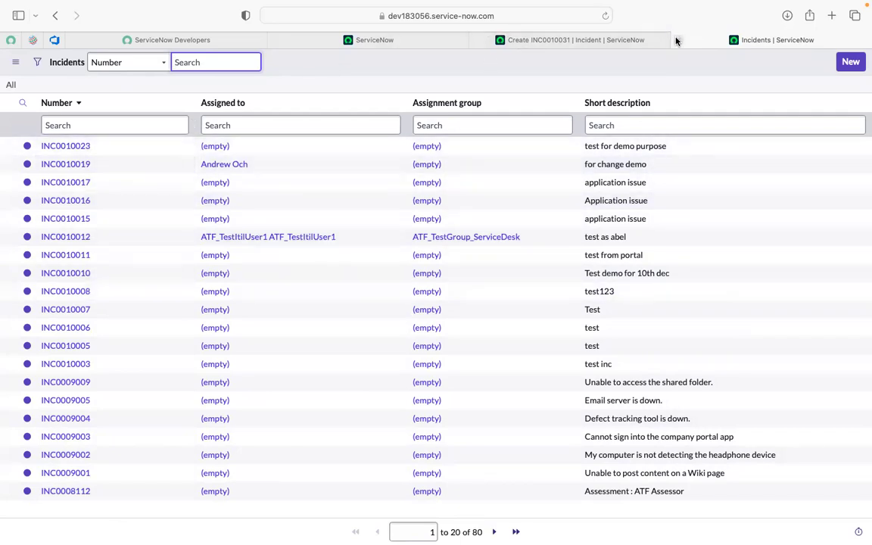
pyautogui.click(677, 40)
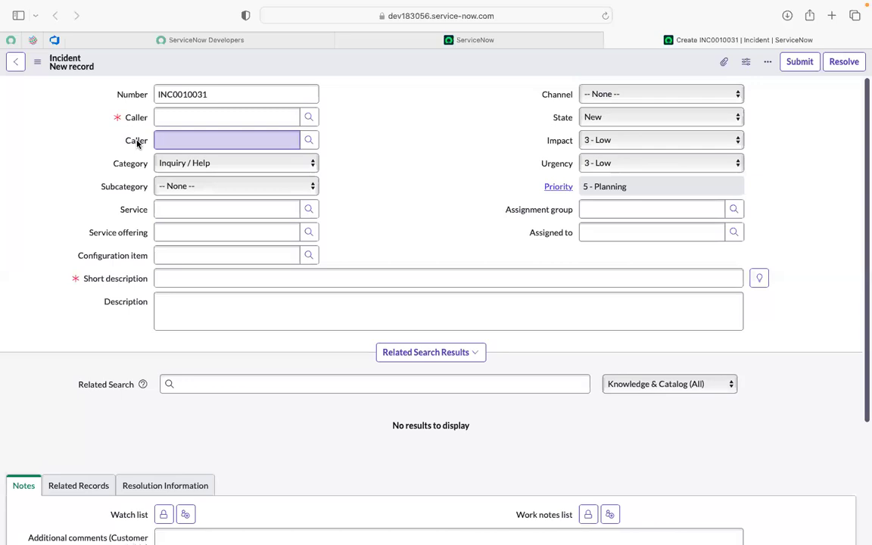
# - Check the underlying field names of both Caller fields on the incident form
pyautogui.click(137, 144)
pyautogui.rightClick(137, 144)
pyautogui.click(137, 144)
pyautogui.rightClick(137, 143)
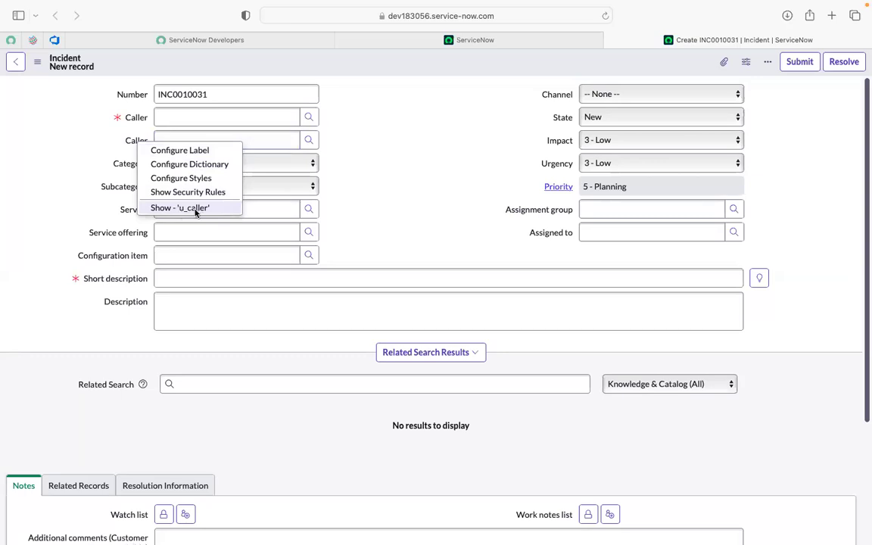
pyautogui.rightClick(136, 119)
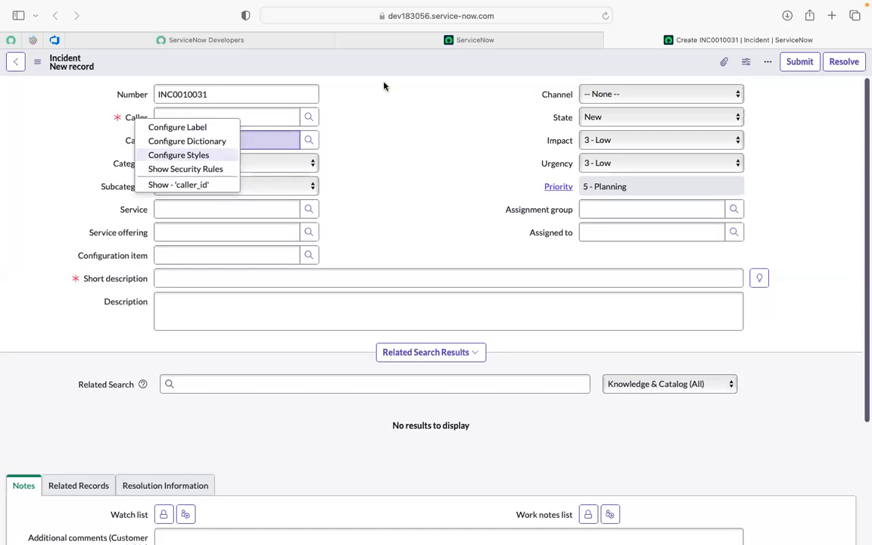
pyautogui.click(418, 35)
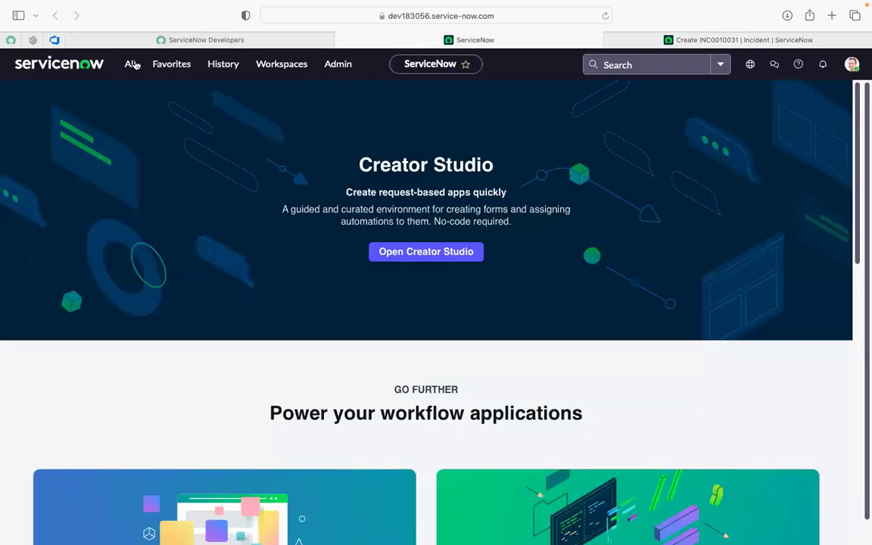
pyautogui.click(132, 64)
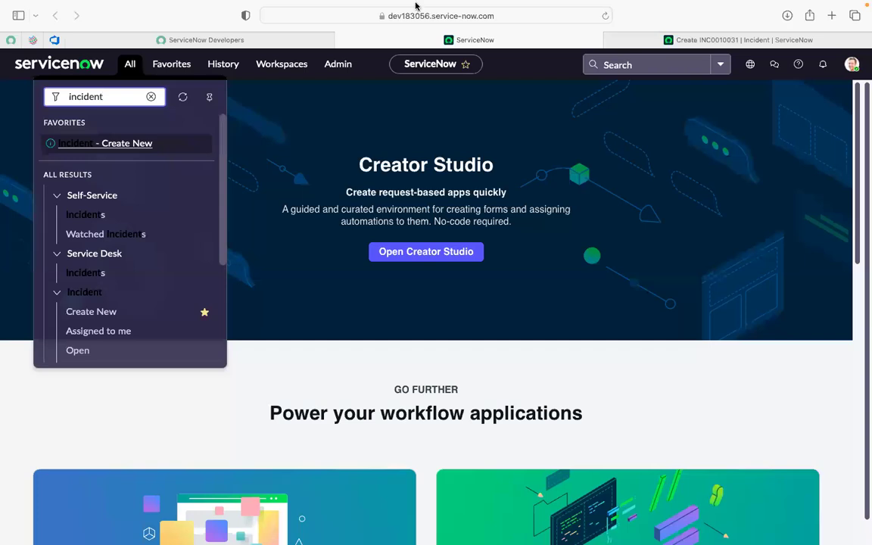
pyautogui.click(637, 38)
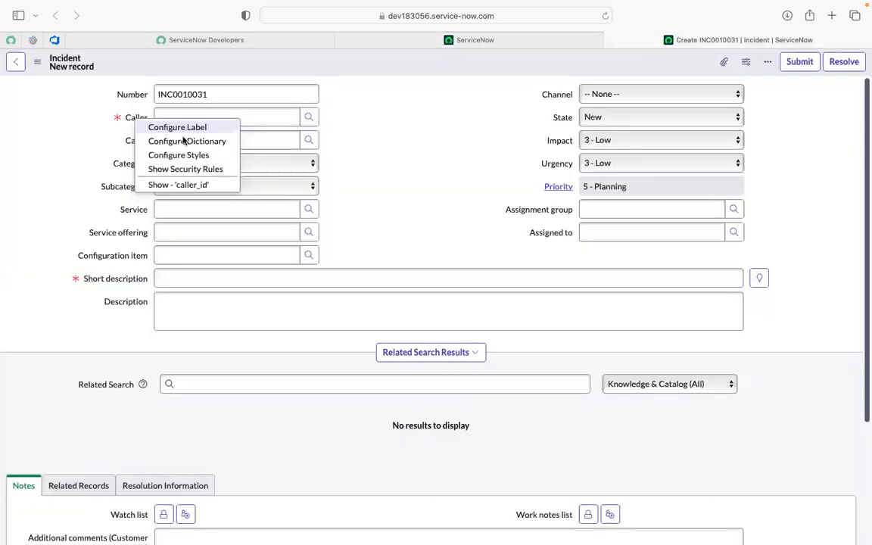
pyautogui.click(52, 132)
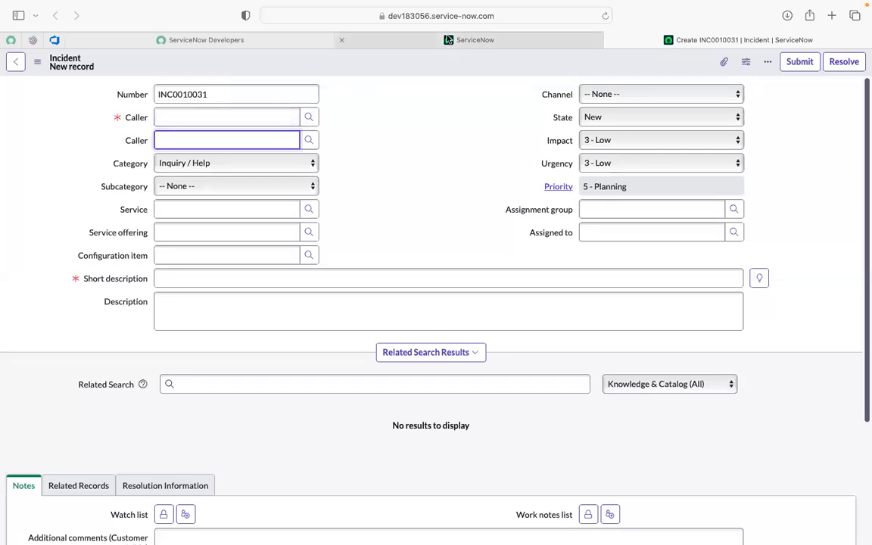
# - Filter the application navigator for "ATF)" and open the Automated Test Framework's Tests list
pyautogui.click(448, 39)
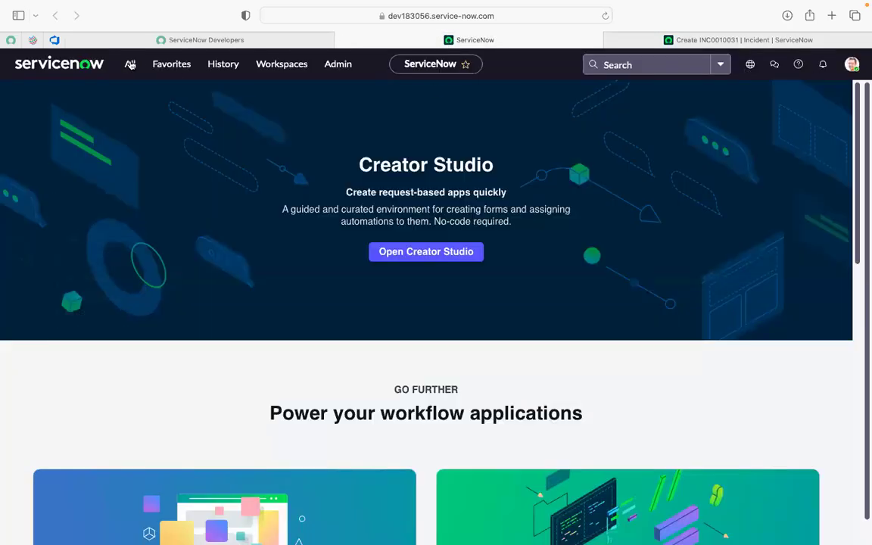
pyautogui.click(131, 64)
pyautogui.press('BackSpace')
pyautogui.press('BackSpace')
pyautogui.press('BackSpace')
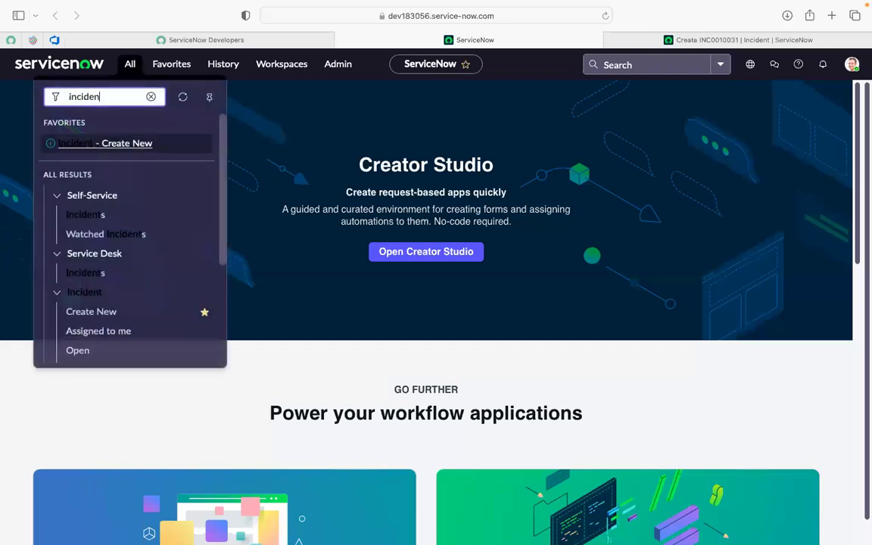
pyautogui.press('BackSpace')
pyautogui.press('BackSpace')
pyautogui.press('BackSpace')
pyautogui.press('BackSpace')
pyautogui.press('BackSpace')
pyautogui.write('AT')
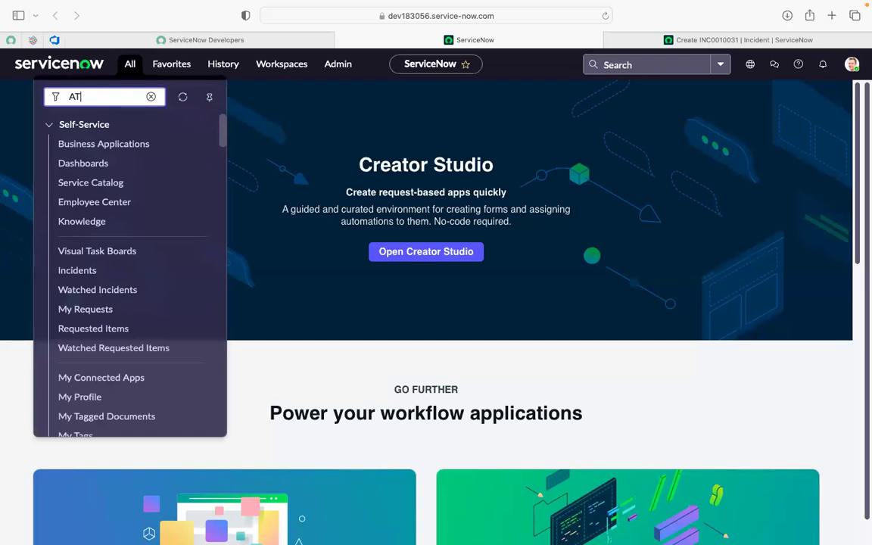
pyautogui.write('F')
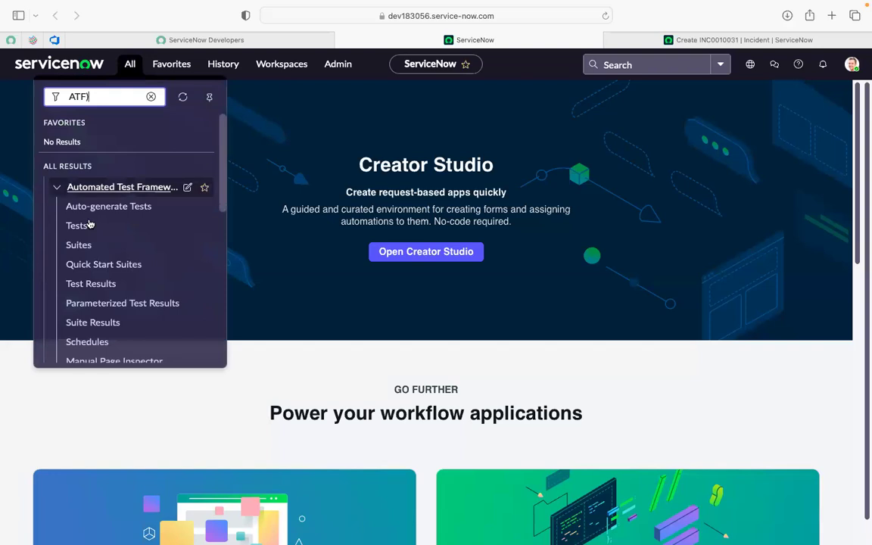
pyautogui.keyDown('super'); pyautogui.click(84, 230); pyautogui.keyUp('super')
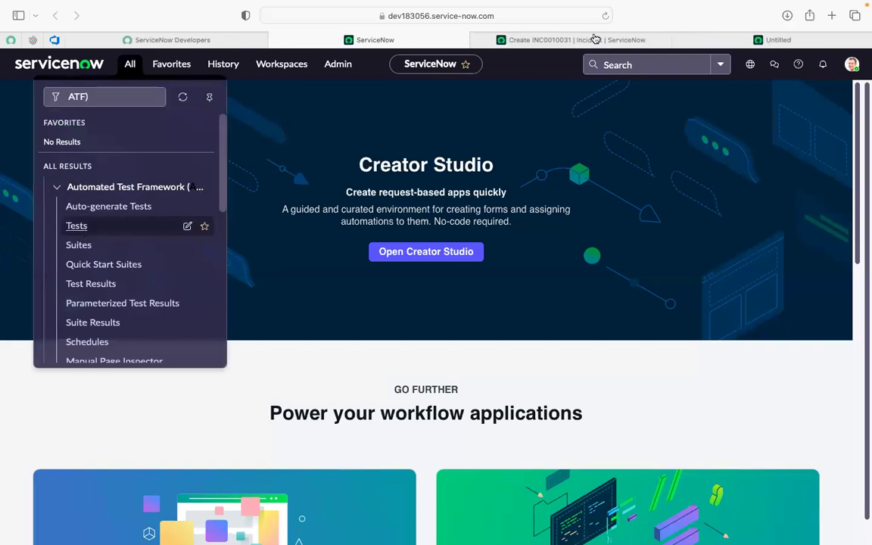
pyautogui.click(721, 58)
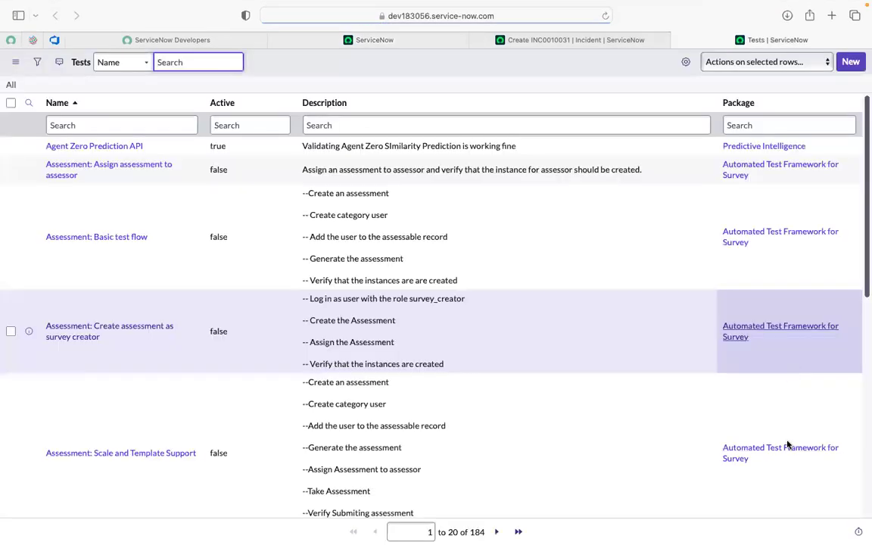
# - Filter the Tests list to names containing incident, using "*incident"
pyautogui.click(87, 126)
pyautogui.write('*')
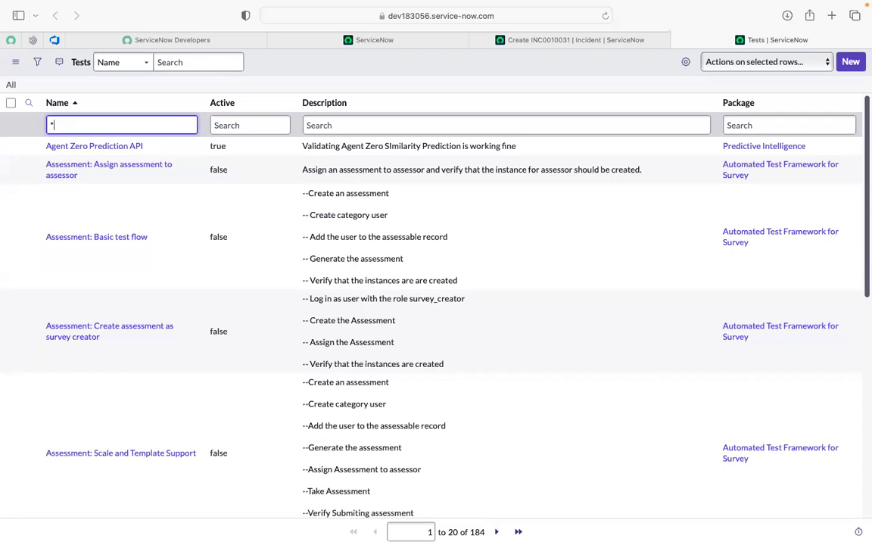
pyautogui.write('incident')
pyautogui.press('Return')
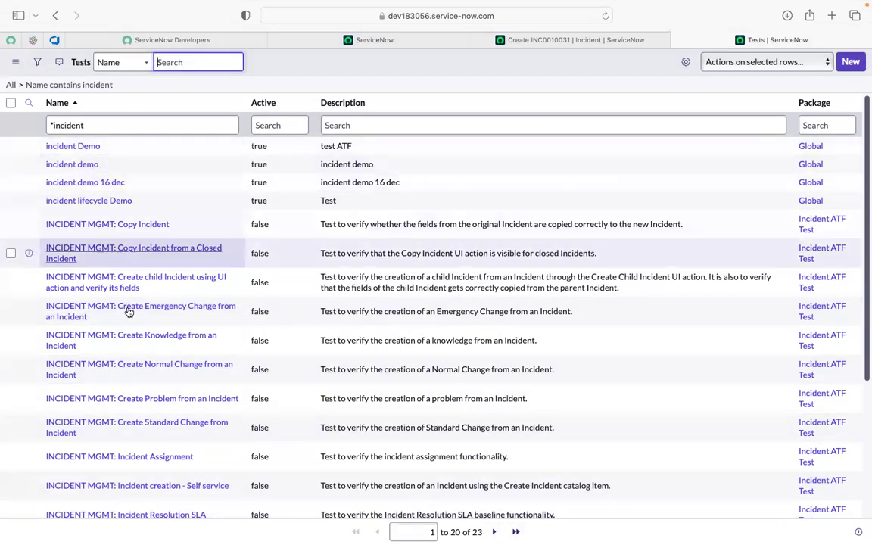
pyautogui.scroll(-5, 129, 311)
pyautogui.scroll(5, 128, 311)
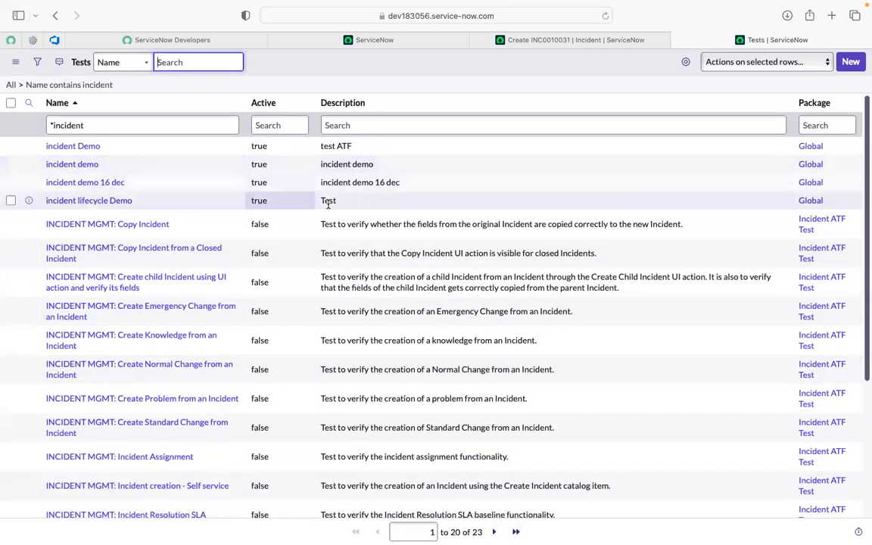
# - Open the test incident demo 16 dec and its Set Field Values step with execution order 6
pyautogui.click(338, 127)
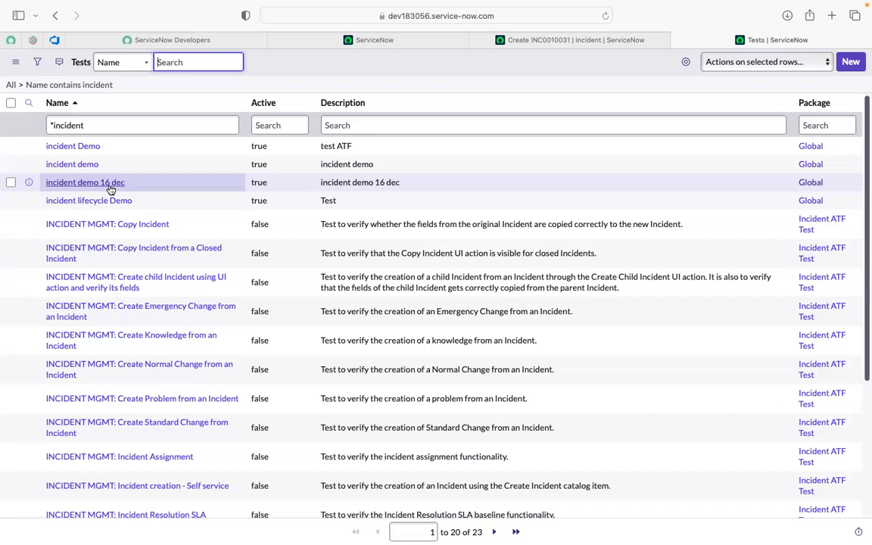
pyautogui.keyDown('super'); pyautogui.click(108, 183); pyautogui.keyUp('super')
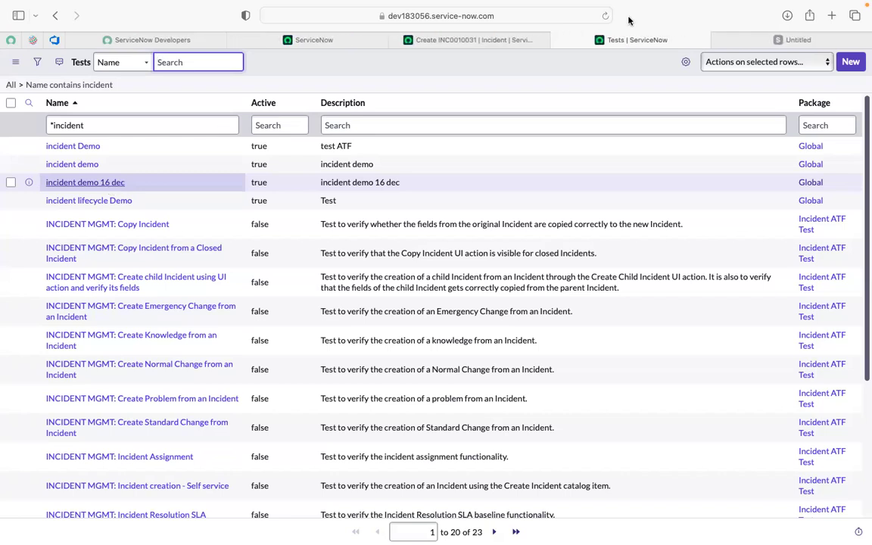
pyautogui.click(770, 41)
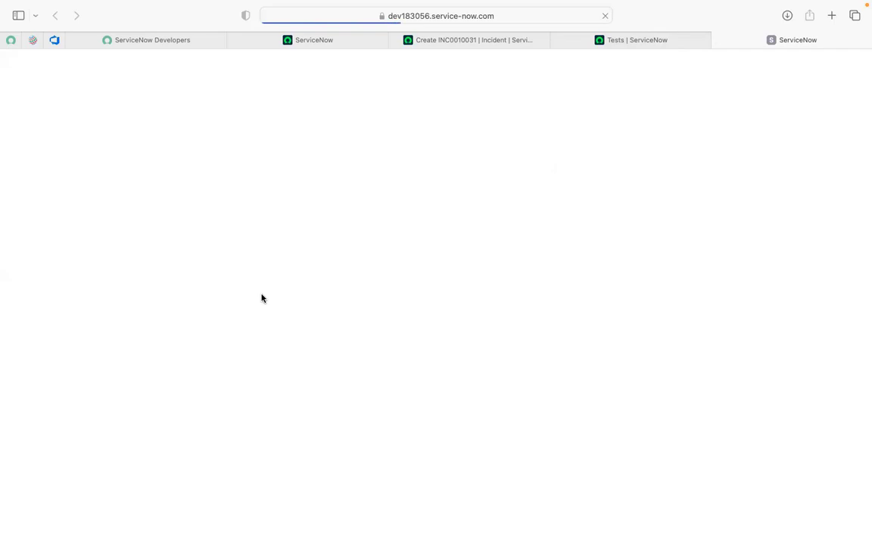
pyautogui.scroll(-3, 265, 394)
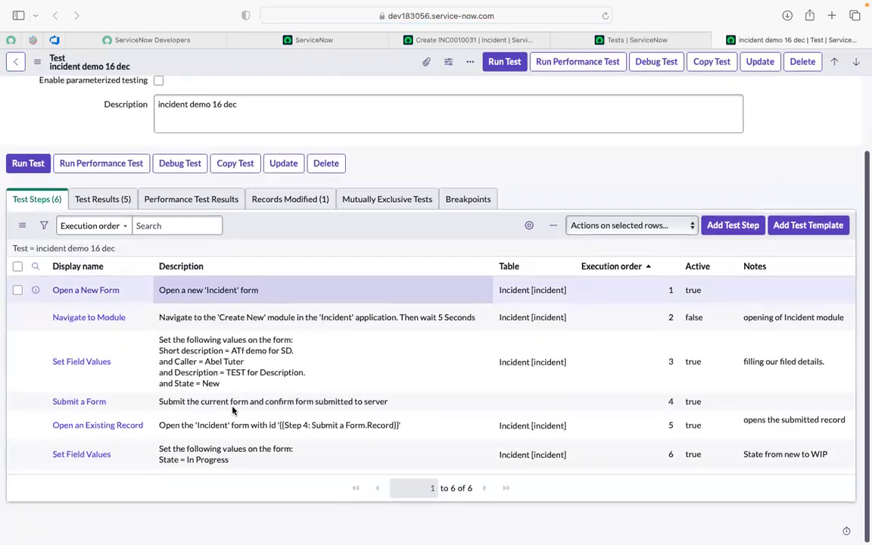
pyautogui.keyDown('super'); pyautogui.click(94, 458); pyautogui.keyUp('super')
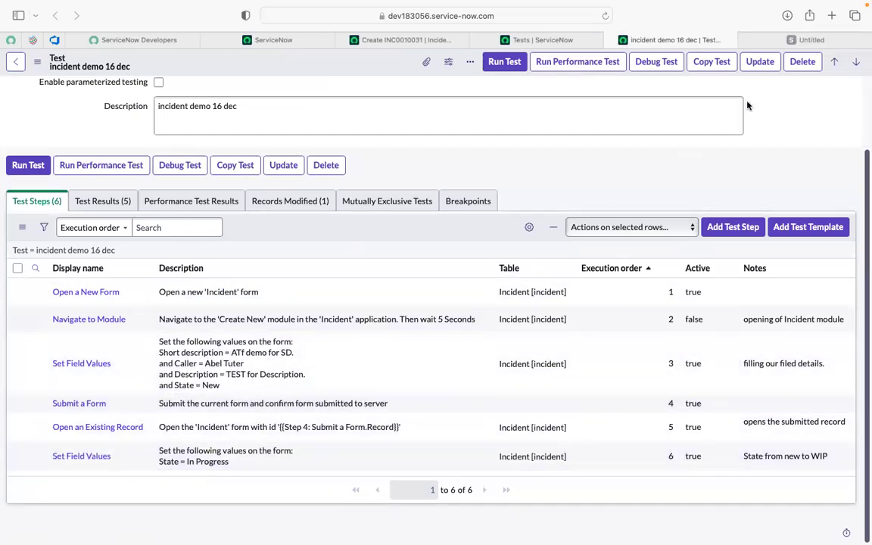
pyautogui.click(770, 43)
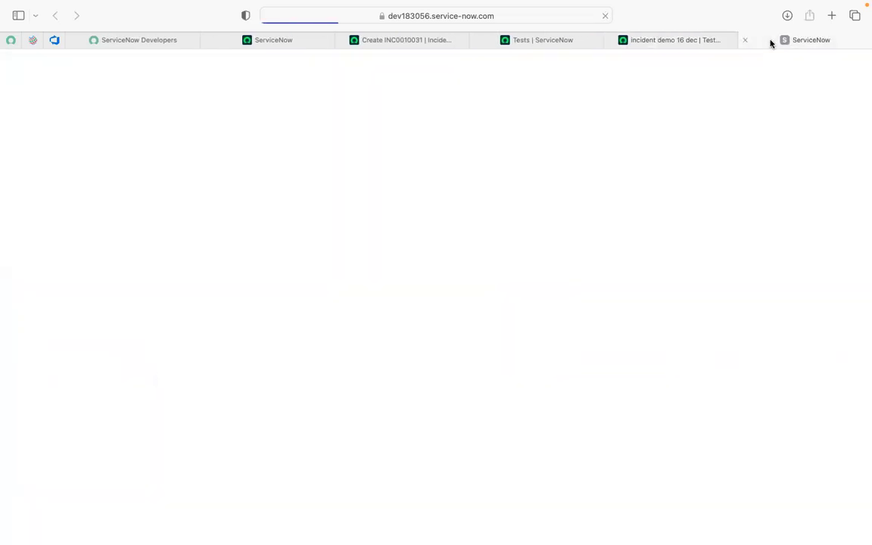
# - Search for "caller" among the fields available for a second field value in the Set Field Values step
pyautogui.click(383, 39)
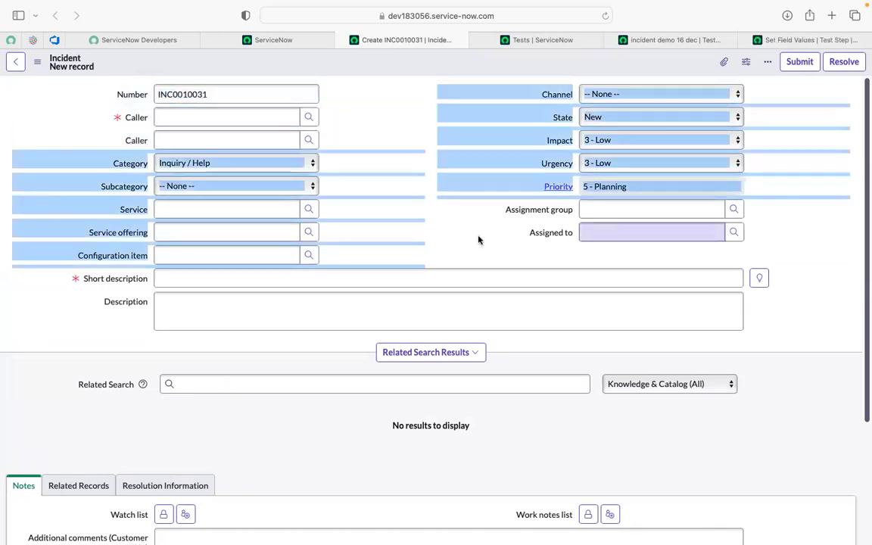
pyautogui.click(790, 39)
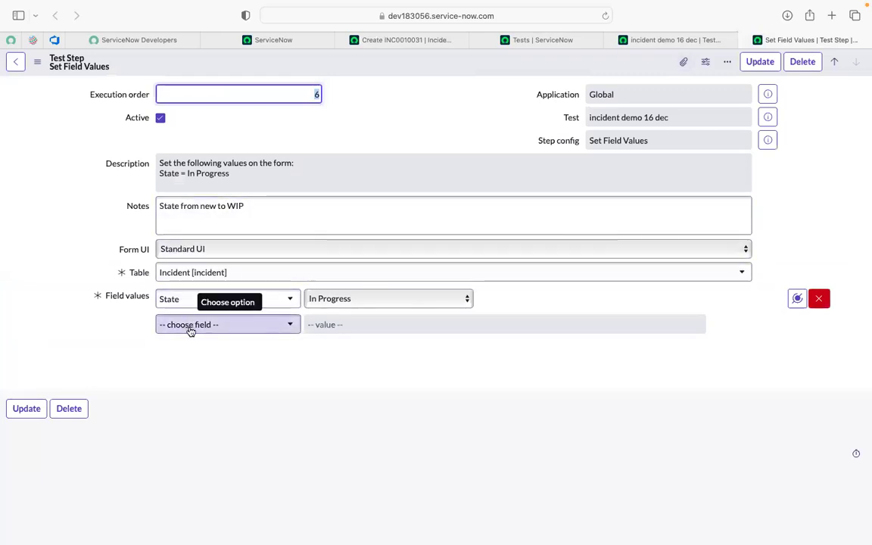
pyautogui.click(191, 327)
pyautogui.write('caller')
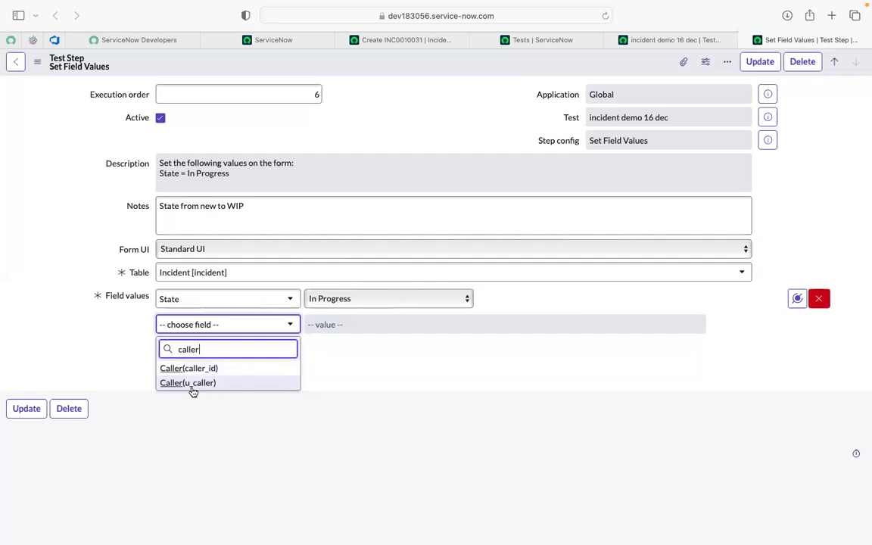
# - Check the second Caller field's underlying name on the incident form and return to the Set Field Values step
pyautogui.click(398, 42)
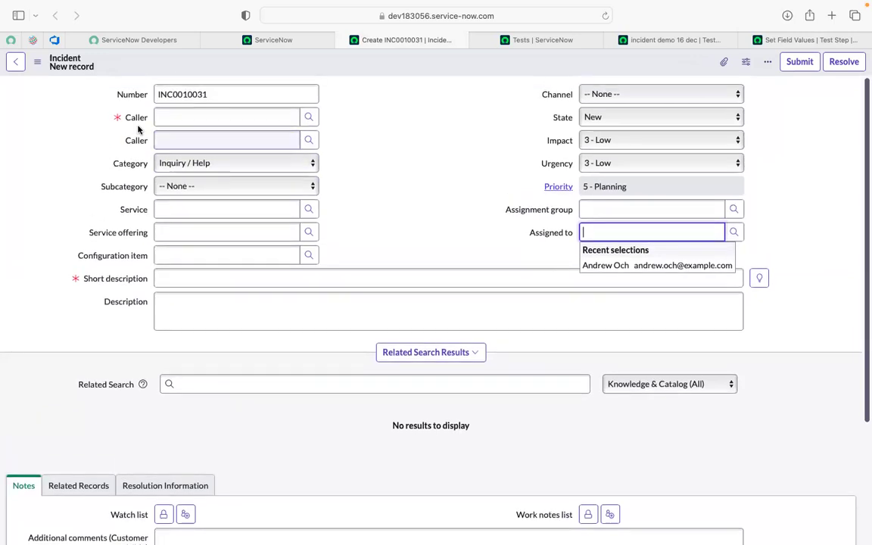
pyautogui.rightClick(136, 141)
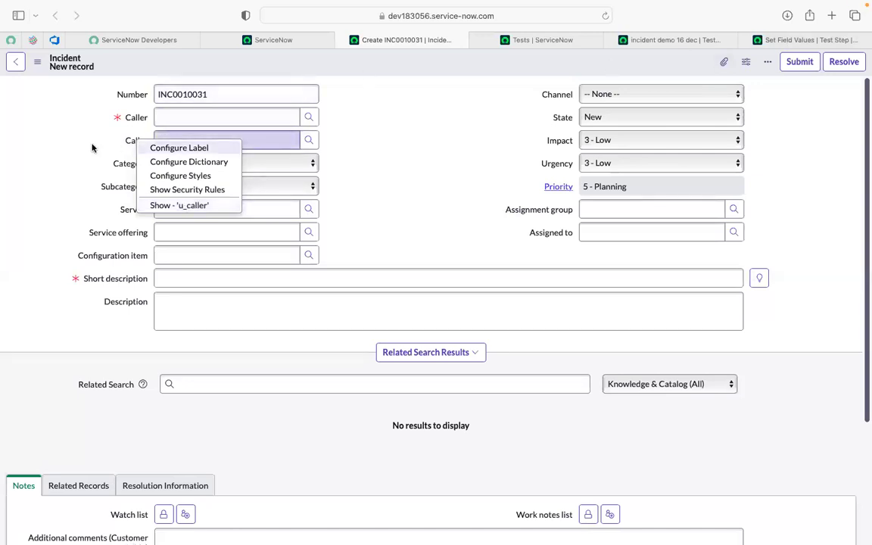
pyautogui.click(118, 136)
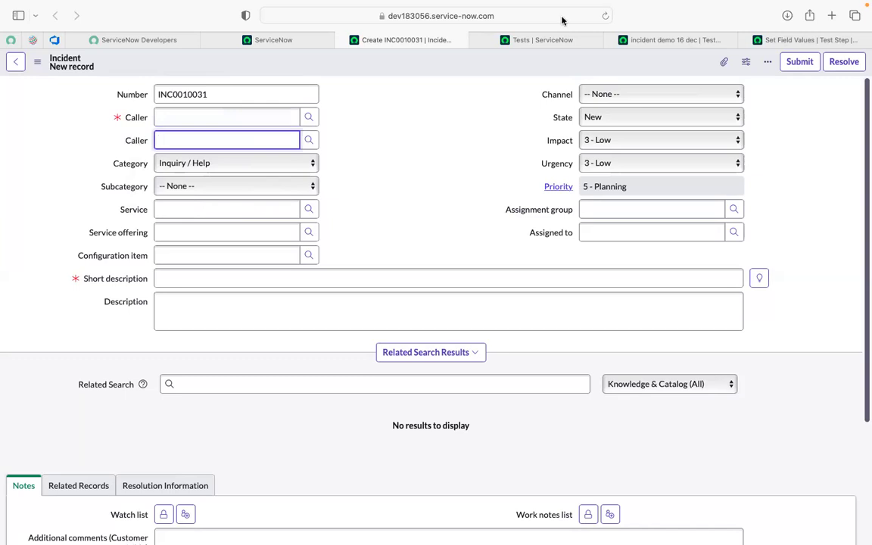
pyautogui.click(806, 40)
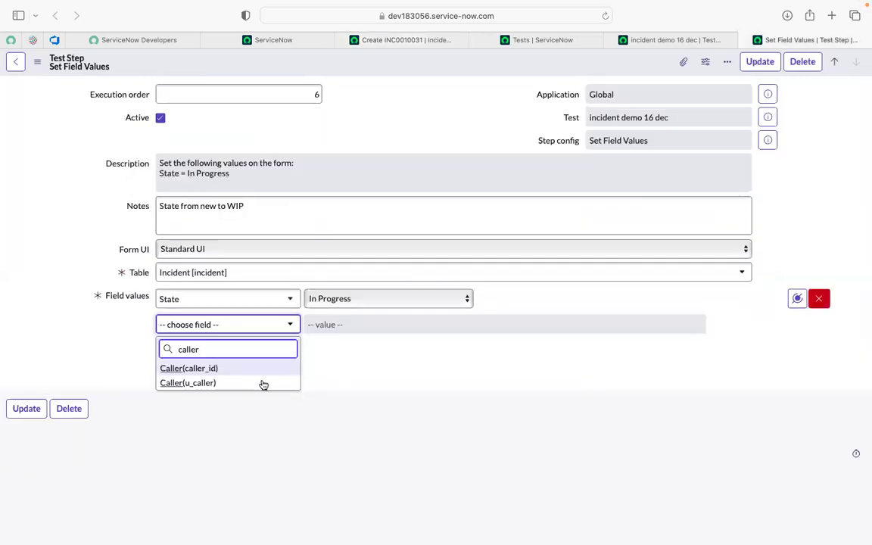
# - Add Caller(u_caller) as the second field value of the test step and view its lookup list
pyautogui.click(195, 384)
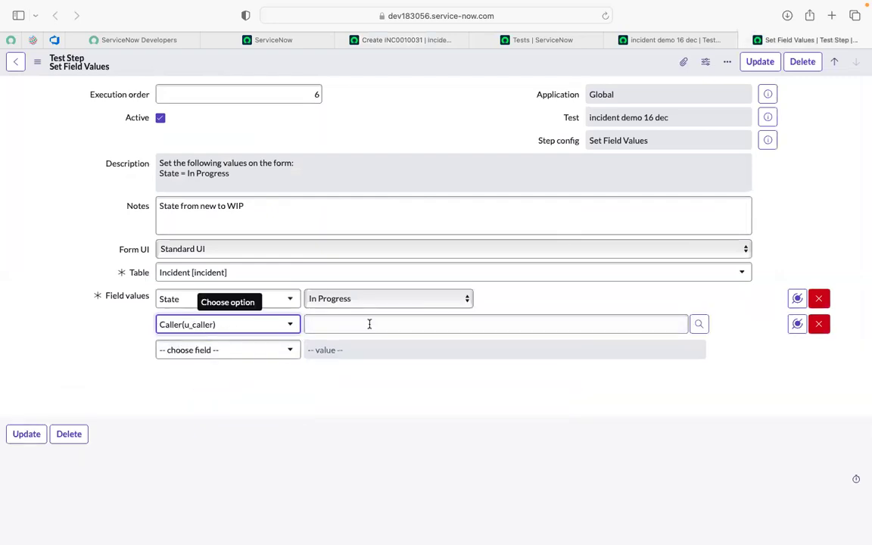
pyautogui.click(697, 326)
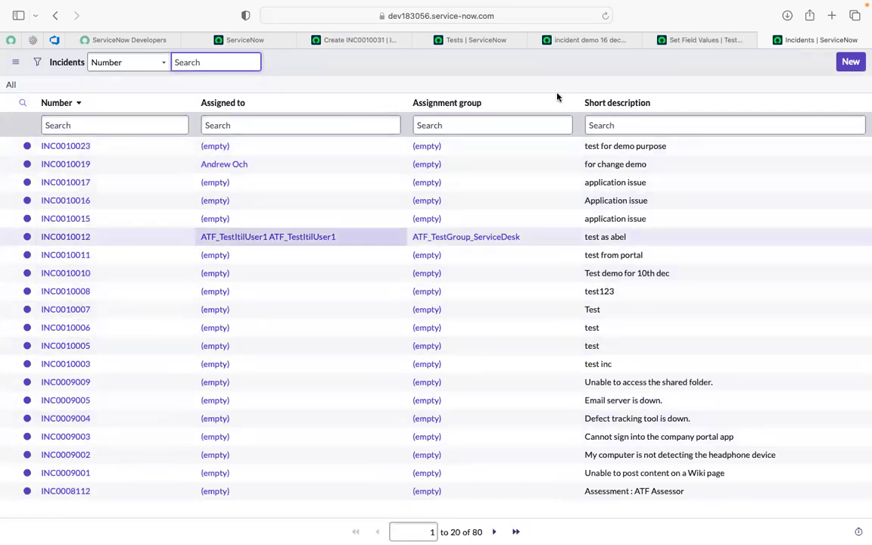
pyautogui.click(765, 40)
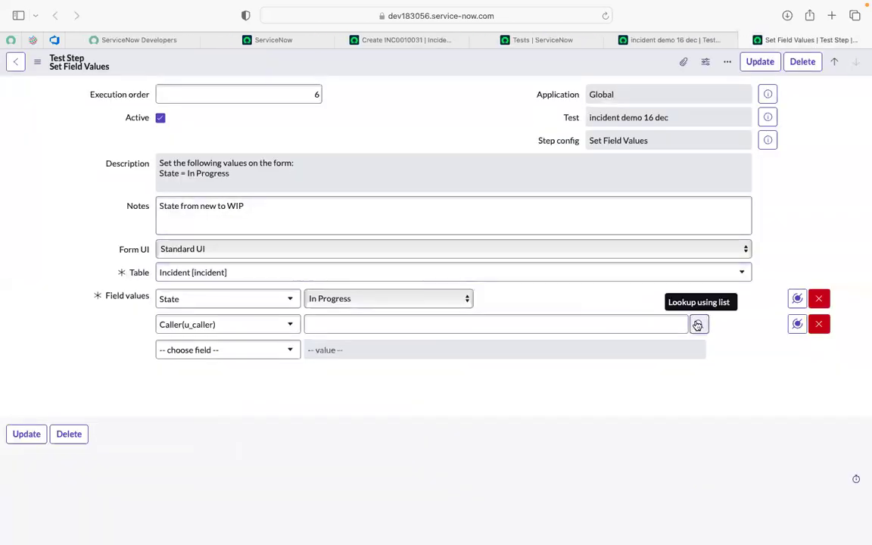
# - Look up INC0010012 as the Caller(u_caller) value in the Set Field Values step and save the step
pyautogui.click(532, 323)
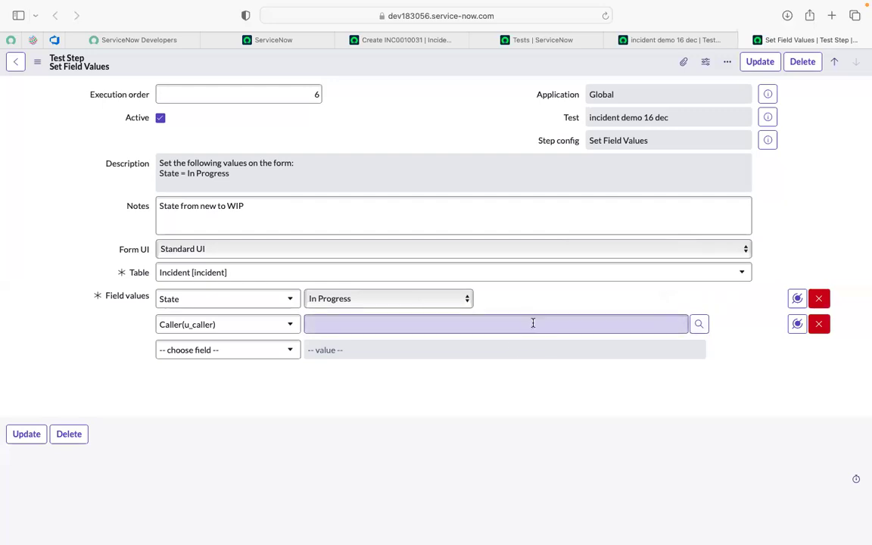
pyautogui.click(405, 38)
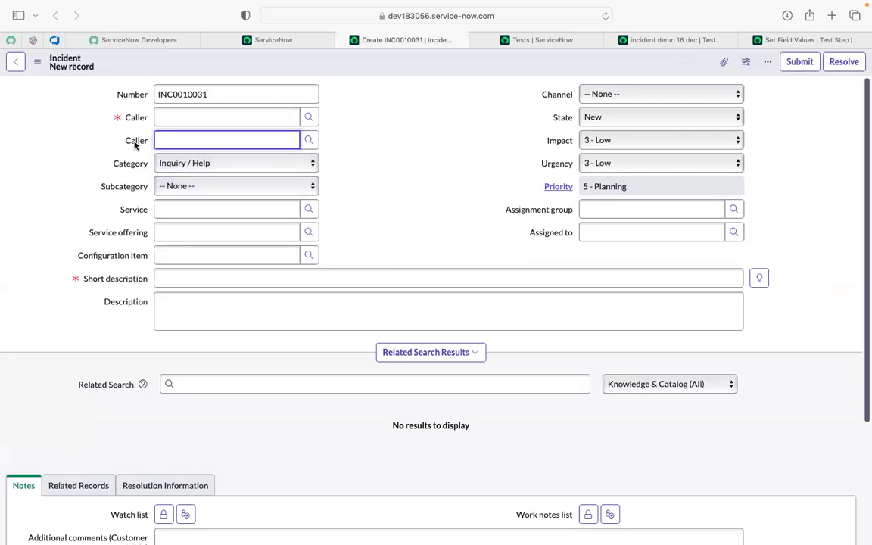
pyautogui.click(358, 179)
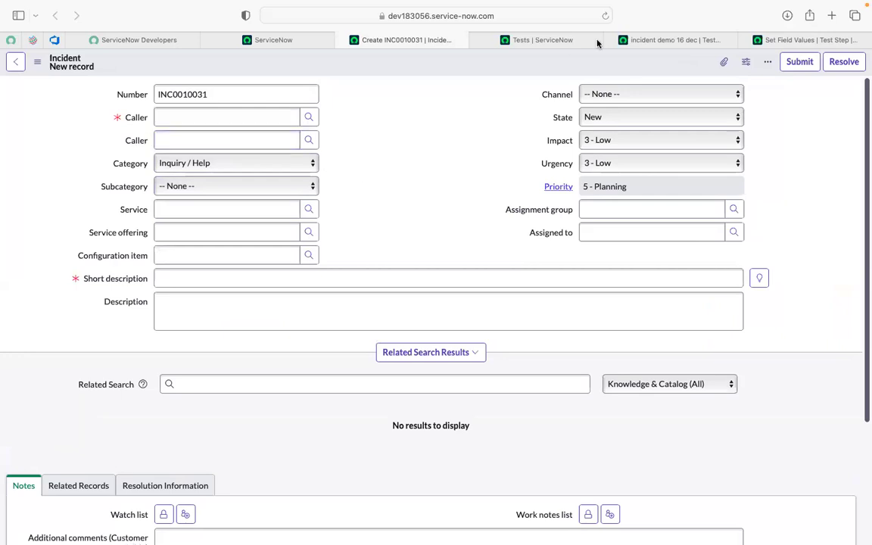
pyautogui.click(758, 44)
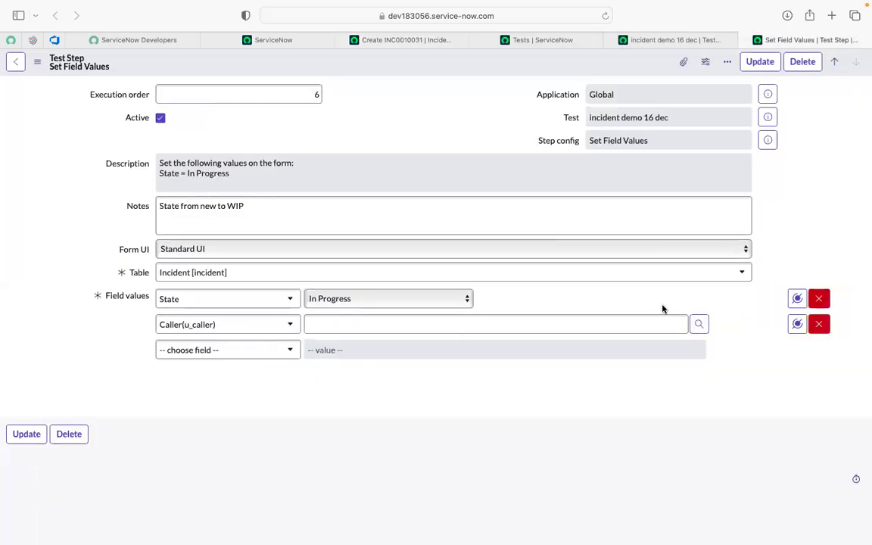
pyautogui.click(700, 325)
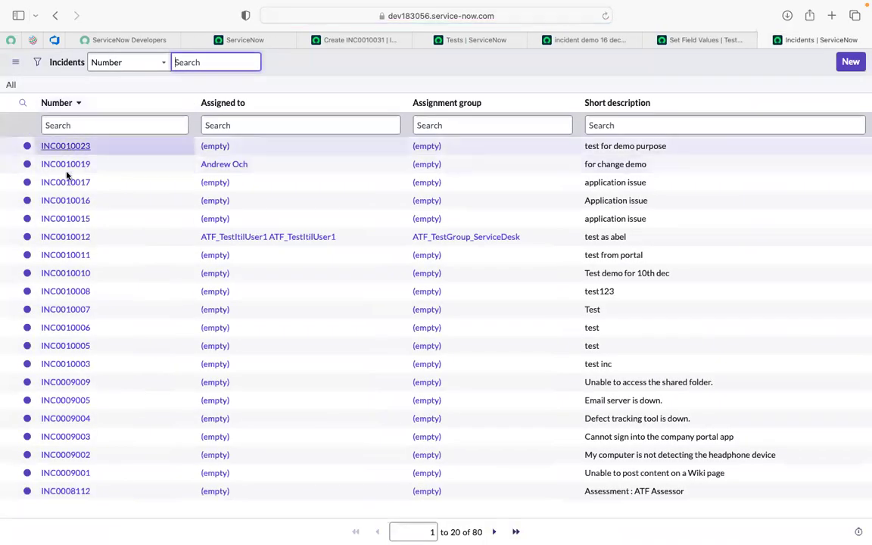
pyautogui.click(65, 237)
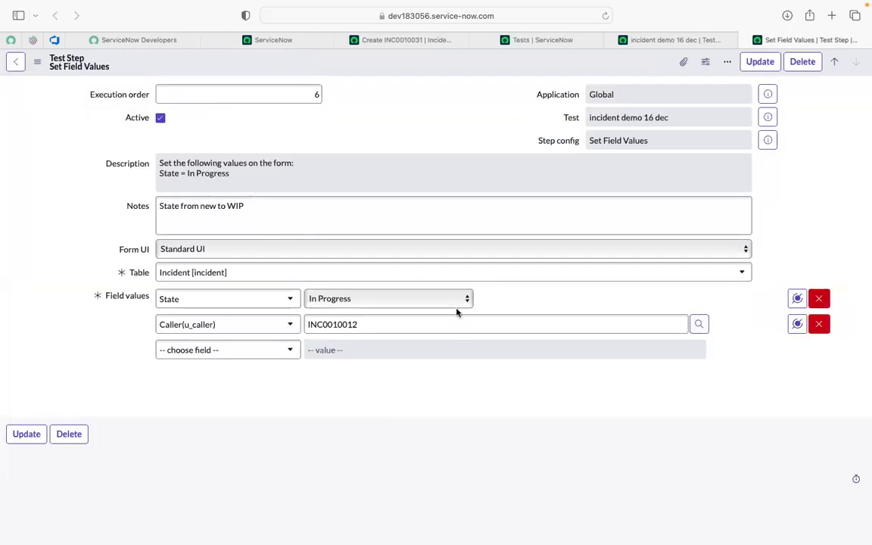
pyautogui.click(26, 434)
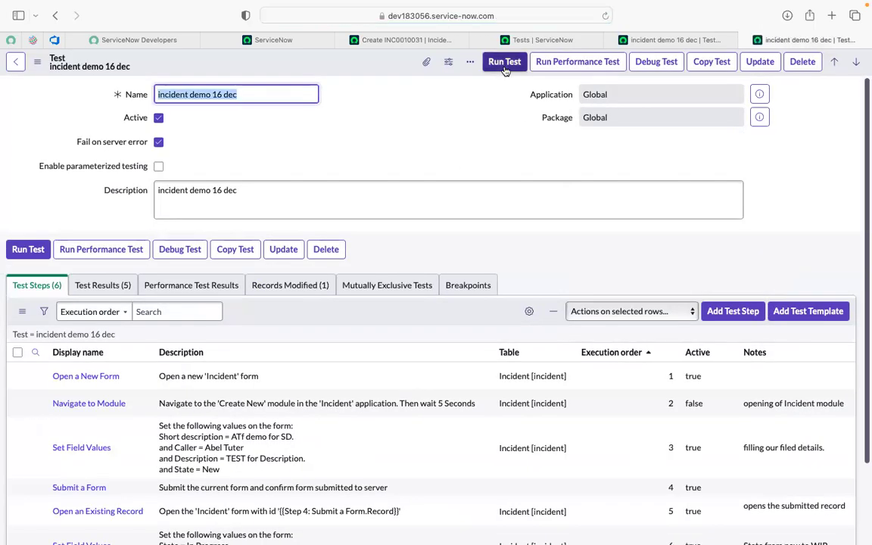
pyautogui.scroll(-2, 227, 447)
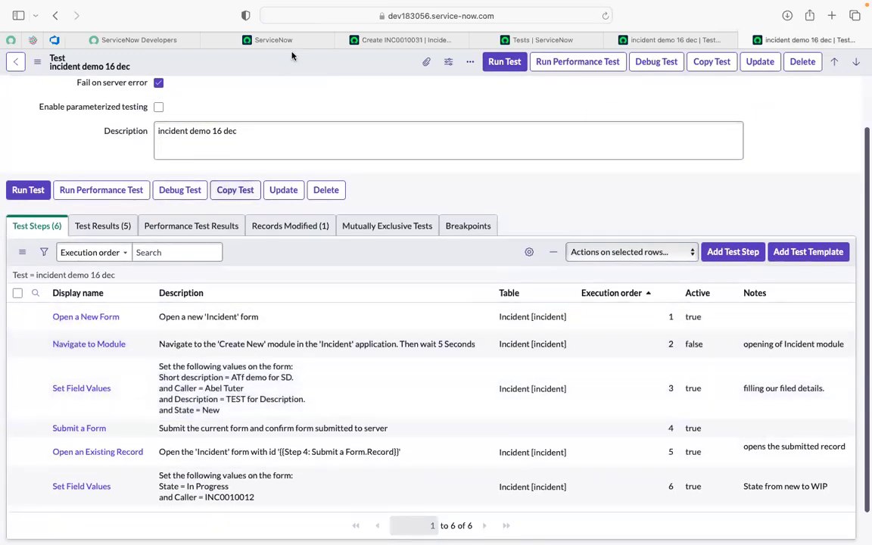
# - Review the Open an Existing Record step of the test incident demo 16 dec, close it and return to the test's step list
pyautogui.click(353, 36)
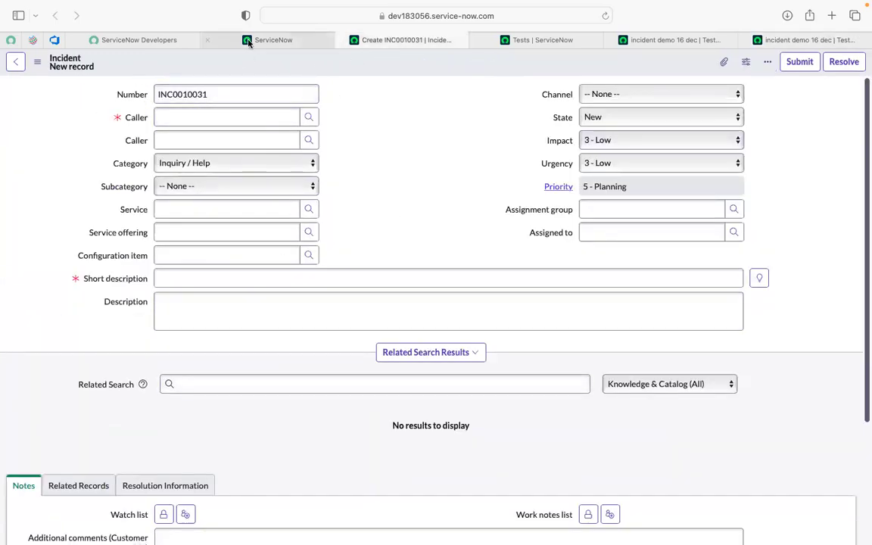
pyautogui.moveTo(249, 42)
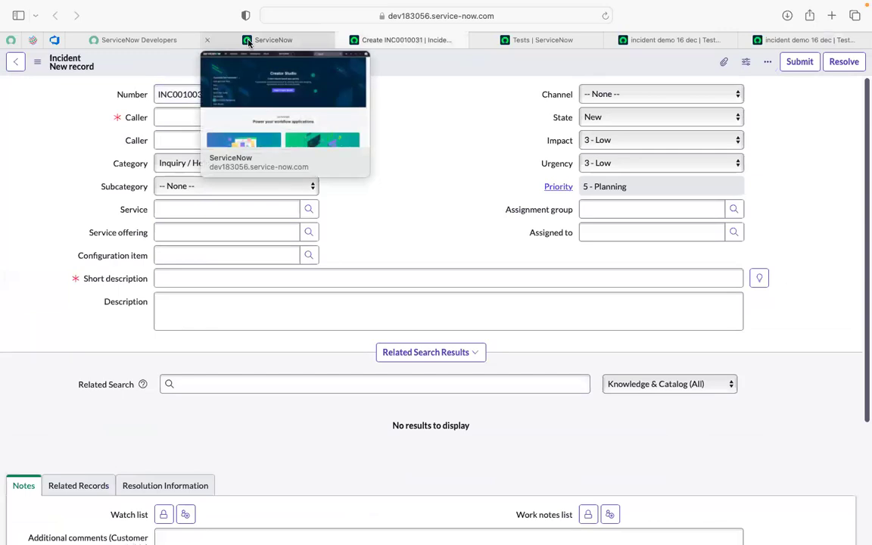
pyautogui.click(245, 40)
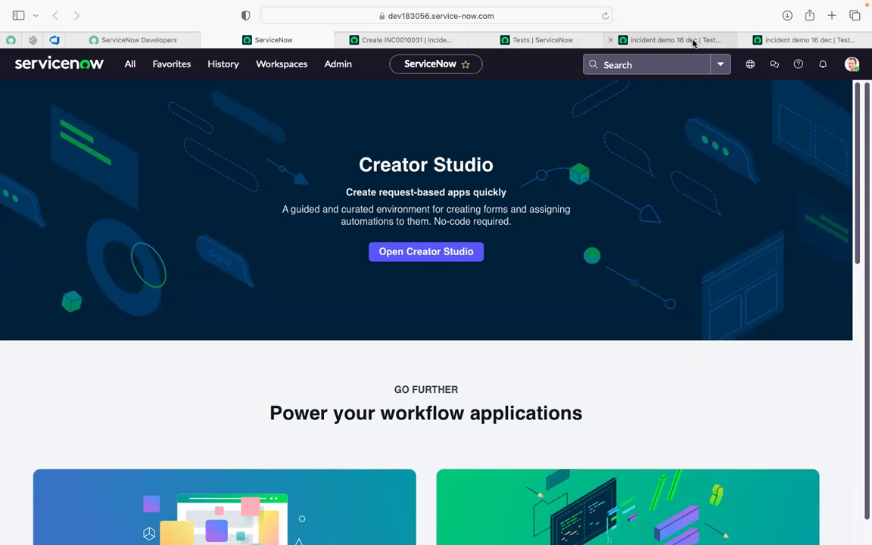
pyautogui.click(670, 40)
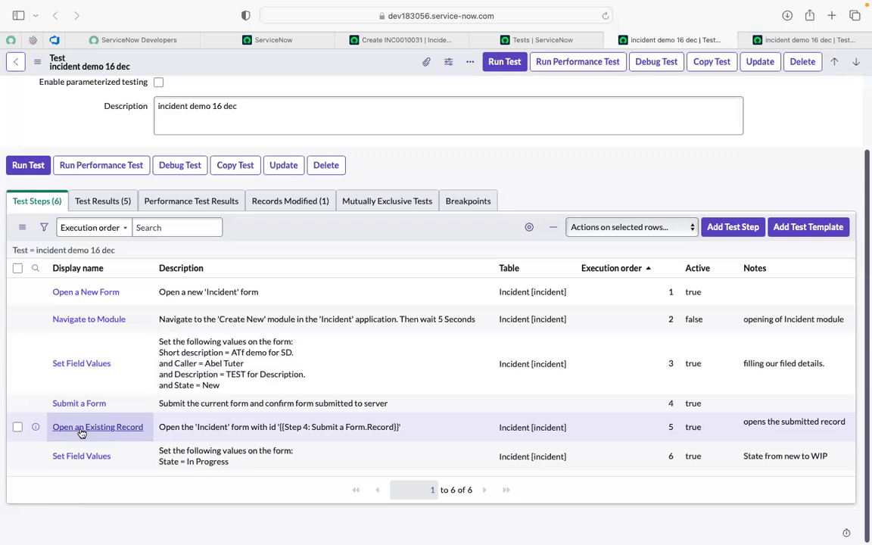
pyautogui.keyDown('super'); pyautogui.click(82, 428); pyautogui.keyUp('super')
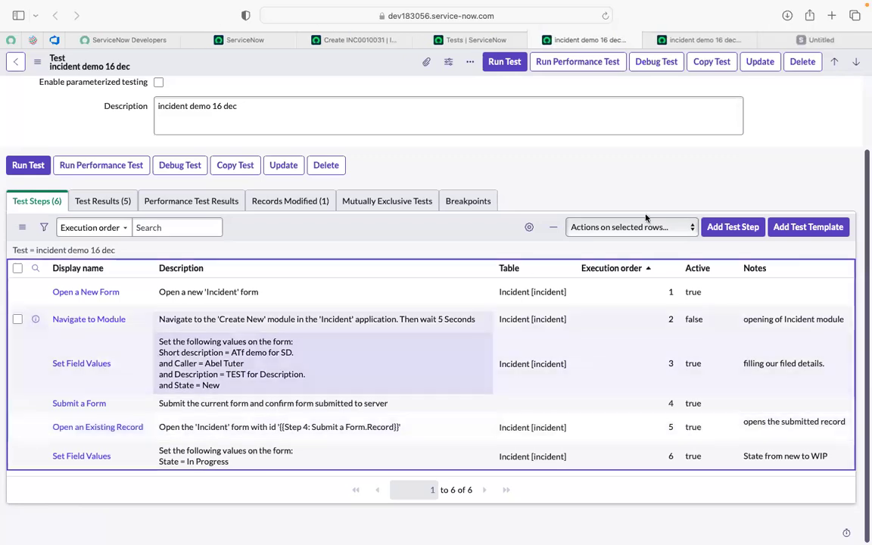
pyautogui.click(784, 42)
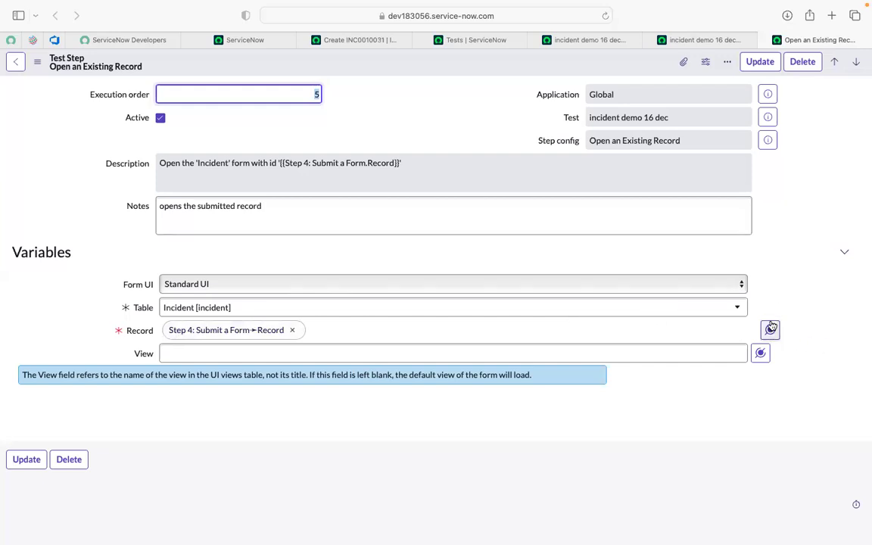
pyautogui.click(765, 42)
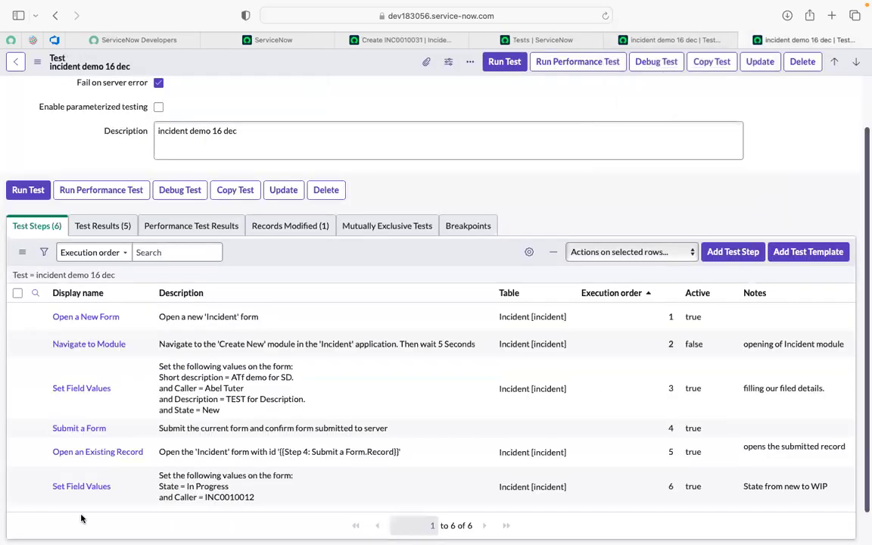
pyautogui.scroll(-1, 97, 514)
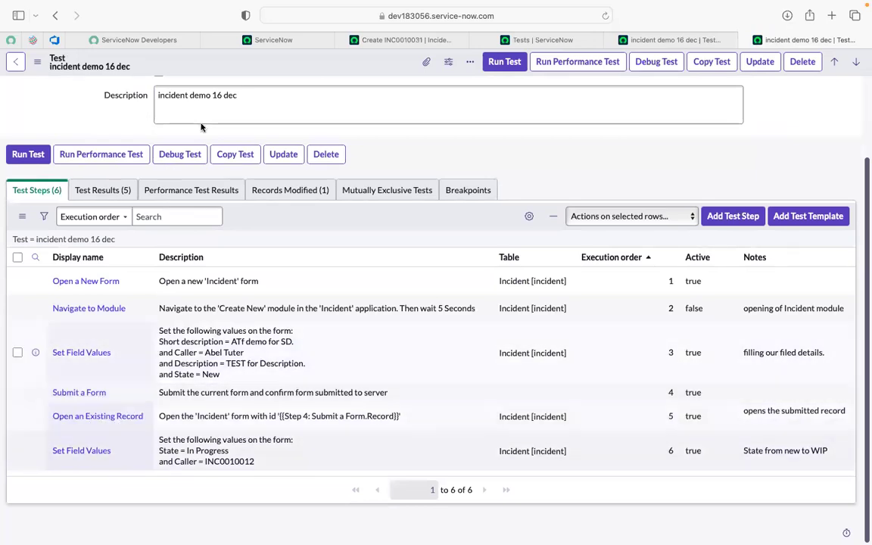
# - Open the full incident table list from the ServiceNow home page's navigator with incident.LIST
pyautogui.click(376, 40)
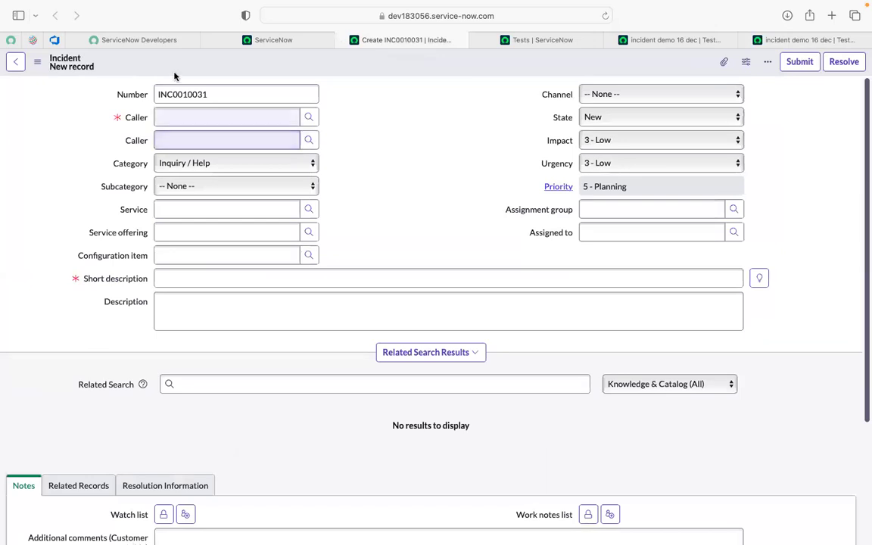
pyautogui.click(260, 41)
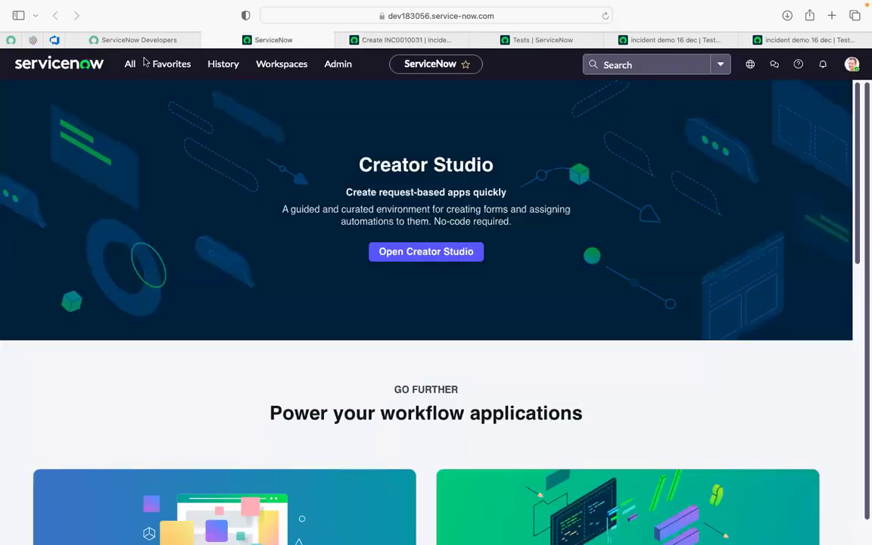
pyautogui.click(127, 70)
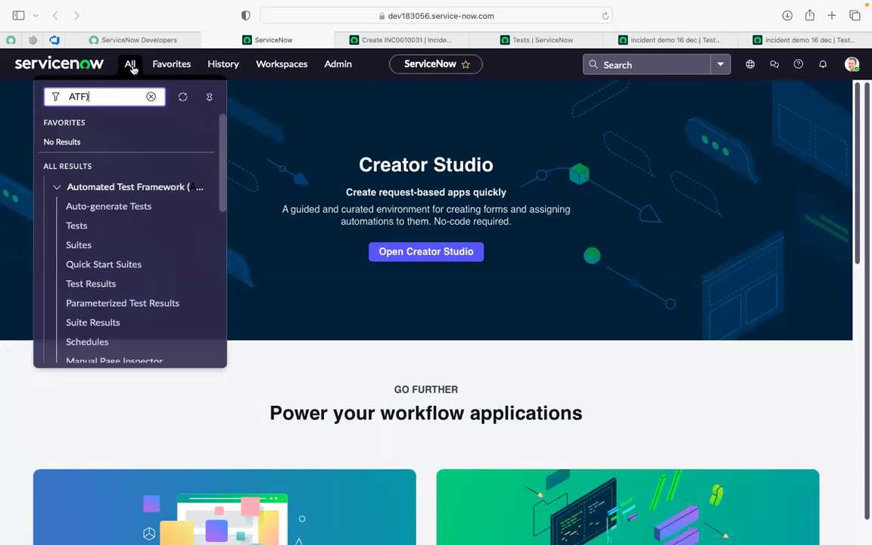
pyautogui.press('BackSpace')
pyautogui.press('BackSpace')
pyautogui.press('BackSpace')
pyautogui.press('BackSpace')
pyautogui.write('in')
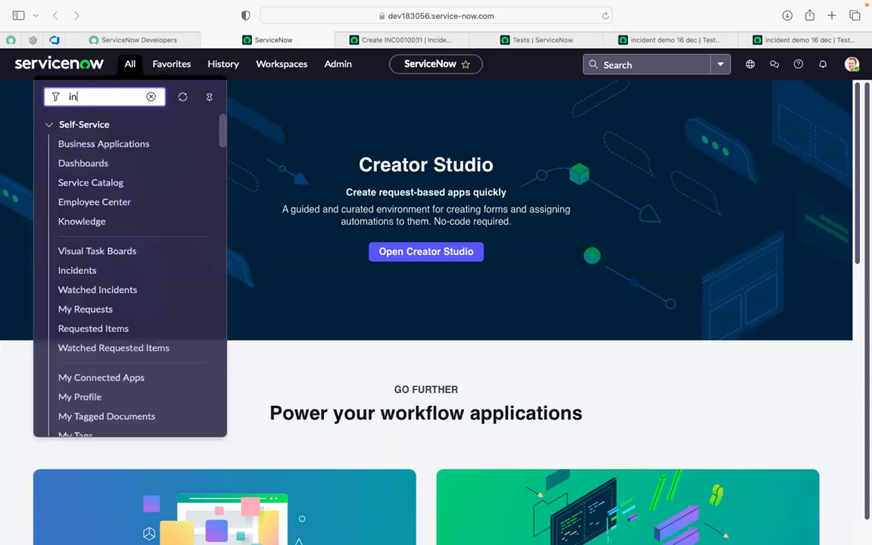
pyautogui.write('cident')
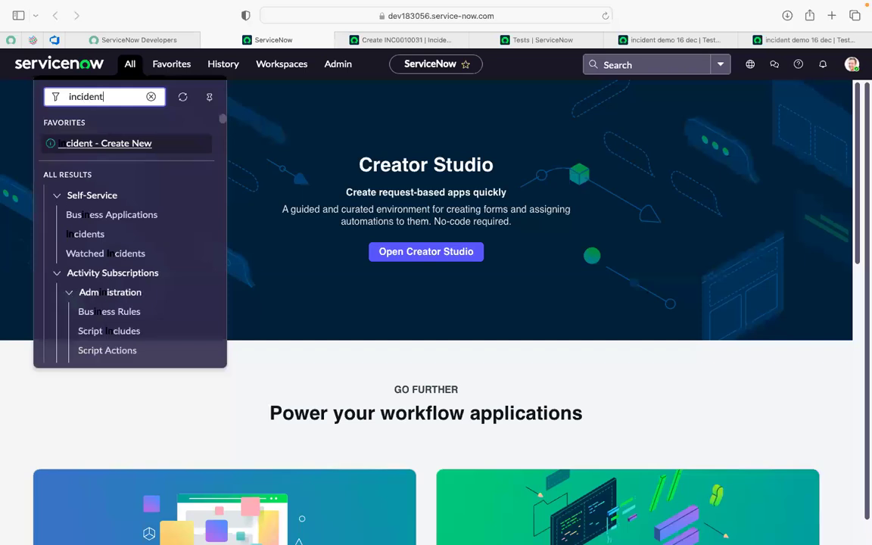
pyautogui.write('.LIST')
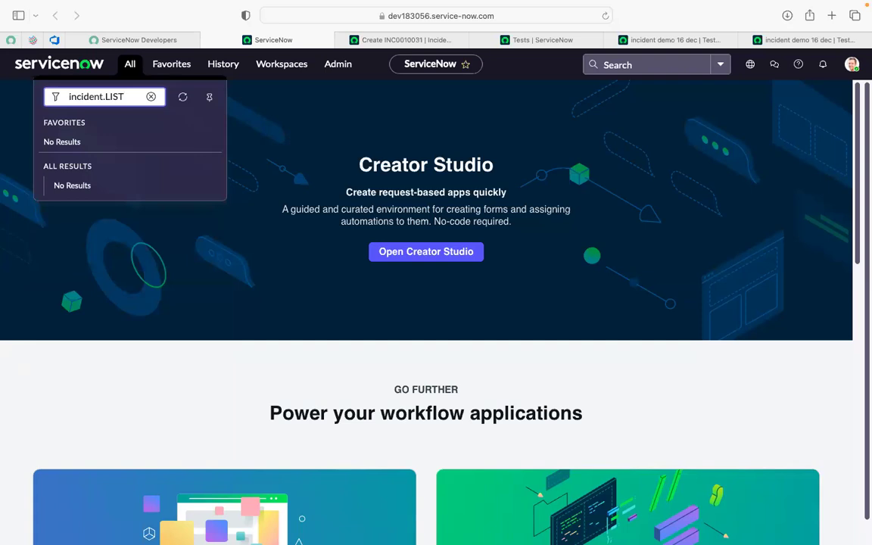
pyautogui.press('Return')
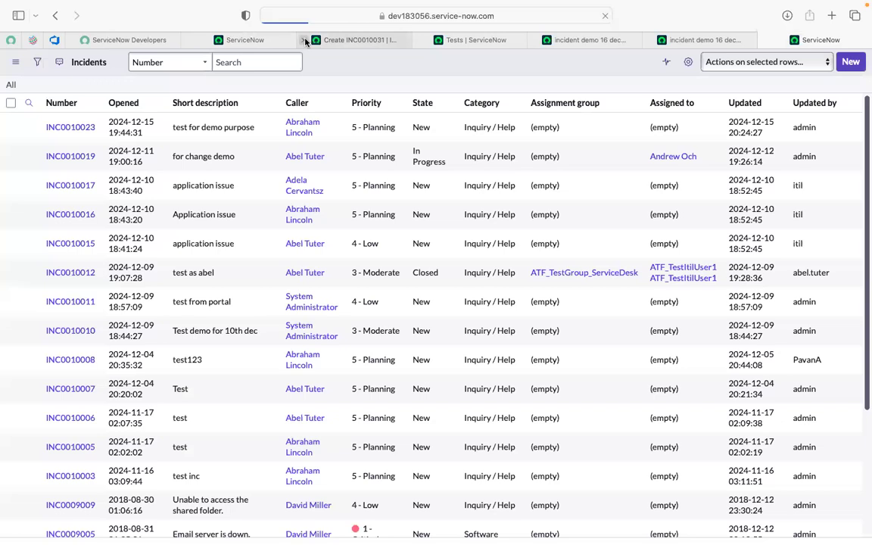
# - Replace the new incident form's browser tab with the Incidents list and open incident INC0010023 in its own tab
pyautogui.click(306, 40)
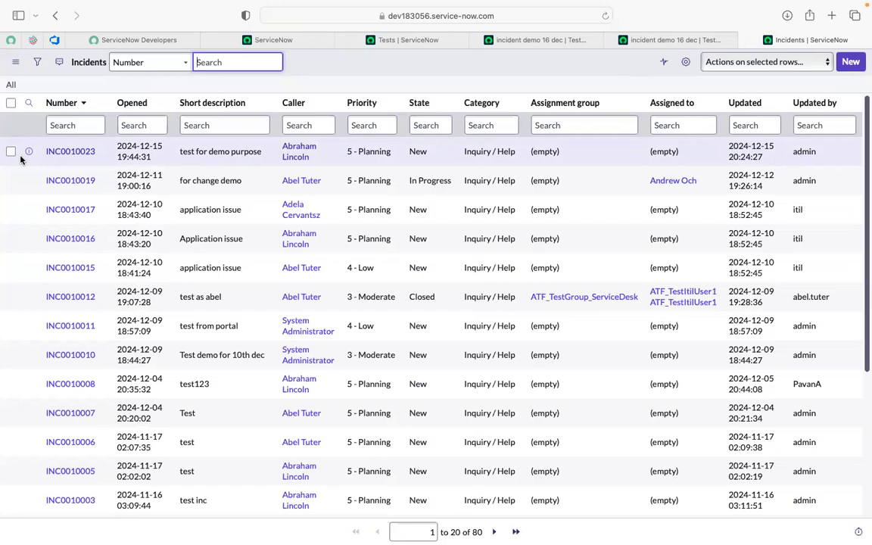
pyautogui.moveTo(768, 43); pyautogui.dragTo(365, 44)
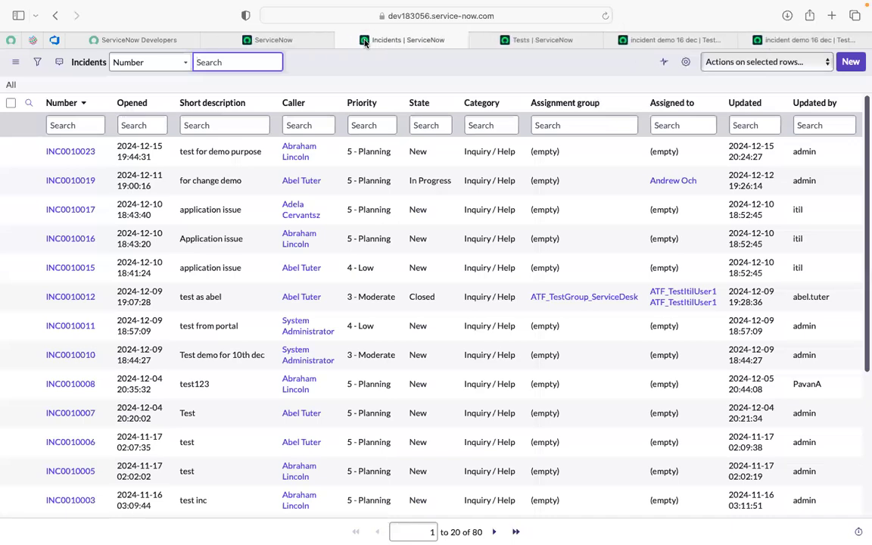
pyautogui.keyDown('super'); pyautogui.click(70, 154); pyautogui.keyUp('super')
pyautogui.click(469, 39)
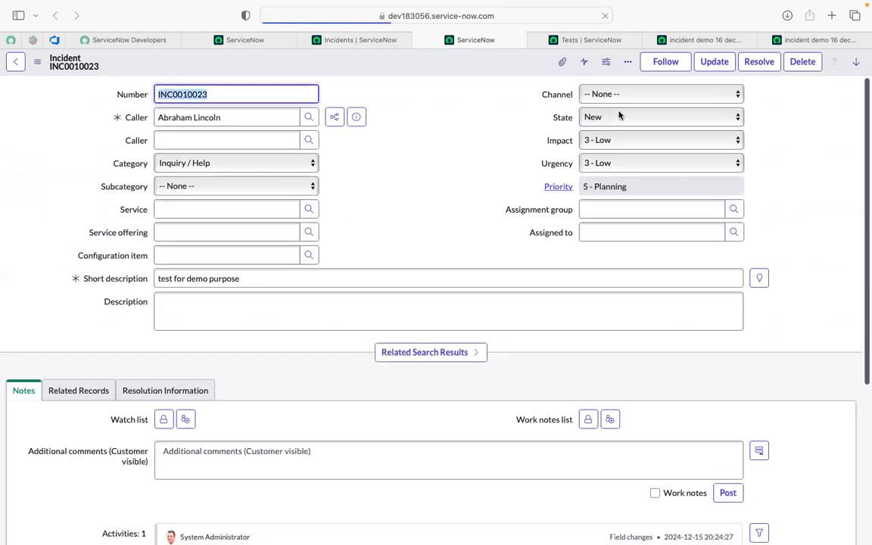
# - Check the Open an Existing Record step in the test's step list and examine the fields on the INC0010023 form
pyautogui.click(681, 41)
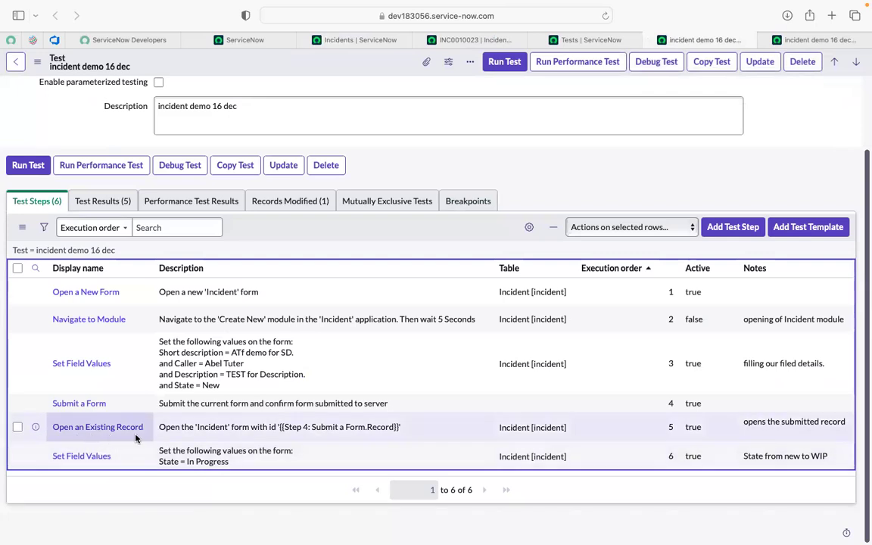
pyautogui.click(457, 39)
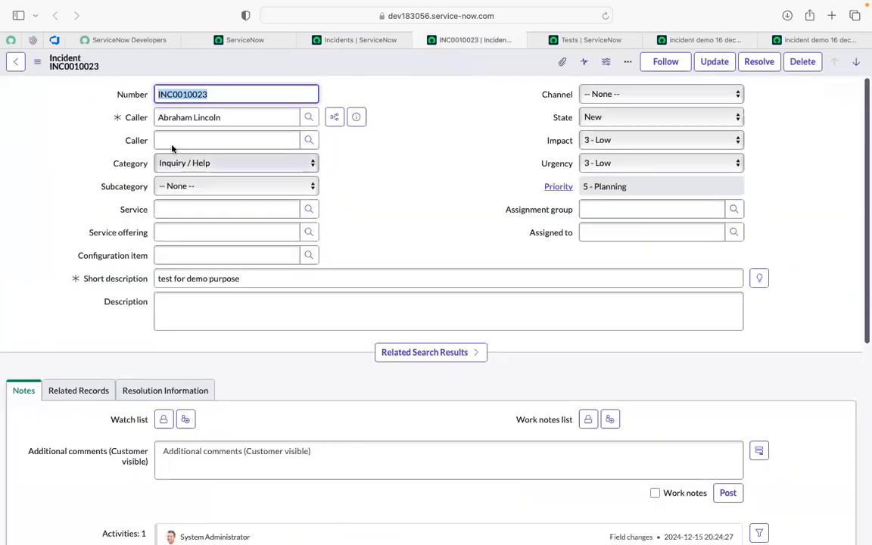
pyautogui.click(403, 160)
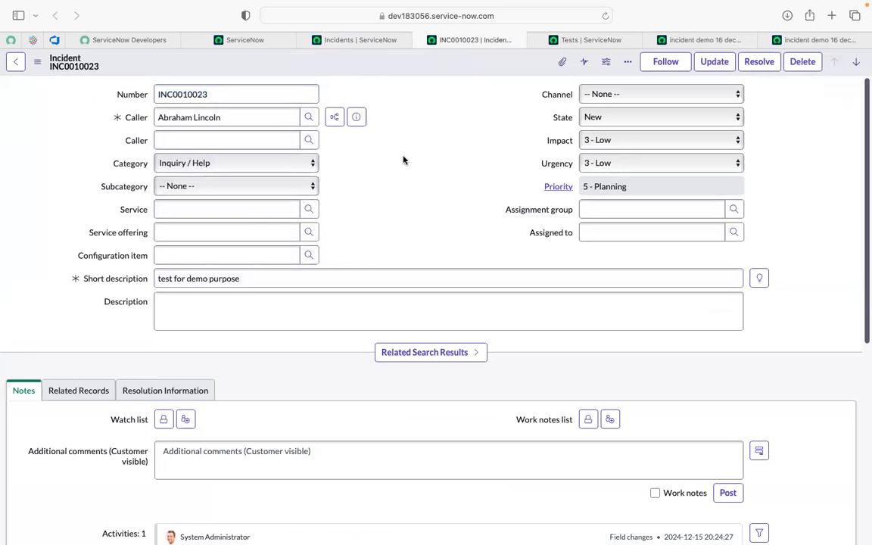
pyautogui.scroll(-2, 146, 318)
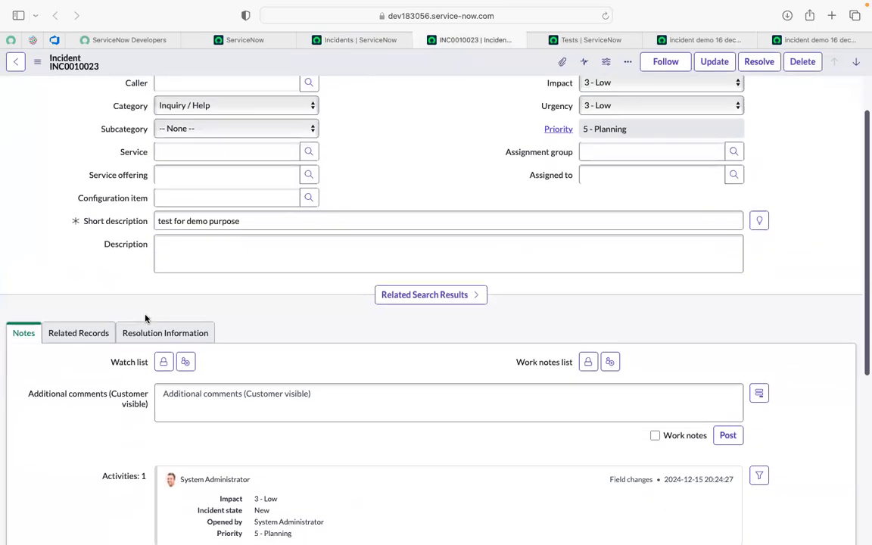
pyautogui.scroll(2, 146, 317)
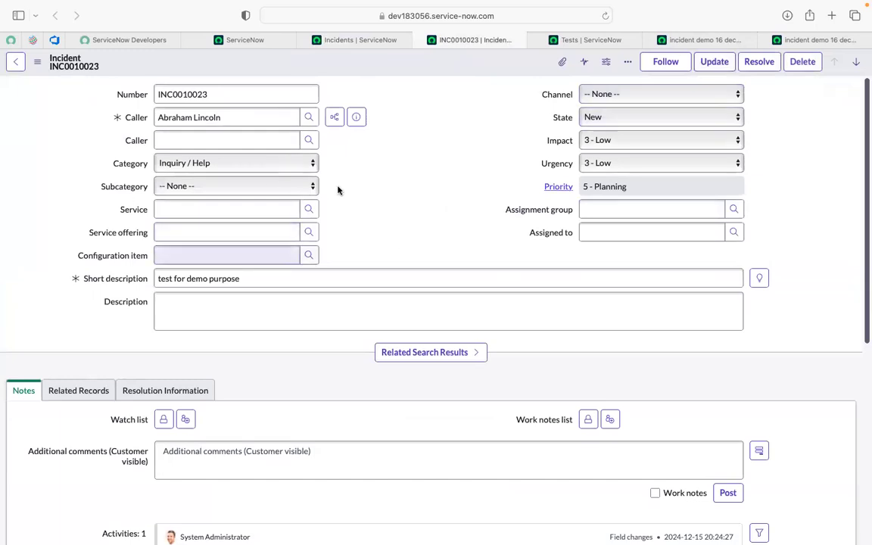
# - Enter "test desc" as the description of incident INC0010023
pyautogui.click(213, 313)
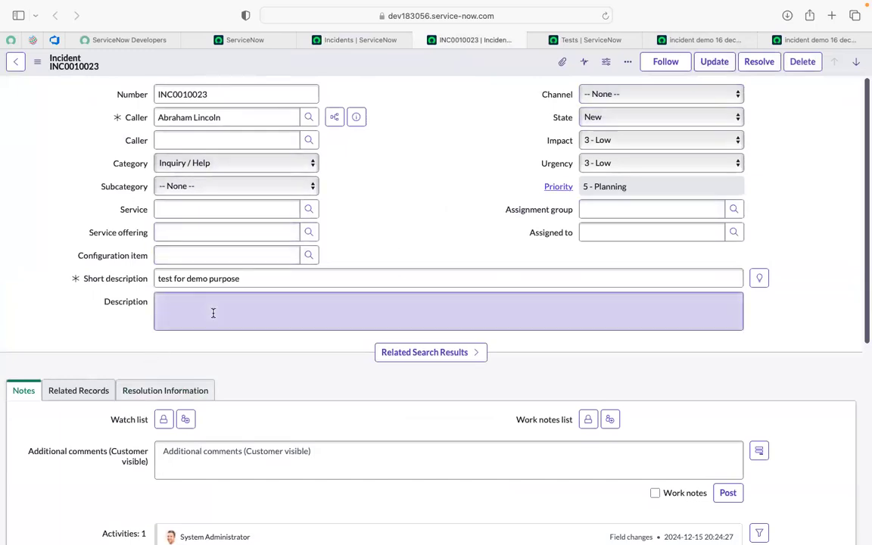
pyautogui.write('test desc')
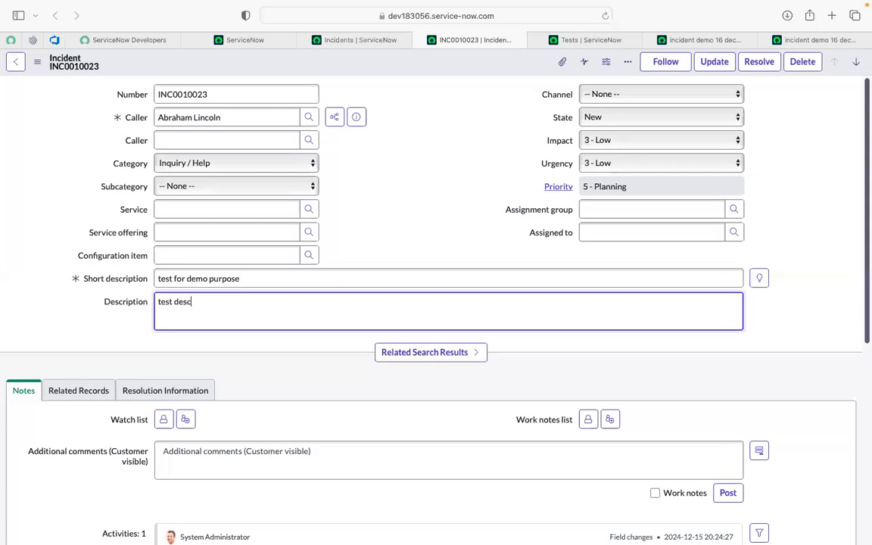
pyautogui.click(430, 200)
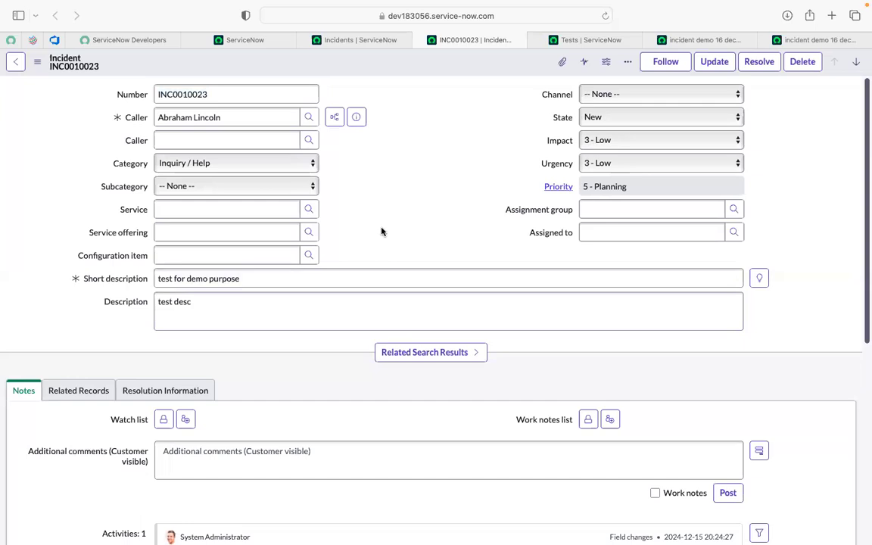
pyautogui.scroll(-1, 286, 390)
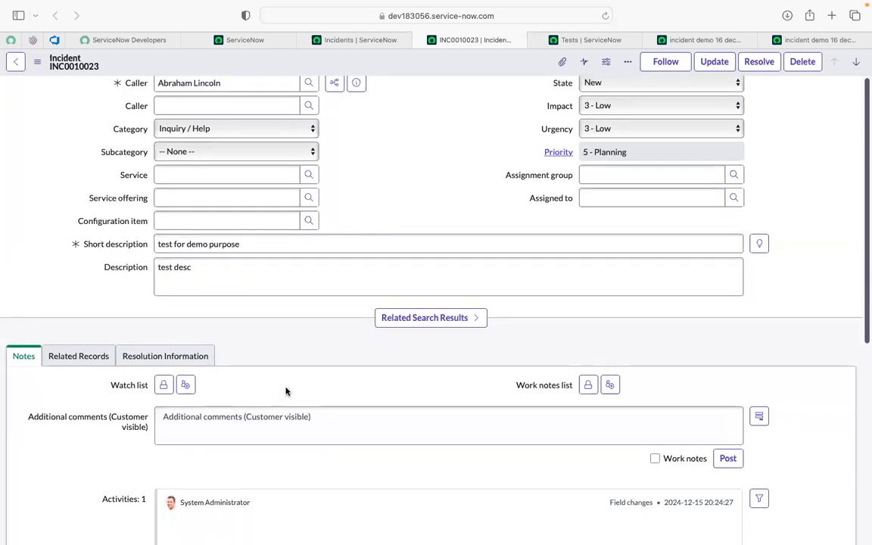
# - Review the INC0010023 incident form and save its changes
pyautogui.scroll(-5, 286, 389)
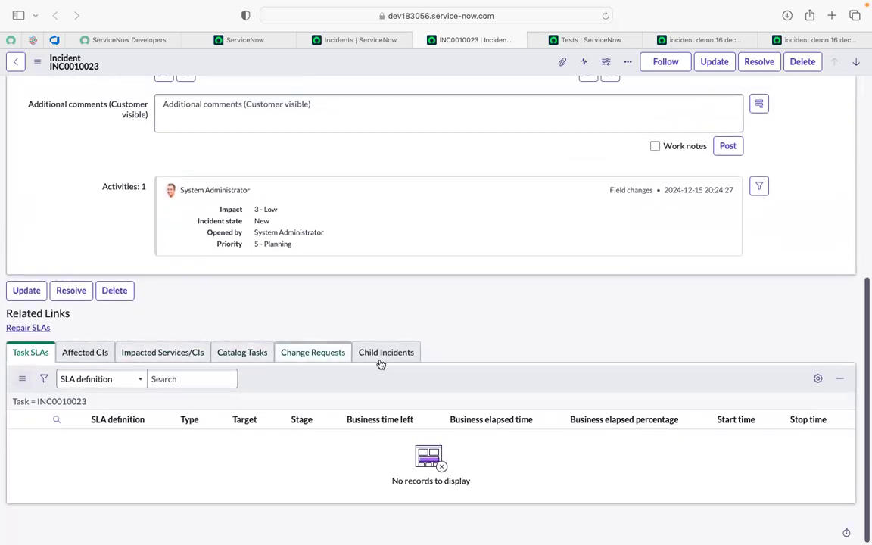
pyautogui.scroll(5, 403, 292)
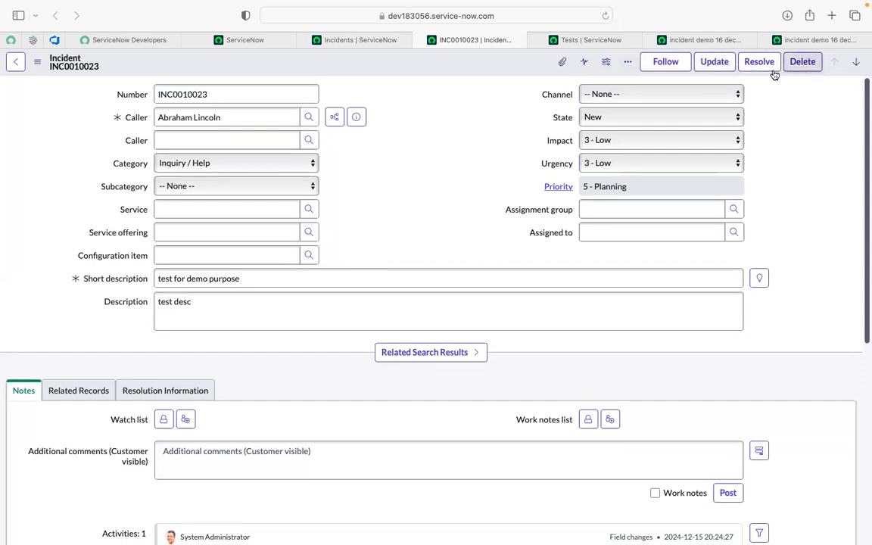
pyautogui.click(720, 68)
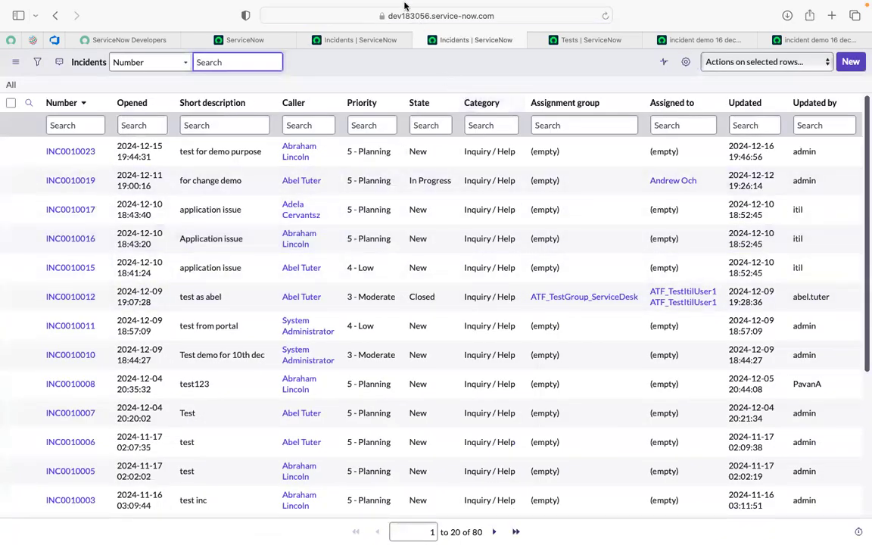
# - Reopen incident INC0010023 from the Incidents list in its own browser tab
pyautogui.keyDown('super'); pyautogui.click(73, 154); pyautogui.keyUp('super')
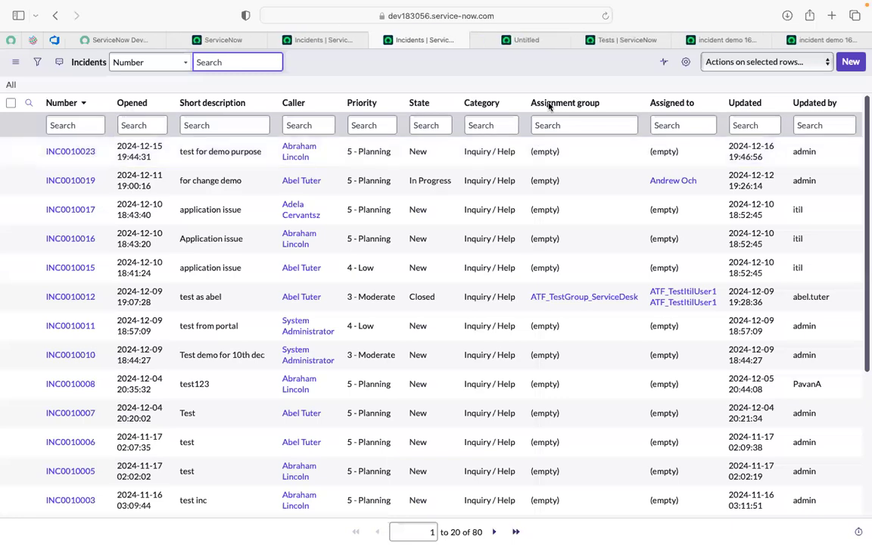
pyautogui.click(514, 42)
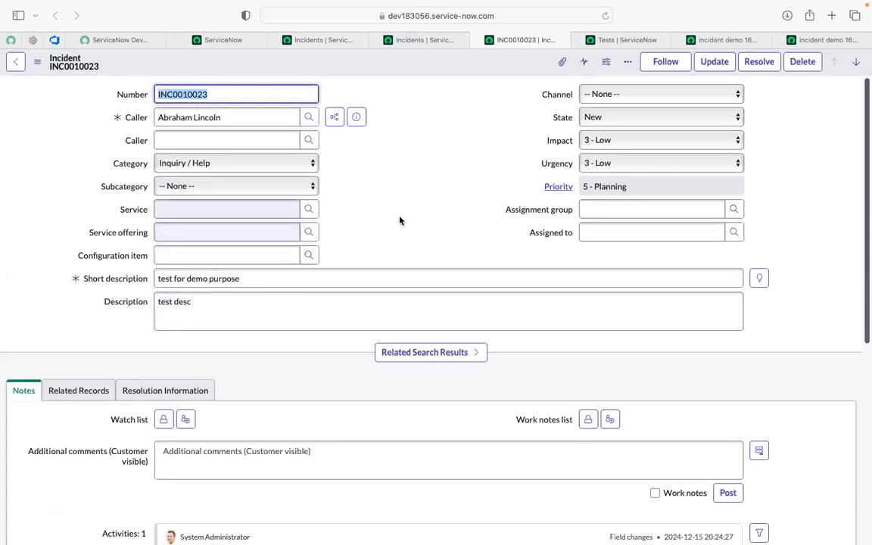
pyautogui.click(477, 99)
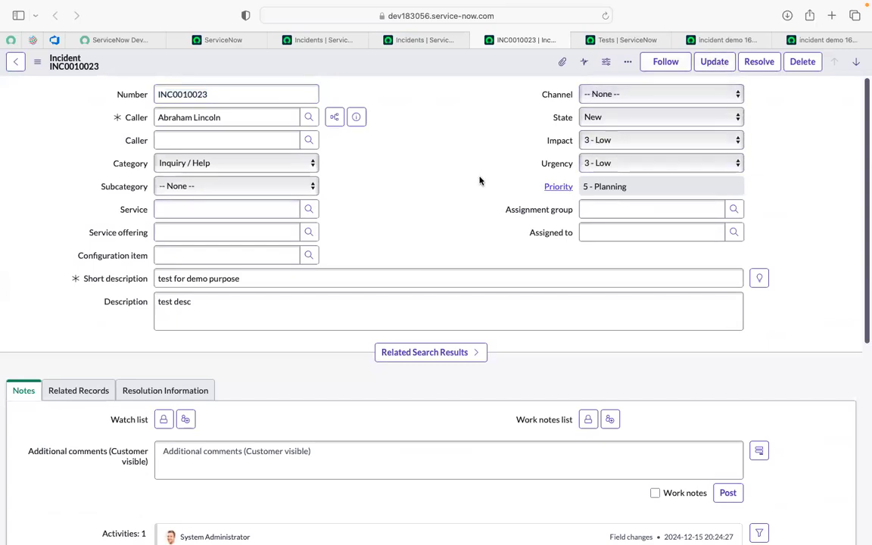
# - Open the Set Field Values step with execution order 6 of the test "incident demo 16 dec" in its own tab
pyautogui.click(640, 40)
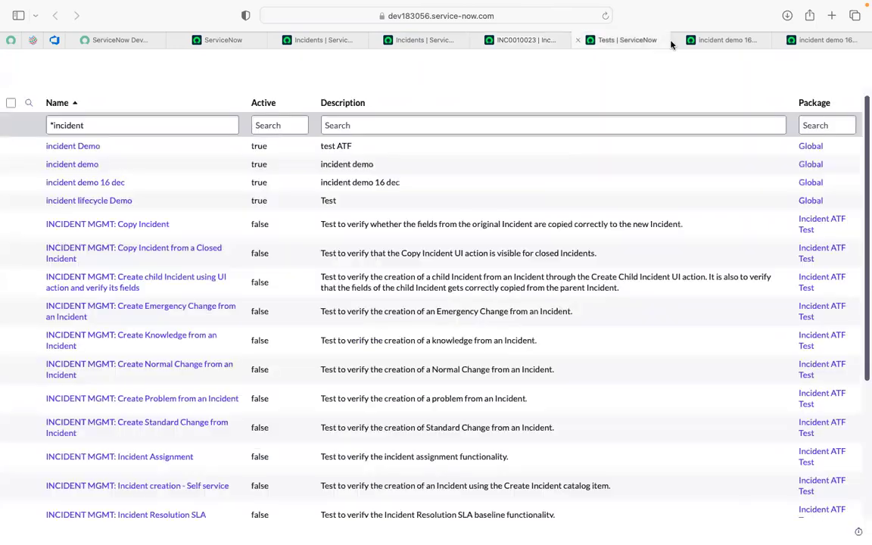
pyautogui.click(719, 42)
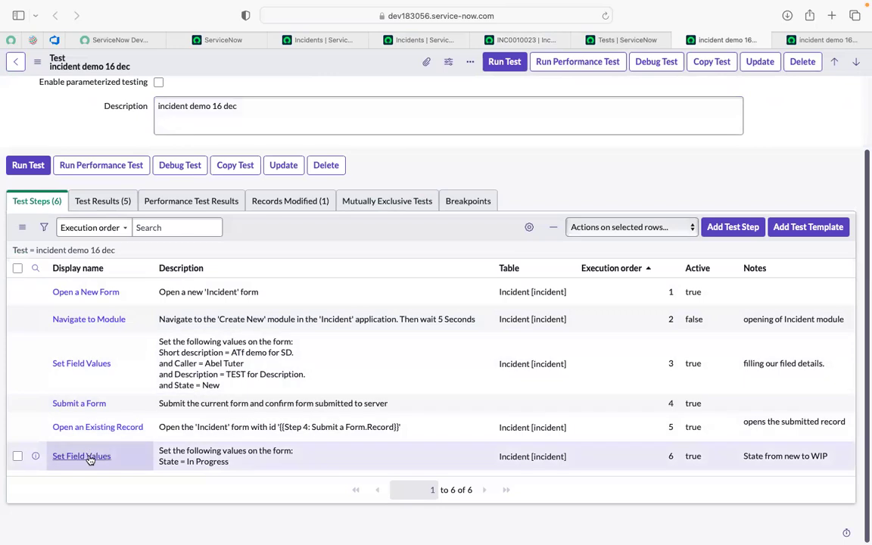
pyautogui.keyDown('super'); pyautogui.click(89, 457); pyautogui.keyUp('super')
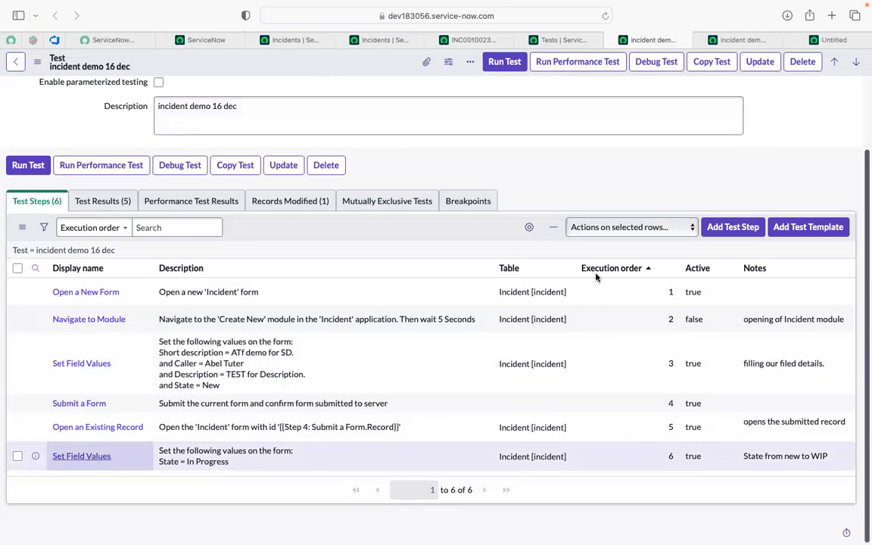
pyautogui.click(836, 41)
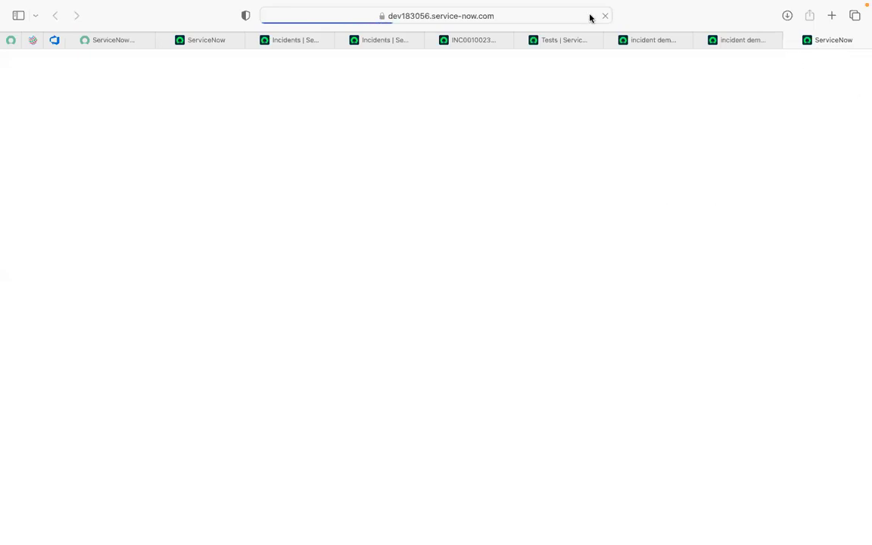
# - Set the state of incident INC0010023 to In Progress and check its Related Records and Notes sections
pyautogui.click(478, 38)
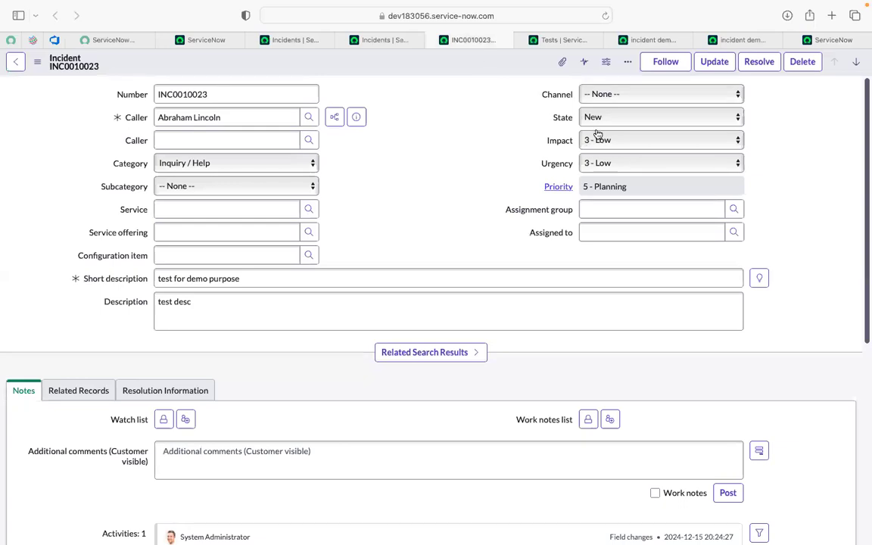
pyautogui.click(579, 118)
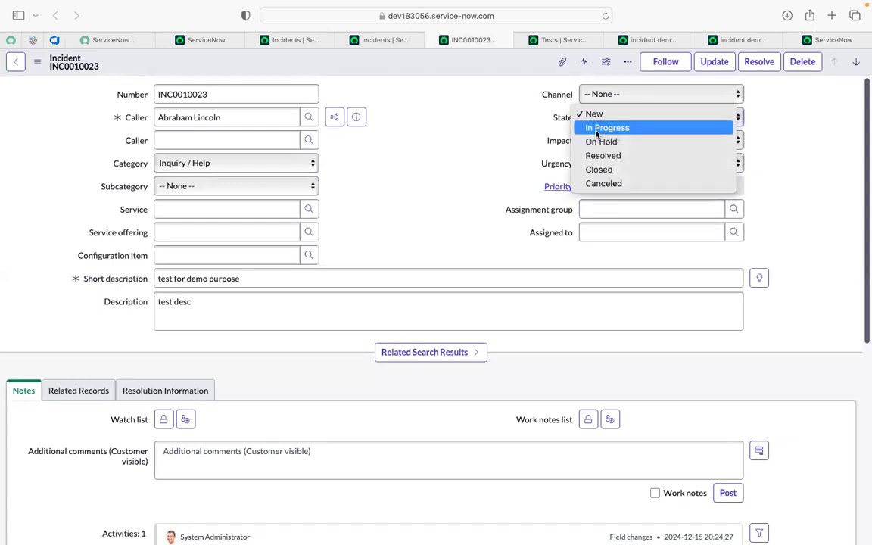
pyautogui.click(596, 129)
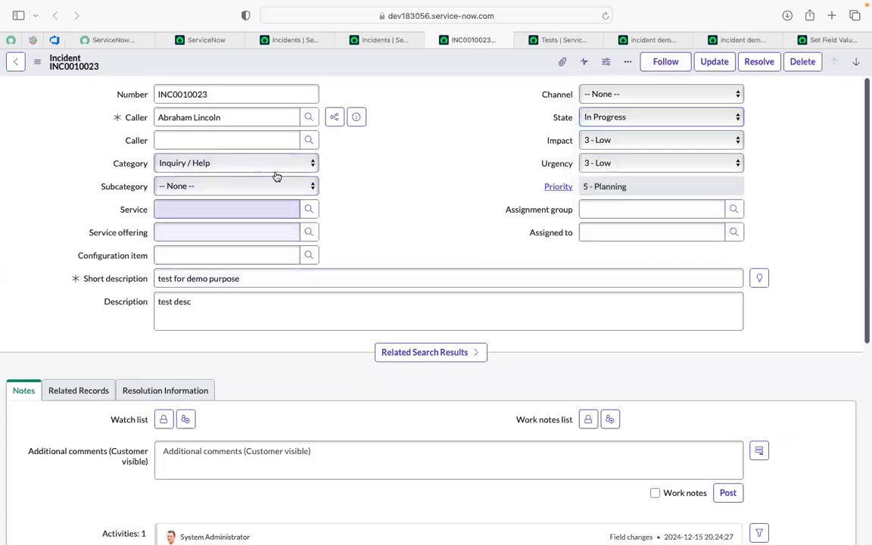
pyautogui.scroll(-2, 207, 359)
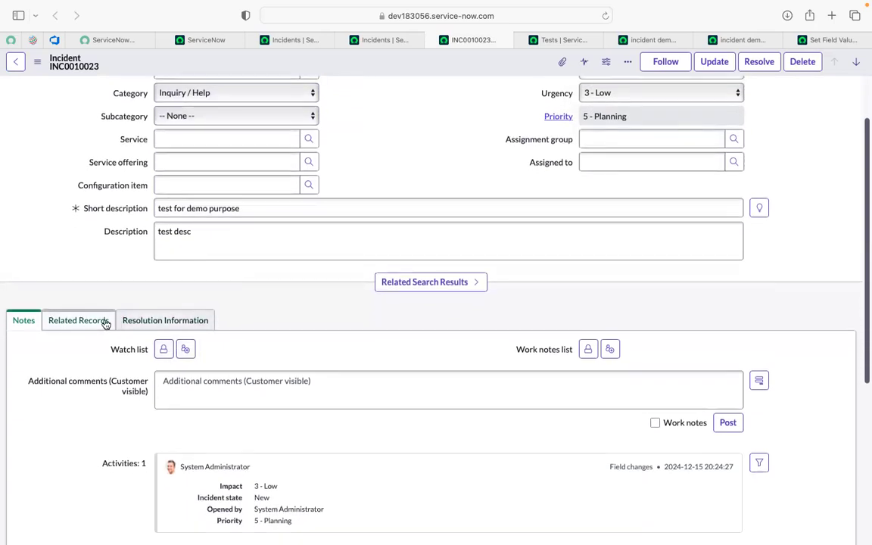
pyautogui.click(84, 322)
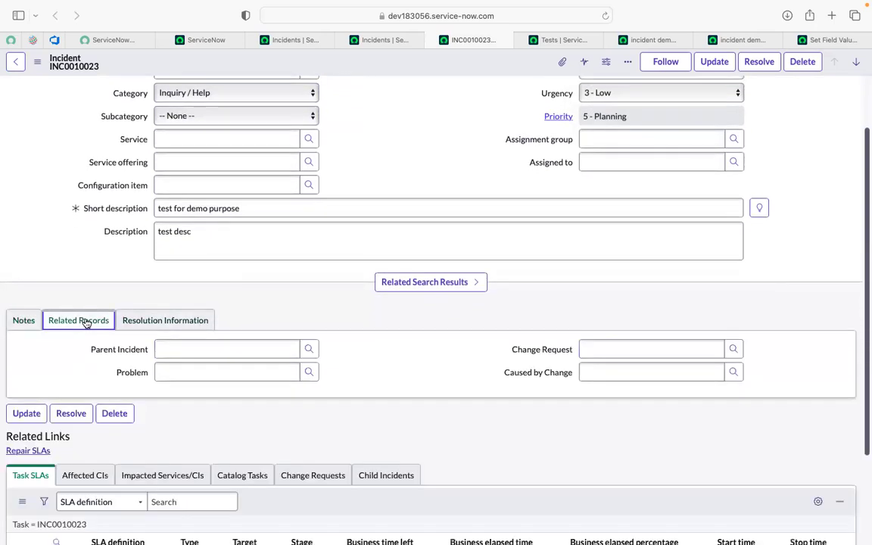
pyautogui.click(21, 319)
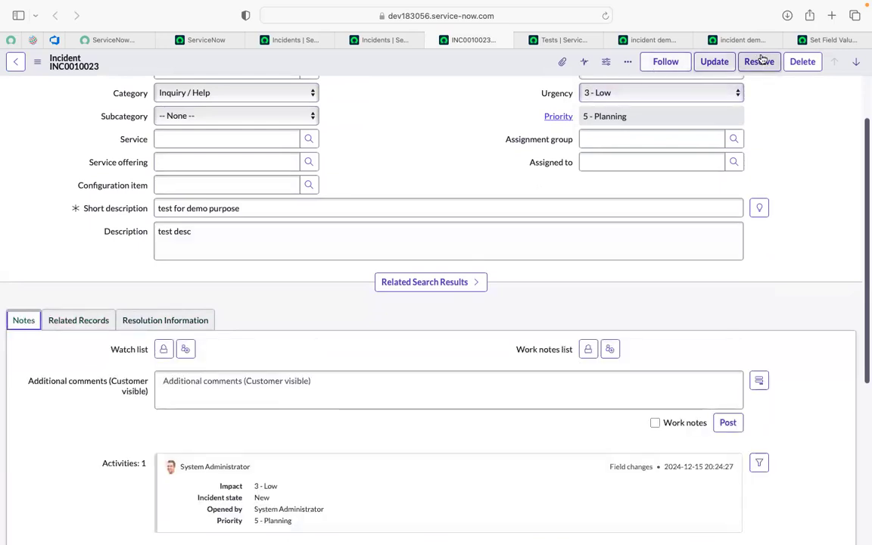
# - Add the Additional comments field with the value "ATF test" to the Set Field Values test step and save it
pyautogui.click(817, 42)
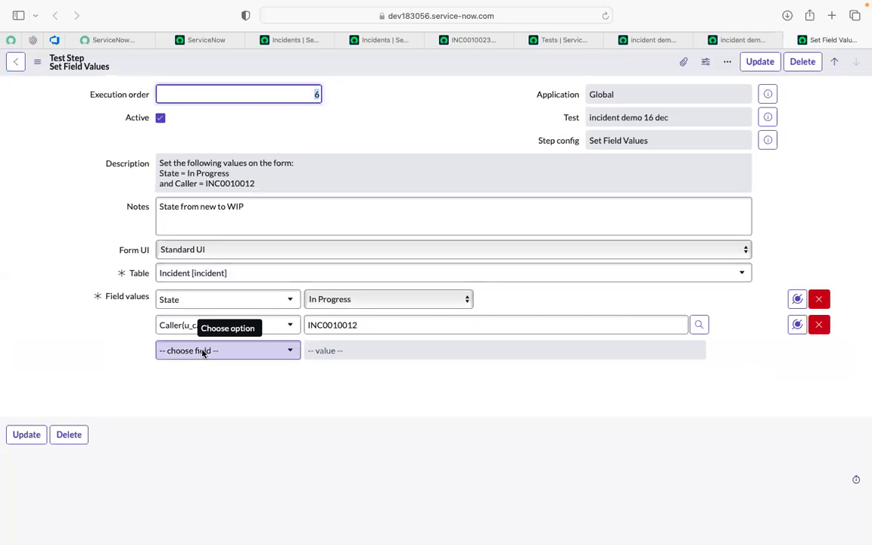
pyautogui.click(203, 353)
pyautogui.write('co')
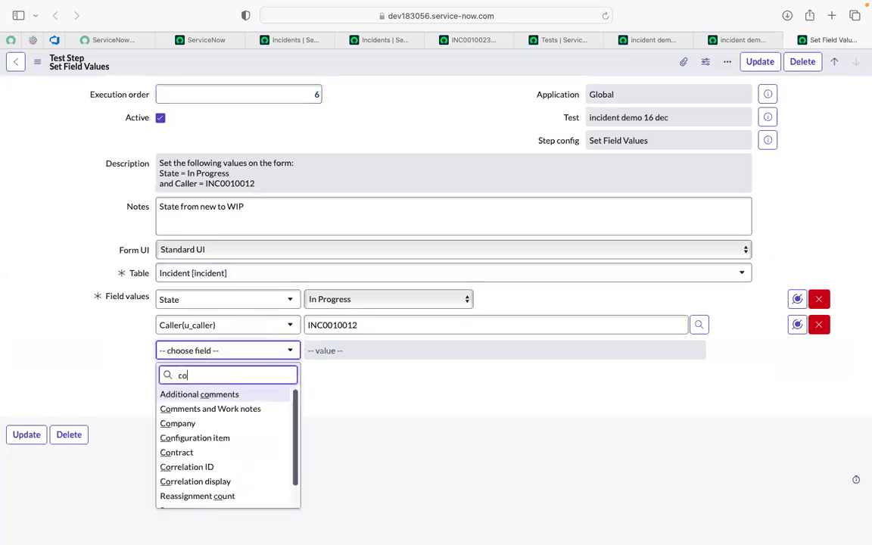
pyautogui.write('mme')
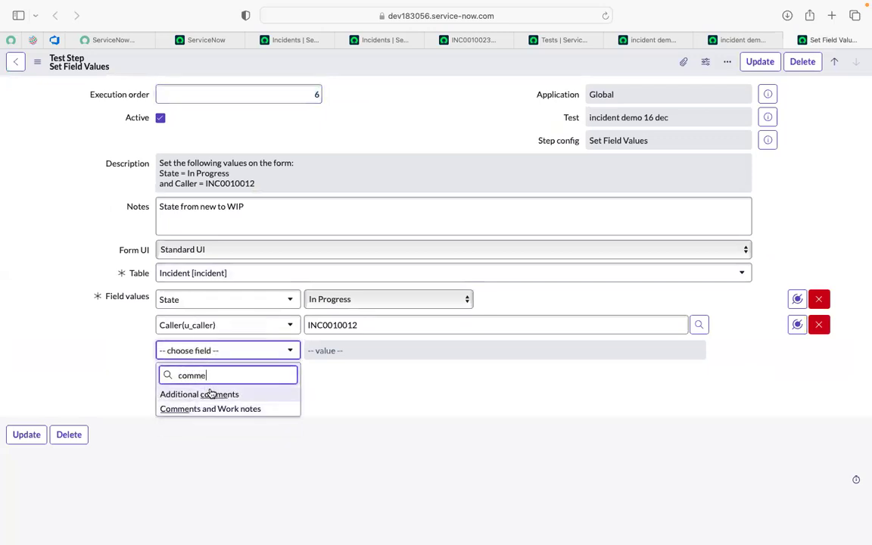
pyautogui.click(212, 394)
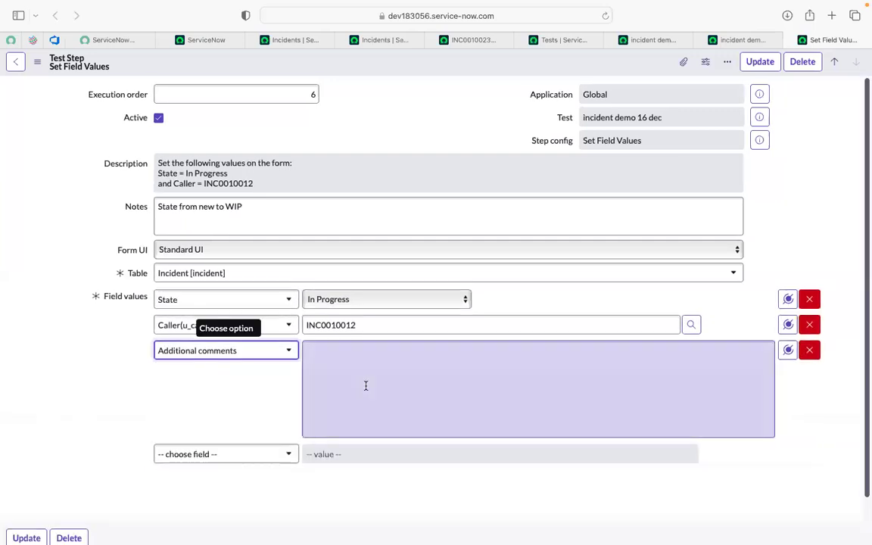
pyautogui.click(365, 386)
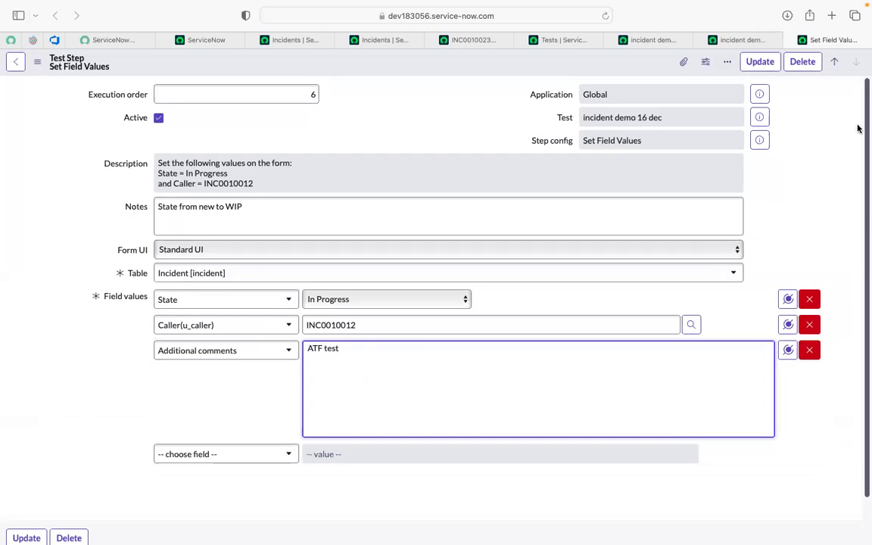
pyautogui.click(751, 66)
# - Examine the Related Records, Resolution Information and Notes sections of incident INC0010023, including the customer-visible comments field
pyautogui.click(466, 42)
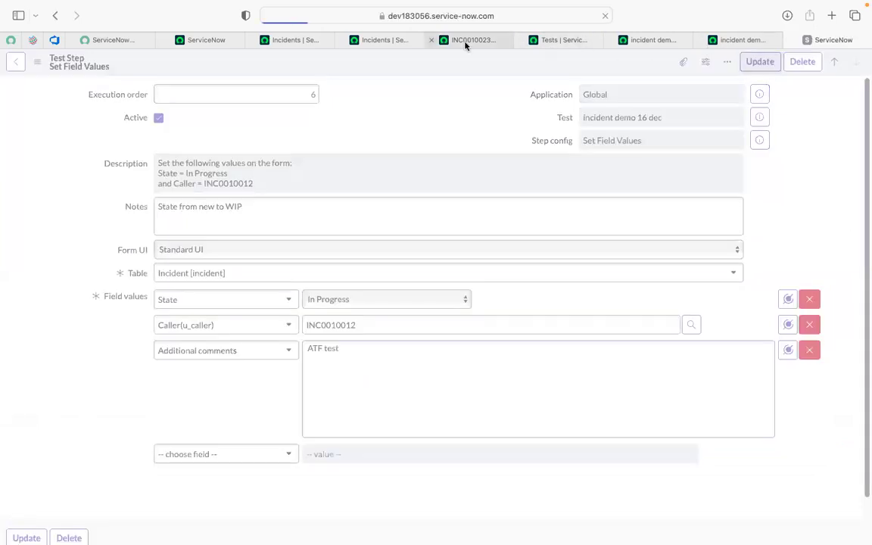
pyautogui.scroll(-3, 105, 391)
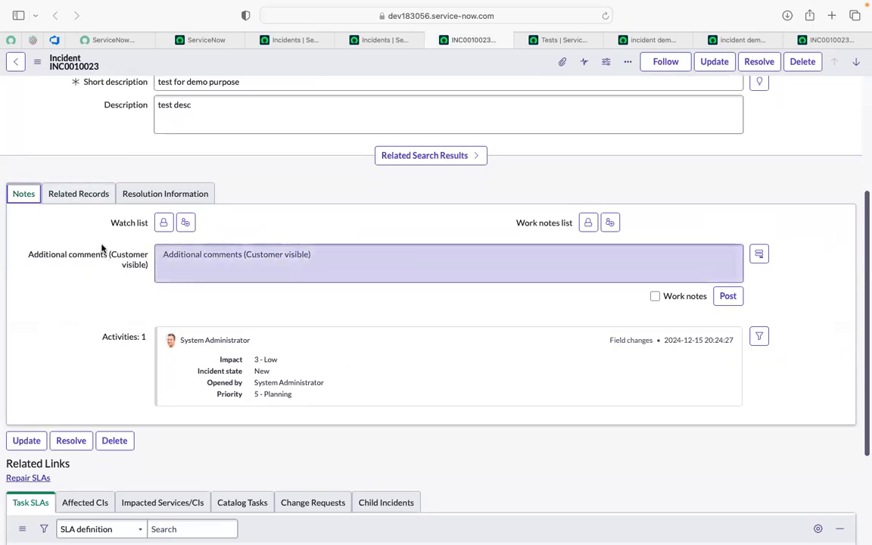
pyautogui.click(65, 198)
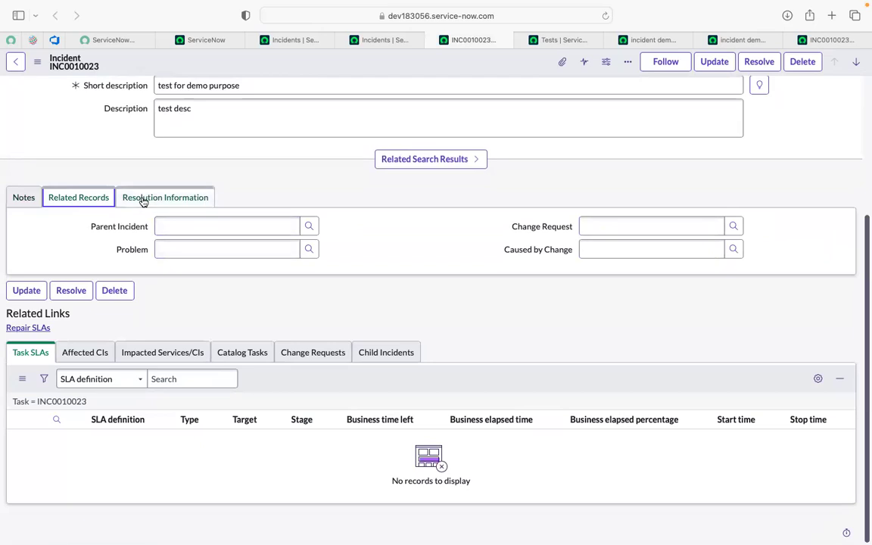
pyautogui.click(143, 199)
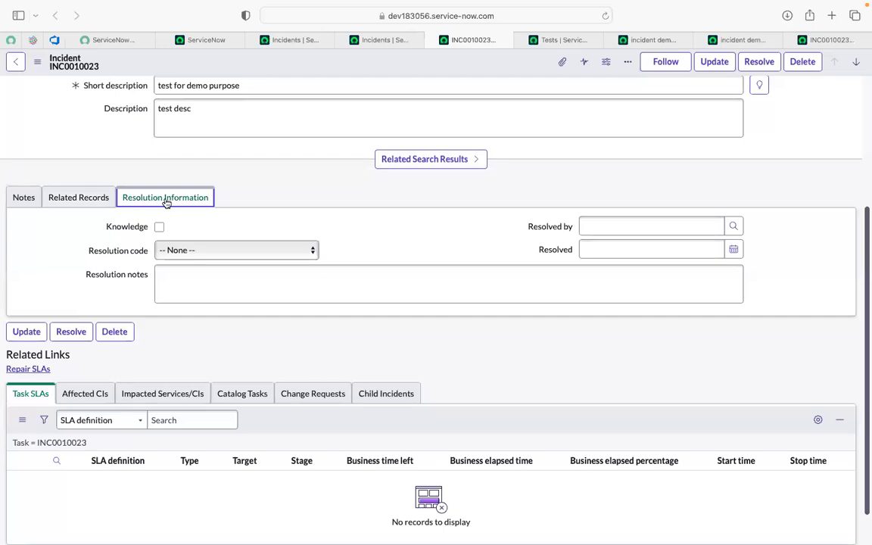
pyautogui.click(16, 200)
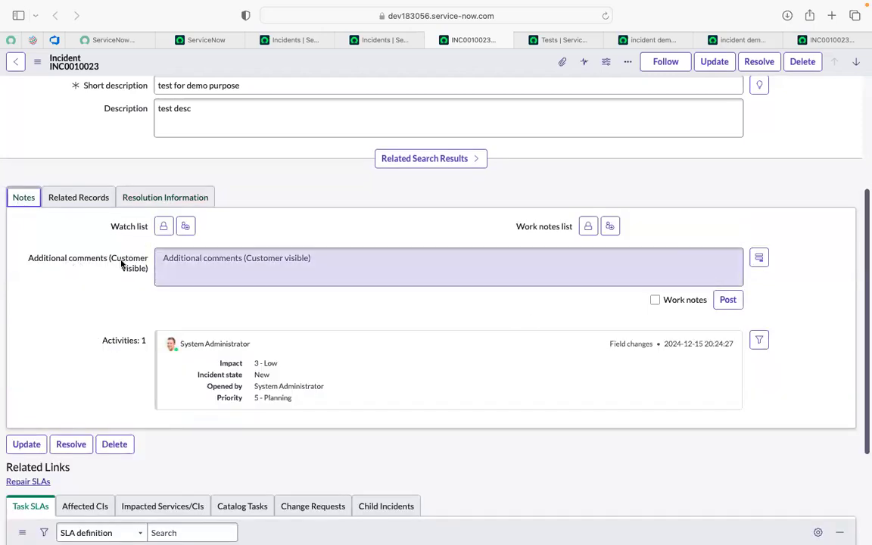
pyautogui.moveTo(114, 263)
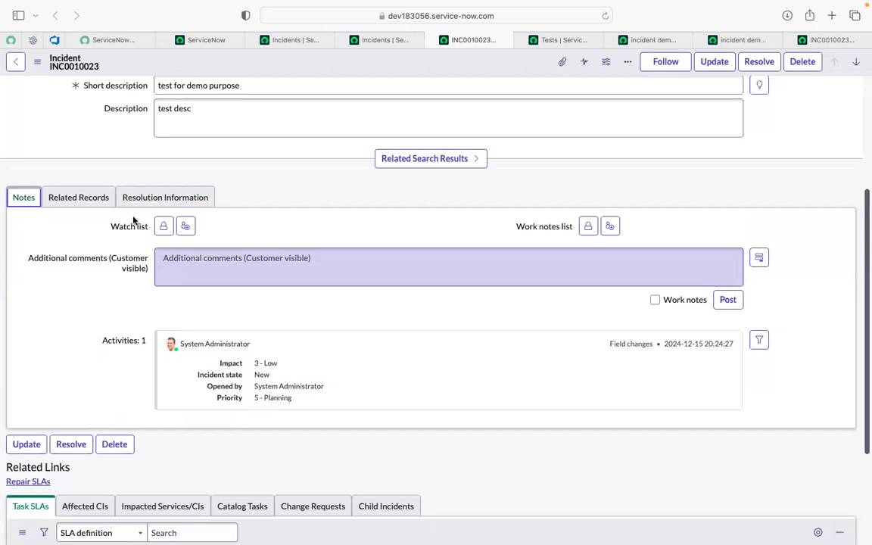
# - Close the duplicate INC0010023 tab and reload the "incident demo 16 dec" test to check its updated step list
pyautogui.click(732, 43)
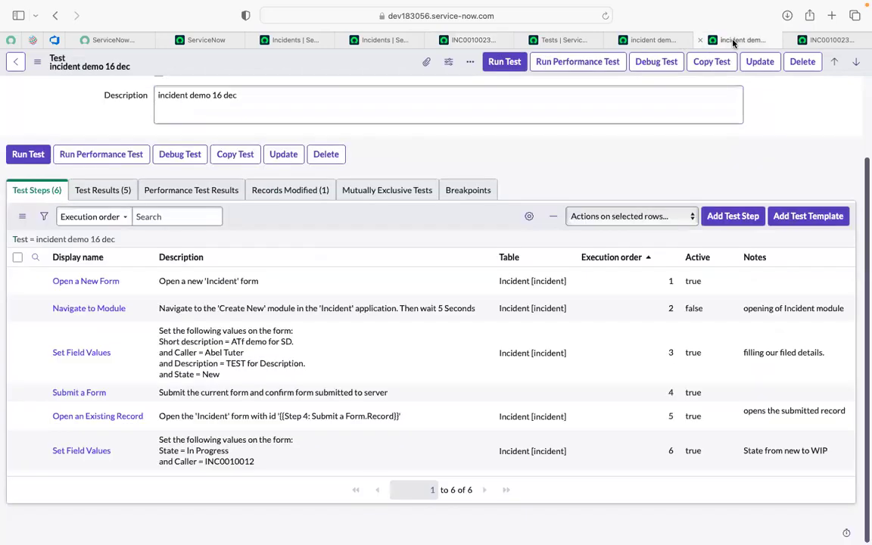
pyautogui.click(828, 44)
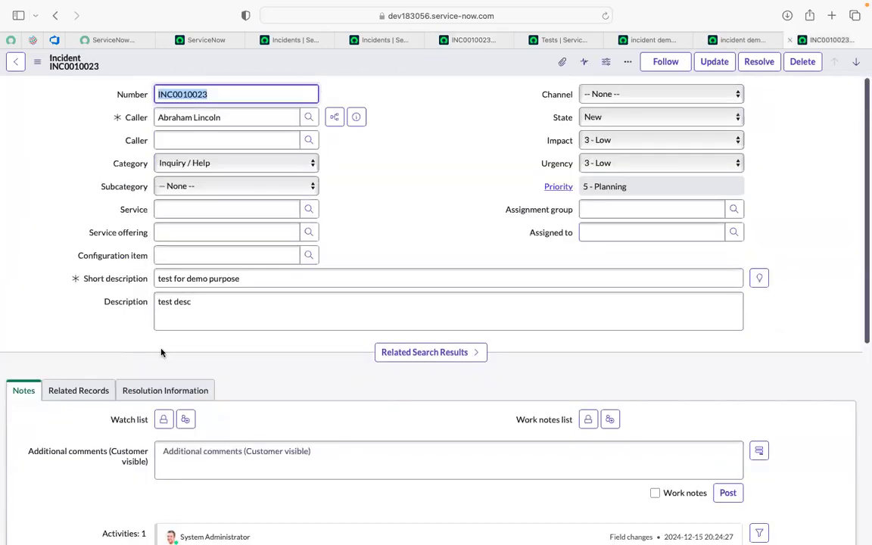
pyautogui.click(789, 41)
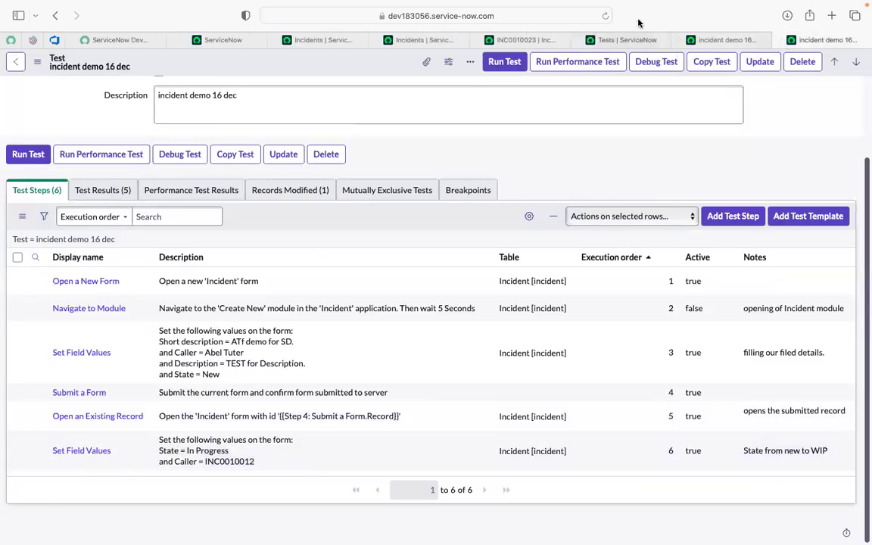
pyautogui.click(604, 16)
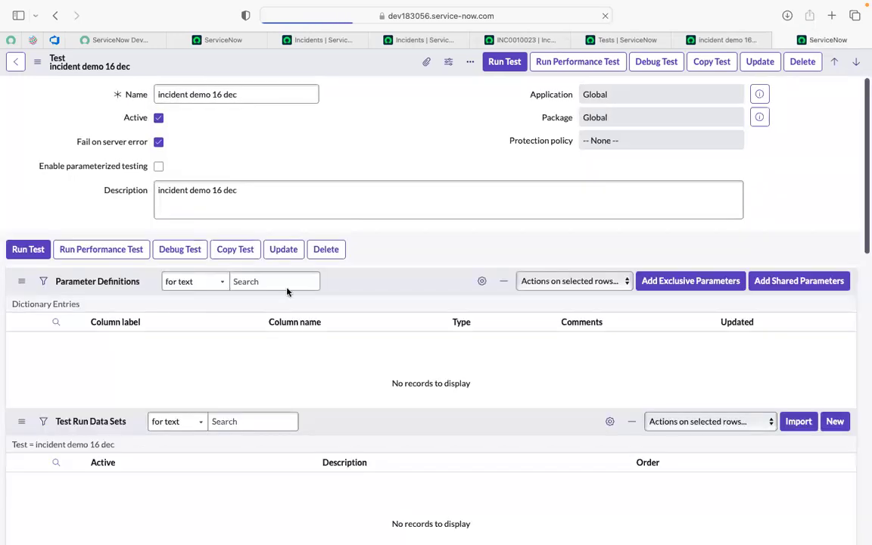
pyautogui.scroll(-2, 276, 289)
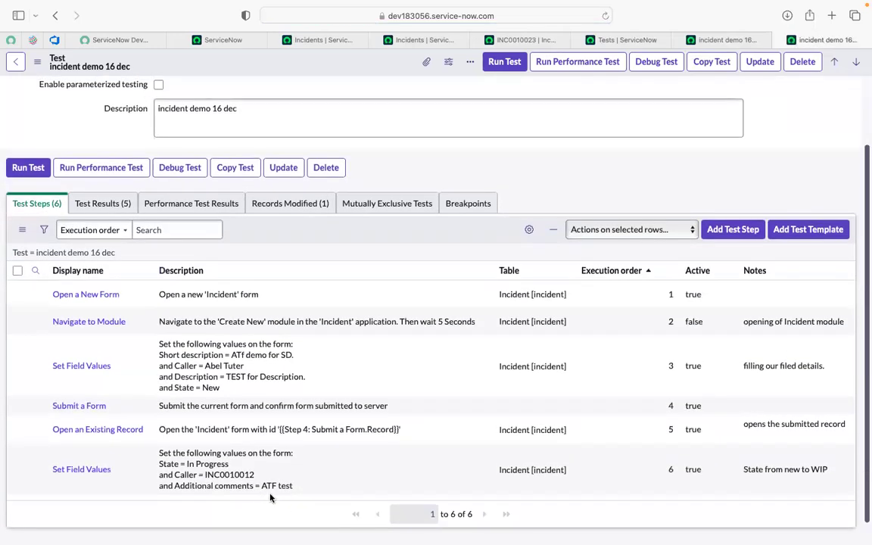
# - Enter "testing" as a customer-visible additional comment on incident INC0010023
pyautogui.click(607, 38)
pyautogui.click(524, 42)
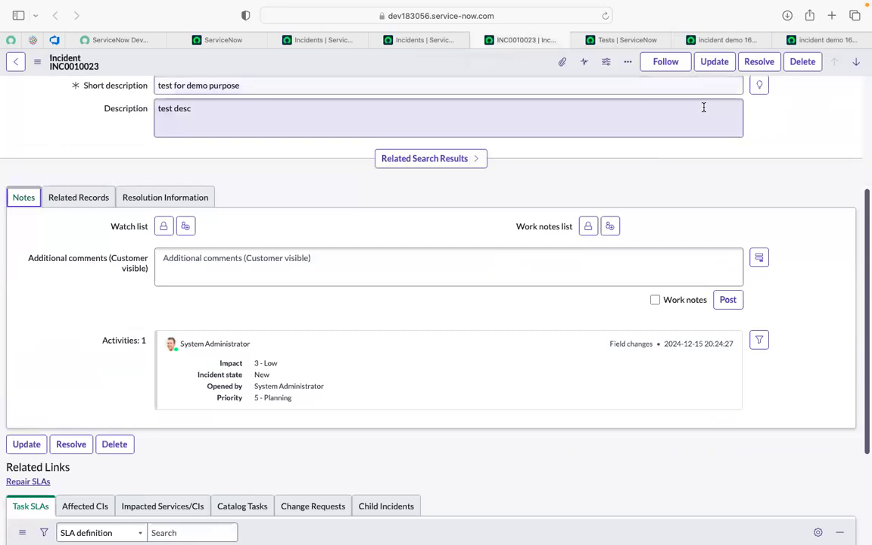
pyautogui.scroll(5, 708, 136)
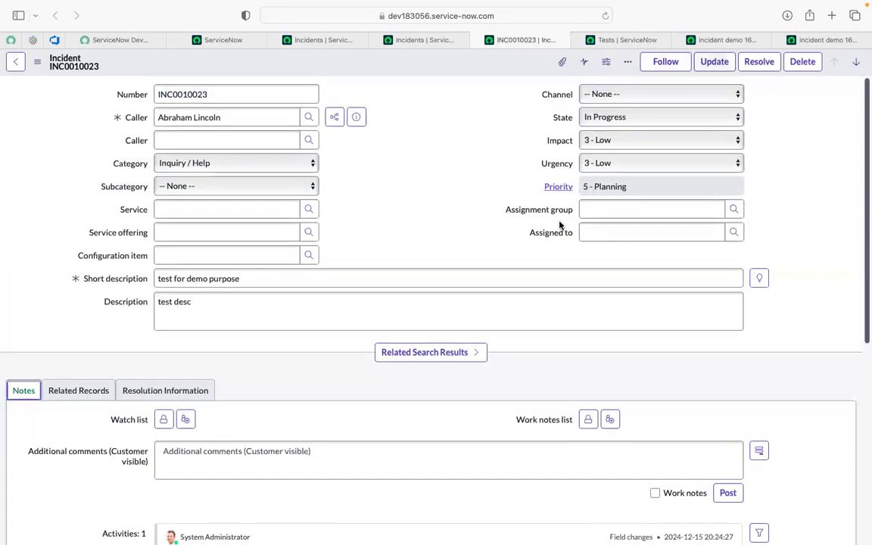
pyautogui.click(256, 457)
pyautogui.write('testing')
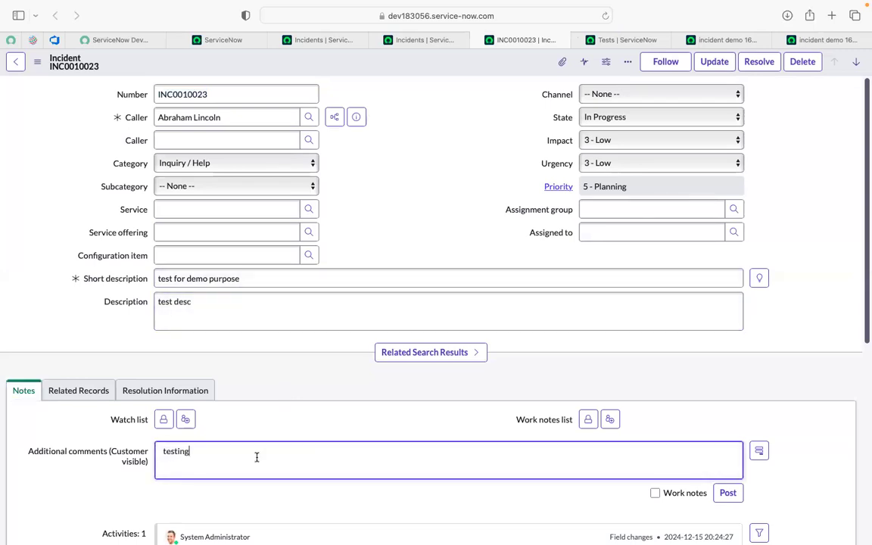
# - Update incident INC0010023 with the new comment and return to the "incident demo 16 dec" test
pyautogui.click(392, 224)
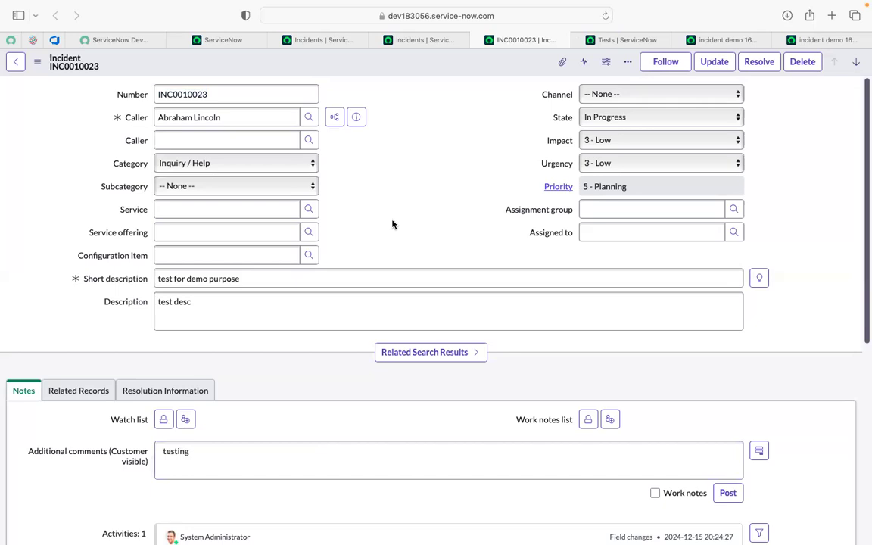
pyautogui.click(715, 69)
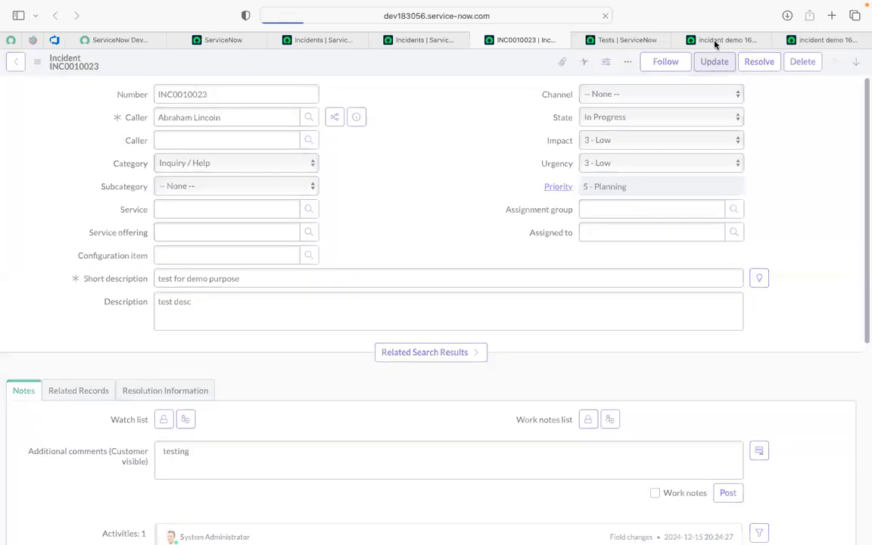
pyautogui.click(719, 40)
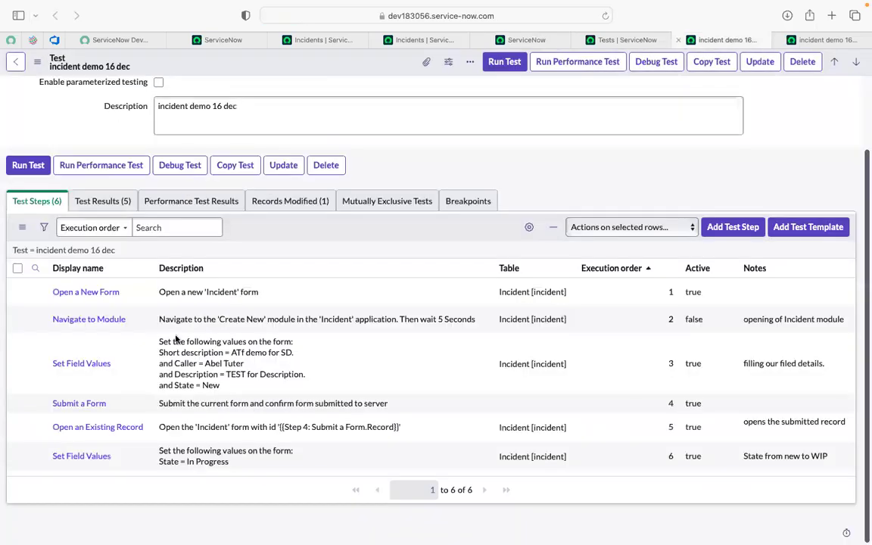
# - Start adding a test step after step 6, listing all available step types
pyautogui.click(732, 228)
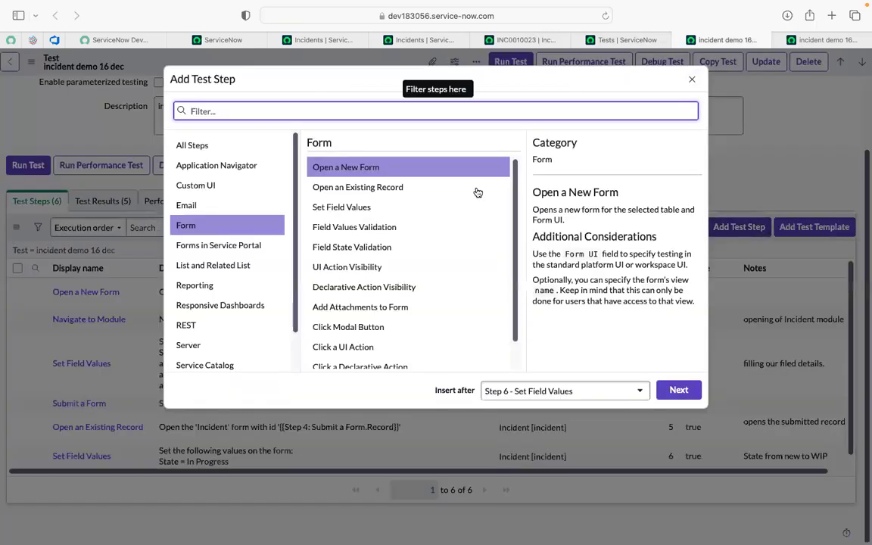
pyautogui.click(218, 145)
pyautogui.click(216, 111)
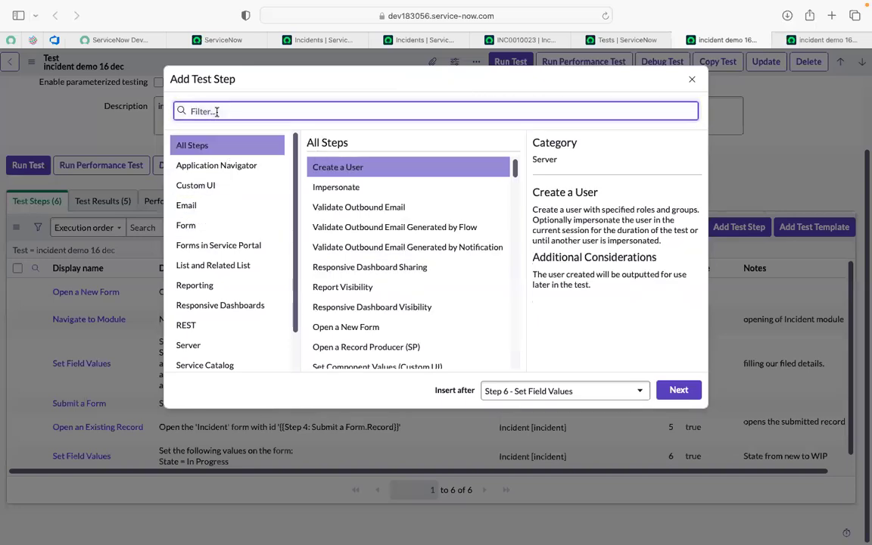
pyautogui.write('clic')
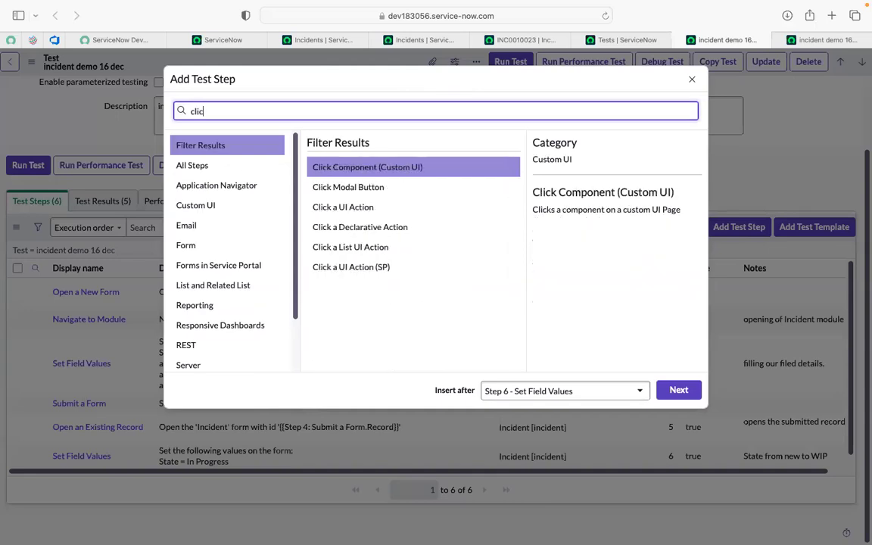
pyautogui.write('king')
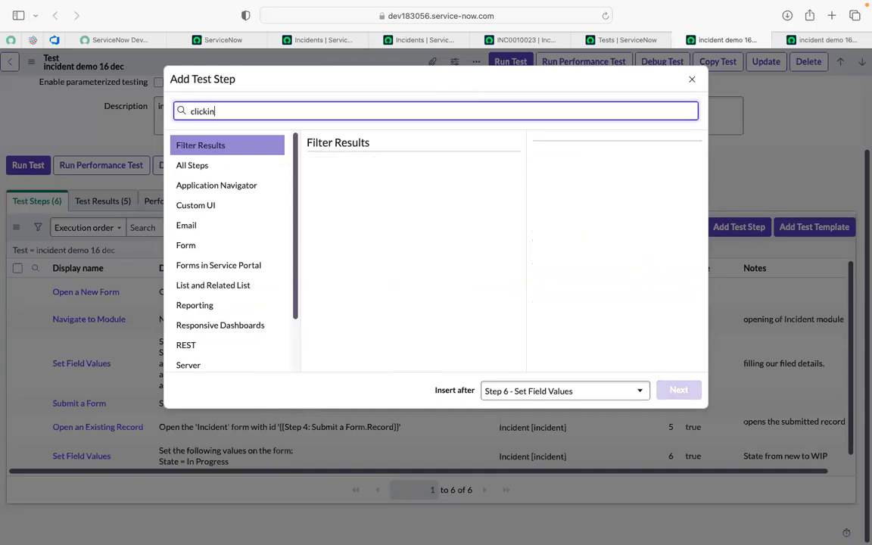
pyautogui.press('BackSpace')
pyautogui.press('BackSpace')
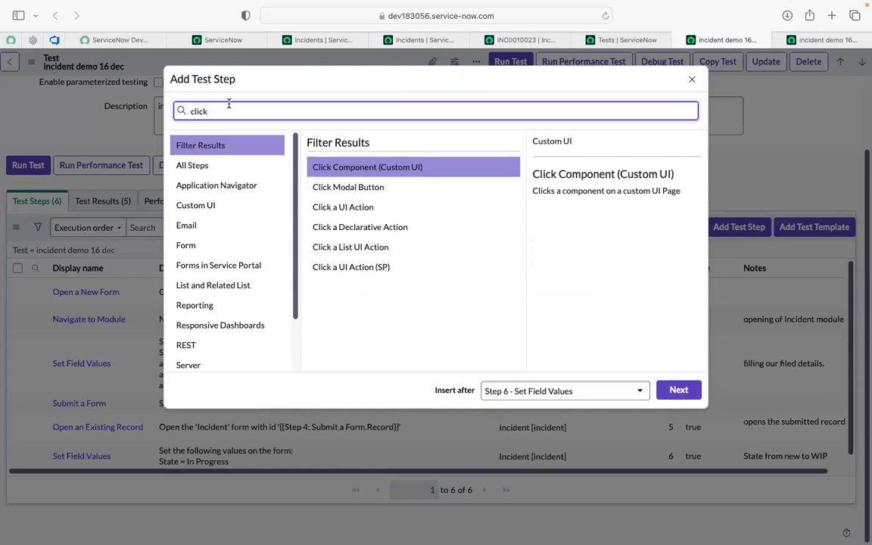
pyautogui.press('BackSpace')
pyautogui.press('BackSpace')
pyautogui.press('BackSpace')
pyautogui.press('BackSpace')
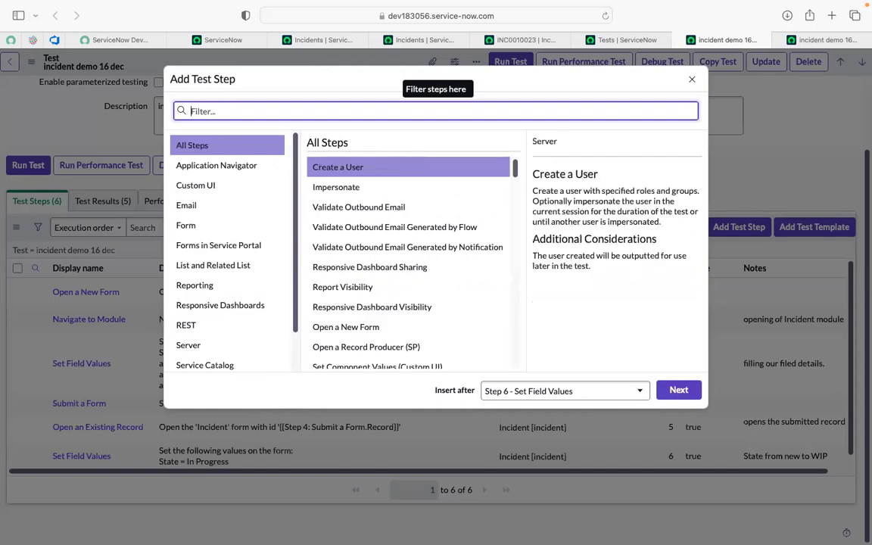
# - Filter the step types by "ui act" and insert a Click a UI Action step after step 6
pyautogui.write('ui act')
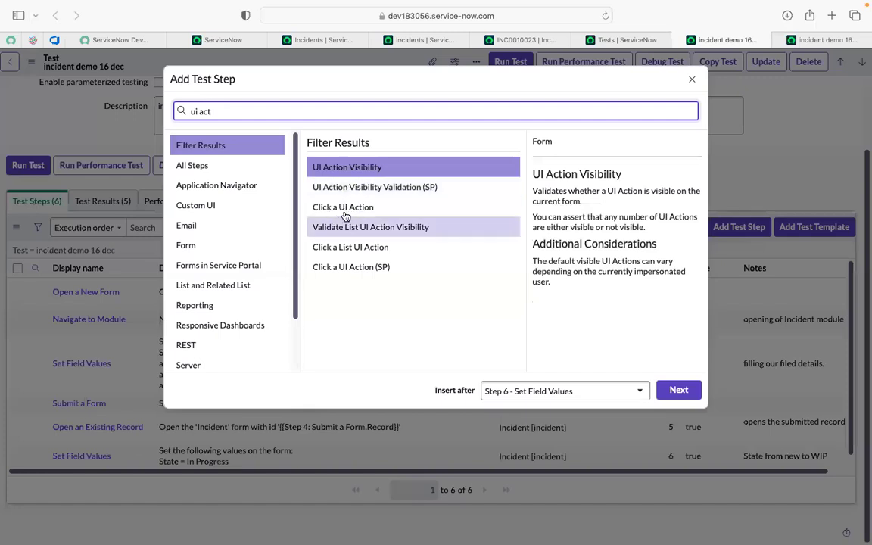
pyautogui.click(344, 215)
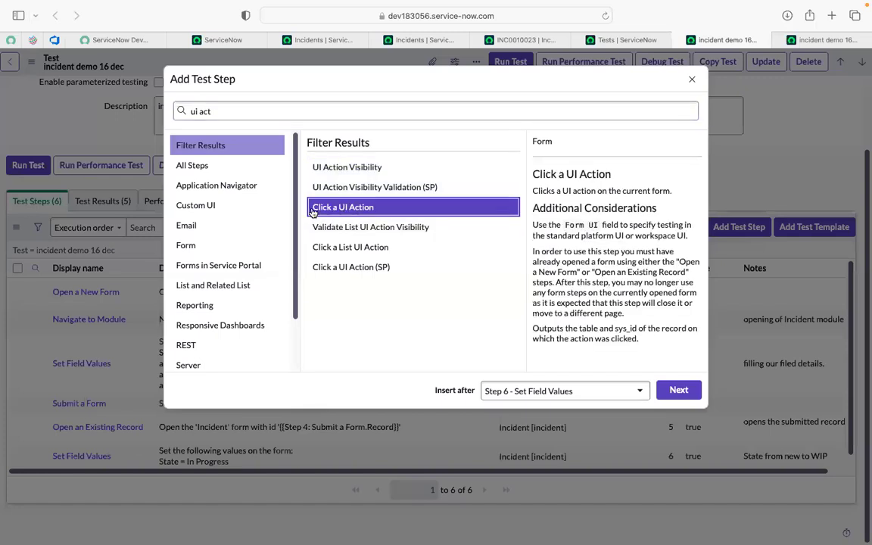
pyautogui.click(322, 170)
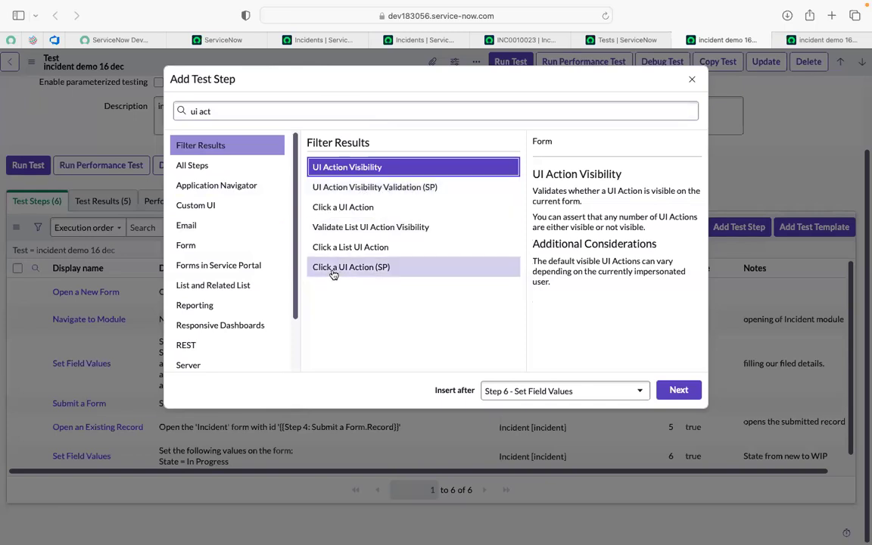
pyautogui.click(335, 207)
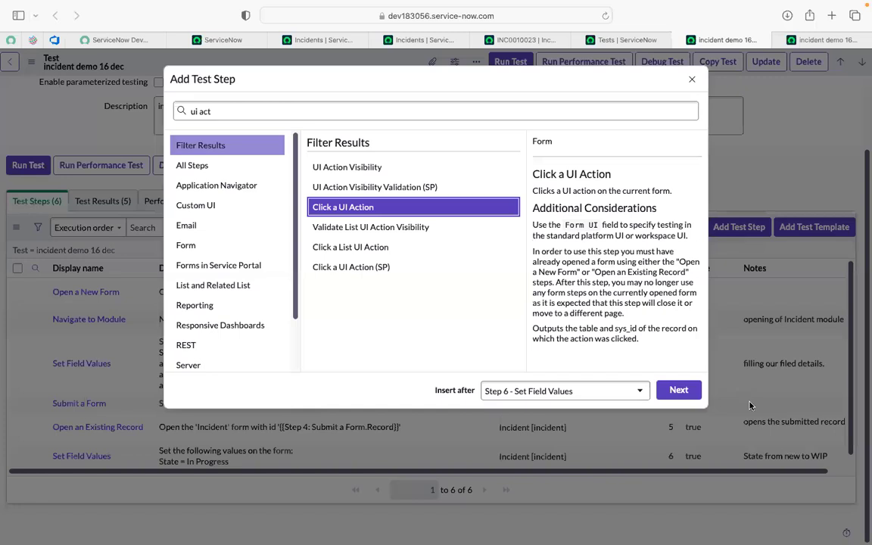
pyautogui.click(678, 390)
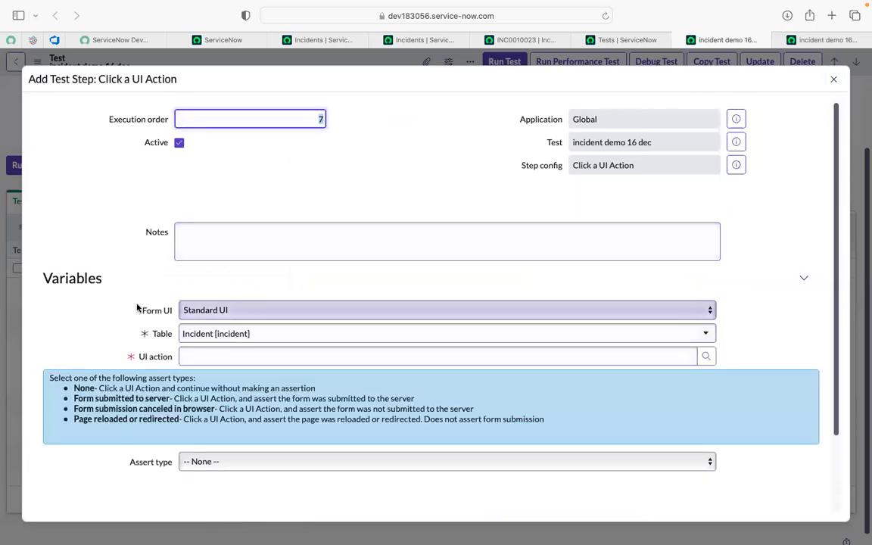
# - Open the UI action lookup for the new step and filter the action names by "update"
pyautogui.scroll(-3, 137, 307)
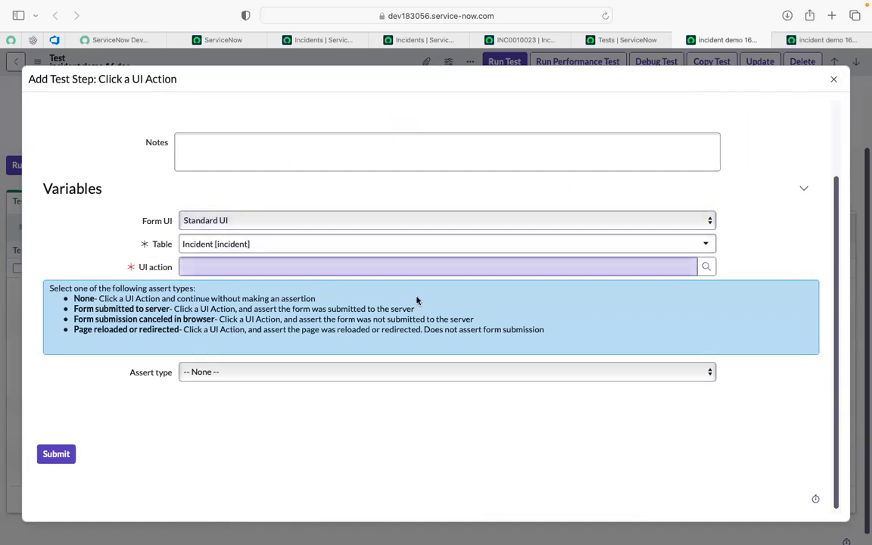
pyautogui.click(705, 266)
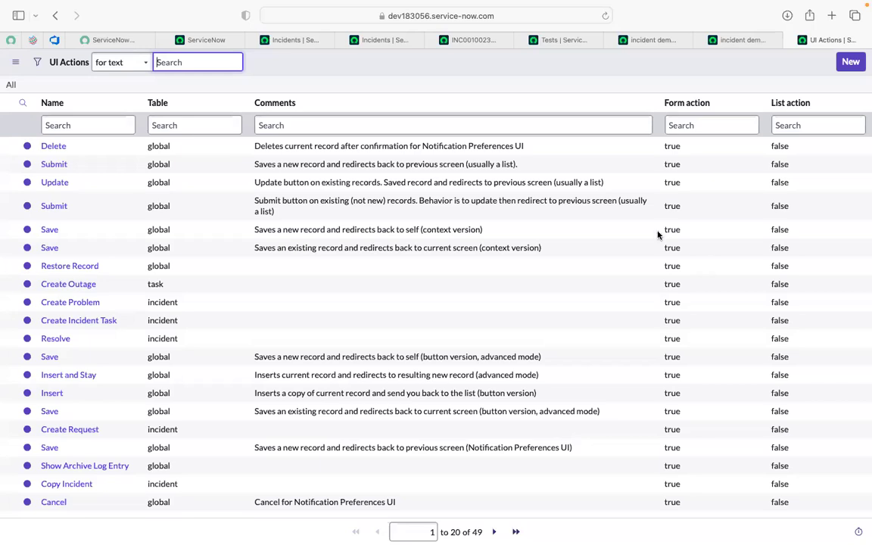
pyautogui.click(56, 126)
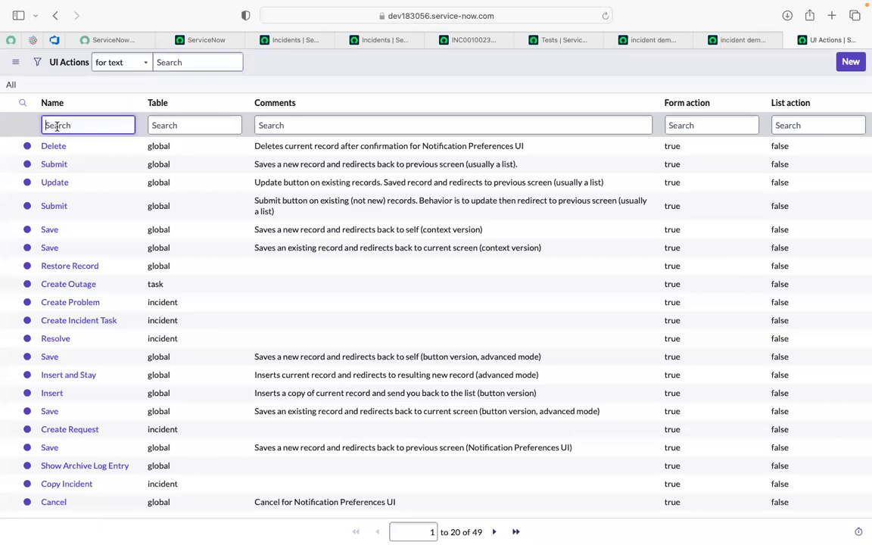
pyautogui.click(181, 62)
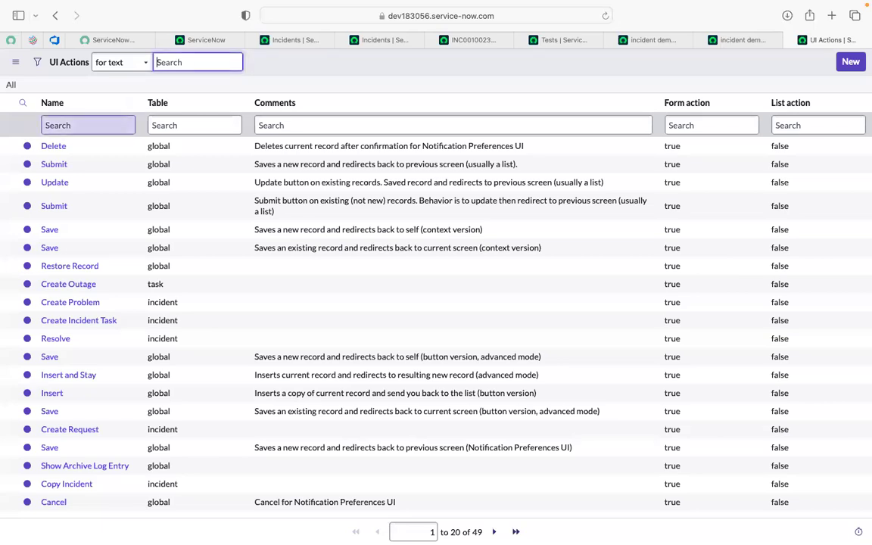
pyautogui.click(96, 123)
pyautogui.write('update')
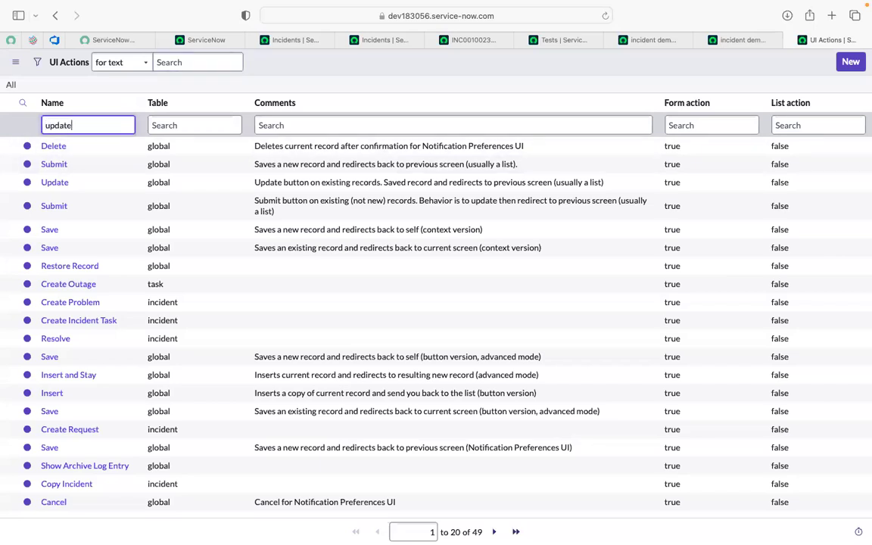
pyautogui.press('Return')
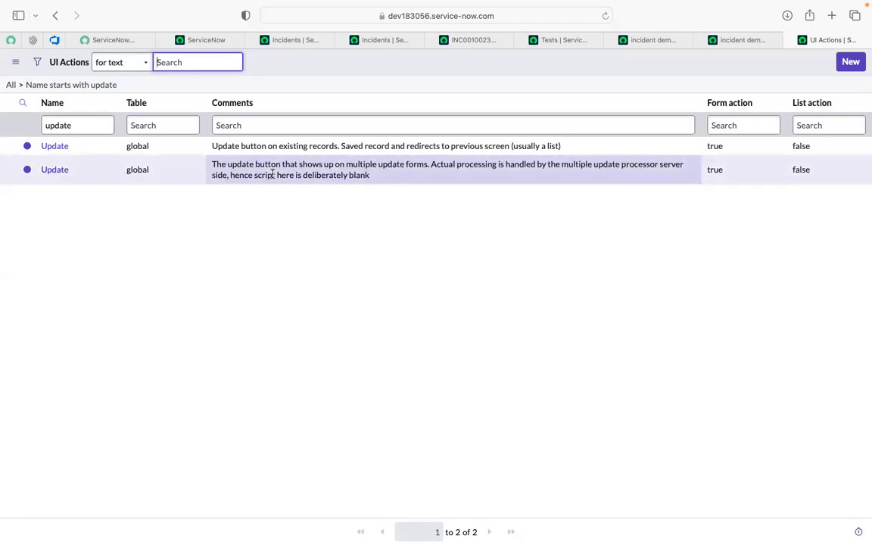
# - Pick the Update UI action meant for existing records and submit the Click a UI Action test step
pyautogui.click(213, 148)
pyautogui.moveTo(212, 147); pyautogui.dragTo(547, 149)
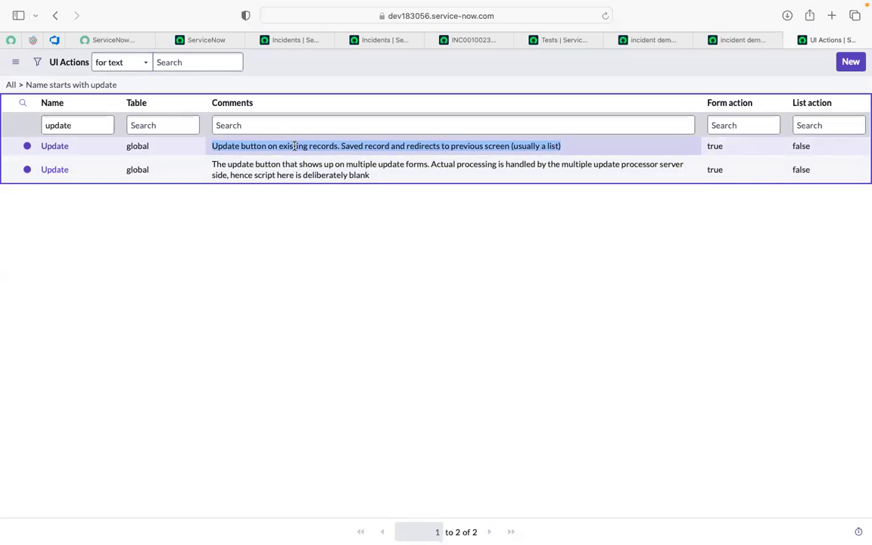
pyautogui.click(343, 147)
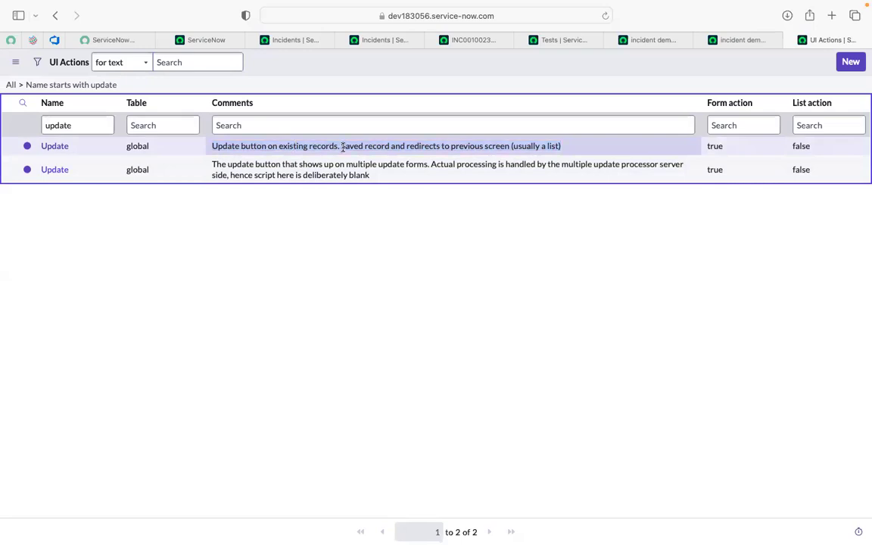
pyautogui.click(463, 151)
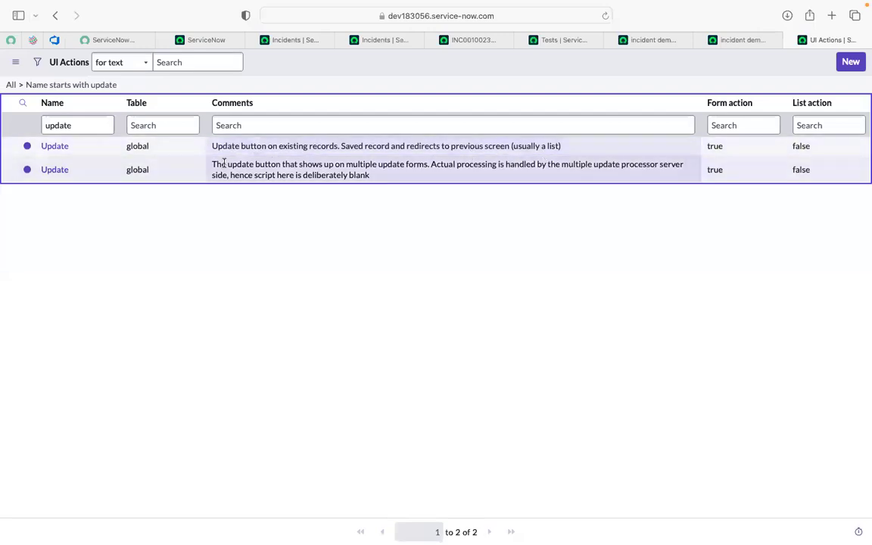
pyautogui.click(54, 146)
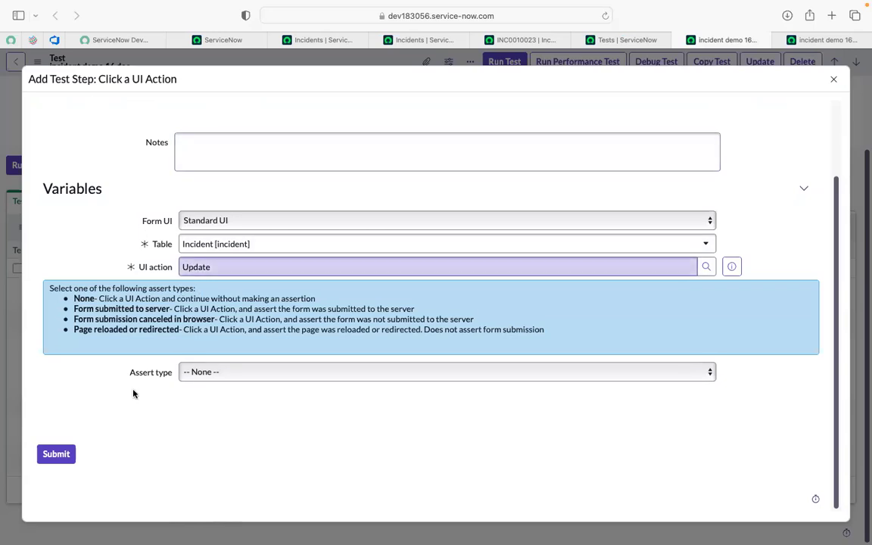
pyautogui.click(57, 456)
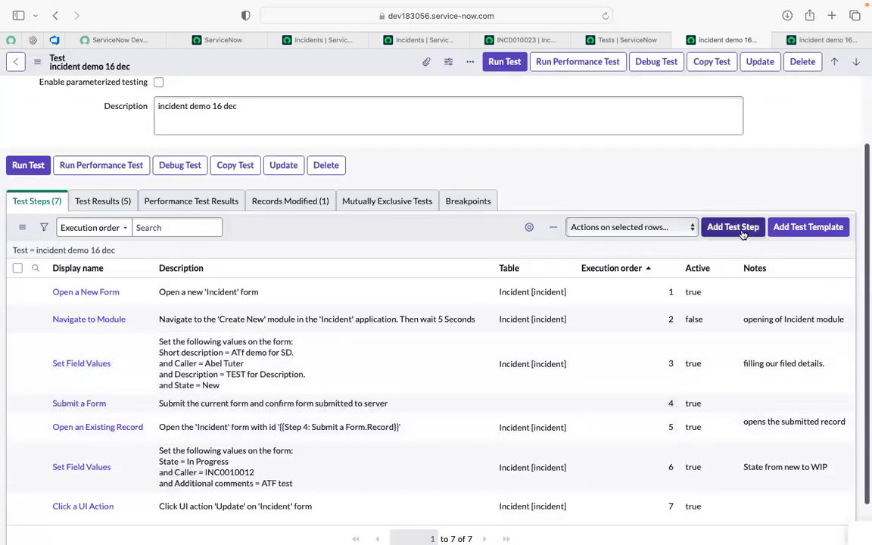
# - Run the "incident demo 16 dec" test in a new test runner
pyautogui.click(732, 227)
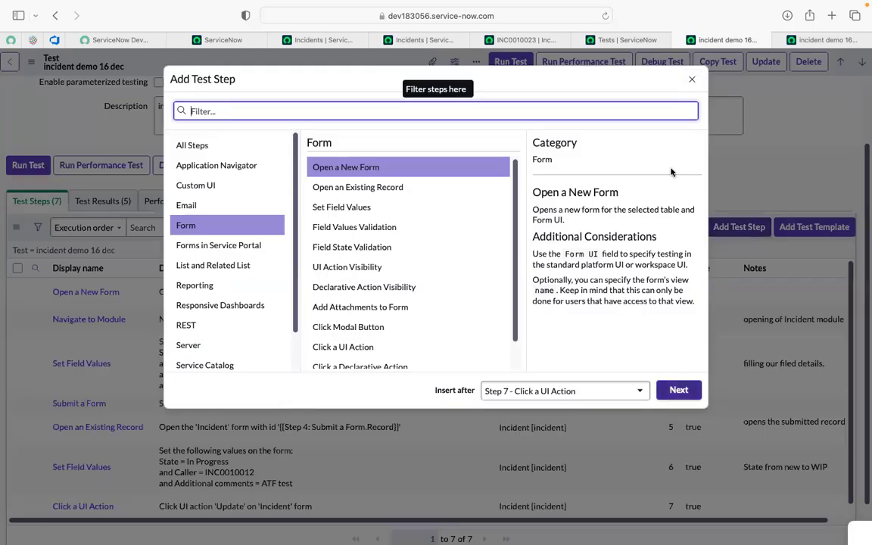
pyautogui.click(689, 81)
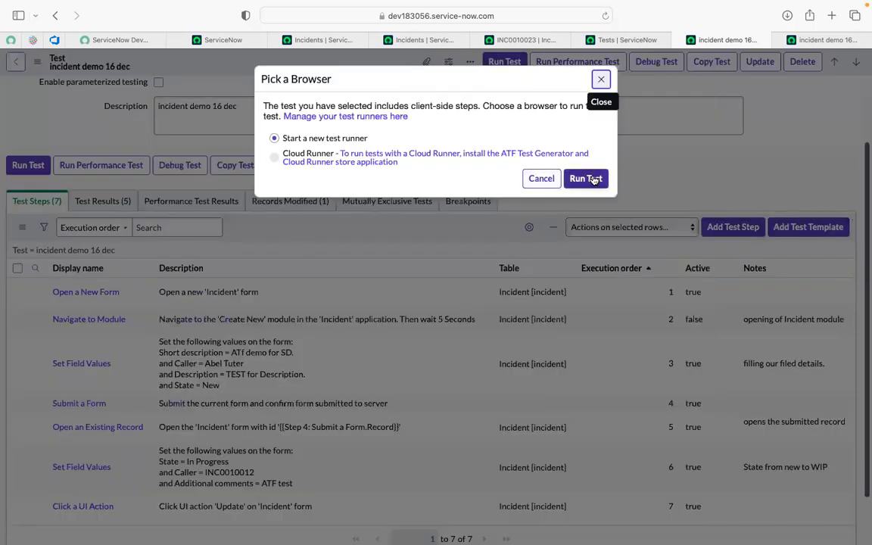
pyautogui.click(594, 180)
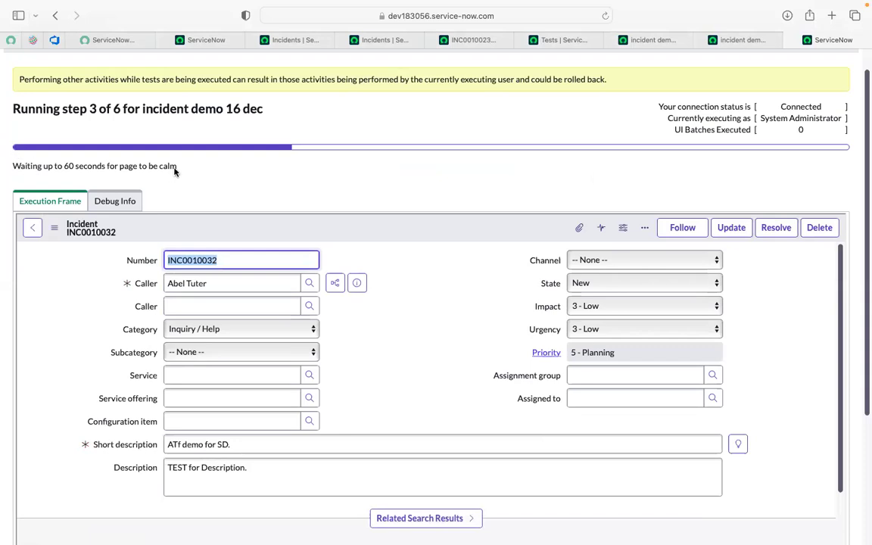
# - Follow the test execution in the Client Test Runner and review and close the run result
pyautogui.moveTo(15, 164); pyautogui.dragTo(118, 168)
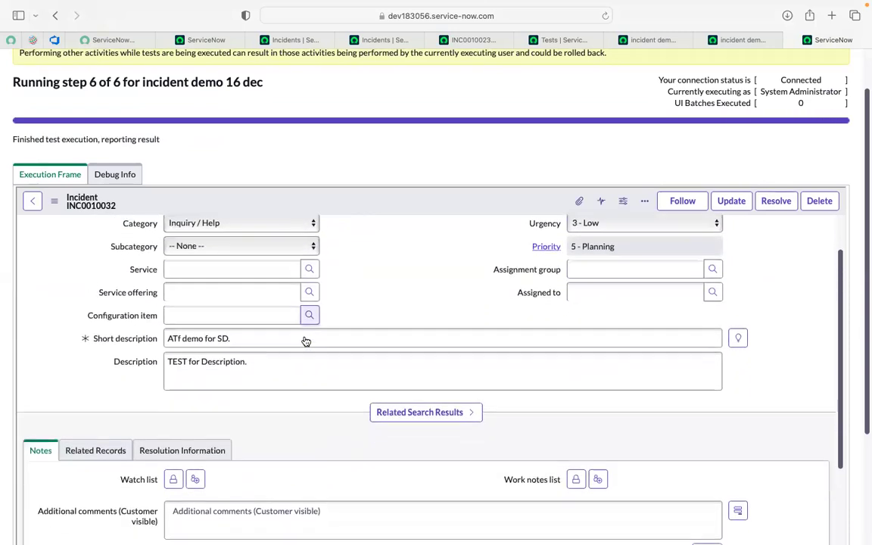
pyautogui.scroll(-5, 305, 336)
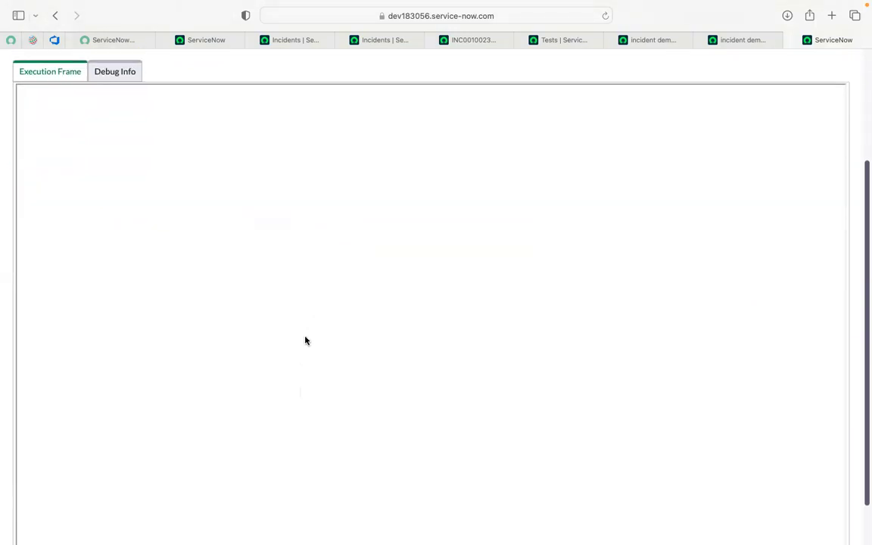
pyautogui.scroll(5, 305, 341)
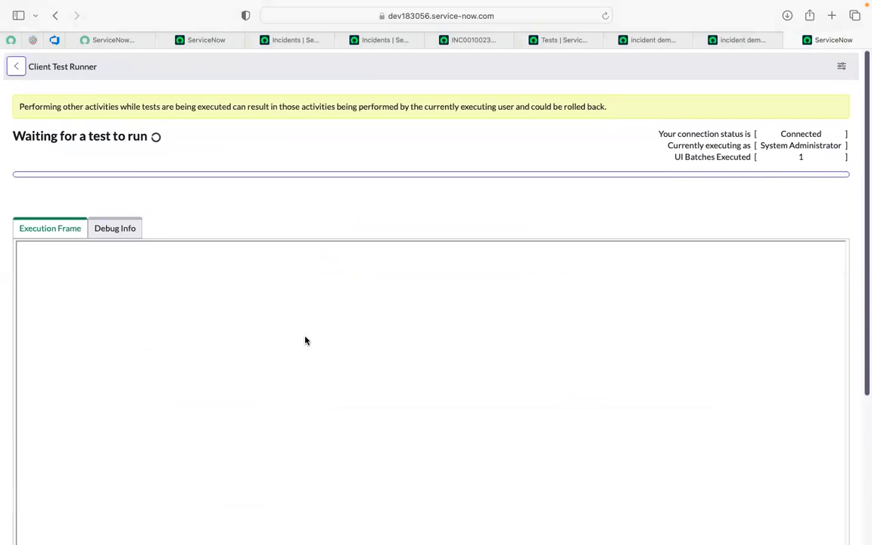
pyautogui.click(635, 47)
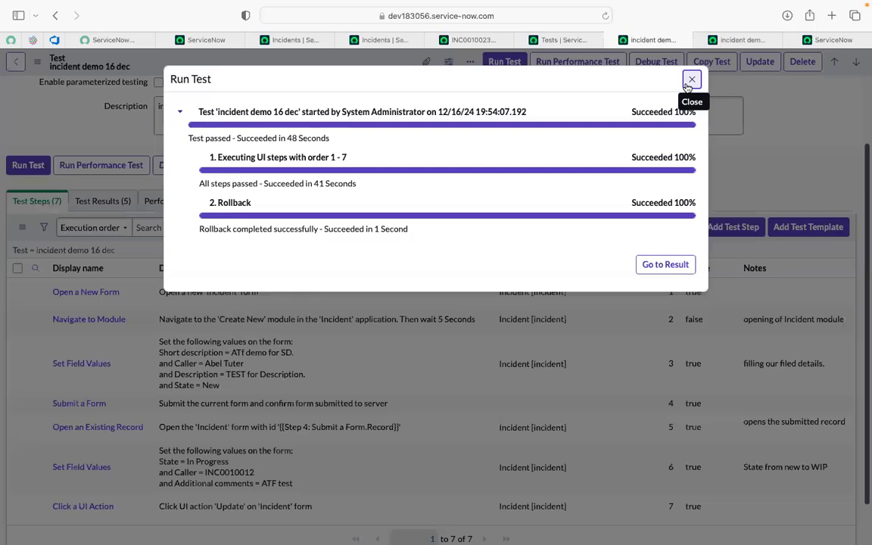
pyautogui.click(690, 81)
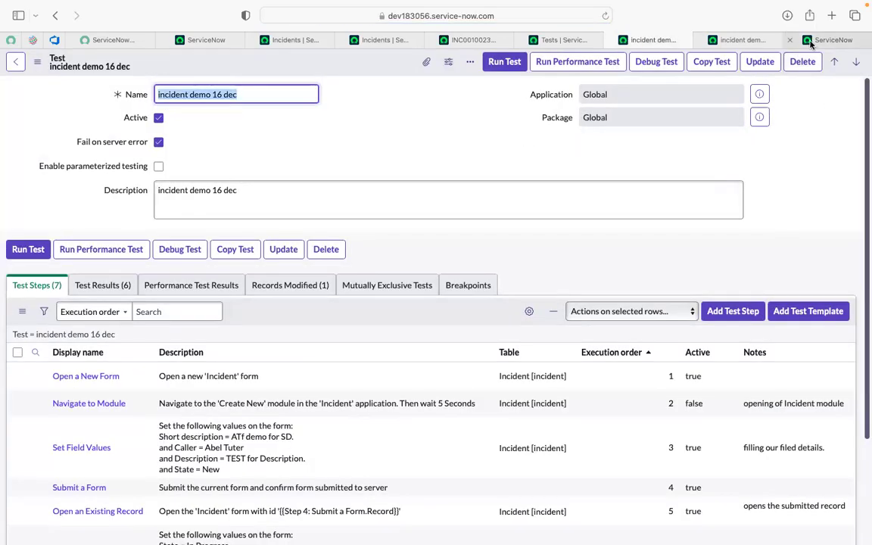
# - Check the Client Test Runner and the step list in the duplicate "incident demo 16 dec" tab
pyautogui.click(801, 41)
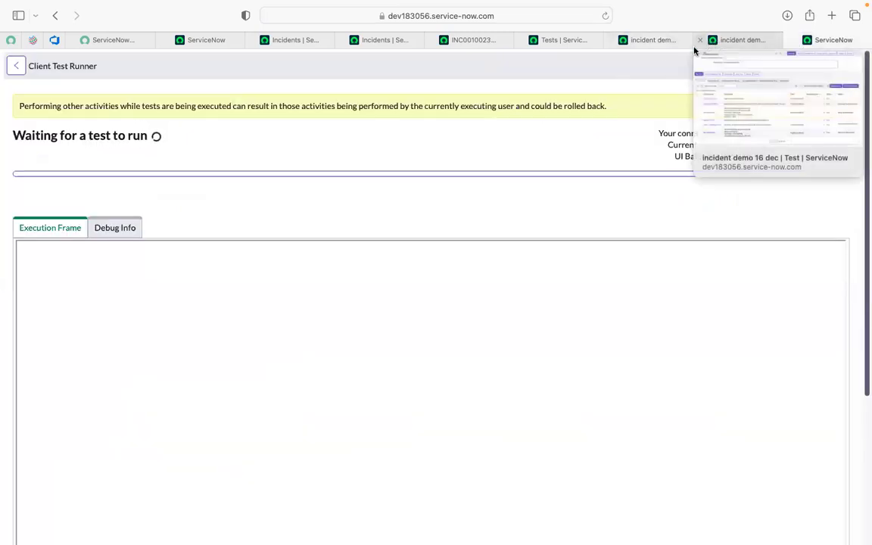
pyautogui.click(717, 42)
pyautogui.scroll(-2, 218, 374)
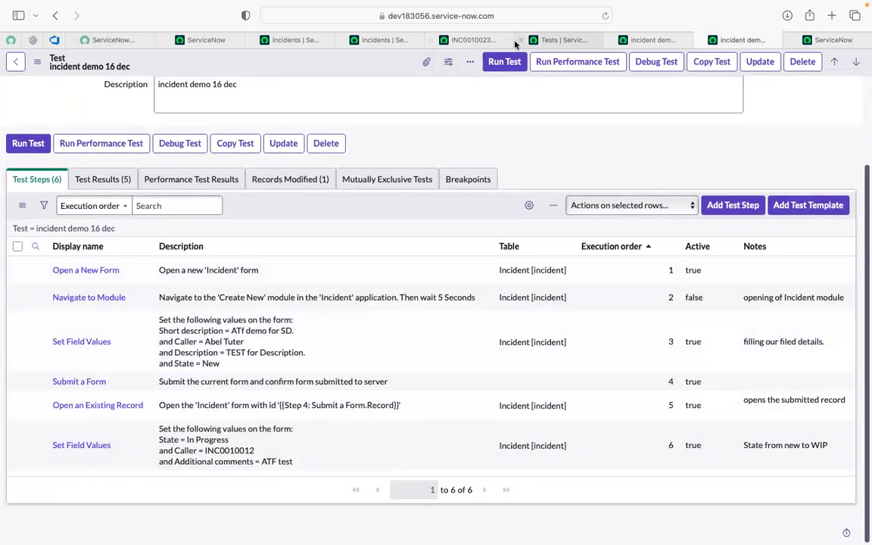
# - Refresh the duplicate "incident demo 16 dec" test page and save incident INC0010023 with the Update action
pyautogui.click(604, 16)
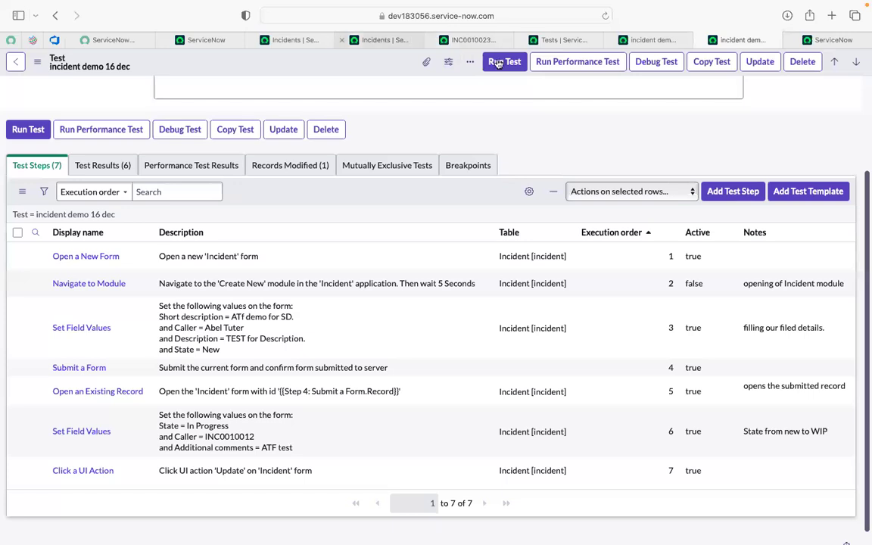
pyautogui.click(471, 39)
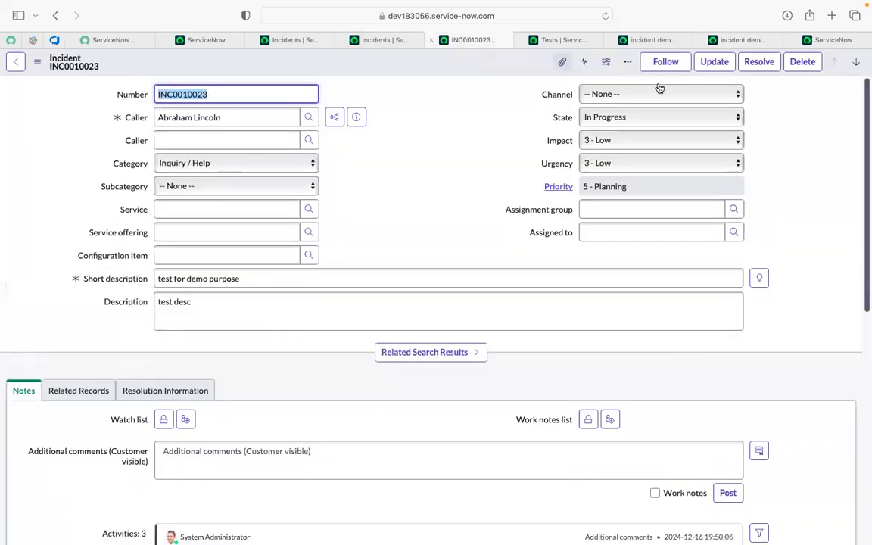
pyautogui.click(707, 67)
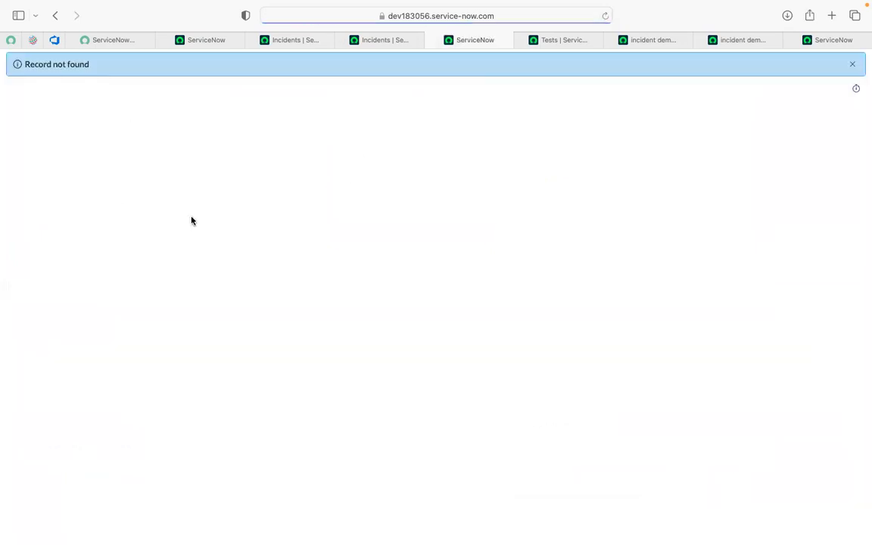
pyautogui.click(850, 67)
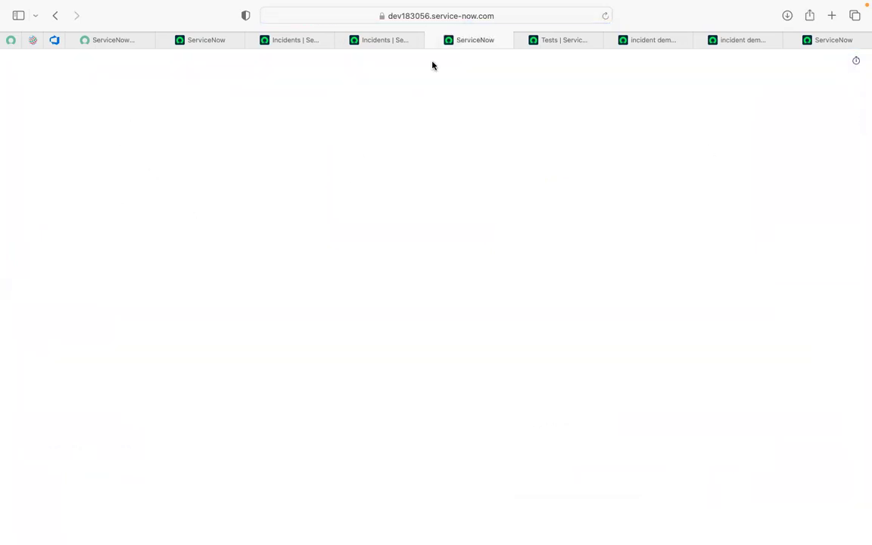
pyautogui.click(603, 17)
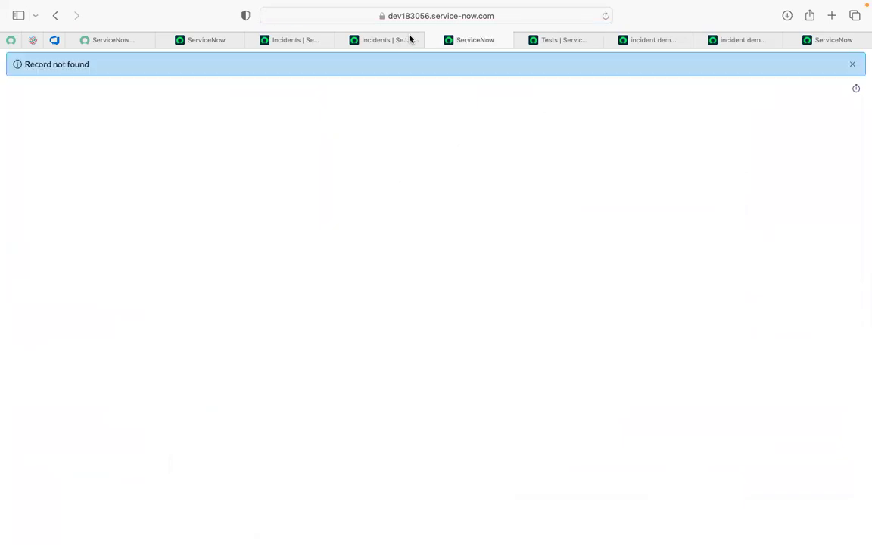
# - Close the blank incident page, reopen INC0010023 from the Incidents list in a new tab, and review its form
pyautogui.click(432, 41)
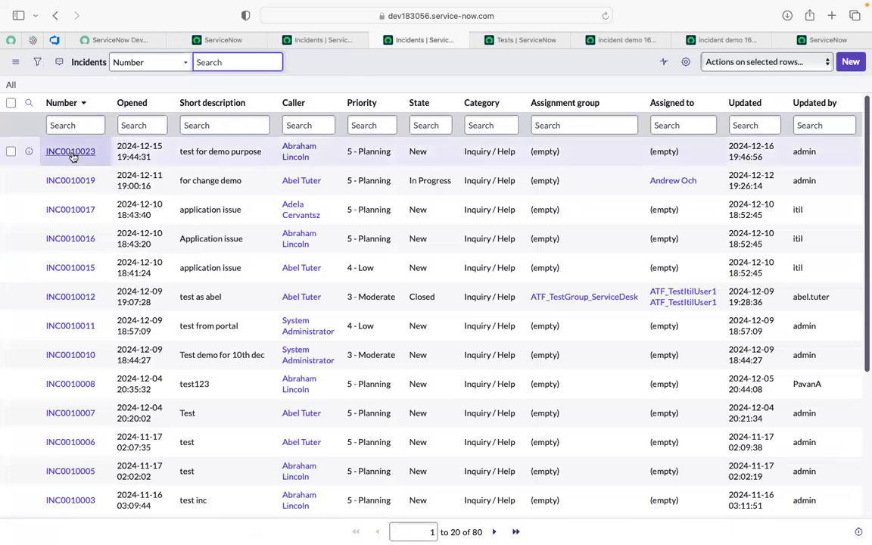
pyautogui.keyDown('super'); pyautogui.click(88, 150); pyautogui.keyUp('super')
pyautogui.click(452, 45)
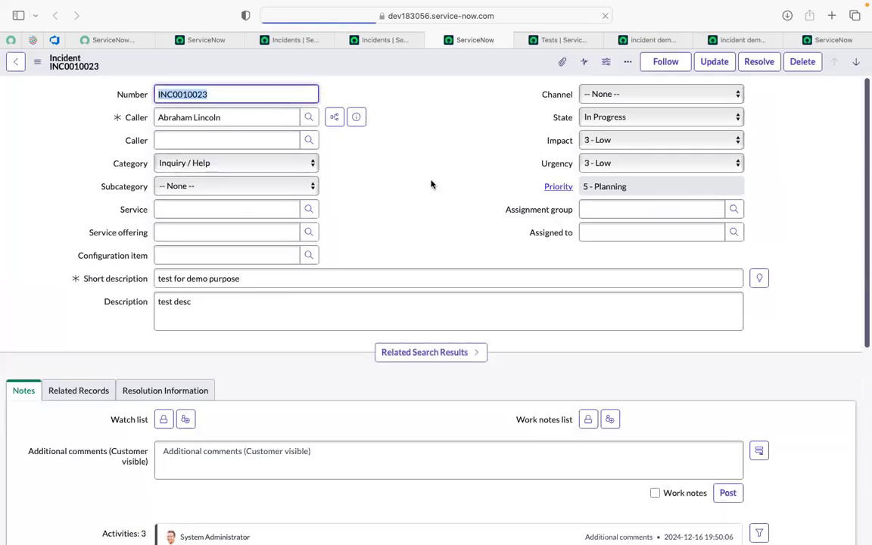
pyautogui.scroll(-2, 432, 193)
pyautogui.scroll(2, 432, 185)
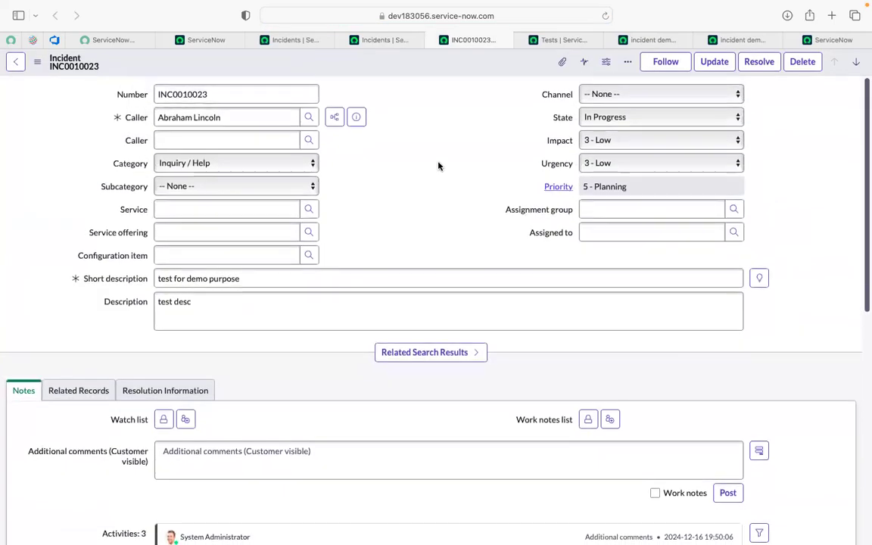
pyautogui.click(714, 41)
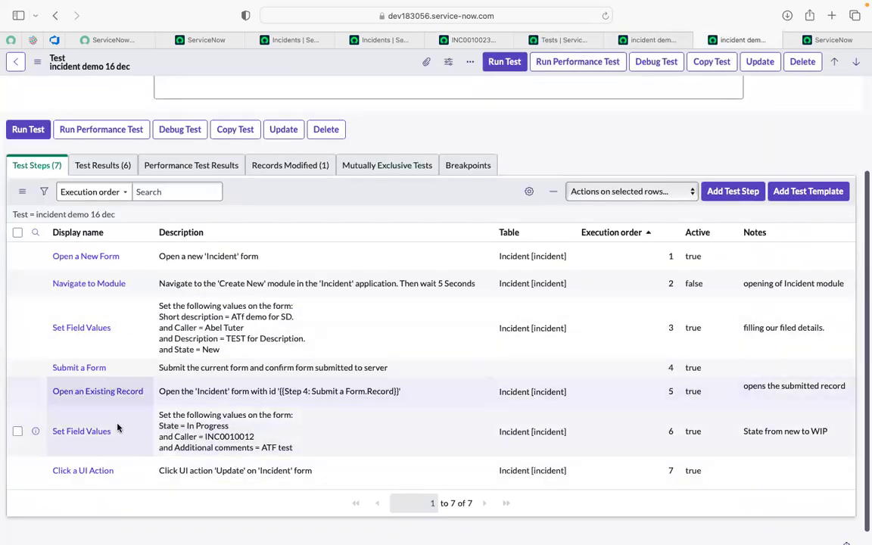
pyautogui.scroll(-1, 121, 424)
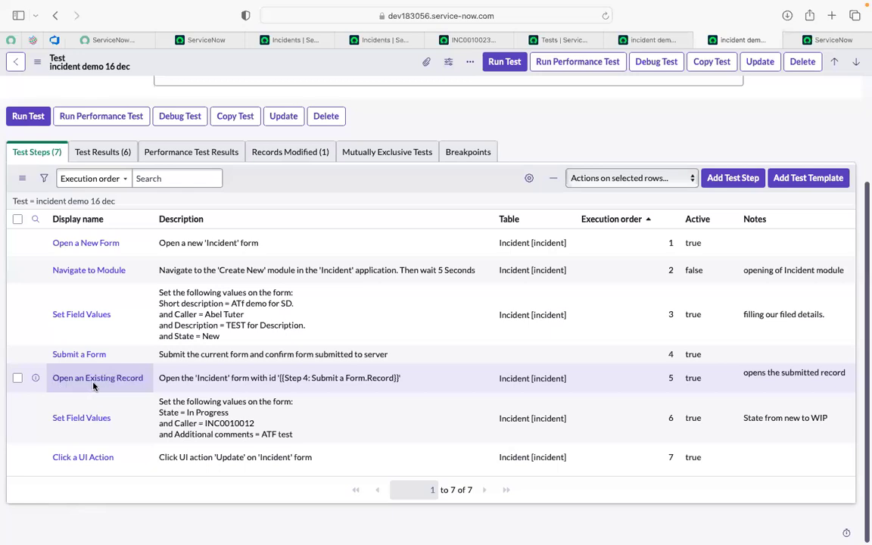
pyautogui.click(742, 178)
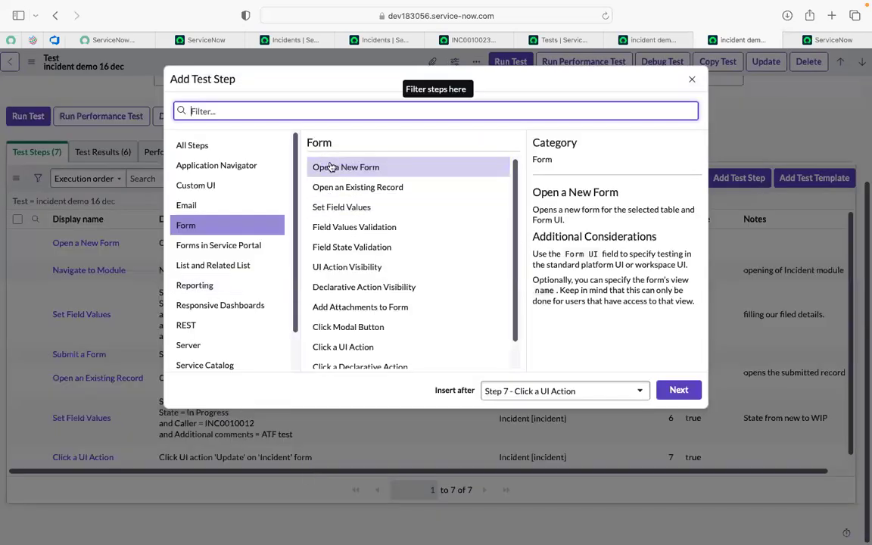
pyautogui.click(325, 188)
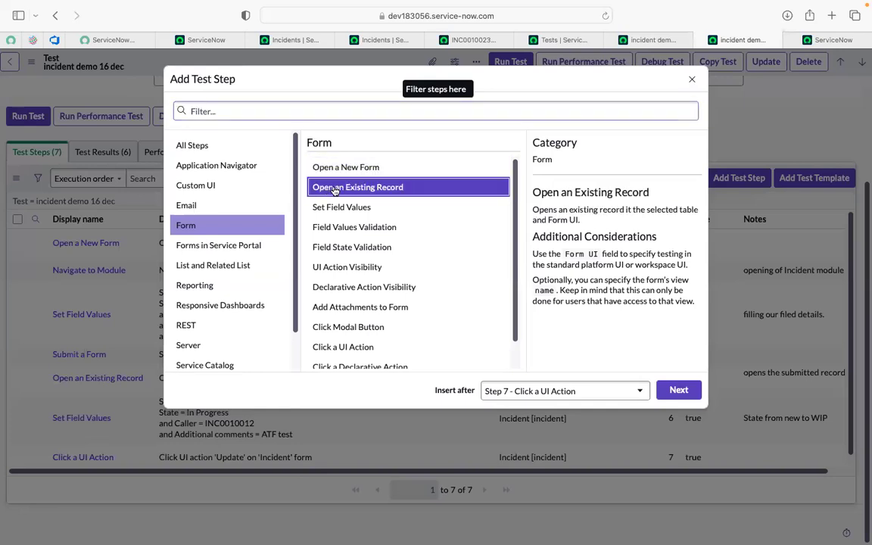
pyautogui.click(678, 391)
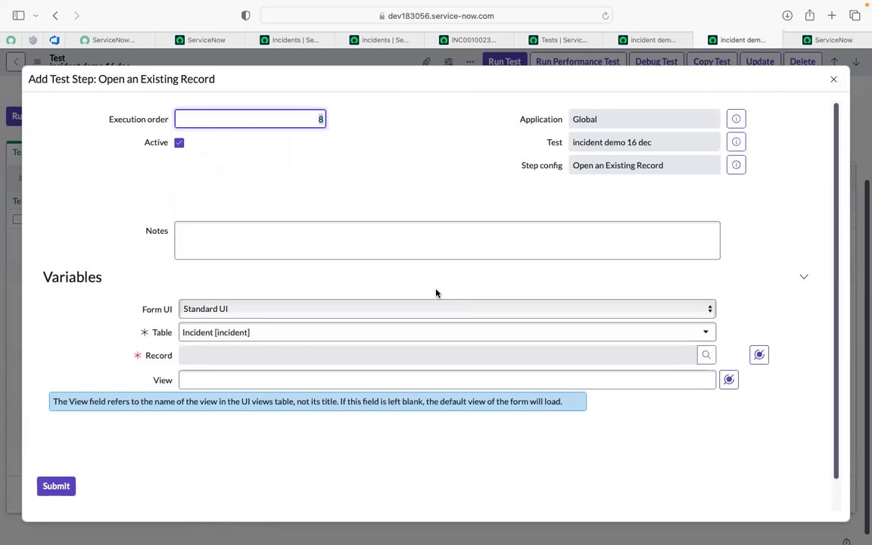
pyautogui.click(471, 39)
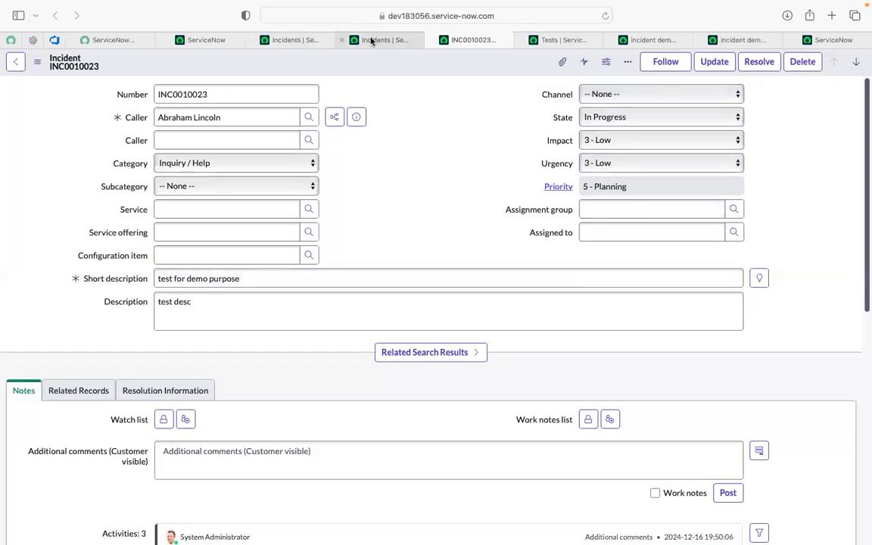
pyautogui.moveTo(371, 41)
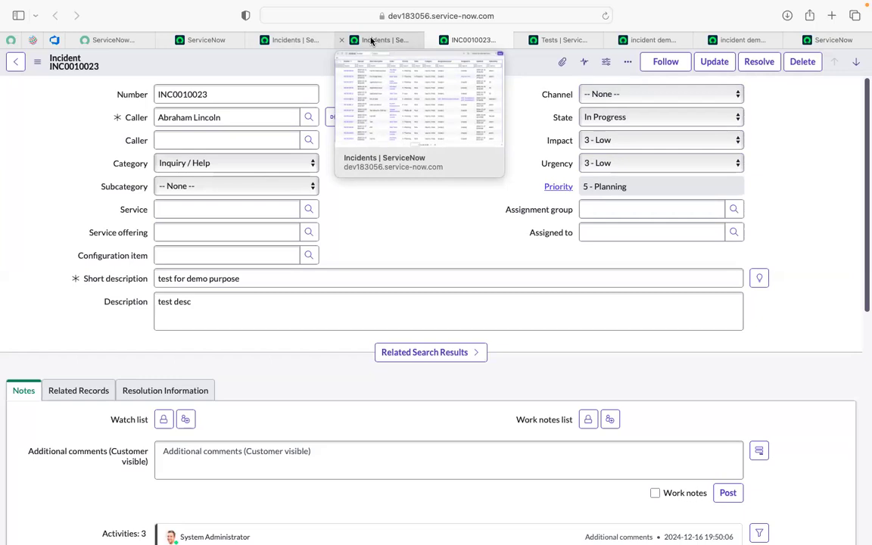
# - In the first "incident demo 16 dec" tab, start adding an Open an Existing Record form step after Step 7 - Click a UI Action
pyautogui.click(655, 40)
pyautogui.scroll(-3, 405, 361)
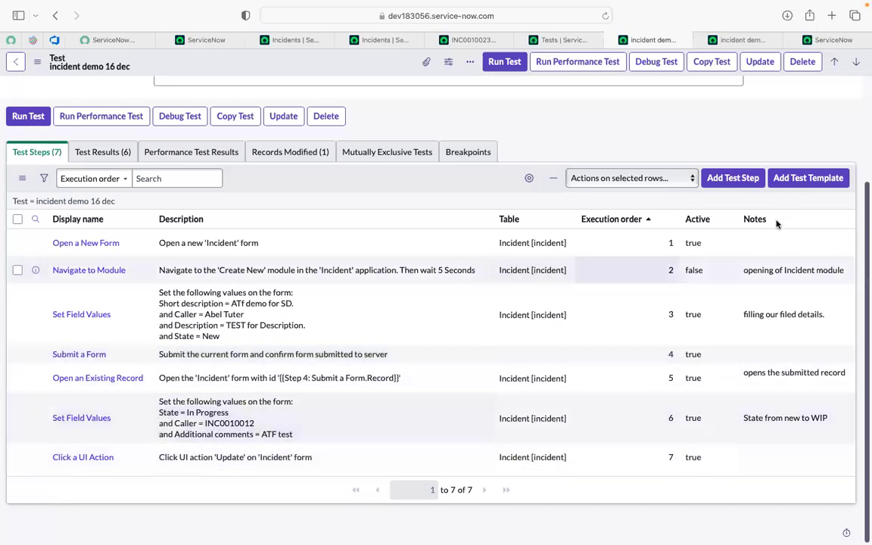
pyautogui.click(730, 178)
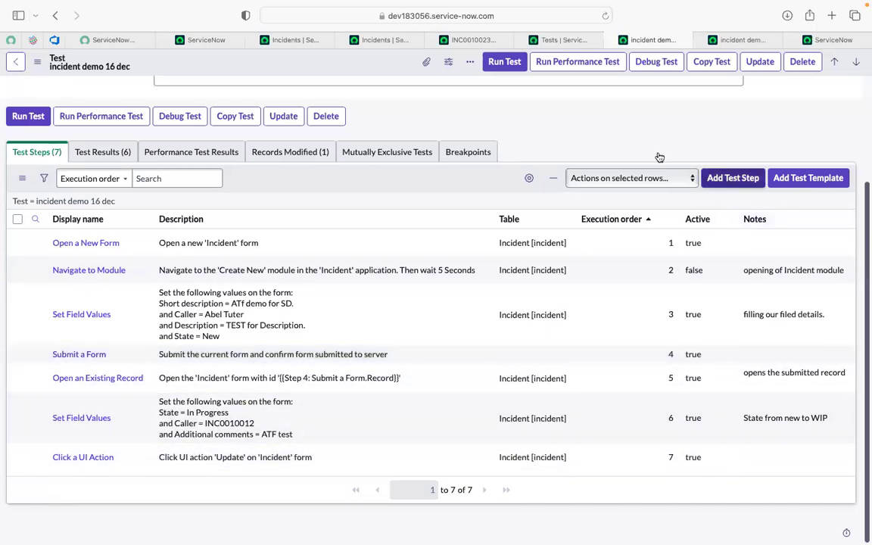
pyautogui.click(382, 187)
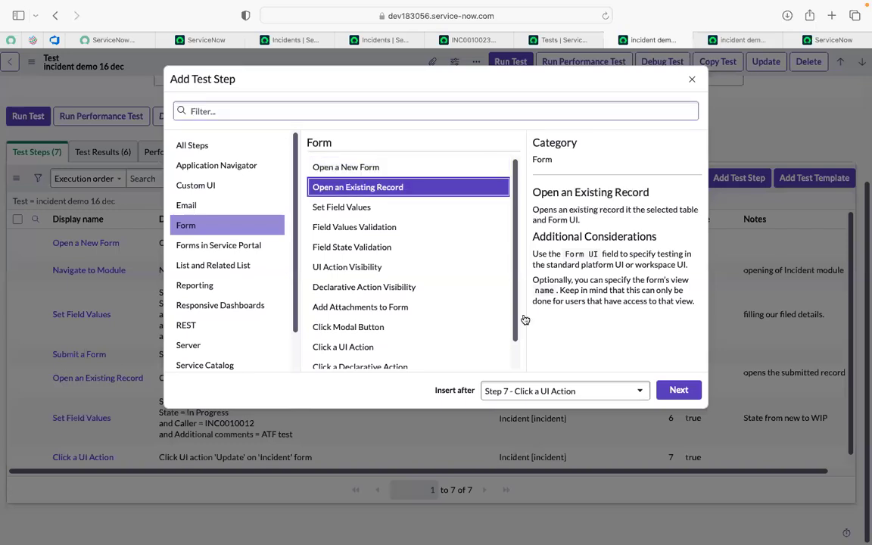
pyautogui.click(679, 389)
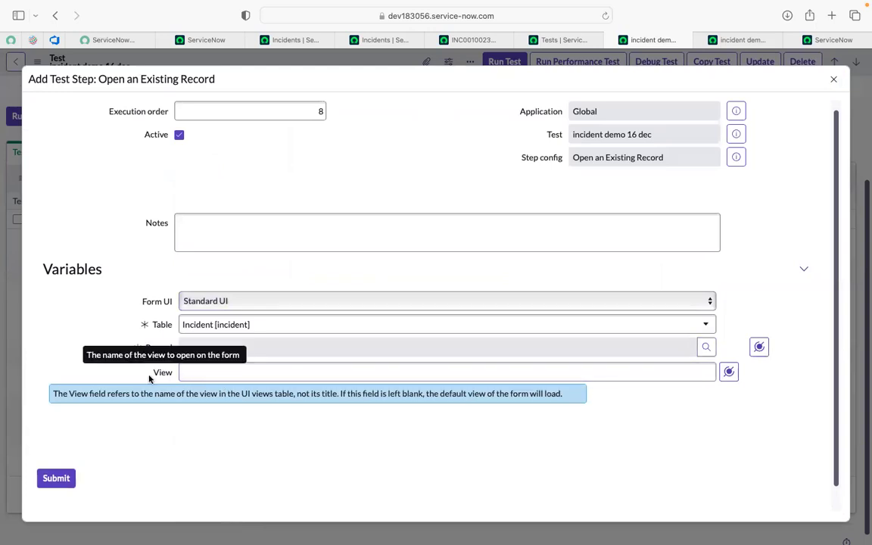
# - Map the new step's Record to the Record output of Step 7: Click a UI Action and submit the step
pyautogui.click(191, 371)
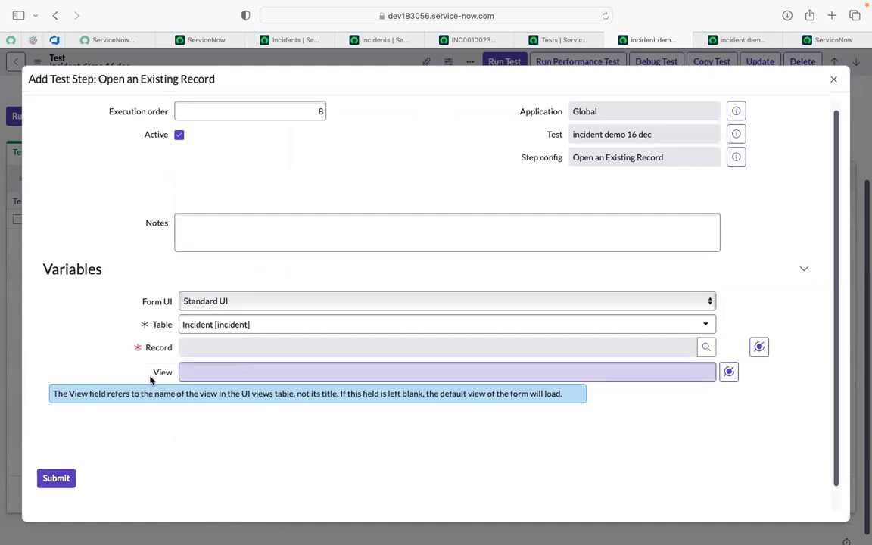
pyautogui.click(759, 346)
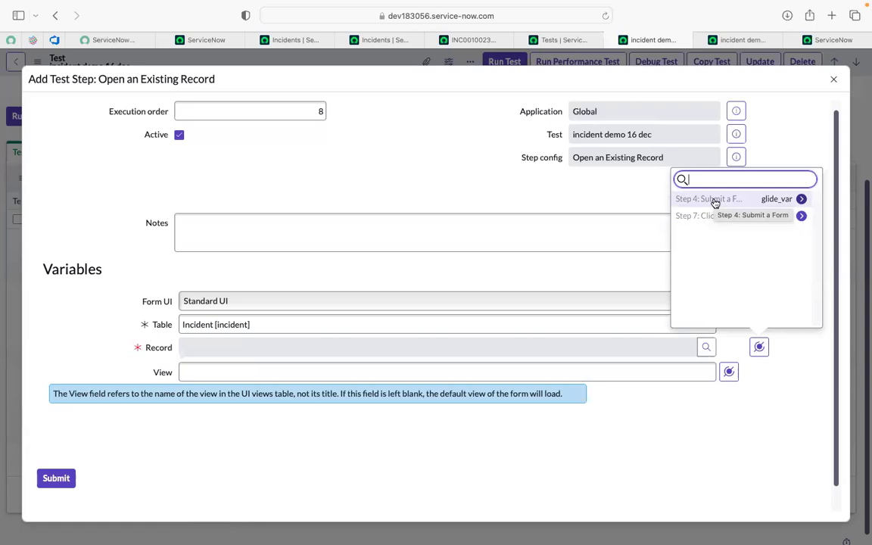
pyautogui.click(710, 222)
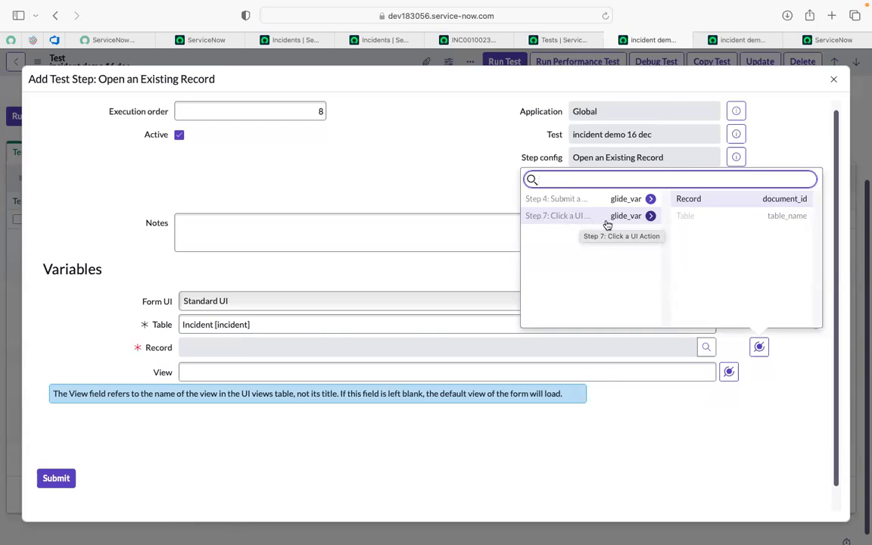
pyautogui.click(693, 200)
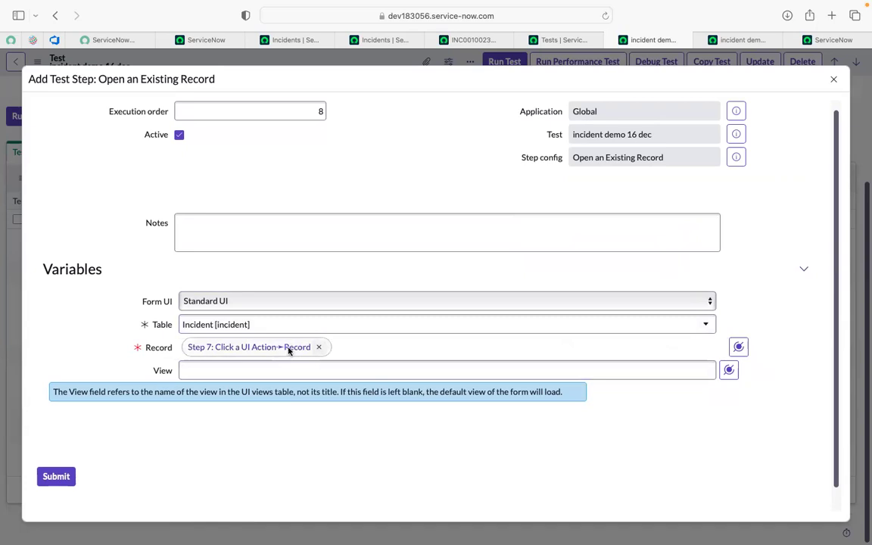
pyautogui.click(46, 477)
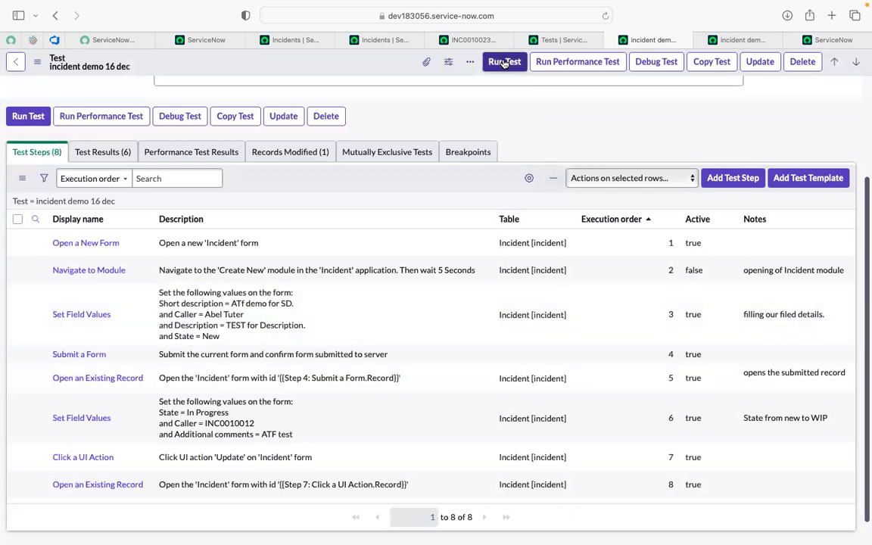
# - Run the "incident demo 16 dec" test in the current Safari session and open the Client Test Runner
pyautogui.click(504, 62)
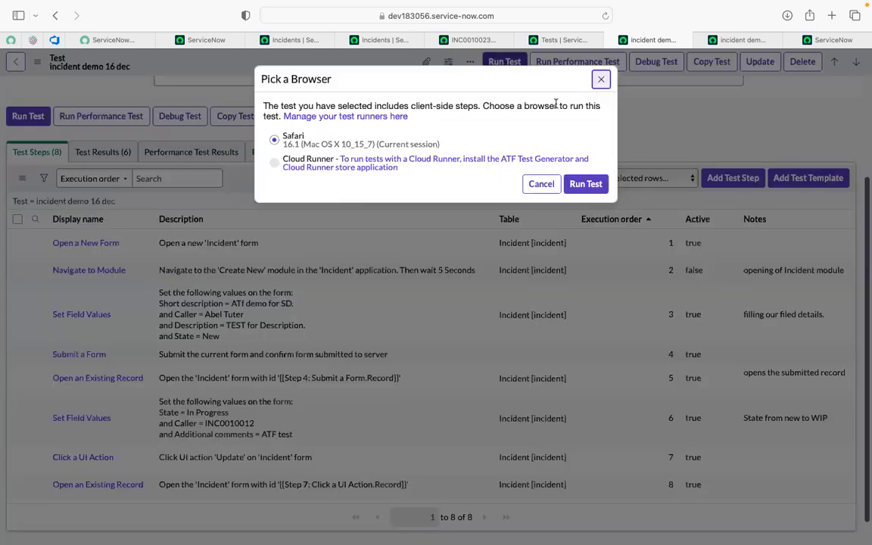
pyautogui.click(584, 185)
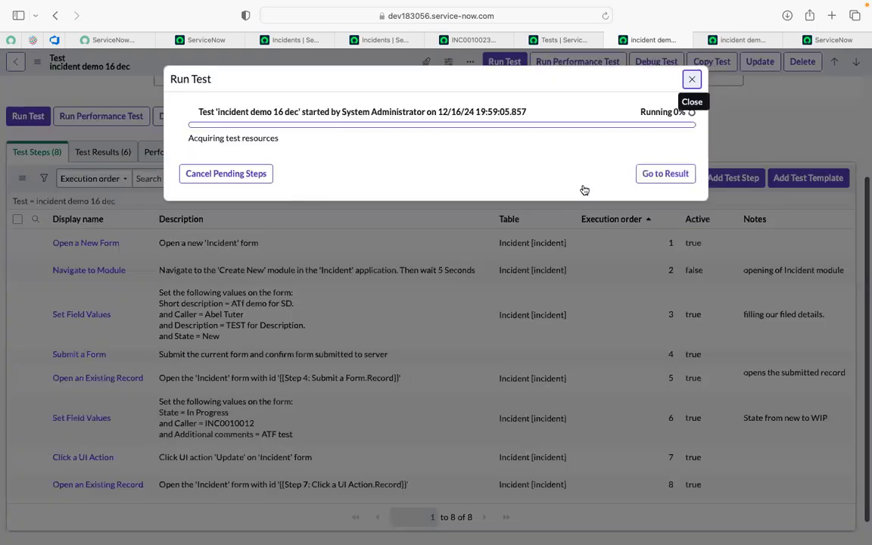
pyautogui.click(846, 42)
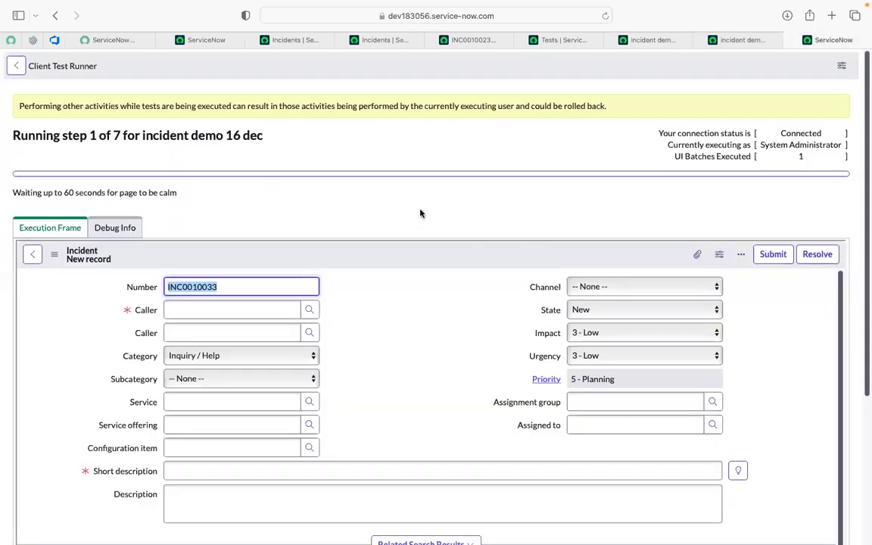
# - Follow the run in the execution frame and review the reopened incident's fields, comments and activity entries
pyautogui.scroll(-1, 421, 213)
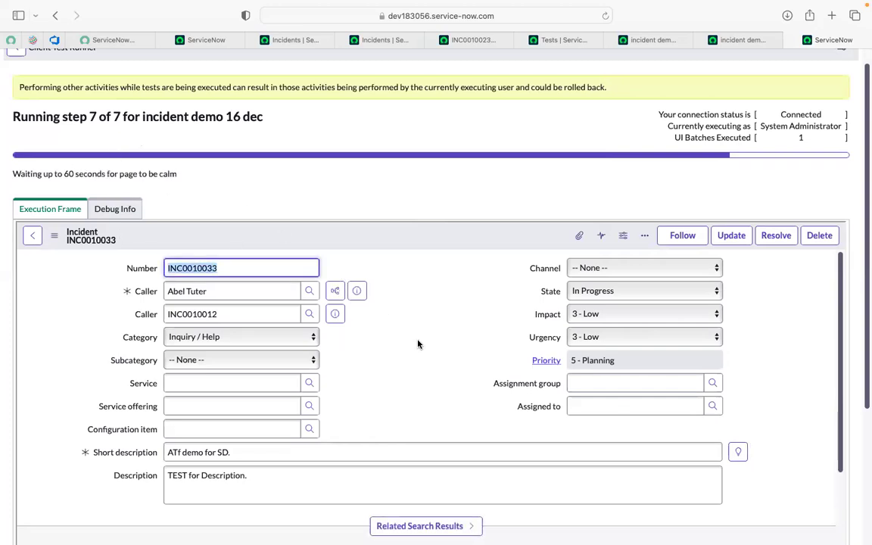
pyautogui.scroll(-10, 417, 345)
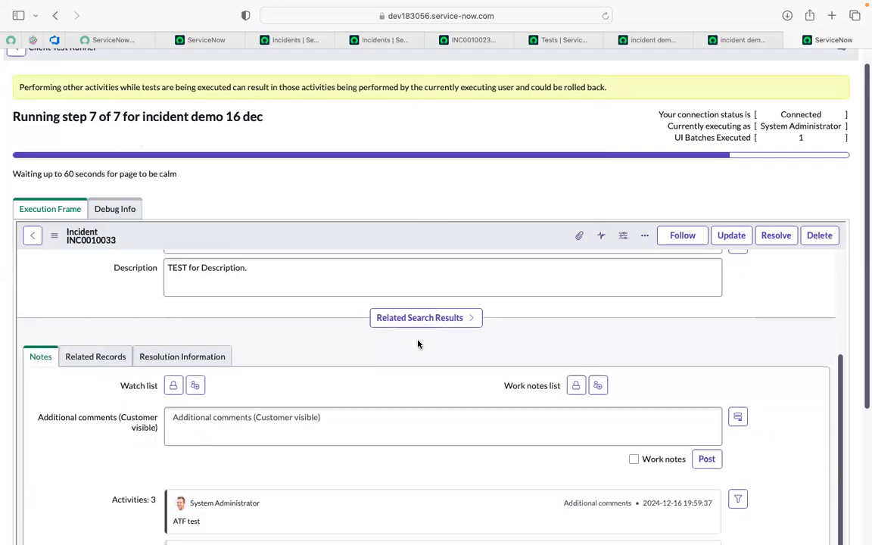
pyautogui.scroll(-1, 417, 345)
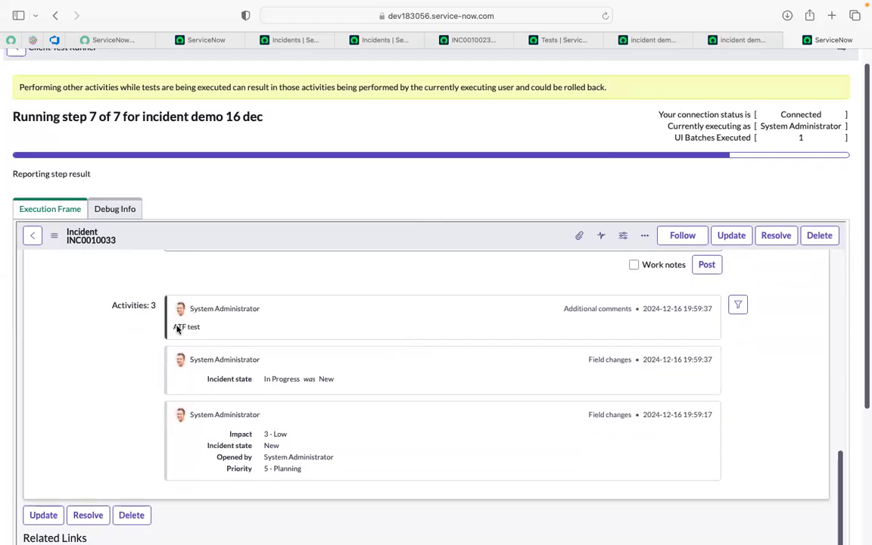
pyautogui.scroll(2, 166, 324)
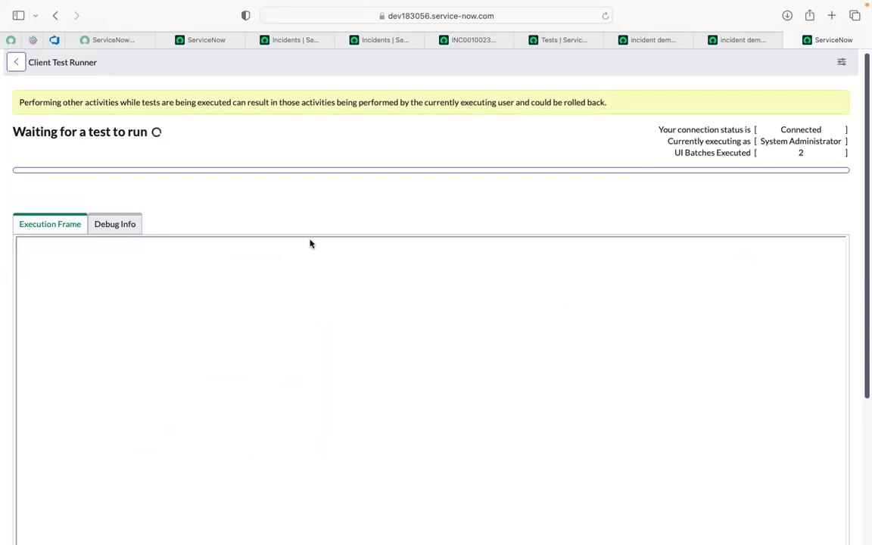
# - Compare with incident INC0010023's fields and activity entries, and check the duplicate test tab and Client Test Runner
pyautogui.click(456, 42)
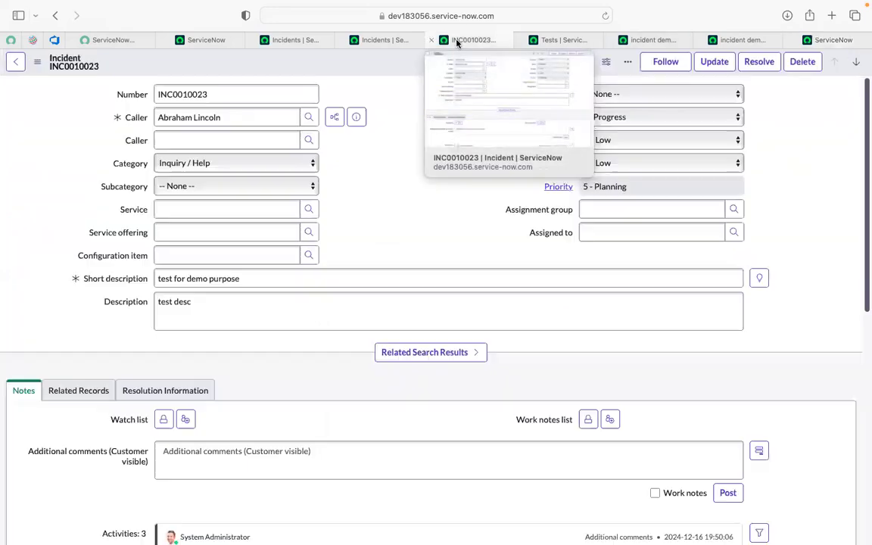
pyautogui.scroll(-2, 160, 484)
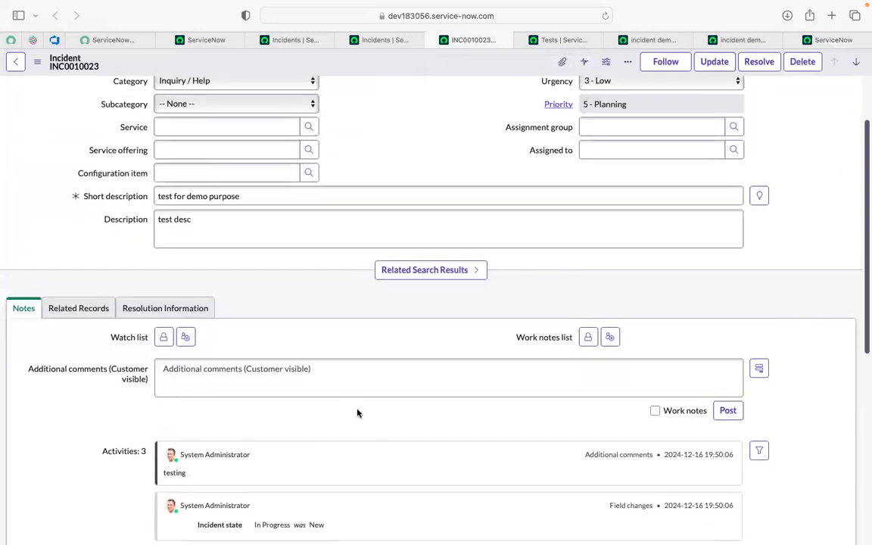
pyautogui.scroll(2, 350, 411)
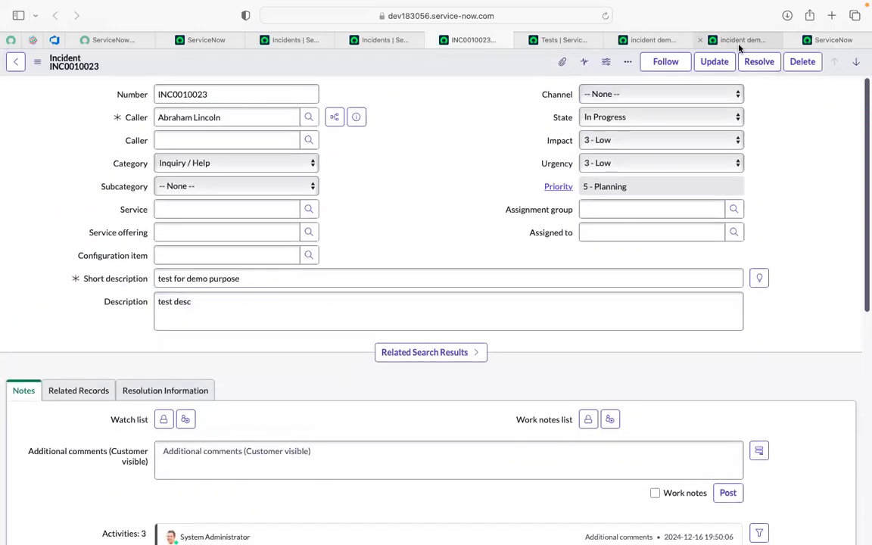
pyautogui.click(719, 42)
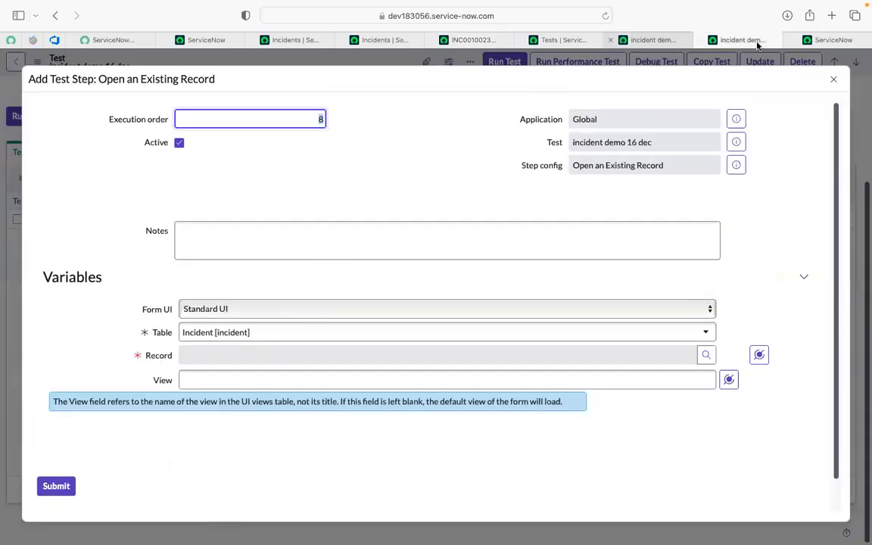
pyautogui.click(802, 40)
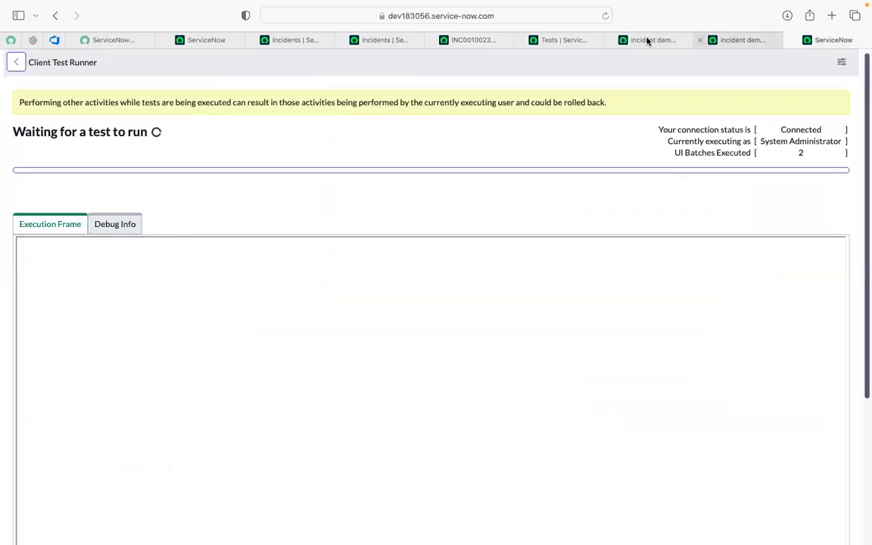
# - Check the run results of the "incident demo 16 dec" test and close the Run Test dialog
pyautogui.click(621, 40)
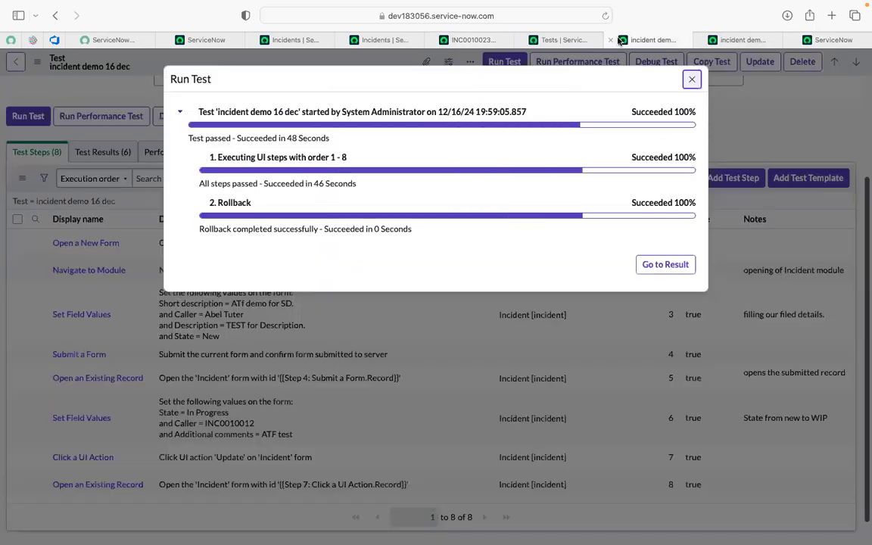
pyautogui.click(690, 80)
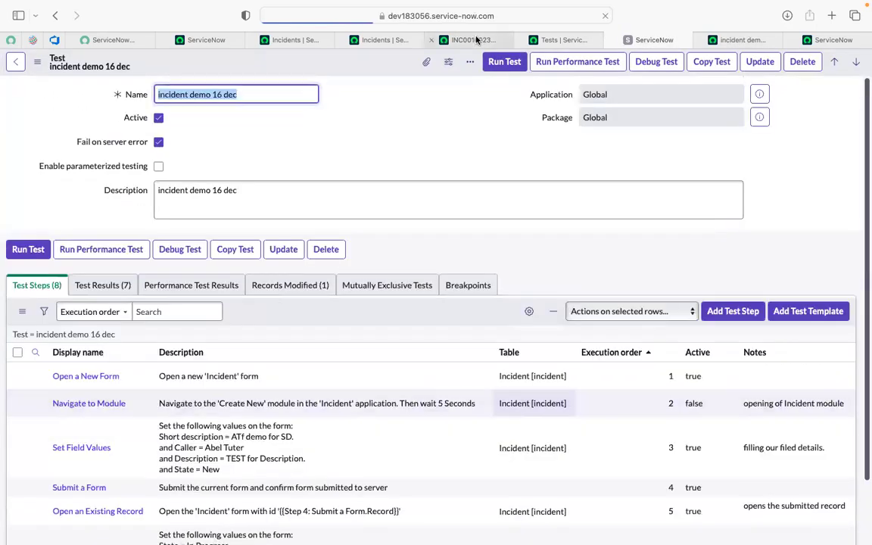
# - Examine incident INC0010023's caller, state and description fields together with its additional comments and activity entries
pyautogui.click(476, 38)
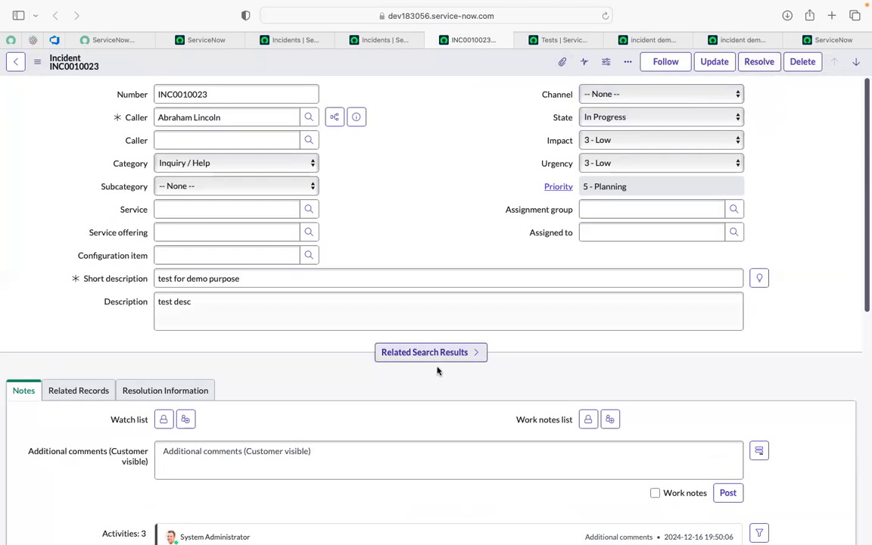
pyautogui.scroll(-10, 438, 370)
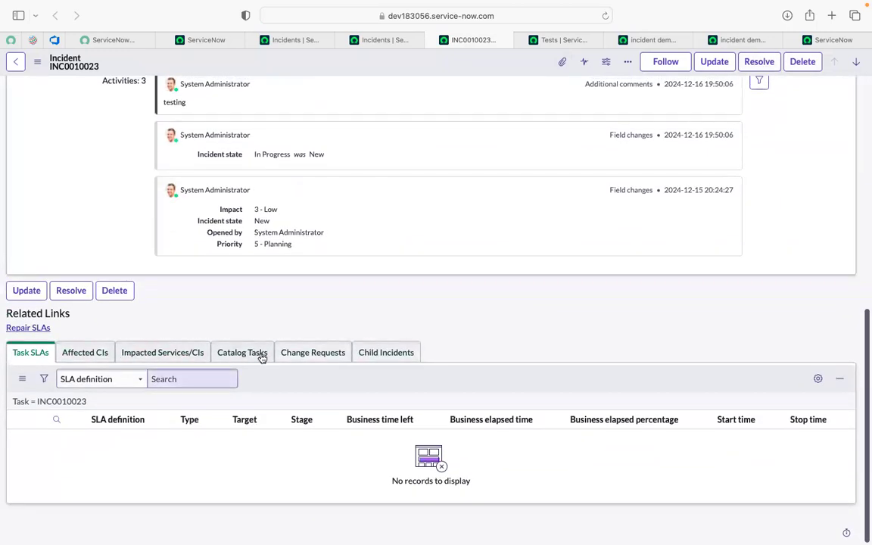
pyautogui.scroll(1, 249, 351)
pyautogui.scroll(5, 248, 351)
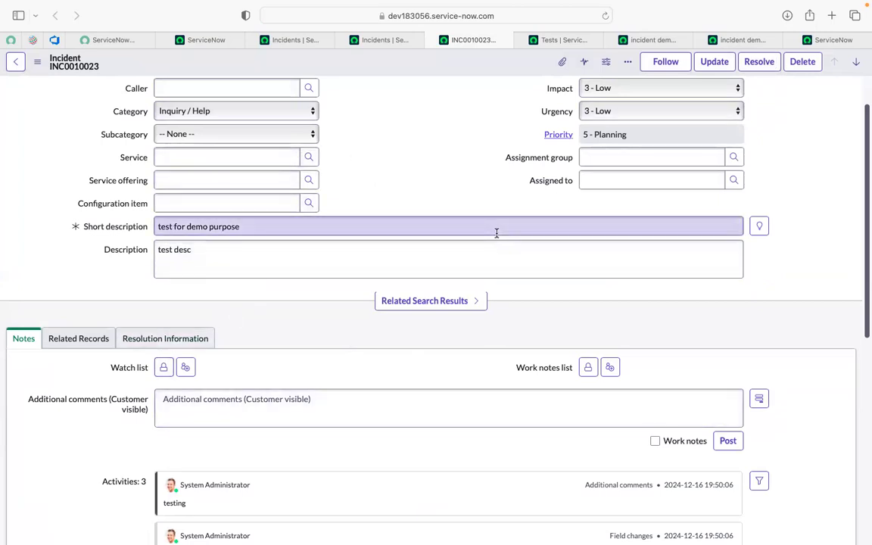
pyautogui.scroll(-10, 432, 384)
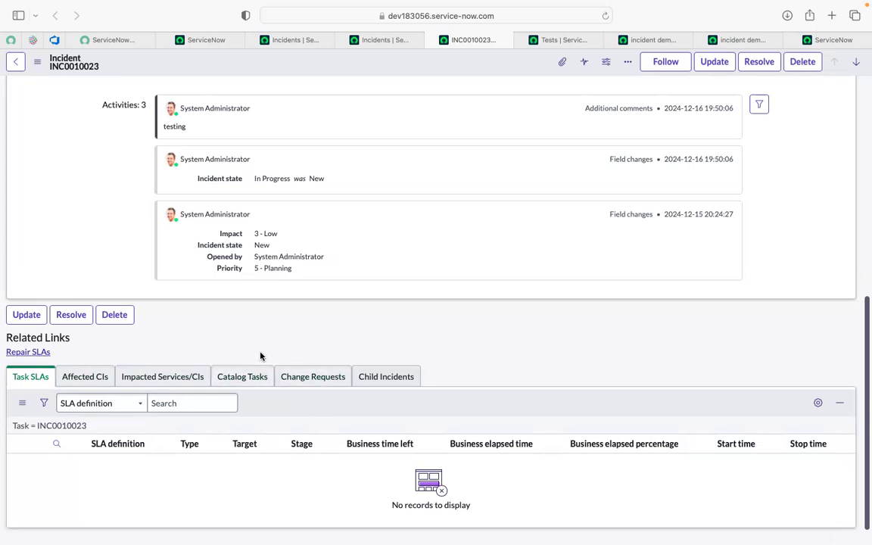
pyautogui.scroll(2, 260, 356)
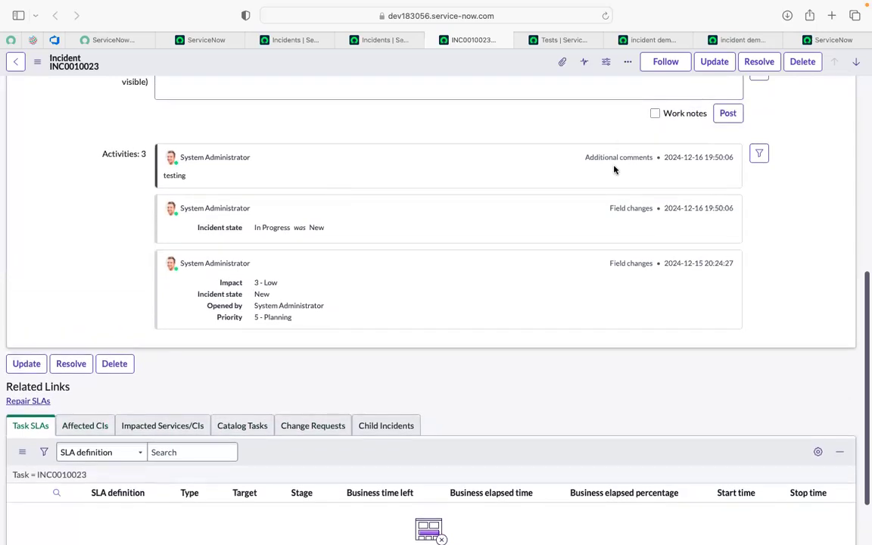
pyautogui.scroll(5, 310, 217)
pyautogui.scroll(1, 310, 218)
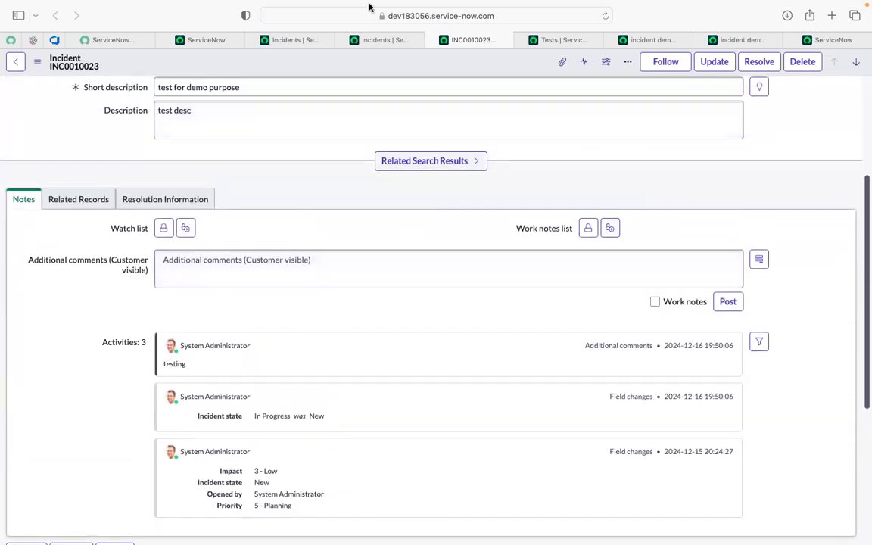
pyautogui.scroll(5, 317, 155)
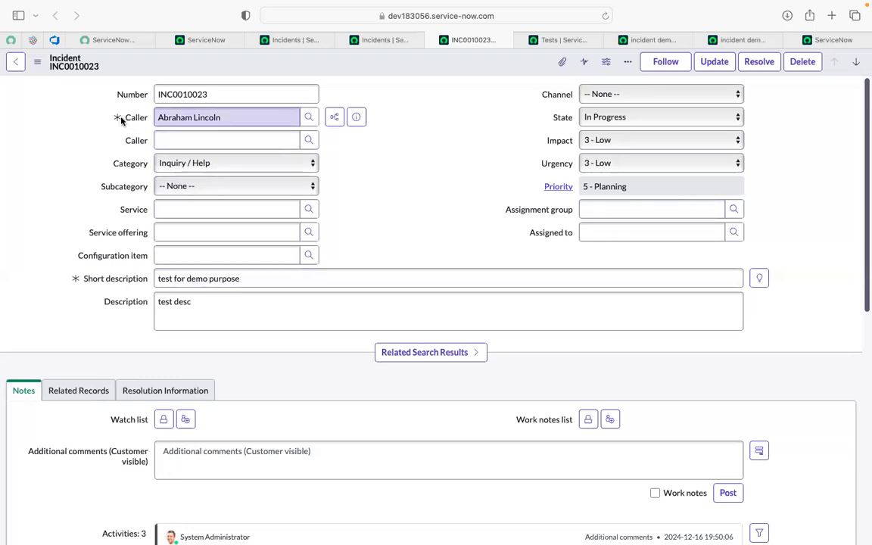
pyautogui.moveTo(131, 119)
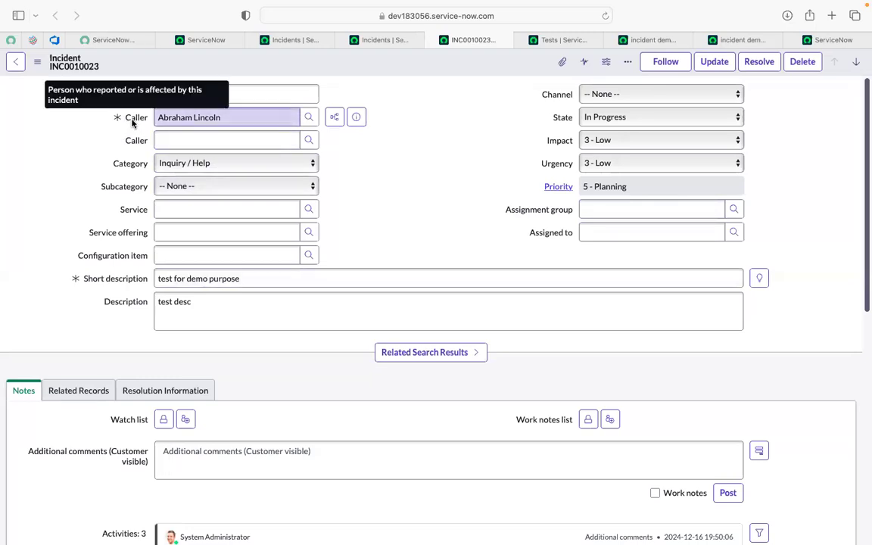
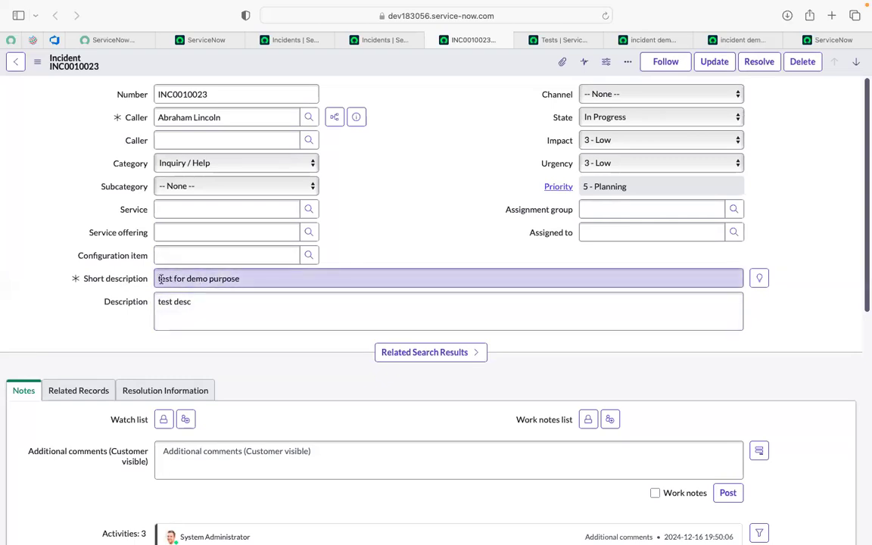
# - Review the test's step list and incident INC0010023, and close the unsaved Open an Existing Record step form in the duplicate test tab
pyautogui.click(741, 39)
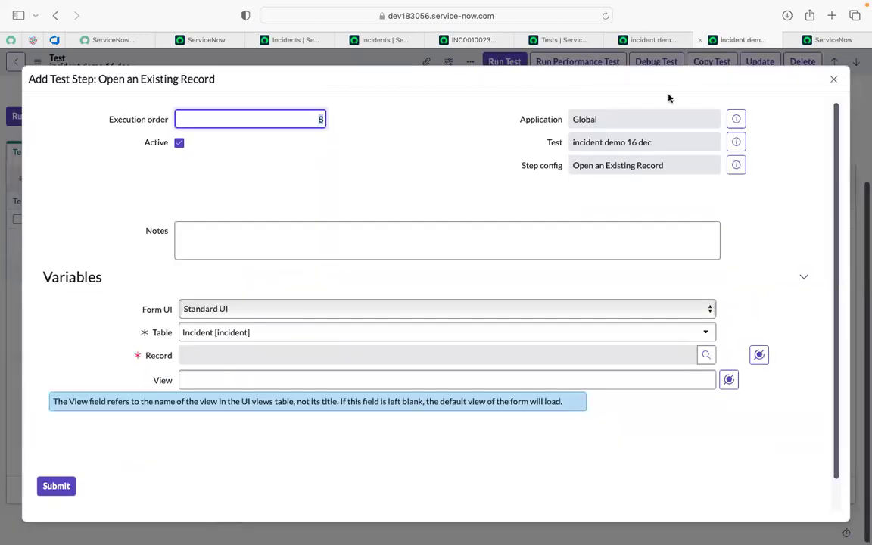
pyautogui.click(634, 44)
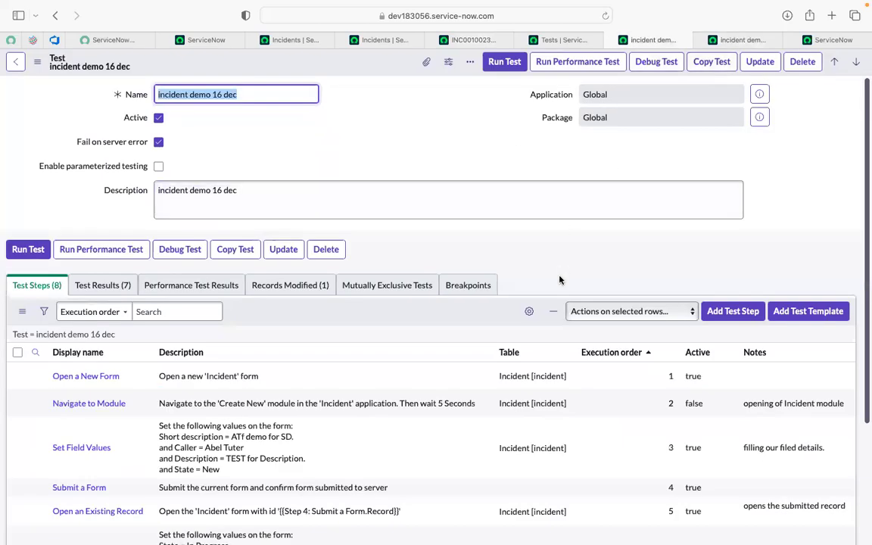
pyautogui.scroll(-5, 562, 279)
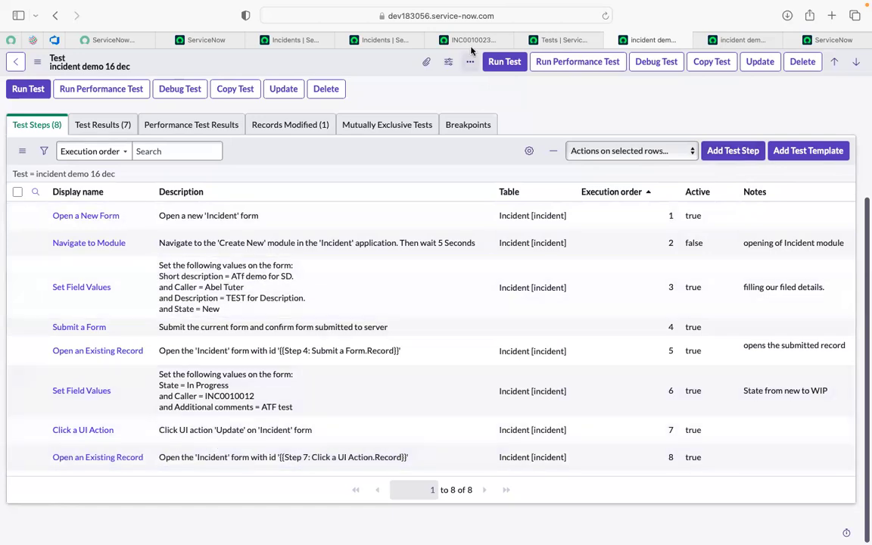
pyautogui.click(469, 41)
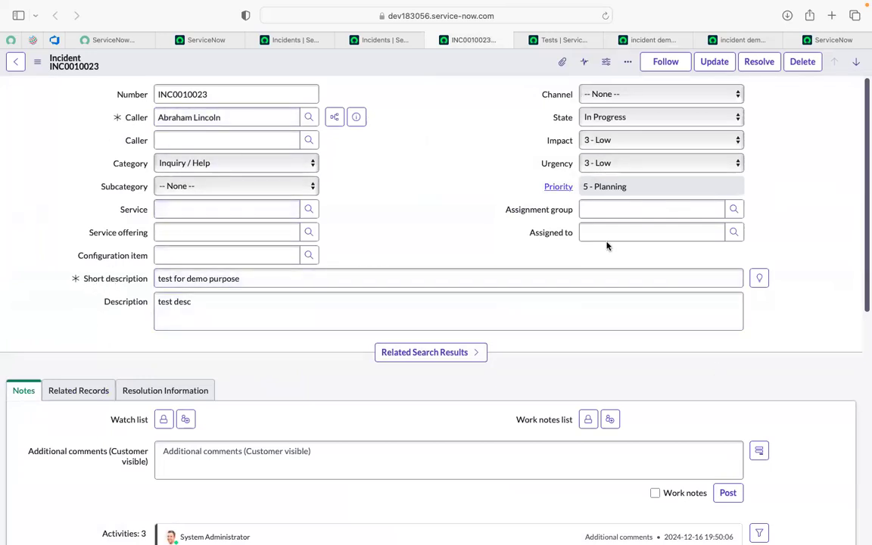
pyautogui.click(717, 43)
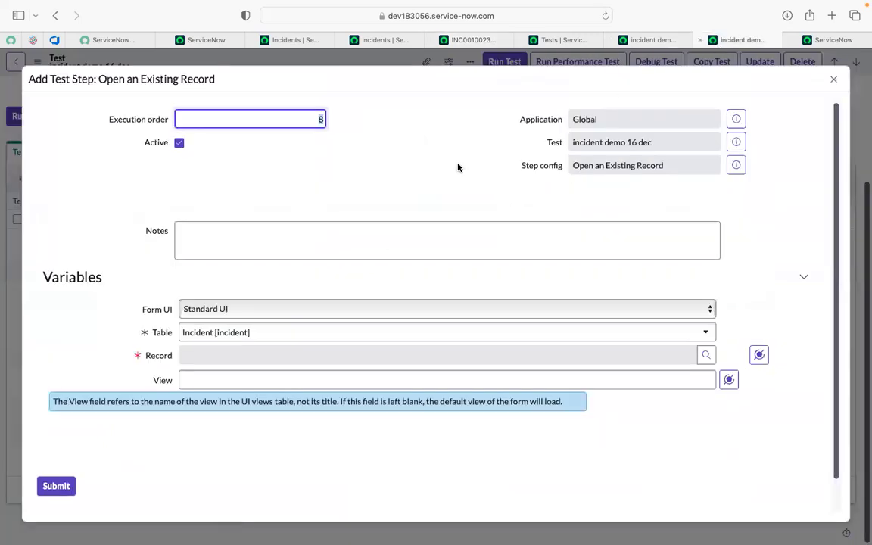
pyautogui.click(833, 81)
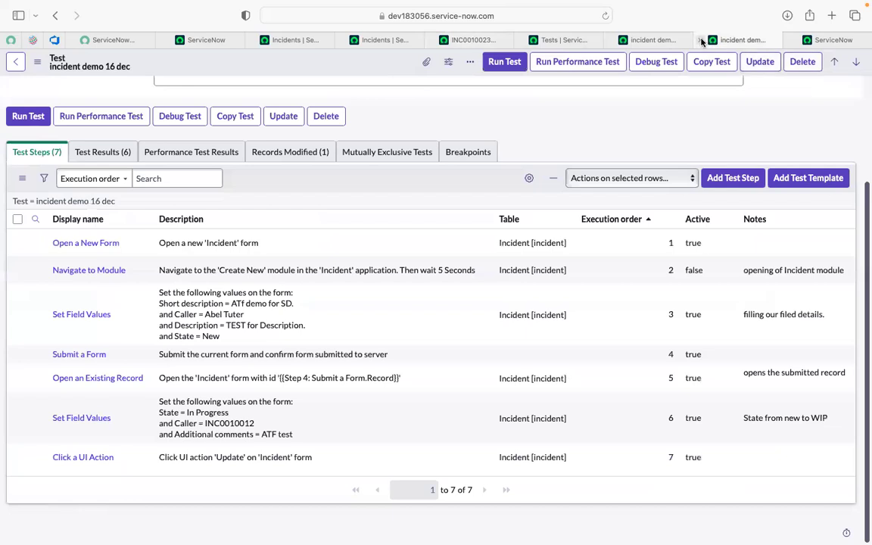
# - Start a Field State Validation form step inserted after step 8 of the "incident demo 16 dec" test
pyautogui.click(662, 40)
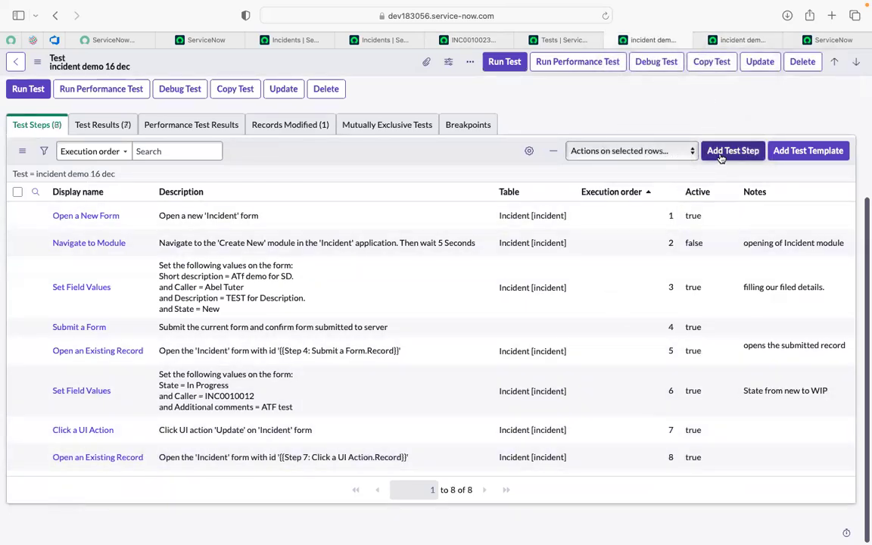
pyautogui.click(731, 151)
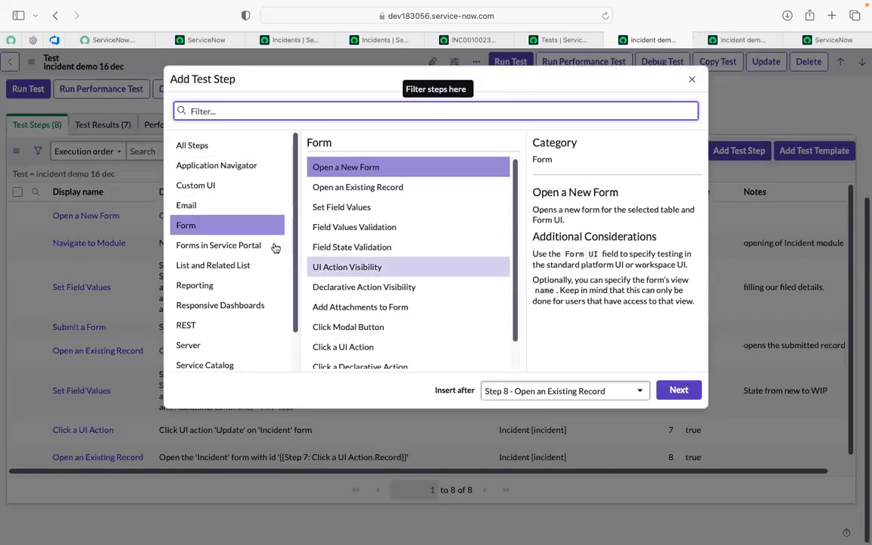
pyautogui.click(204, 227)
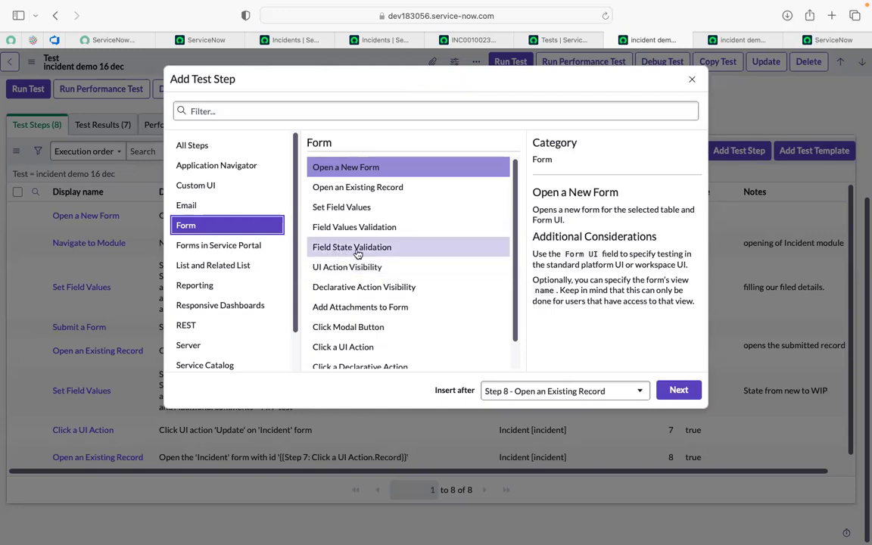
pyautogui.click(389, 249)
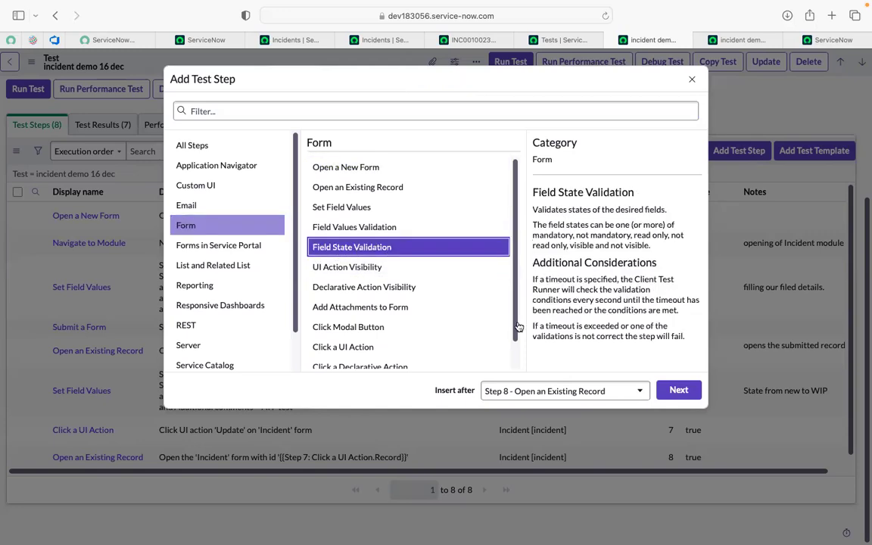
pyautogui.click(678, 391)
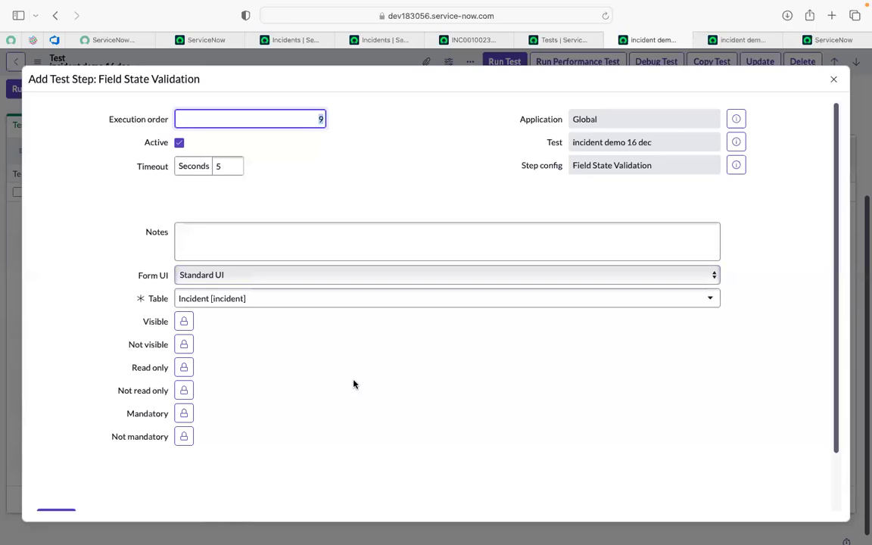
# - Add Caller and Short description as the mandatory fields of the Field State Validation step
pyautogui.scroll(-2, 352, 384)
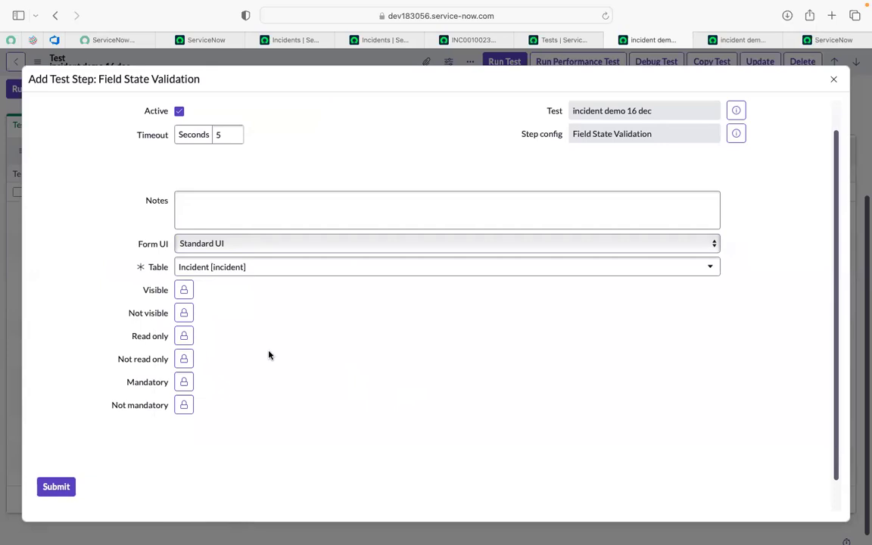
pyautogui.click(184, 382)
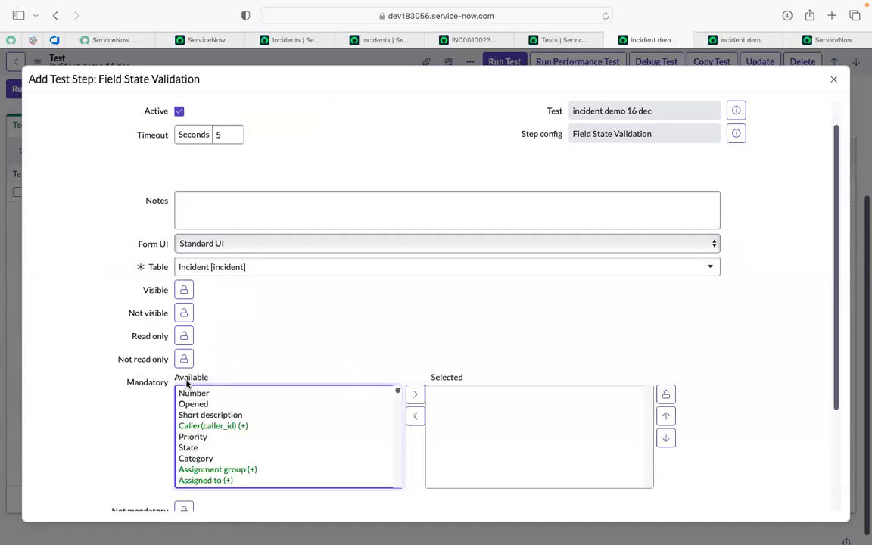
pyautogui.click(231, 404)
pyautogui.press('Down')
pyautogui.press('Down')
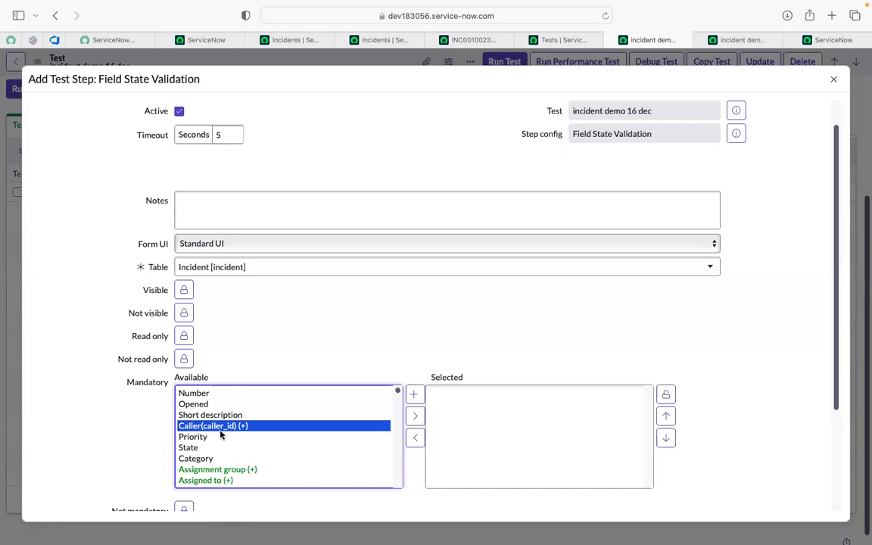
pyautogui.click(415, 418)
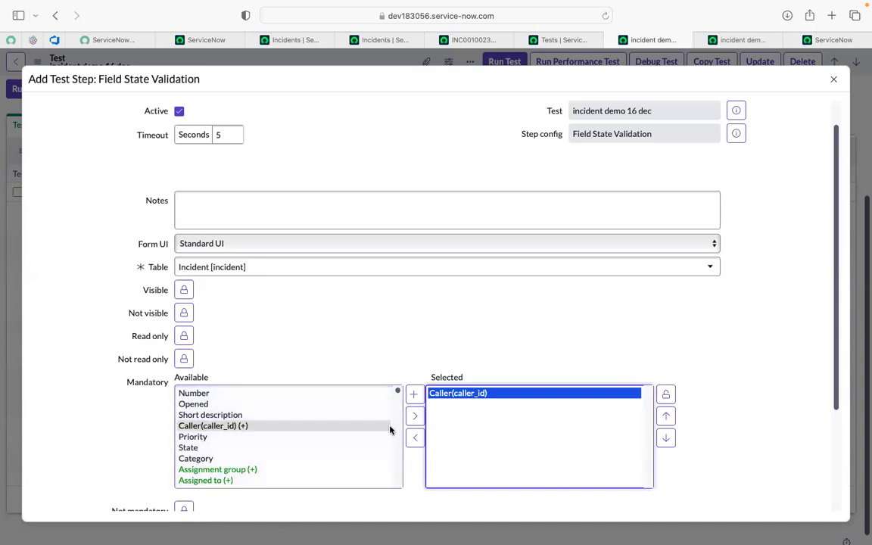
pyautogui.click(247, 446)
pyautogui.press('s')
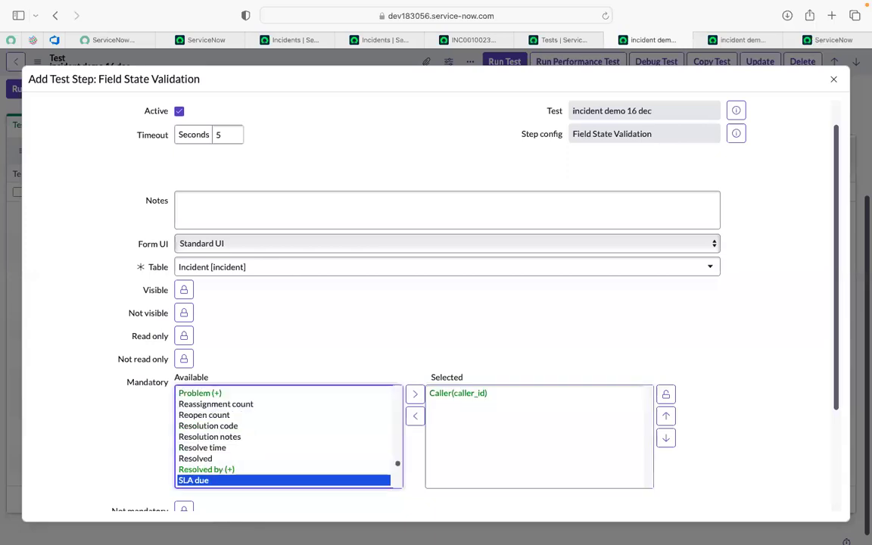
pyautogui.press('s')
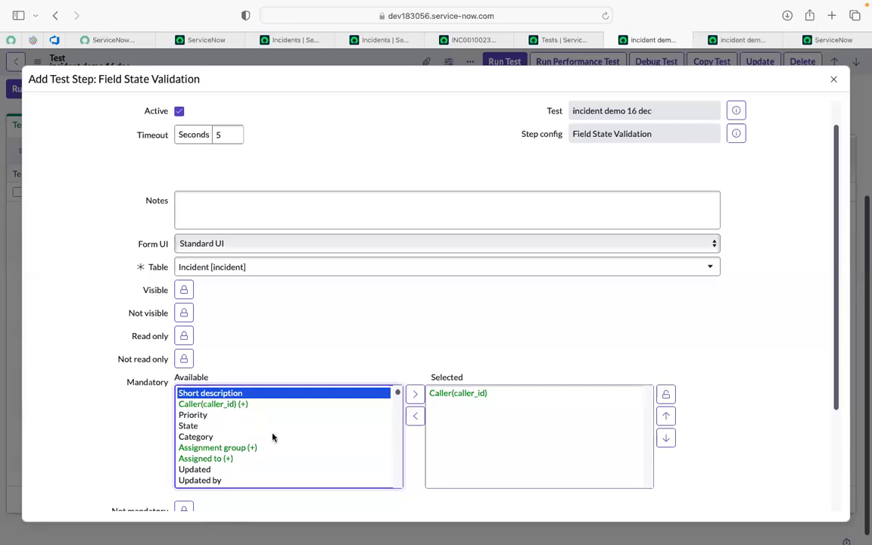
pyautogui.click(418, 393)
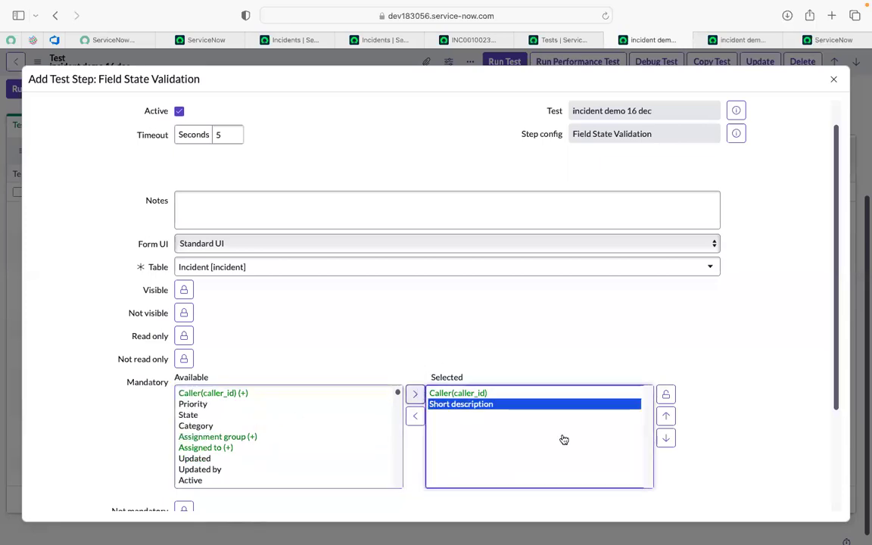
pyautogui.click(662, 395)
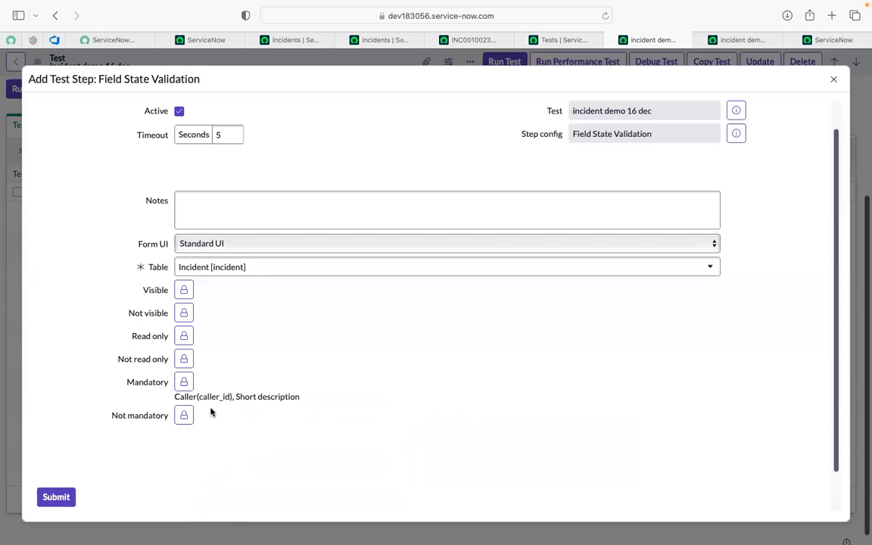
# - Add Priority as a read-only field of the Field State Validation step and submit it
pyautogui.click(184, 337)
pyautogui.click(234, 361)
pyautogui.press('p')
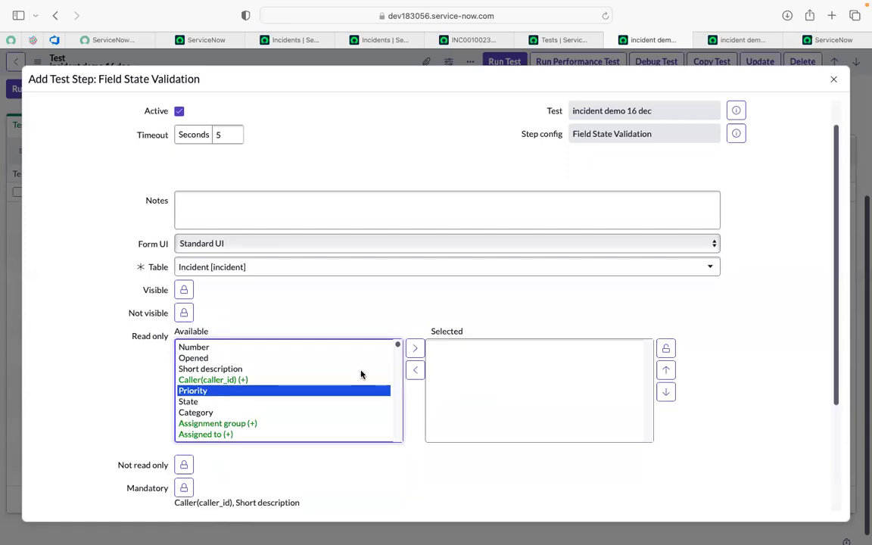
pyautogui.click(415, 349)
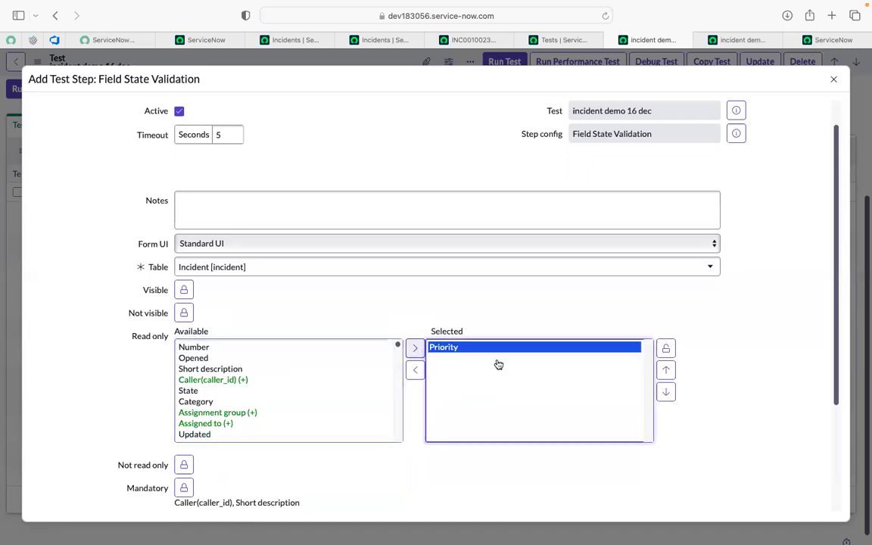
pyautogui.click(662, 352)
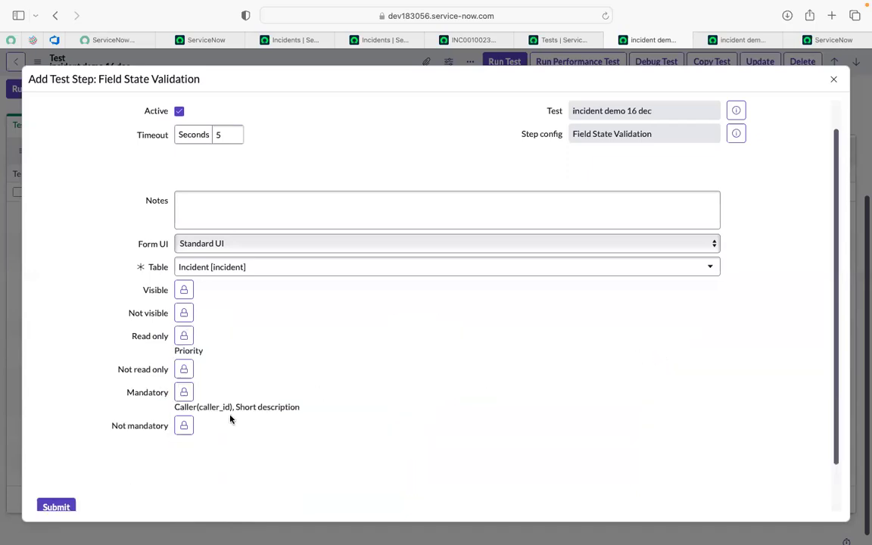
pyautogui.scroll(-3, 64, 496)
pyautogui.click(53, 455)
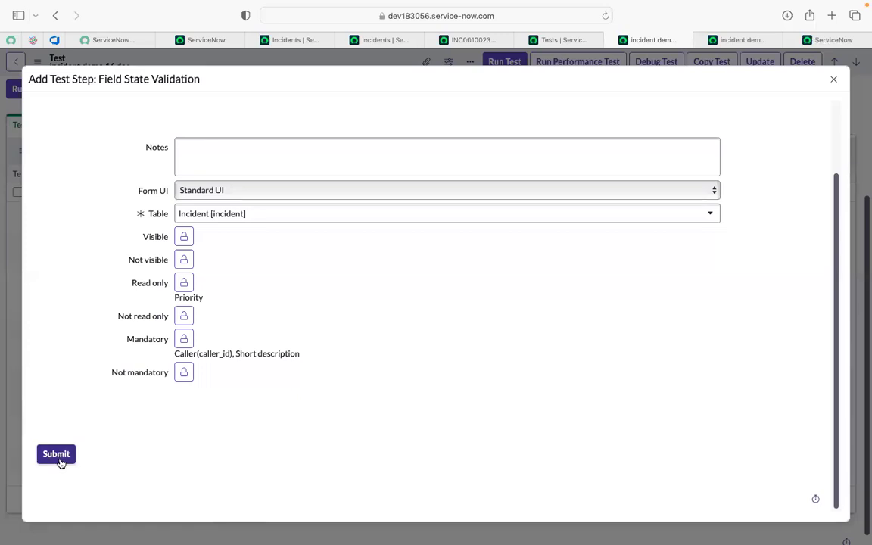
pyautogui.click(59, 457)
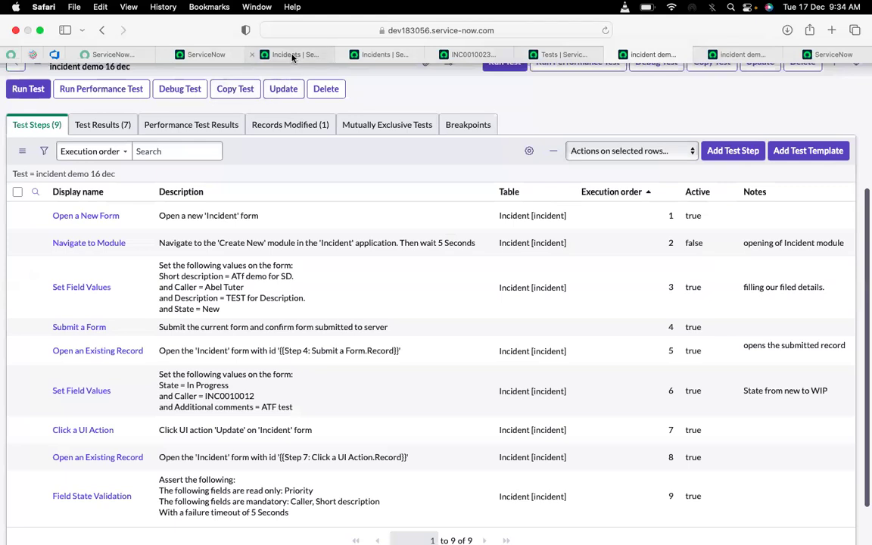
# - Compare incident INC0010023's mandatory, read-only and short description fields with the values set and asserted in the test steps
pyautogui.click(292, 55)
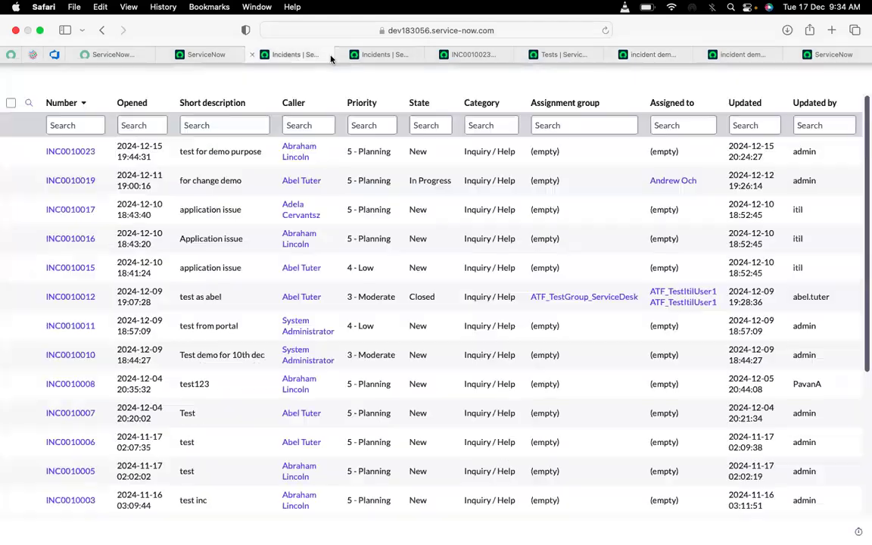
pyautogui.click(454, 54)
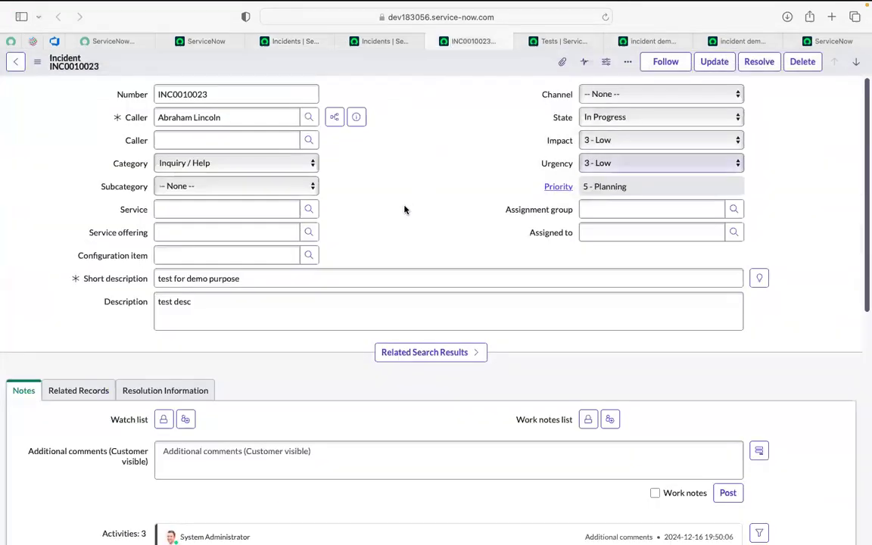
pyautogui.scroll(-1, 404, 209)
pyautogui.scroll(1, 405, 210)
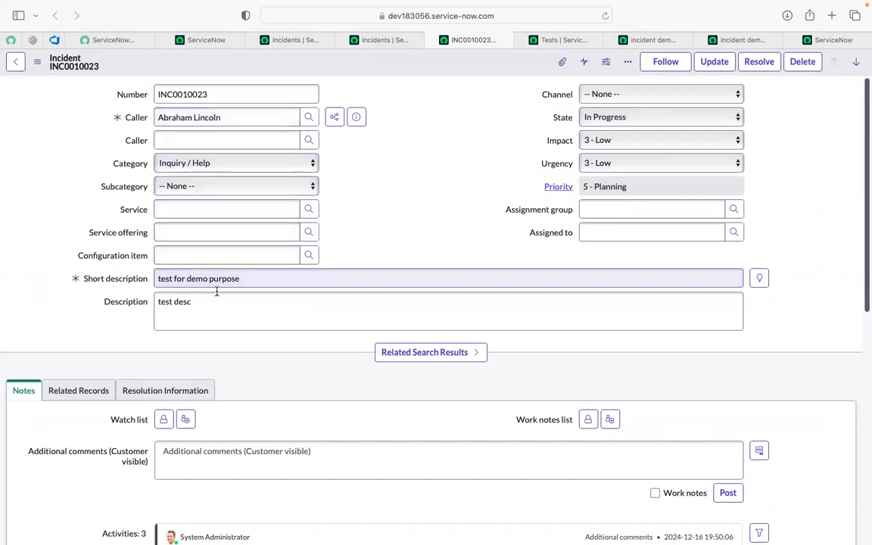
pyautogui.click(654, 39)
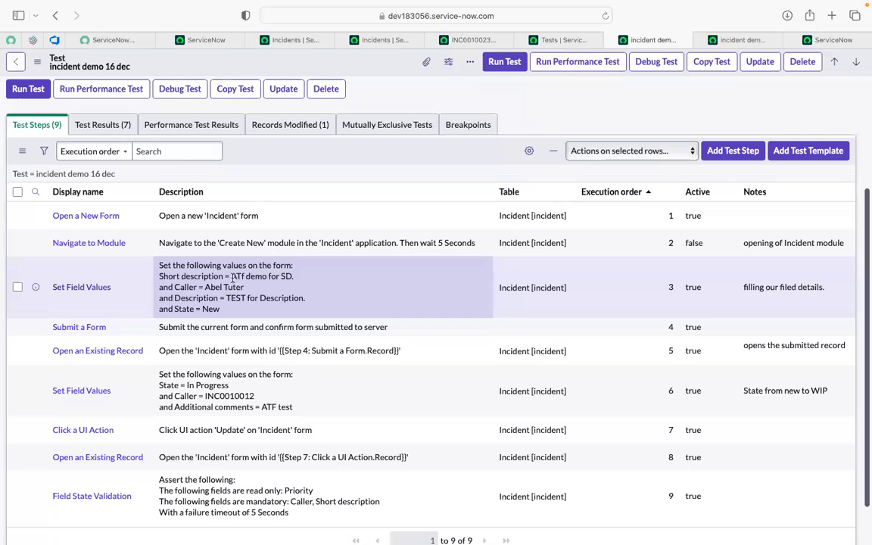
pyautogui.moveTo(231, 276); pyautogui.dragTo(289, 276)
pyautogui.press('super+c')
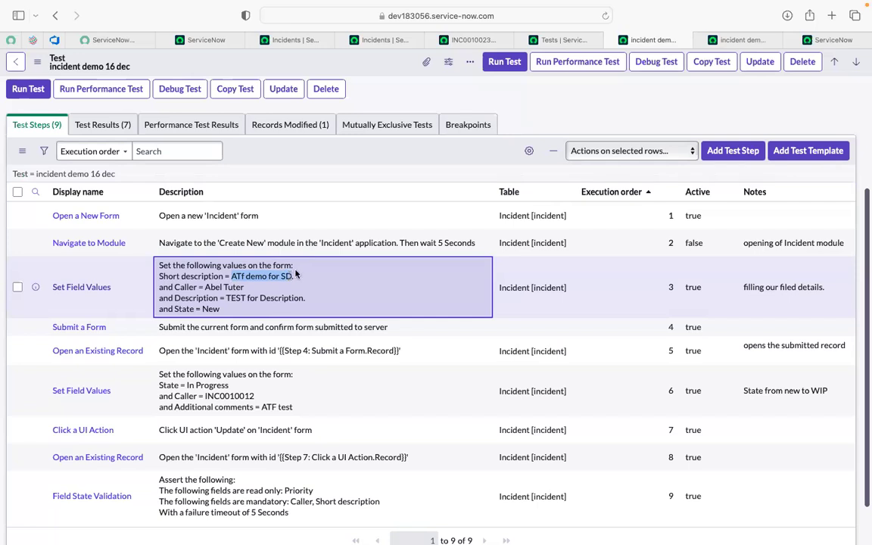
pyautogui.scroll(-2, 635, 298)
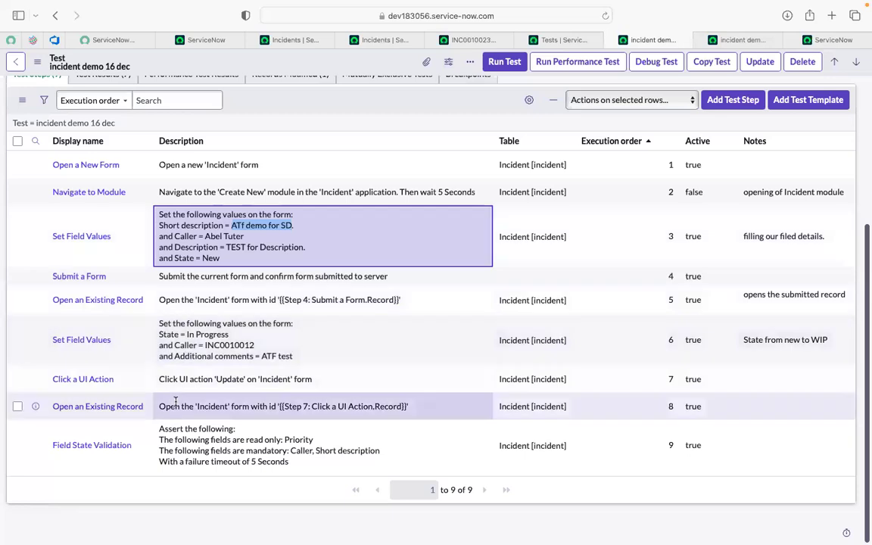
pyautogui.click(451, 39)
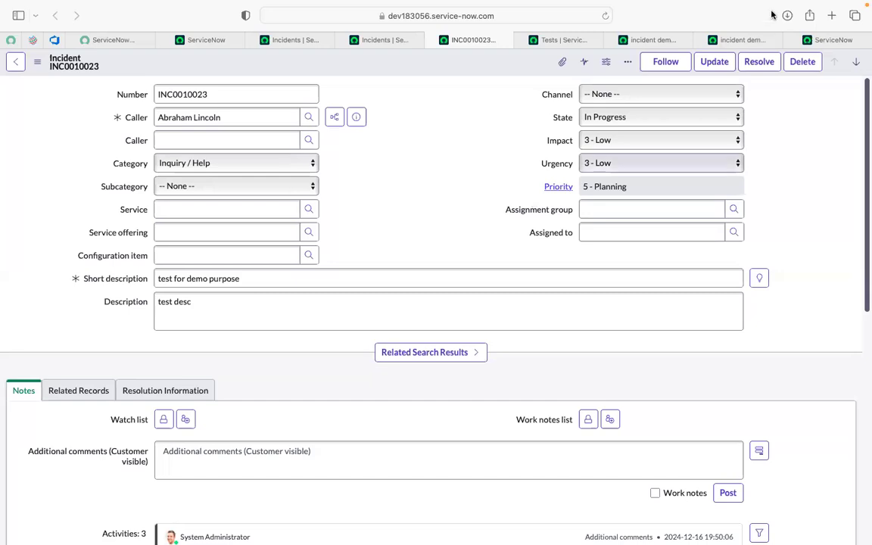
# - Start a Field Values Validation form step inserted after step 9 of the "incident demo 16 dec" test
pyautogui.click(658, 40)
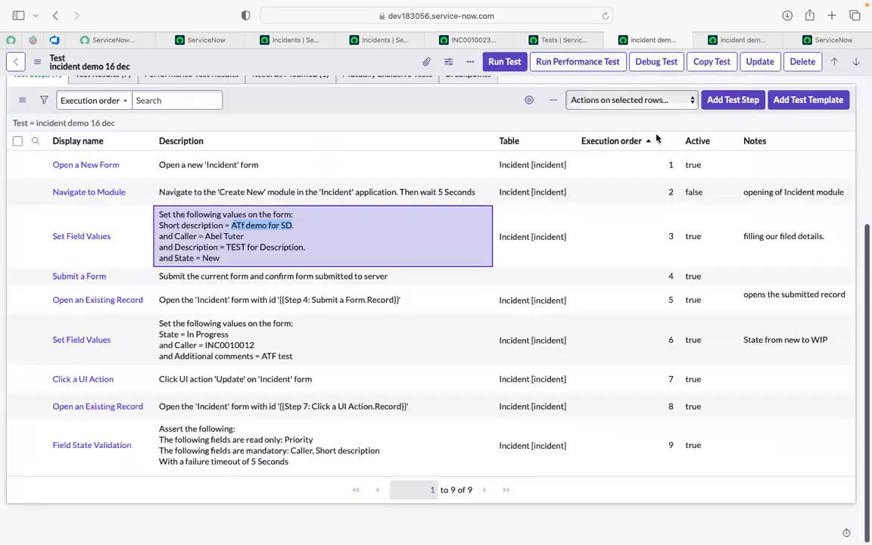
pyautogui.click(718, 101)
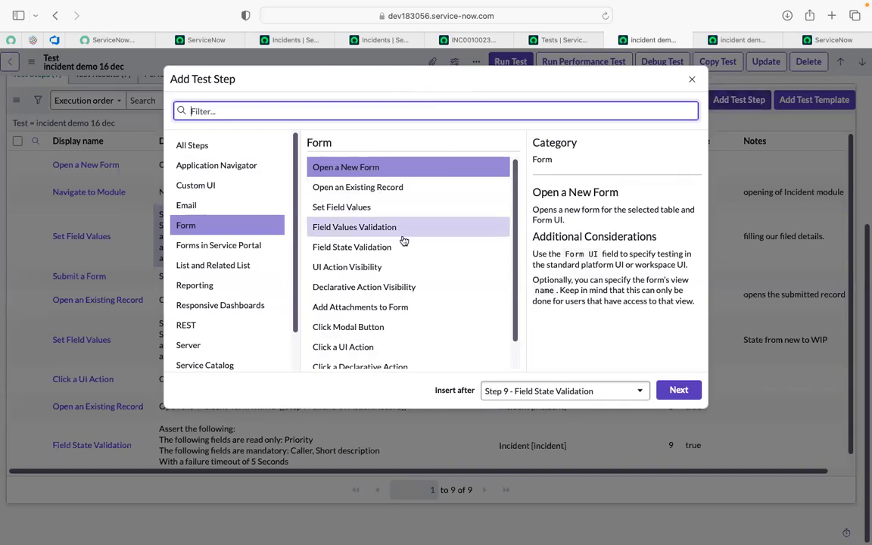
pyautogui.click(325, 236)
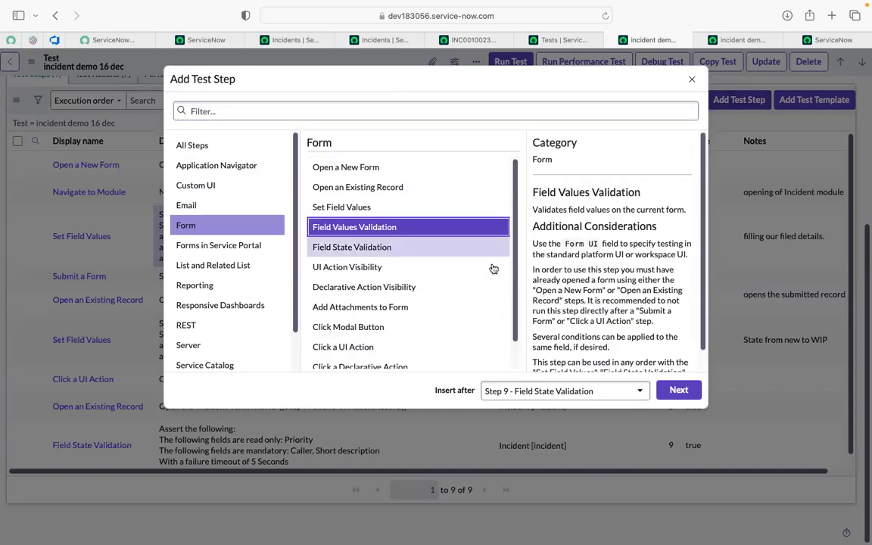
pyautogui.click(678, 391)
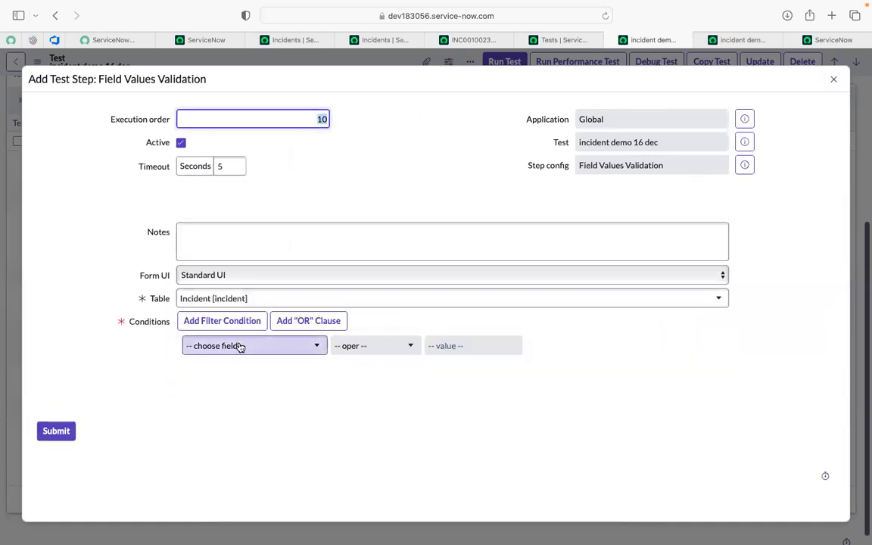
# - Set the Field Values Validation condition to Short description contains "ATf demo for SD"
pyautogui.click(239, 345)
pyautogui.write('short')
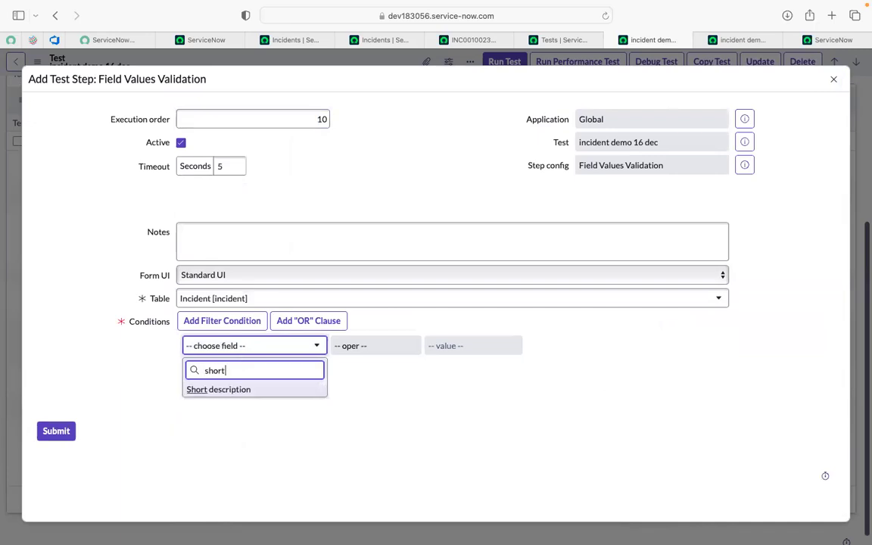
pyautogui.click(226, 390)
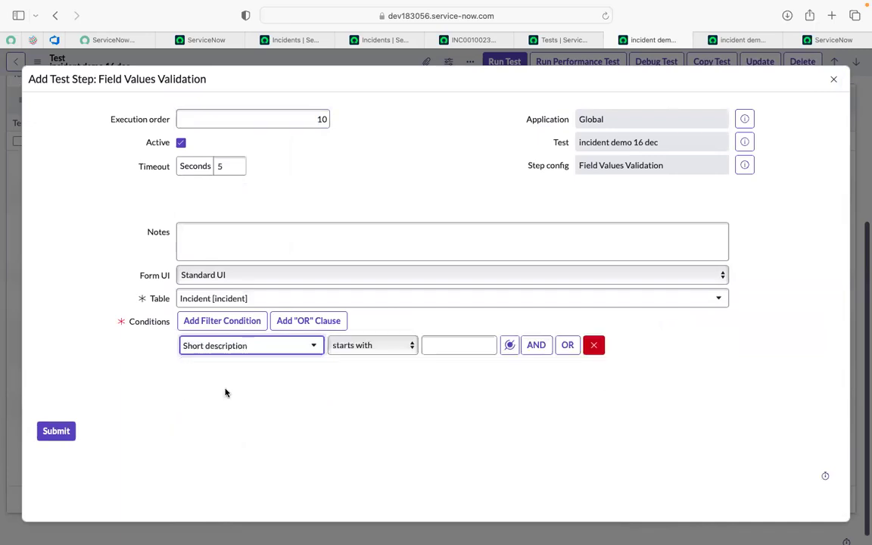
pyautogui.click(371, 349)
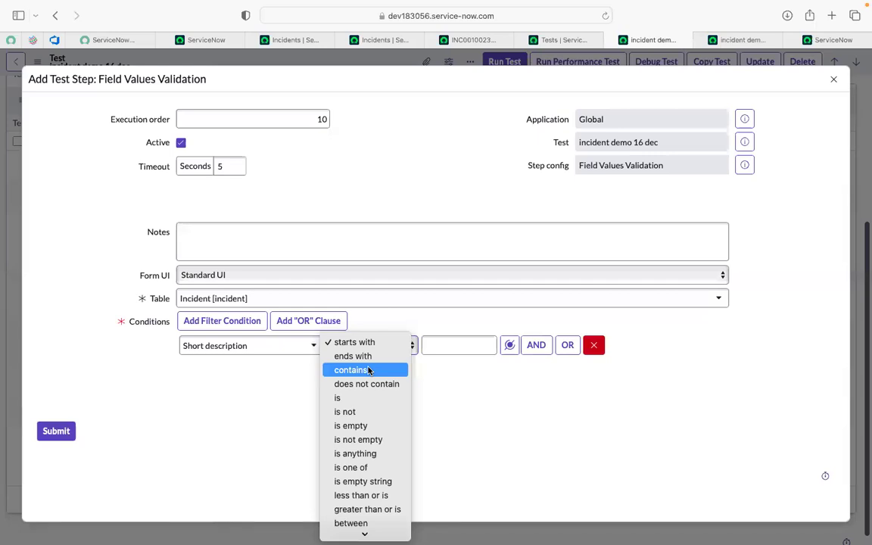
pyautogui.click(353, 369)
pyautogui.click(448, 344)
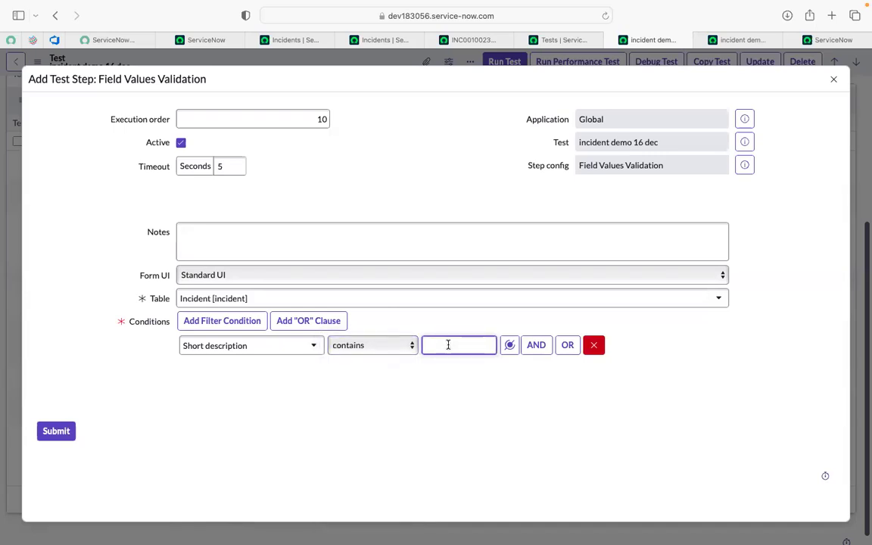
pyautogui.press('super+v')
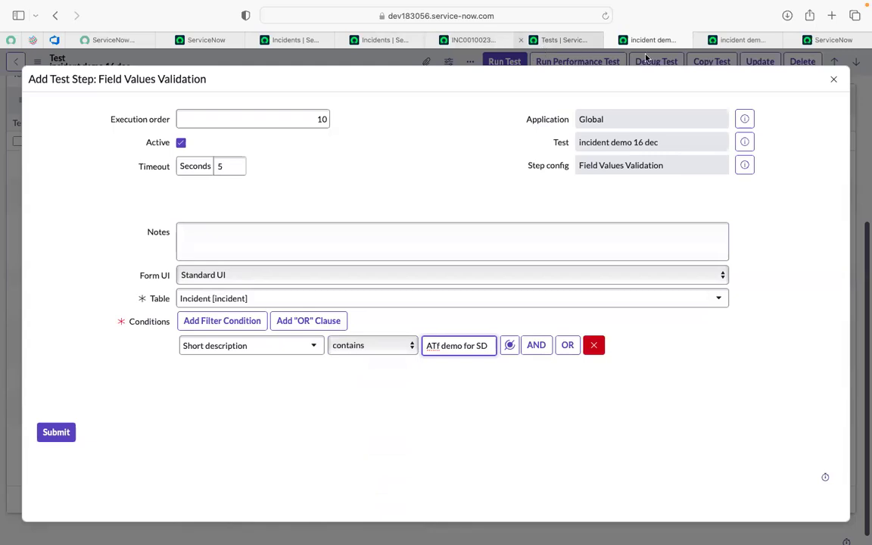
# - Check the short description value in the test's Set Field Values step and submit the Field Values Validation step
pyautogui.click(728, 39)
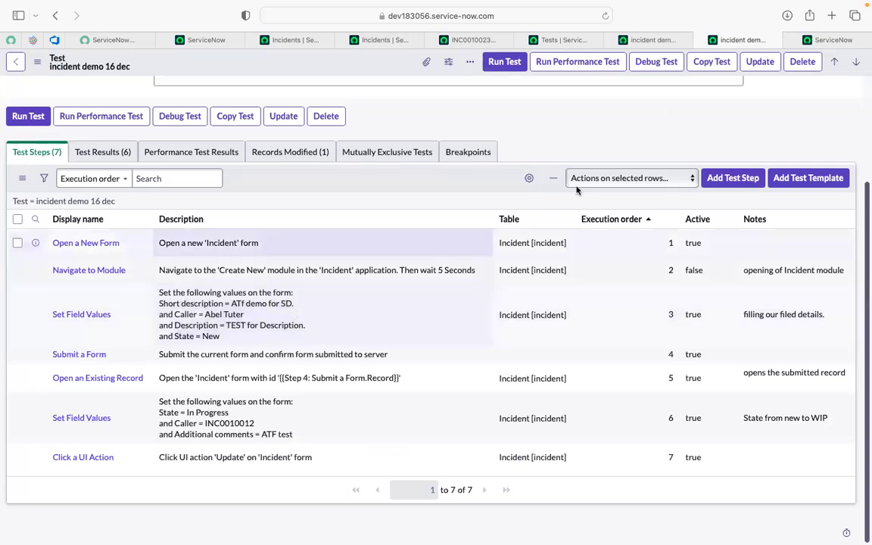
pyautogui.click(575, 42)
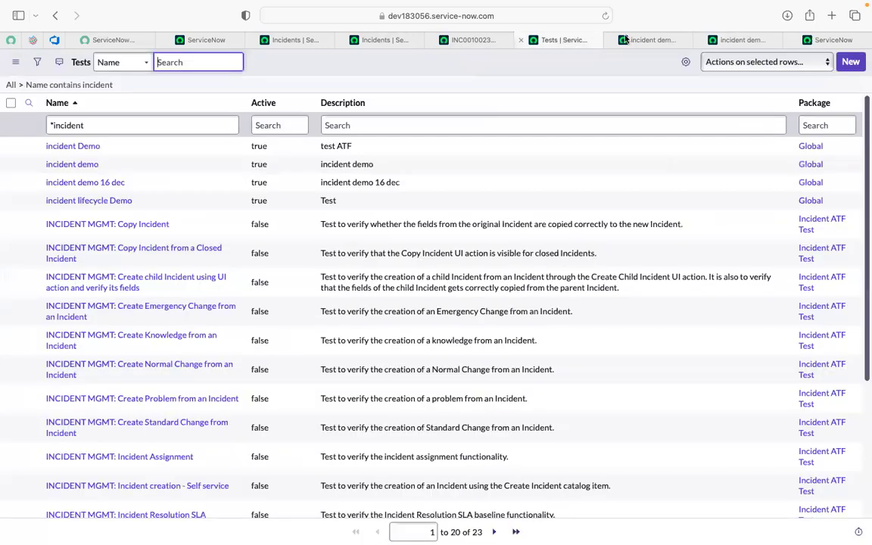
pyautogui.click(624, 37)
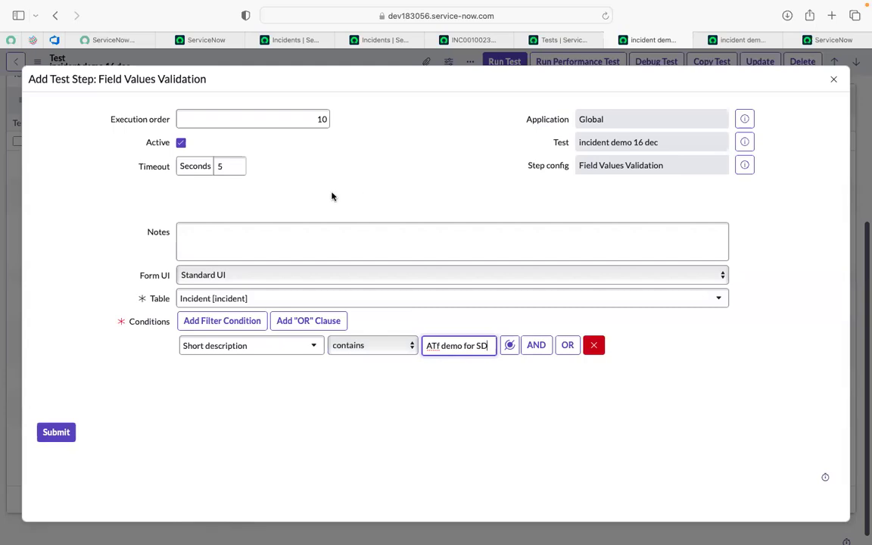
pyautogui.click(47, 434)
pyautogui.click(54, 434)
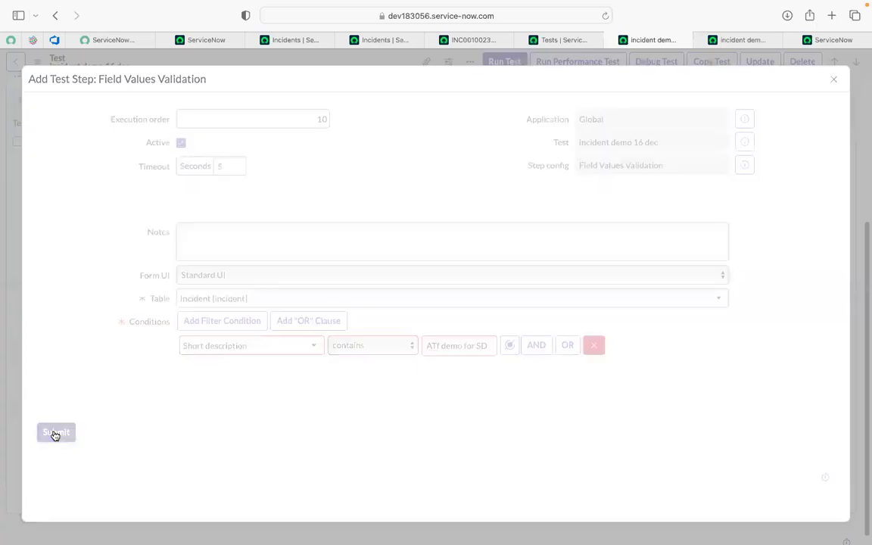
# - Try to resolve incident INC0010023 with empty resolution fields to examine which fields are mandatory
pyautogui.scroll(4, 444, 160)
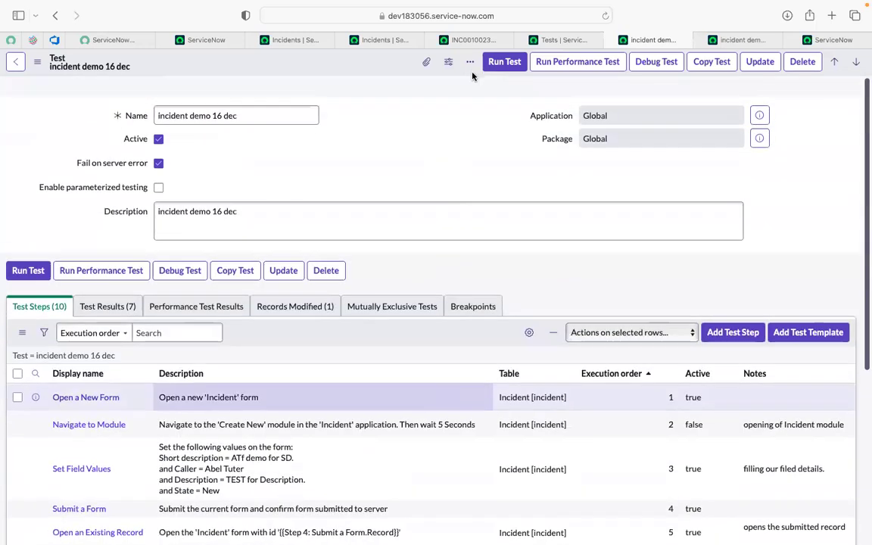
pyautogui.click(456, 38)
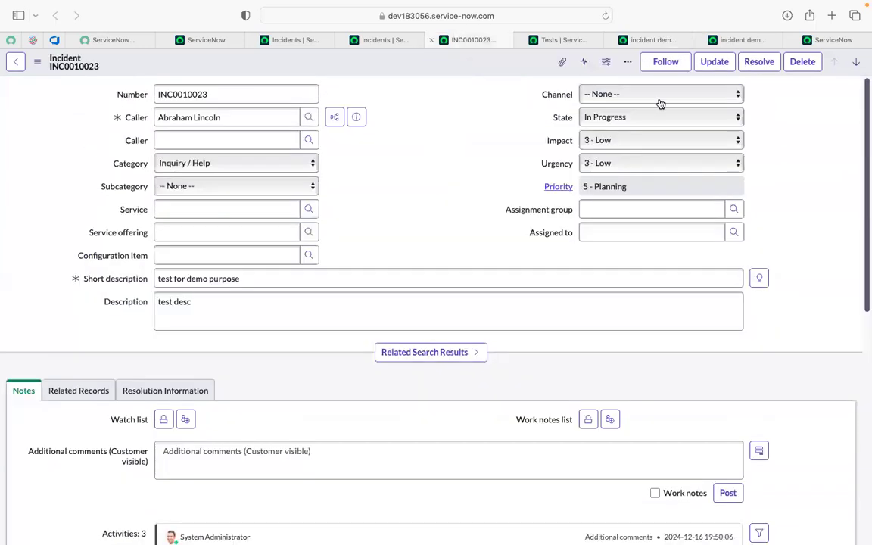
pyautogui.click(757, 62)
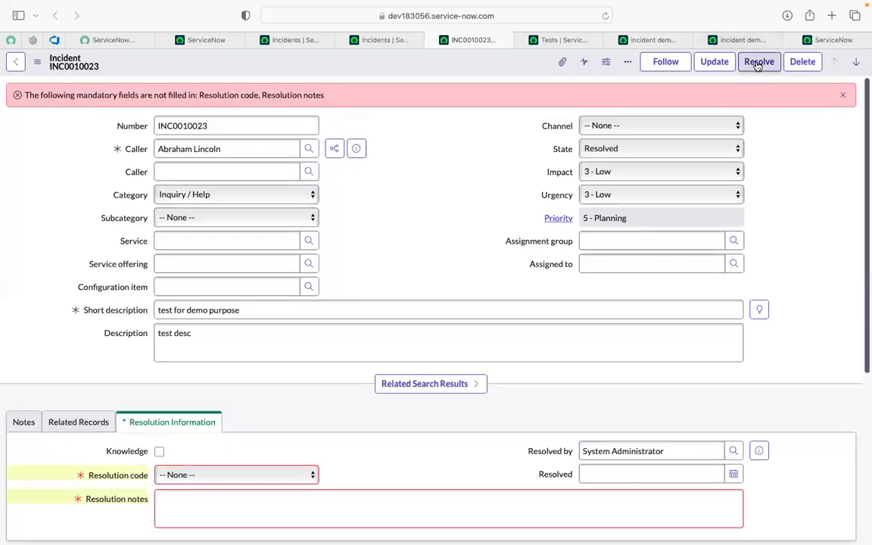
pyautogui.scroll(-2, 4, 374)
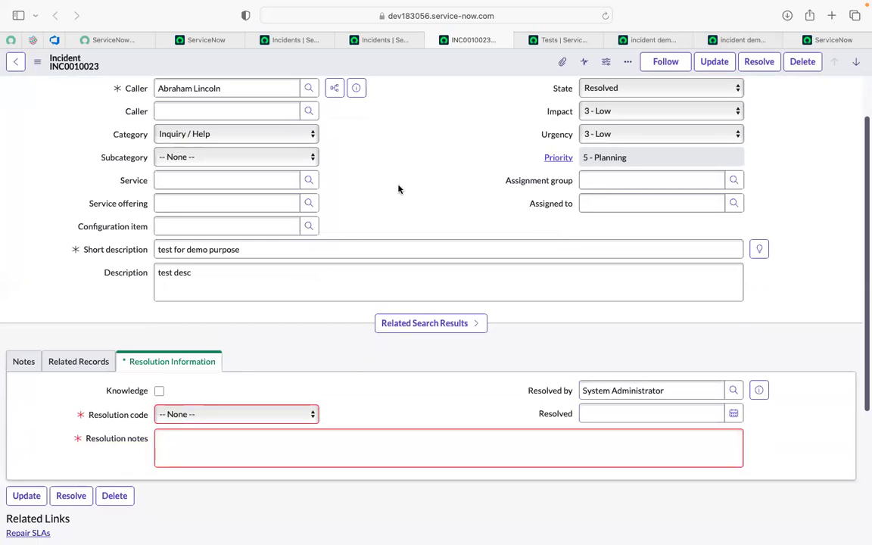
# - Reload incident INC0010023 and examine its Resolution Information fields in the In Progress state
pyautogui.click(604, 16)
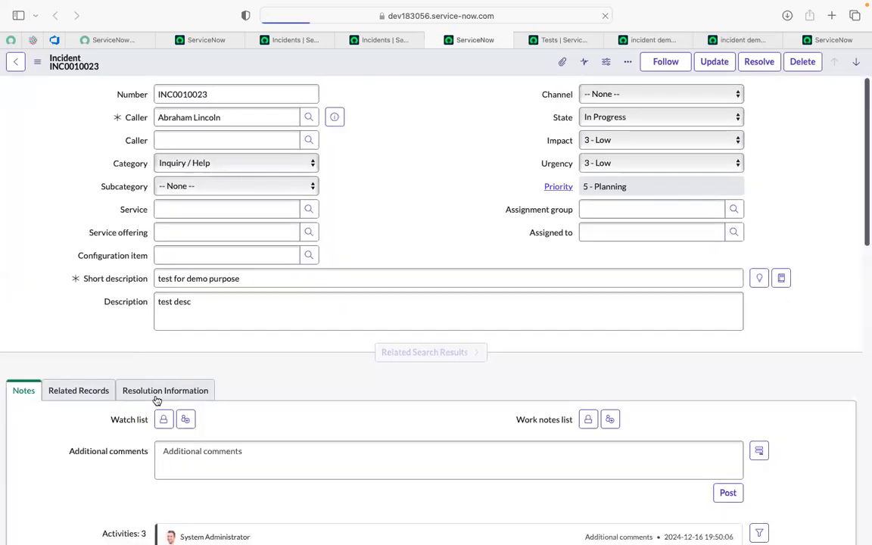
pyautogui.click(149, 394)
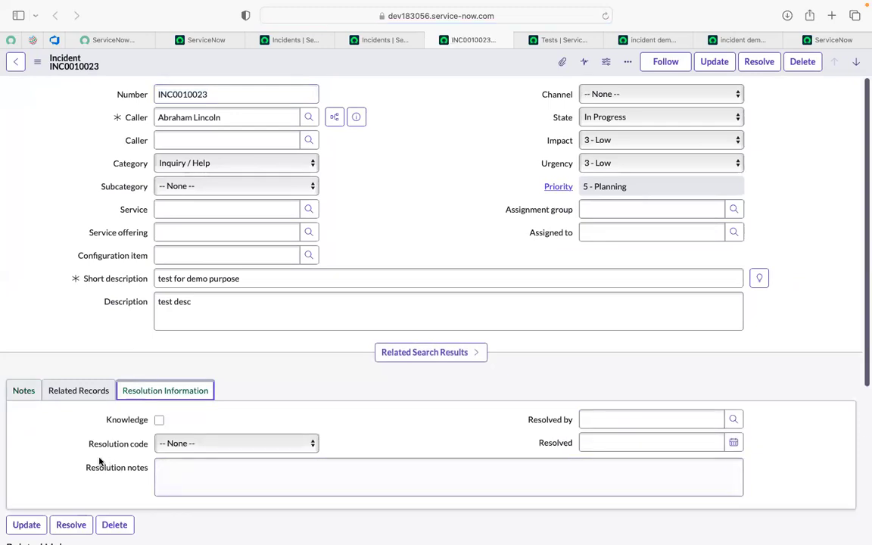
pyautogui.scroll(-1, 283, 403)
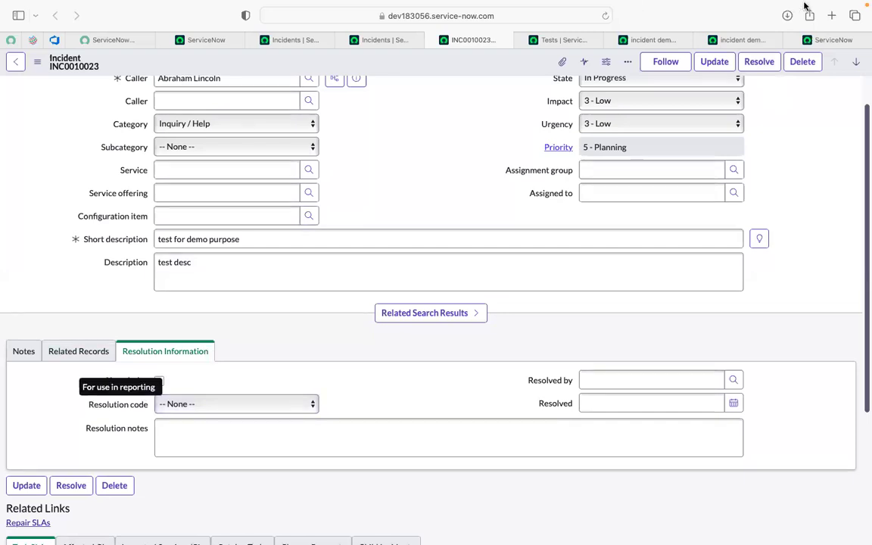
# - Return to incident INC0010023 and try again to resolve it without a resolution code or resolution notes
pyautogui.click(821, 38)
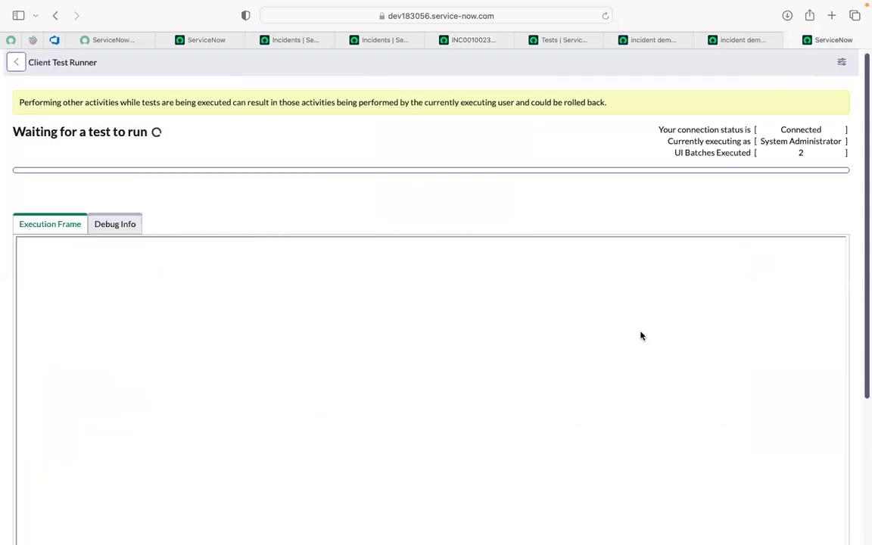
pyautogui.click(729, 39)
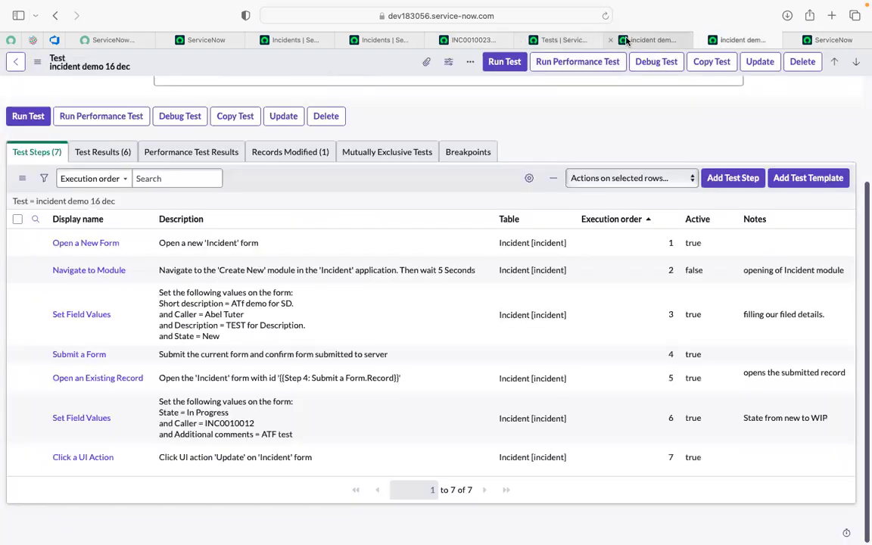
pyautogui.click(472, 39)
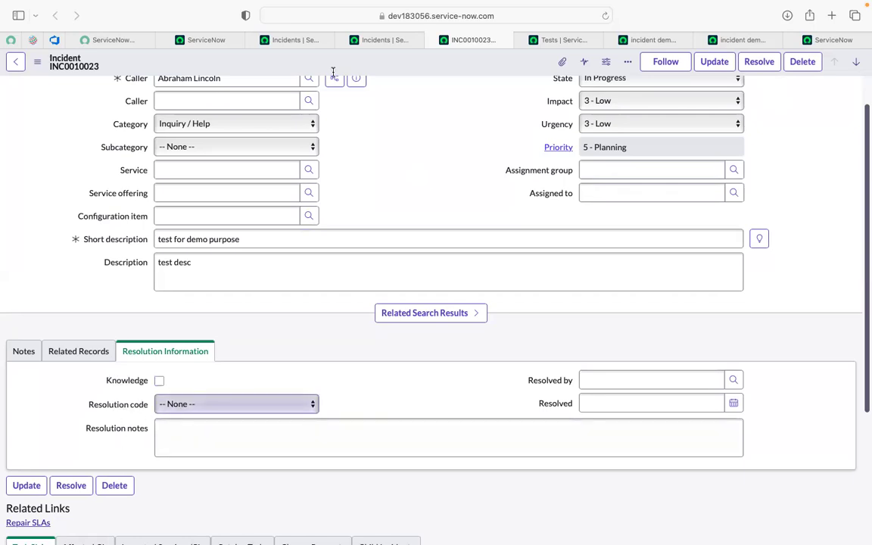
pyautogui.click(753, 65)
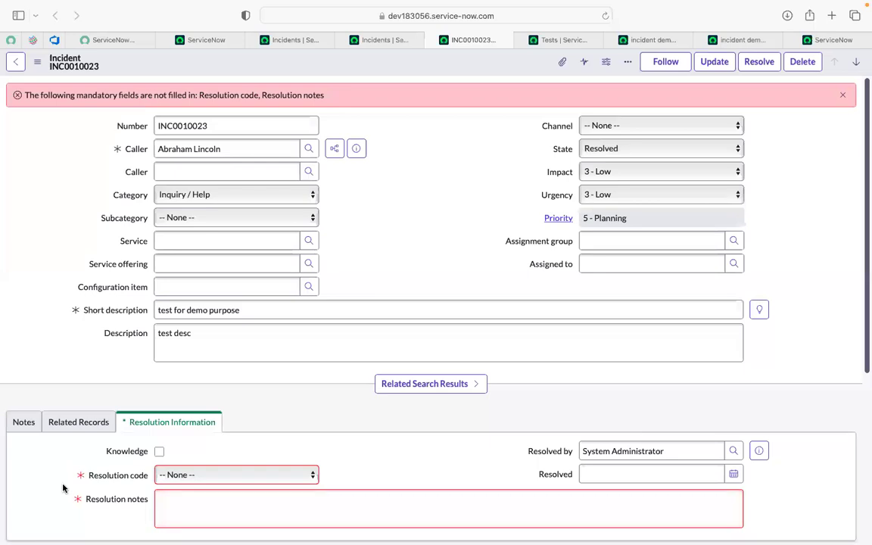
# - Run the ten-step "incident demo 16 dec" test in the current Safari session and watch it in the Client Test Runner
pyautogui.click(740, 39)
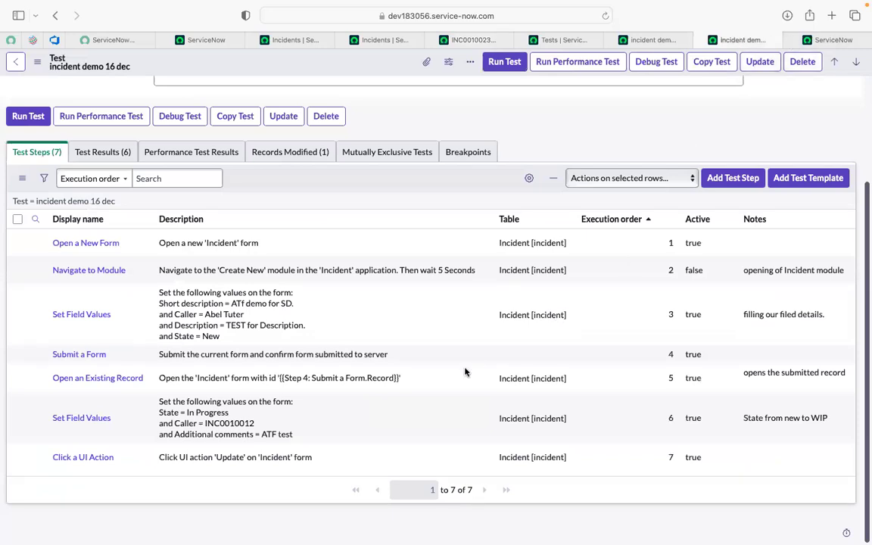
pyautogui.scroll(1, 466, 373)
pyautogui.scroll(-1, 466, 373)
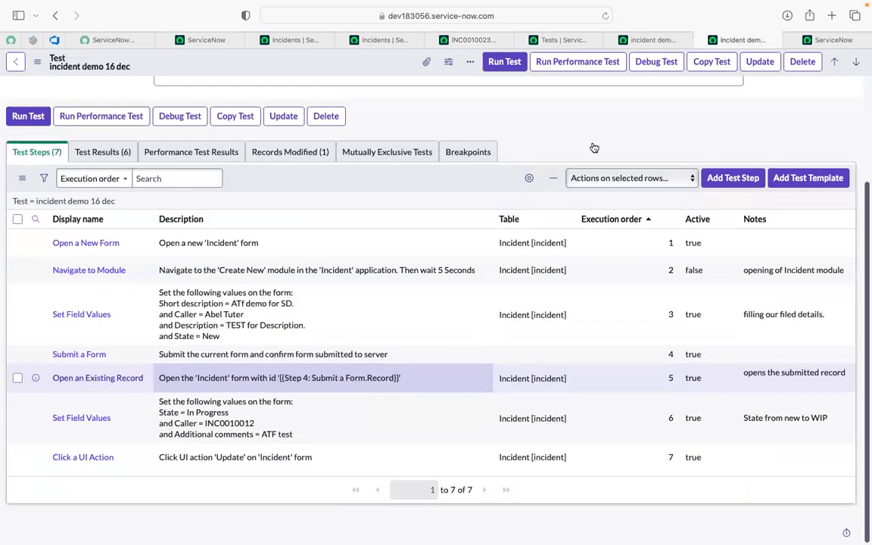
pyautogui.click(642, 40)
pyautogui.scroll(-5, 244, 351)
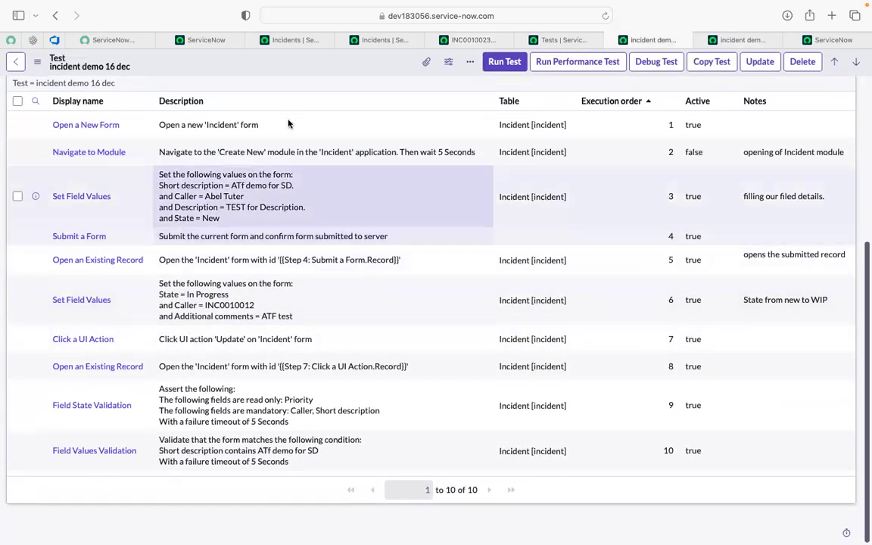
pyautogui.click(502, 62)
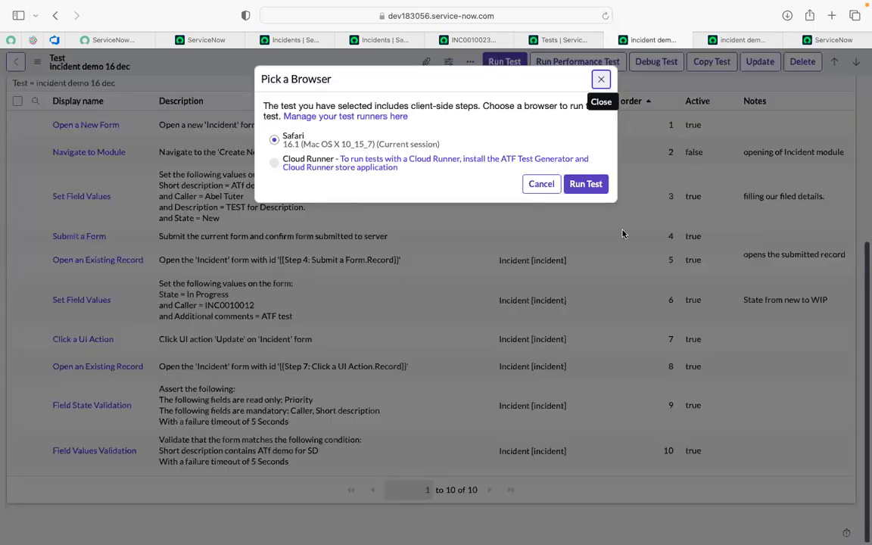
pyautogui.click(586, 184)
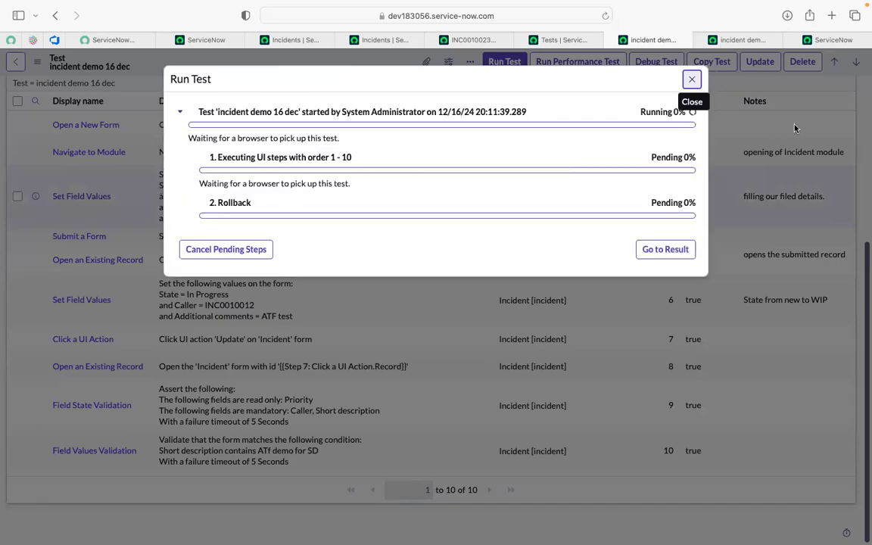
pyautogui.click(817, 42)
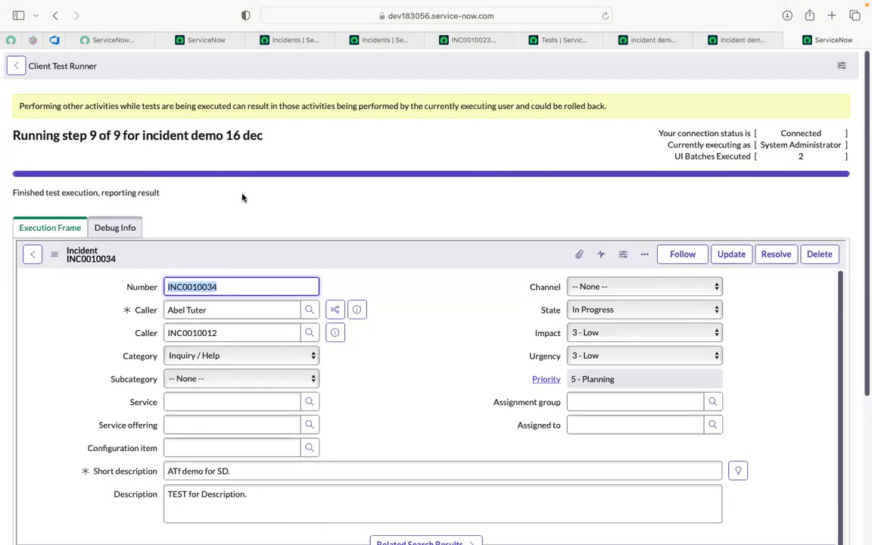
# - Close the outdated seven-step copy of the test page and dismiss the run results of "incident demo 16 dec"
pyautogui.click(735, 39)
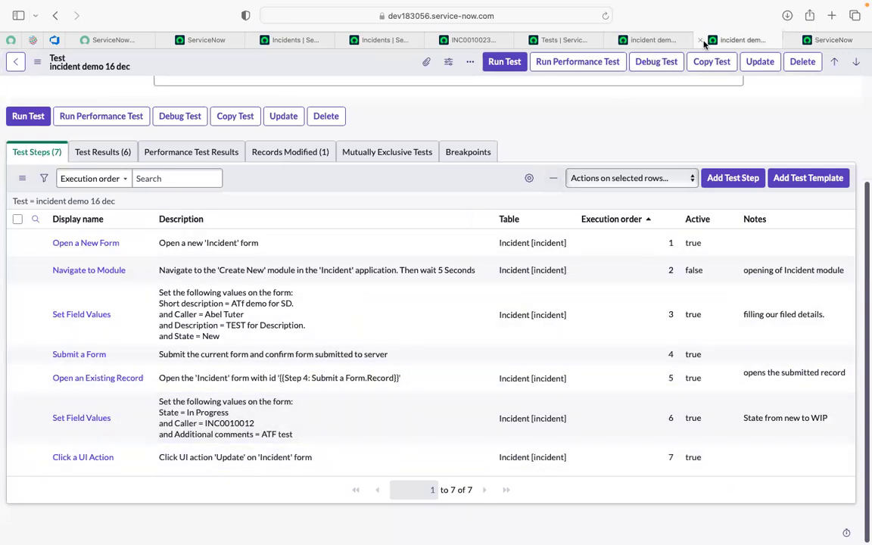
pyautogui.click(700, 39)
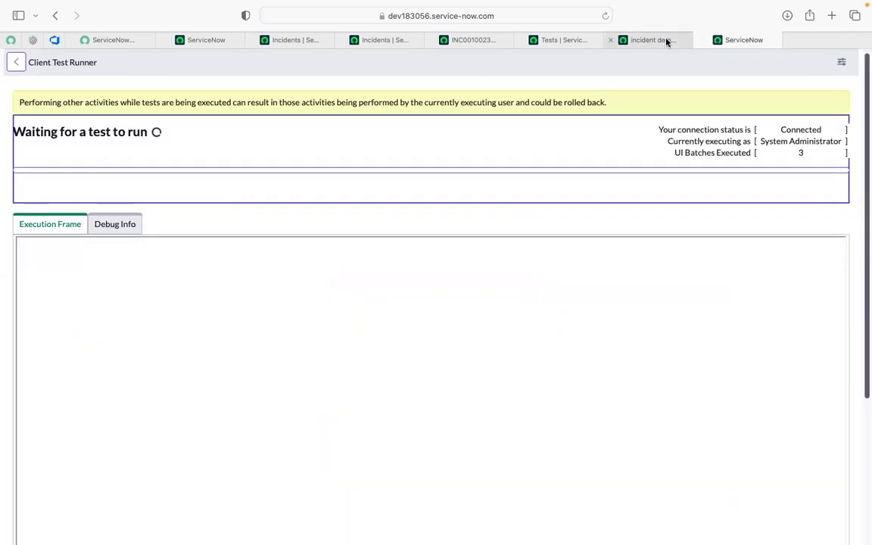
pyautogui.click(666, 40)
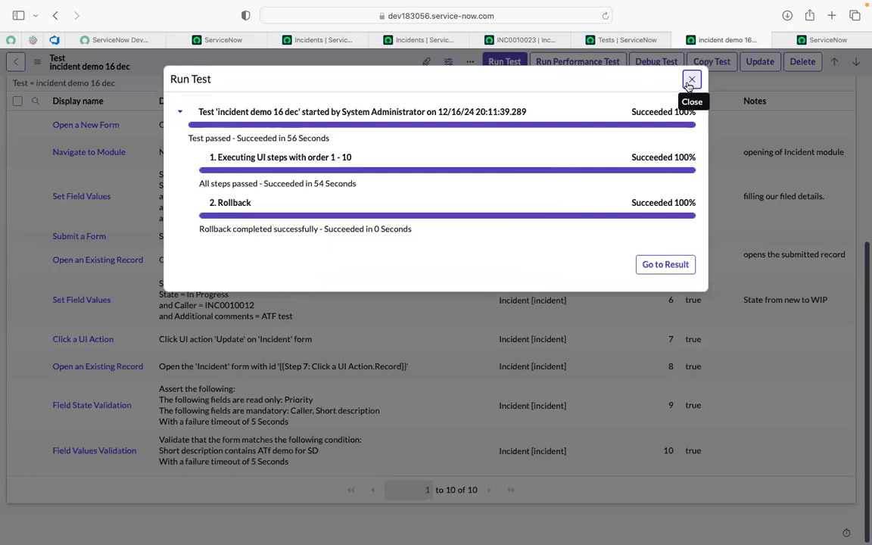
pyautogui.click(690, 80)
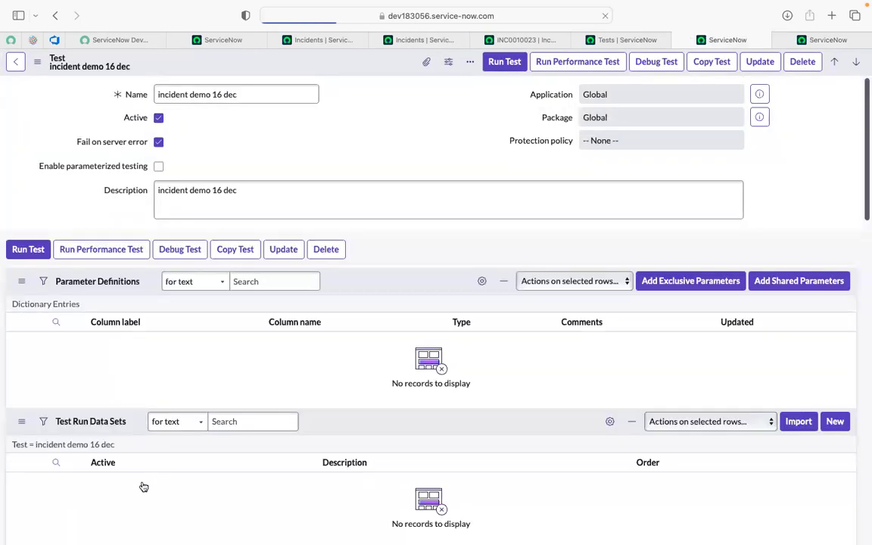
# - Open the Field Values Validation step at execution order 10, set its Short description condition operator to "is", and update the step
pyautogui.scroll(-5, 129, 484)
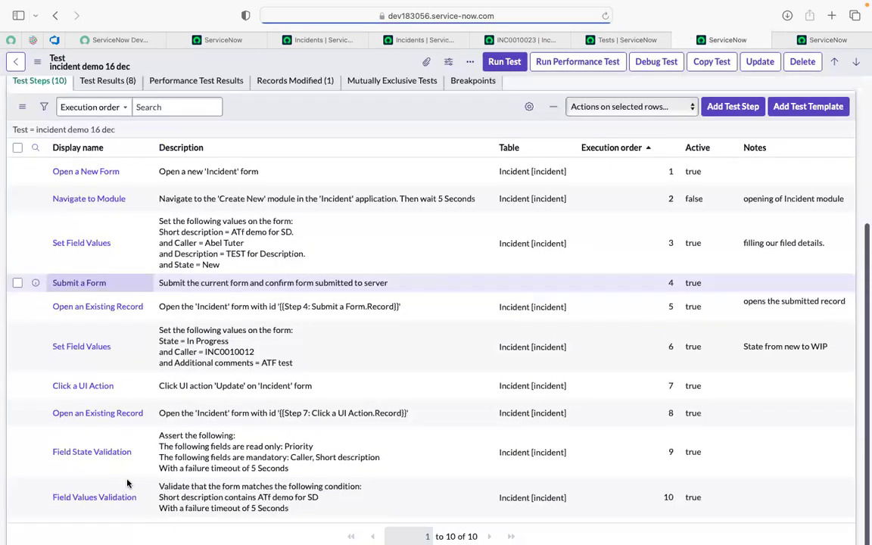
pyautogui.scroll(-1, 128, 484)
pyautogui.keyDown('super'); pyautogui.click(97, 481); pyautogui.keyUp('super')
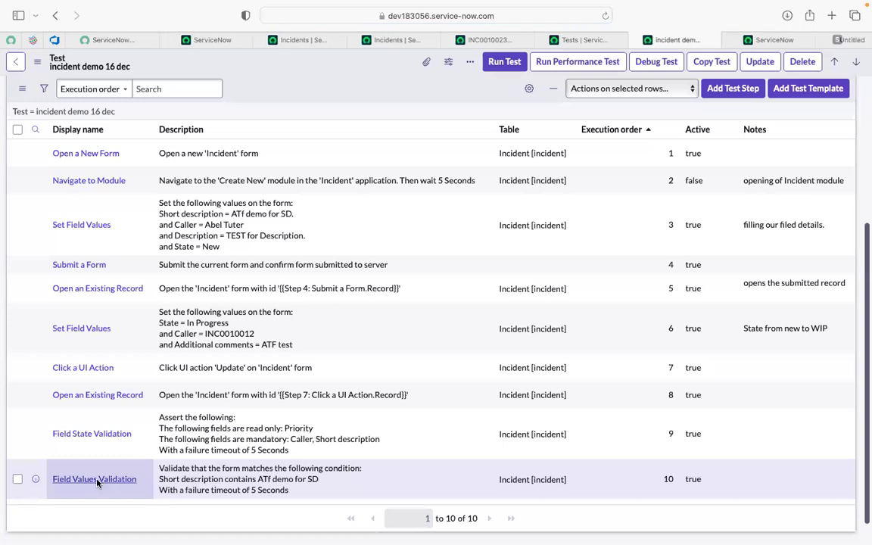
pyautogui.click(812, 39)
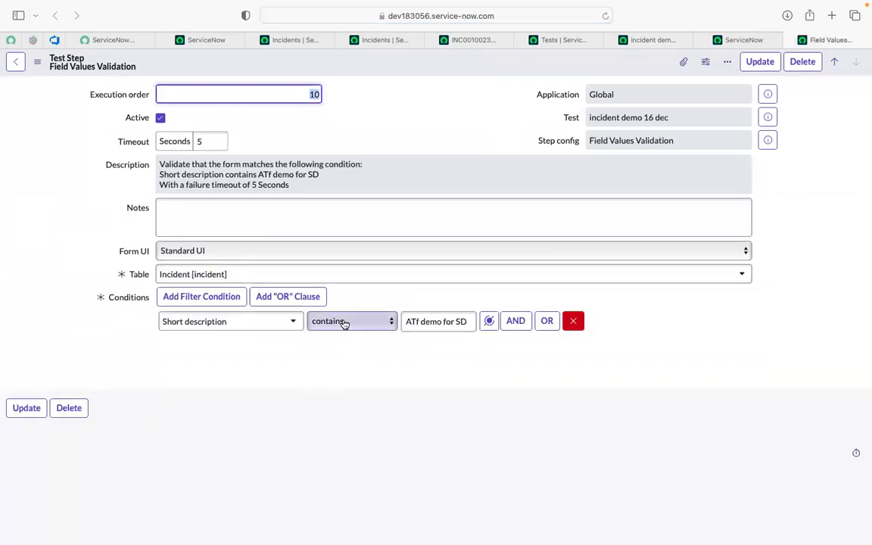
pyautogui.click(345, 321)
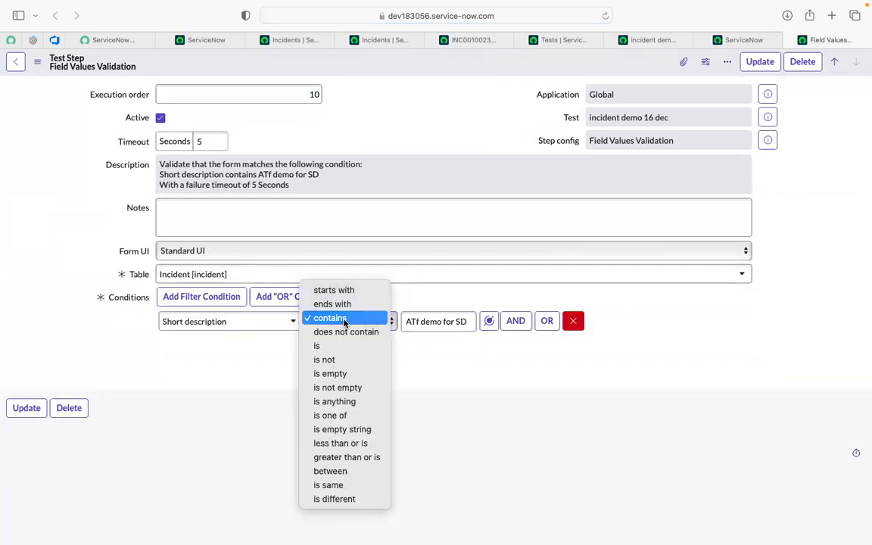
pyautogui.click(461, 327)
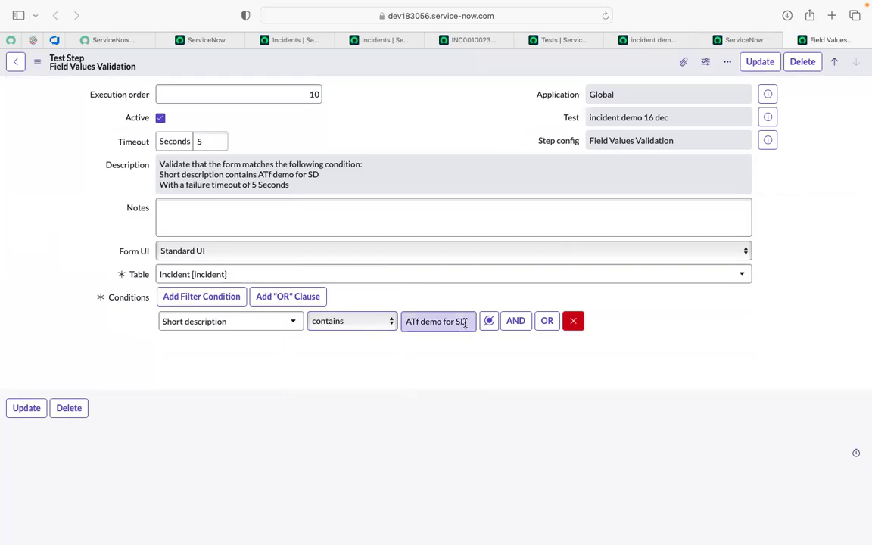
pyautogui.click(374, 324)
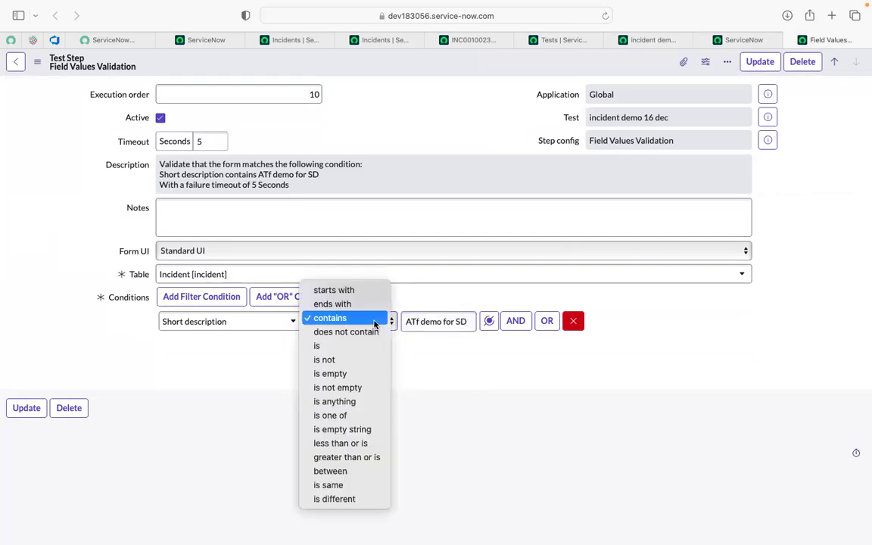
pyautogui.click(336, 347)
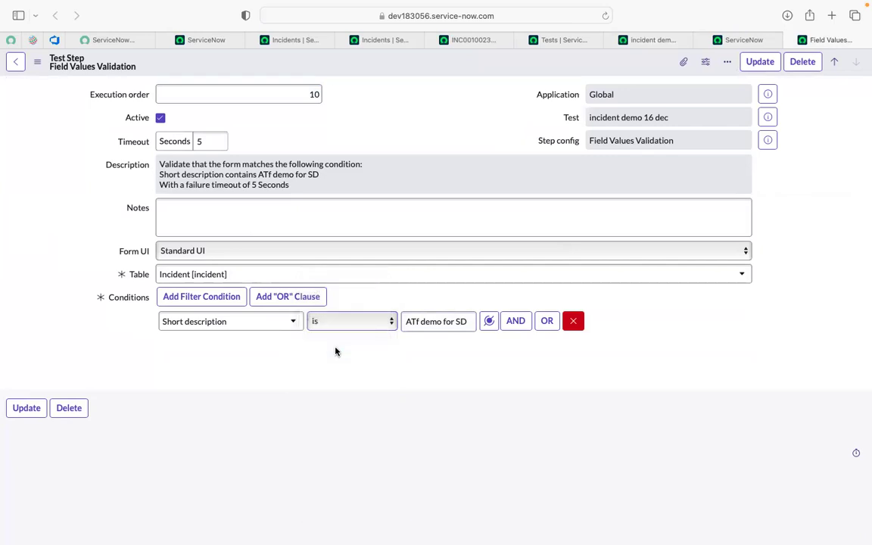
pyautogui.click(27, 408)
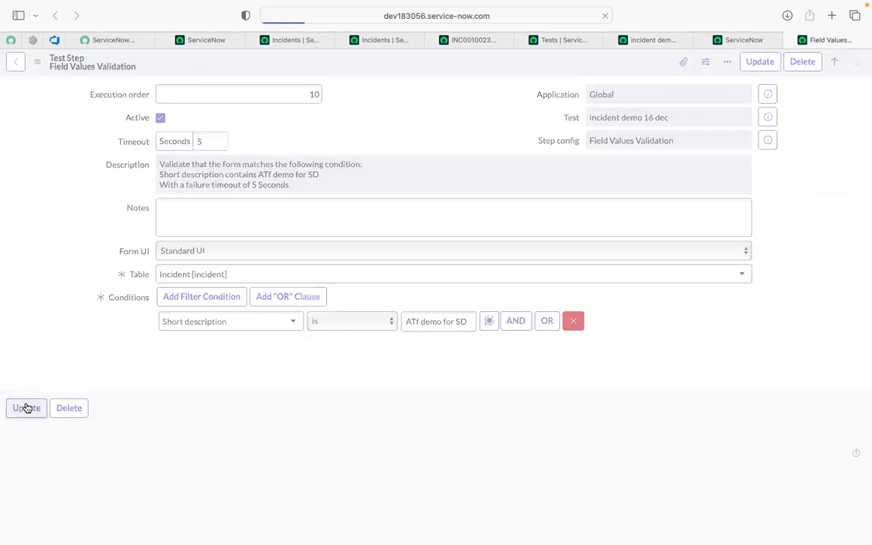
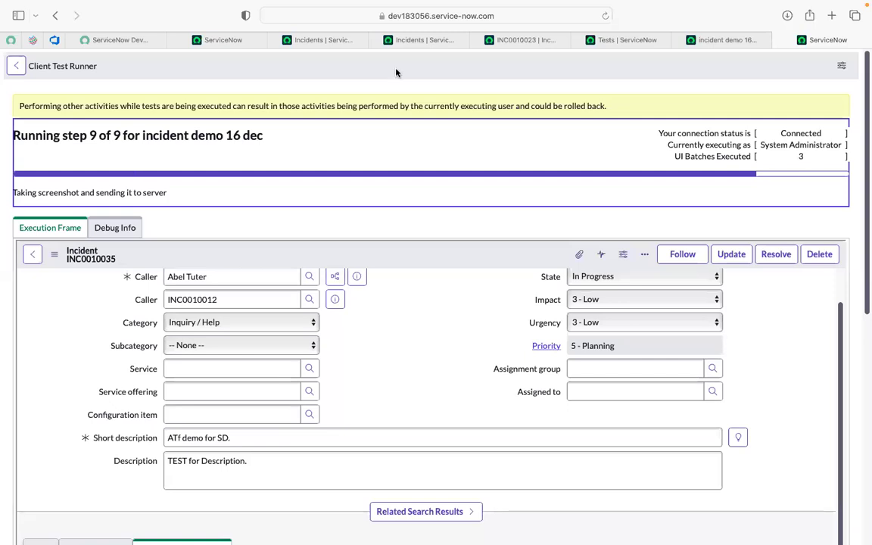
# - Check the current run of "incident demo 16 dec" in its test results list and in the Client Test Runner
pyautogui.click(722, 39)
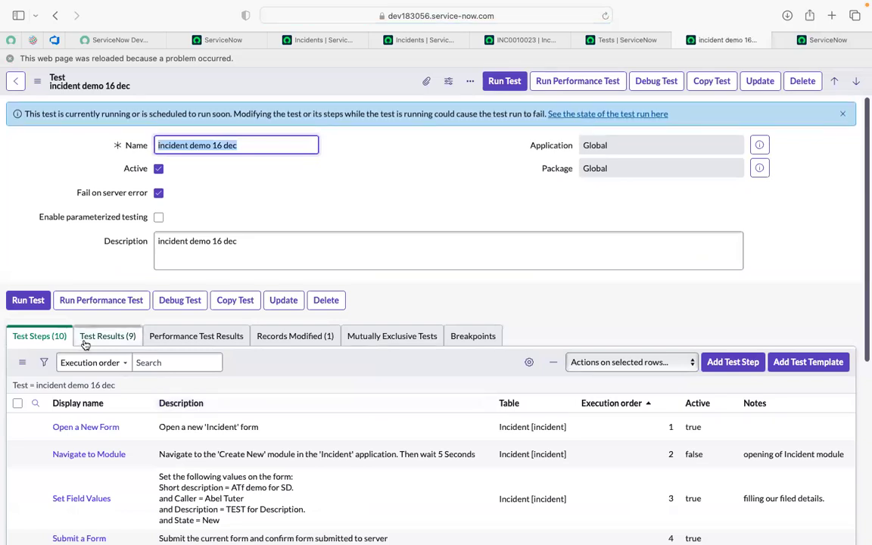
pyautogui.click(97, 337)
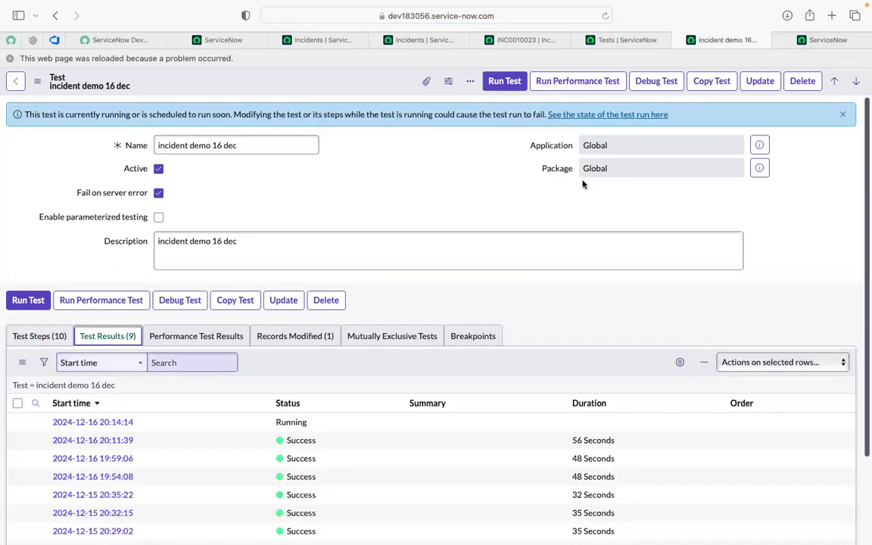
pyautogui.click(833, 39)
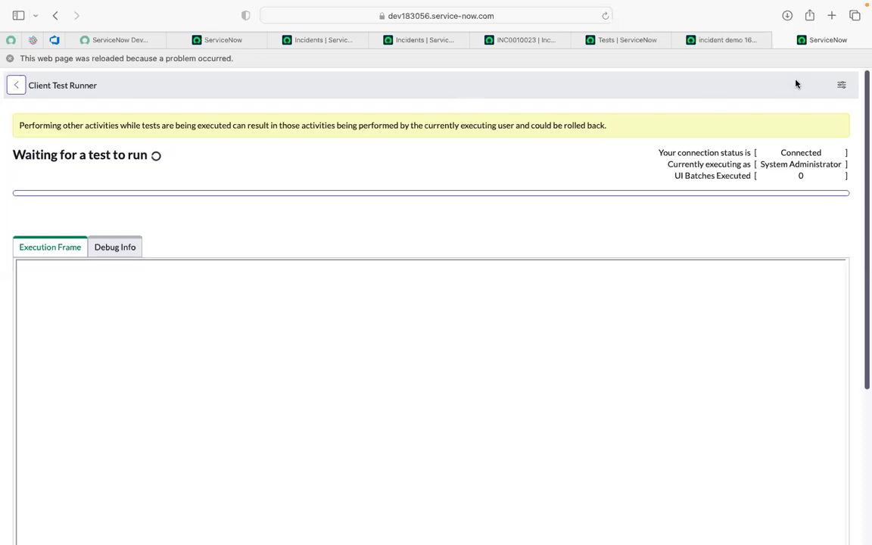
pyautogui.click(730, 41)
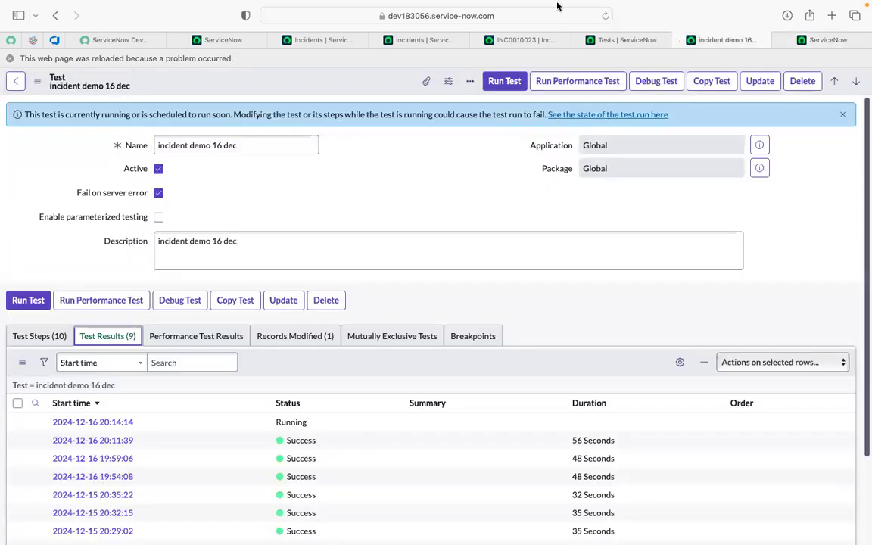
# - Open a fresh copy of the "incident demo 16 dec" test from the Tests list and close the reloaded test and Client Test Runner pages
pyautogui.click(606, 31)
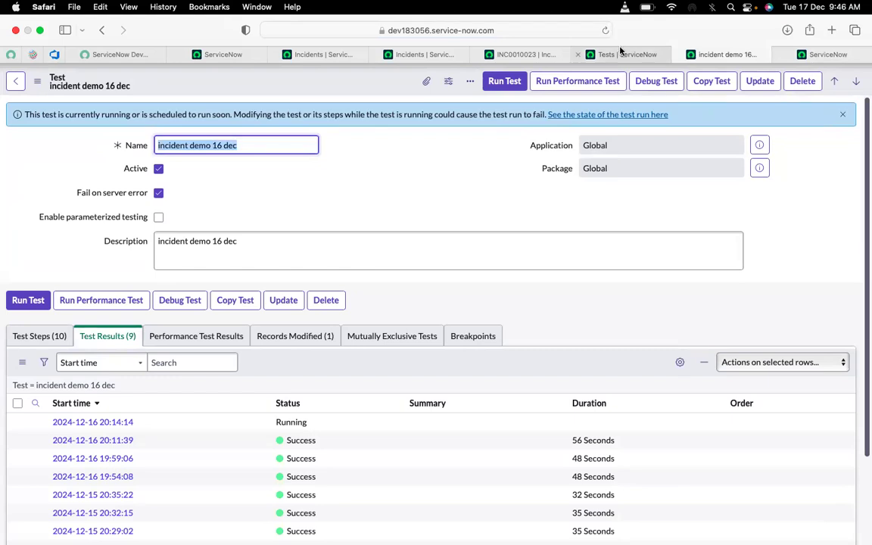
pyautogui.click(606, 55)
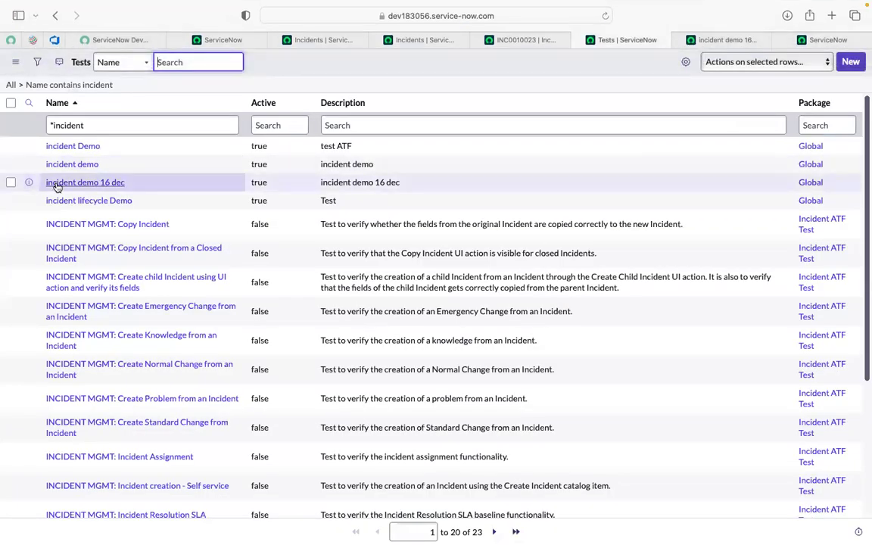
pyautogui.click(623, 41)
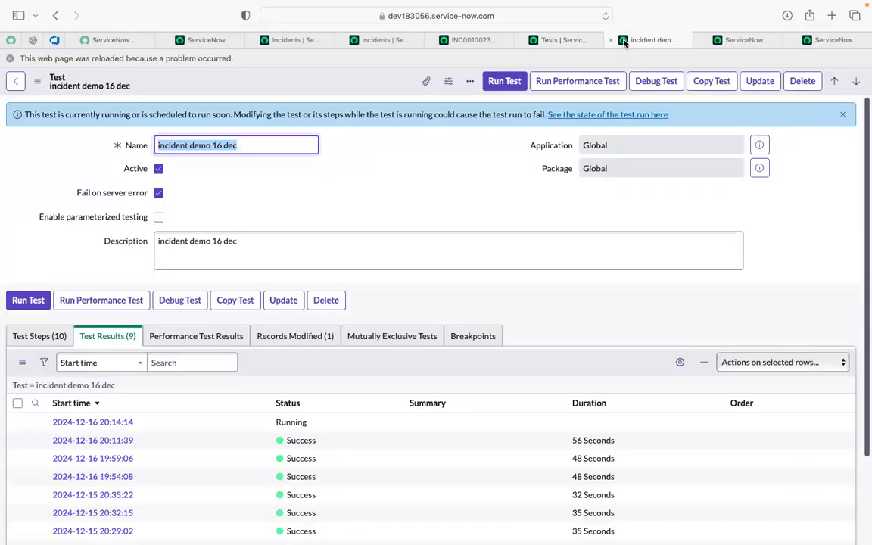
pyautogui.click(612, 43)
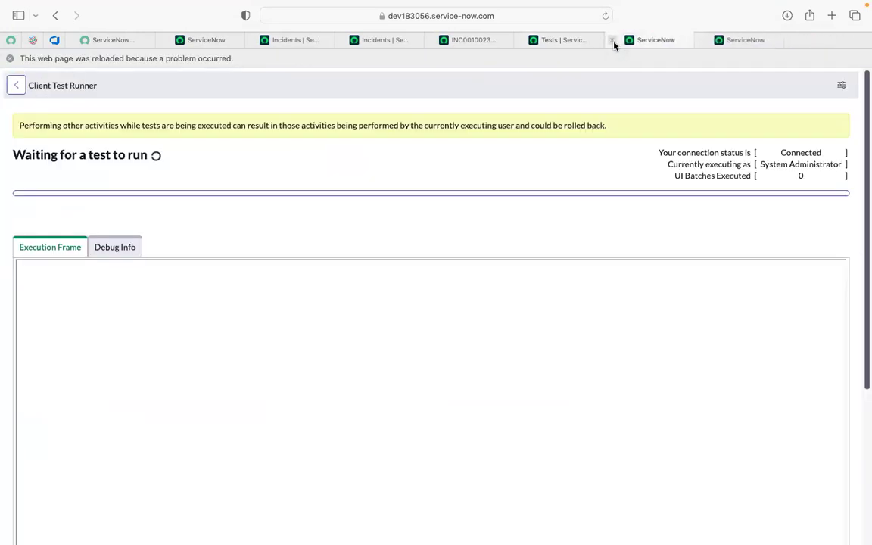
pyautogui.click(612, 42)
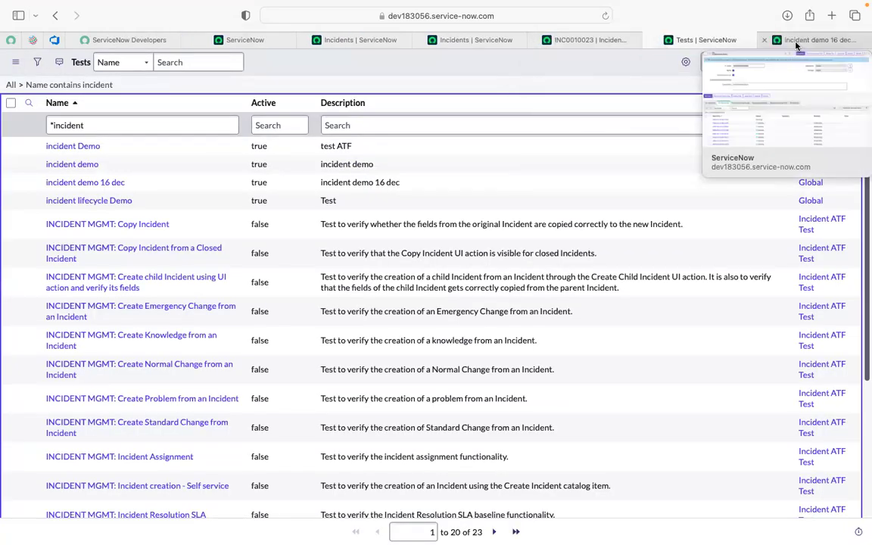
pyautogui.click(795, 43)
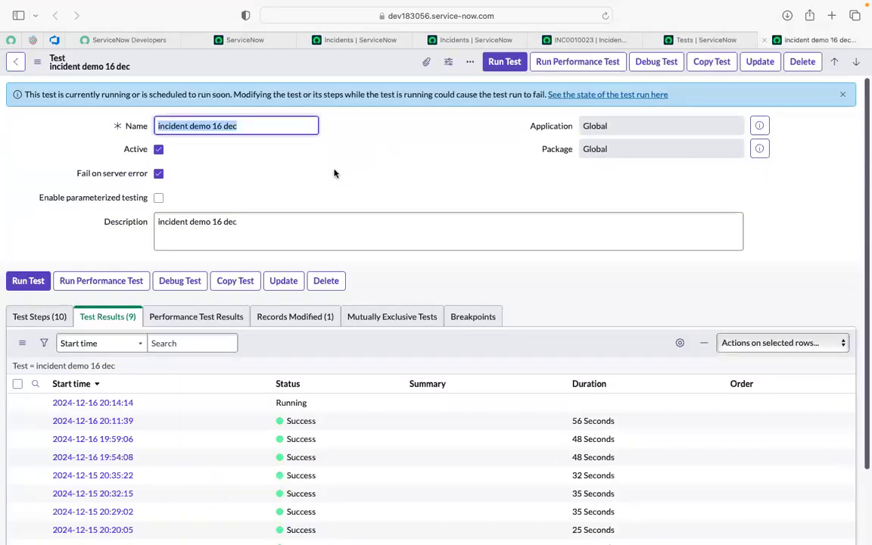
pyautogui.click(355, 180)
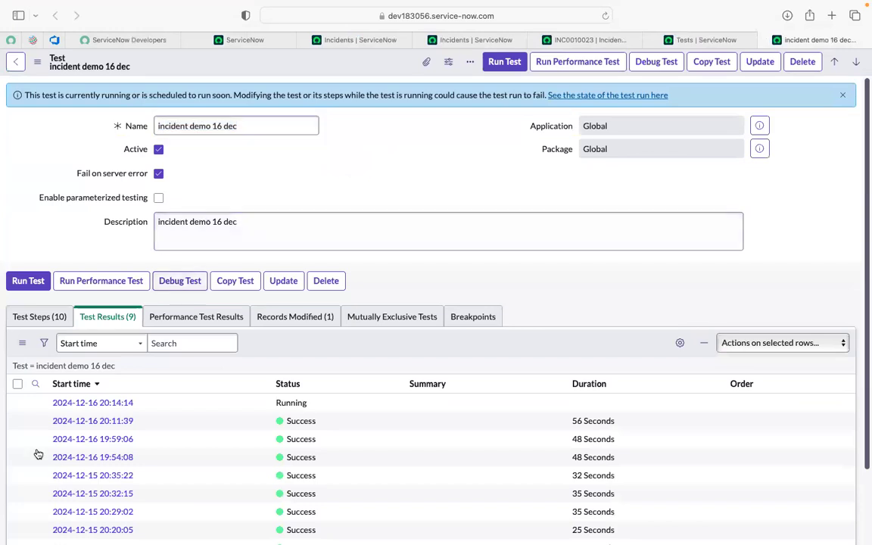
pyautogui.click(36, 403)
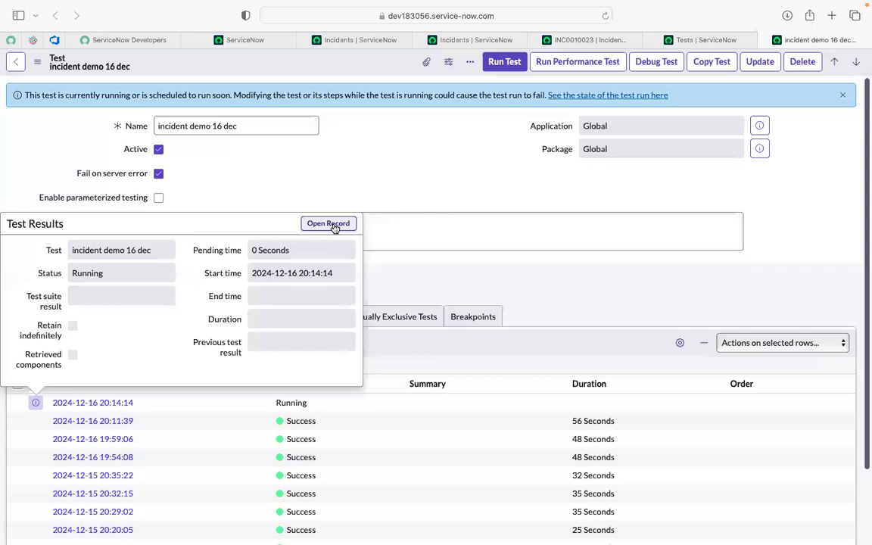
pyautogui.click(333, 226)
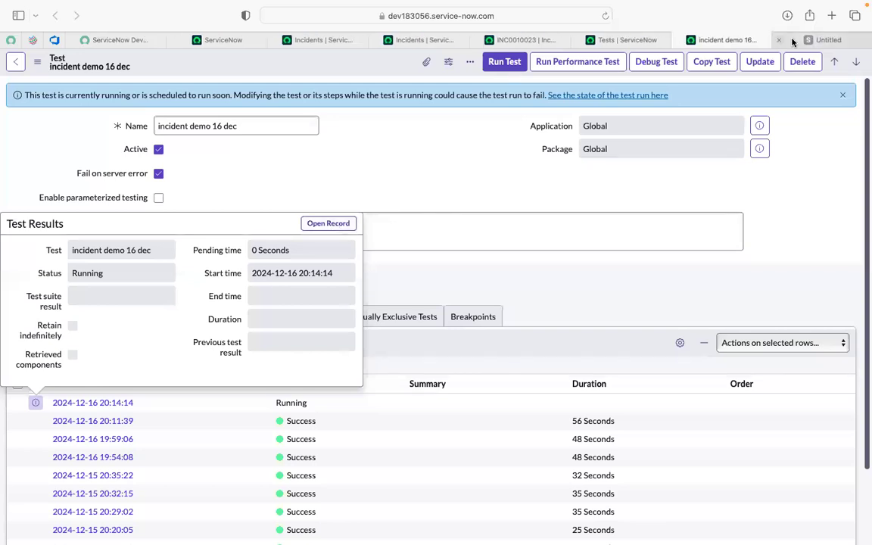
pyautogui.click(792, 41)
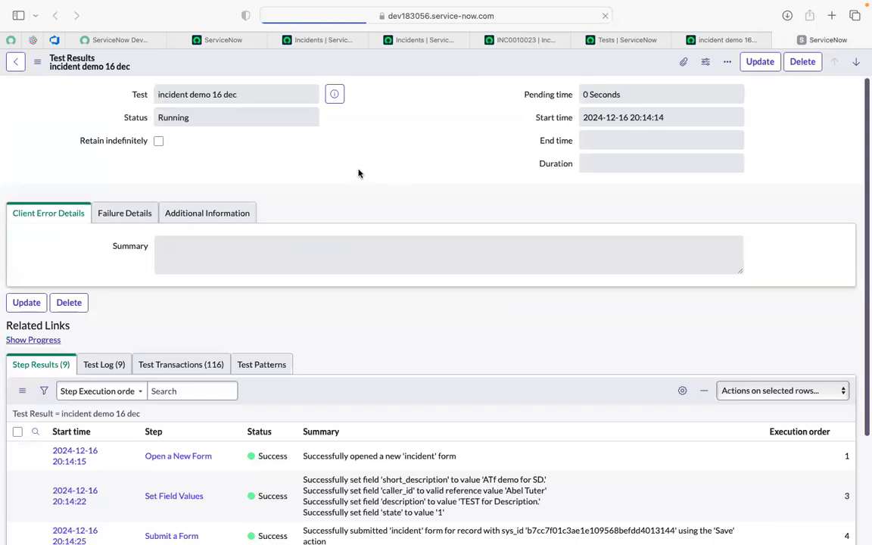
pyautogui.scroll(-5, 361, 179)
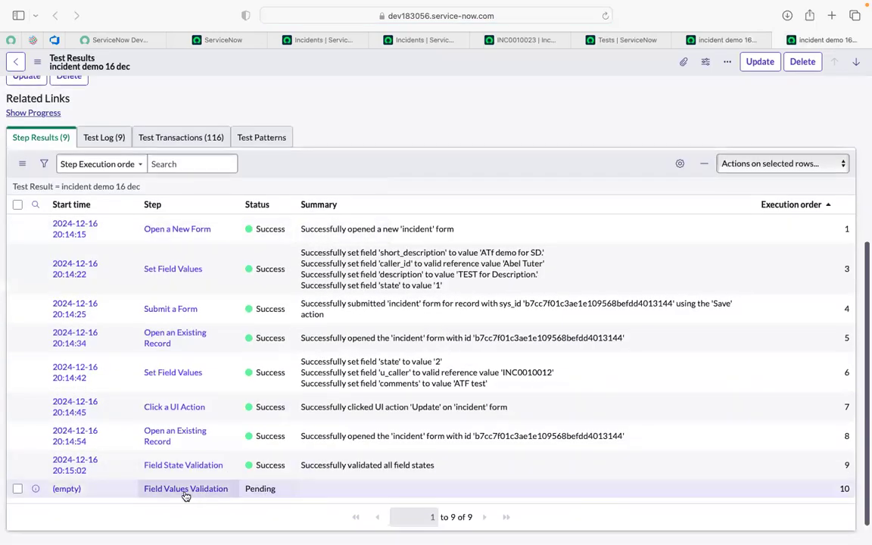
pyautogui.scroll(3, 350, 302)
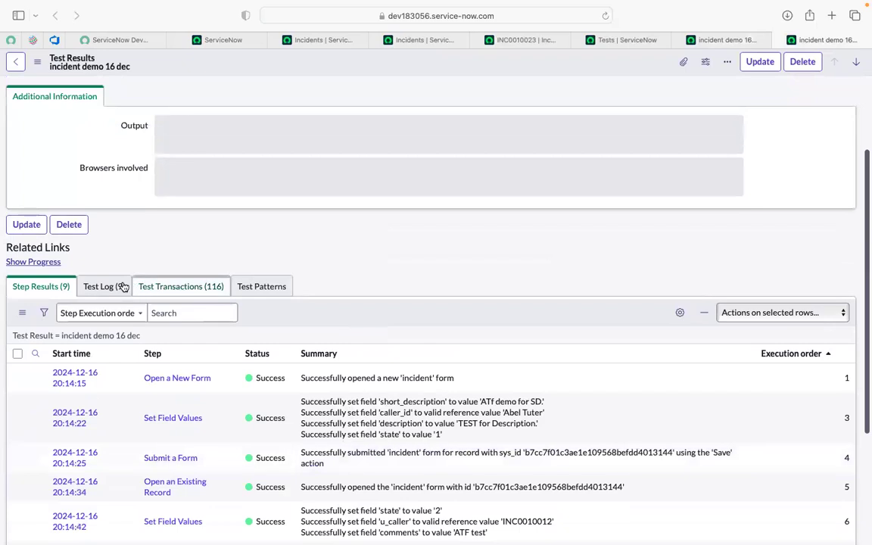
pyautogui.scroll(3, 471, 235)
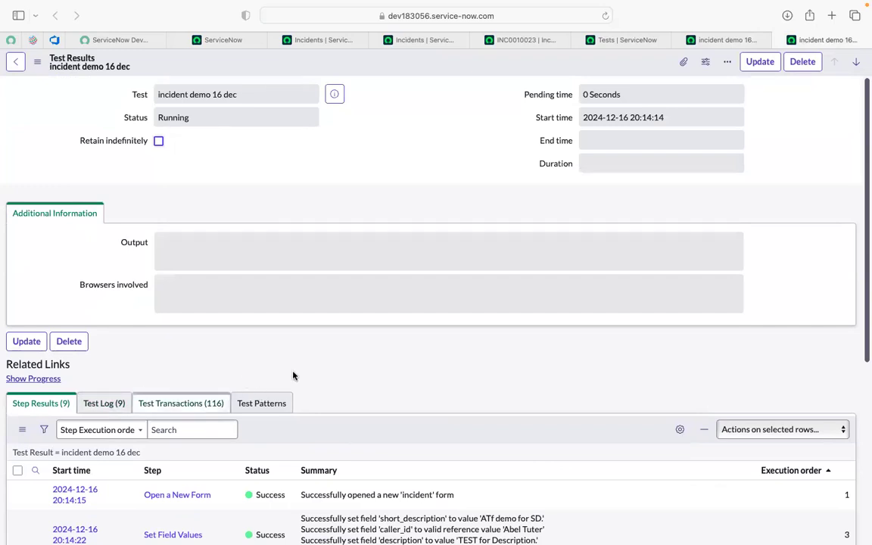
# - Run "incident demo 16 dec" again in the current Safari session and open the list of its runs in progress
pyautogui.click(719, 40)
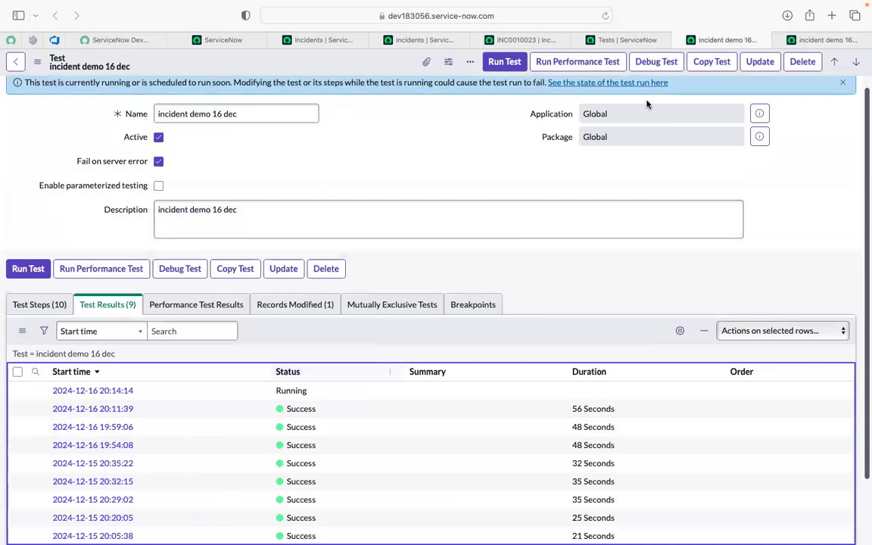
pyautogui.click(511, 65)
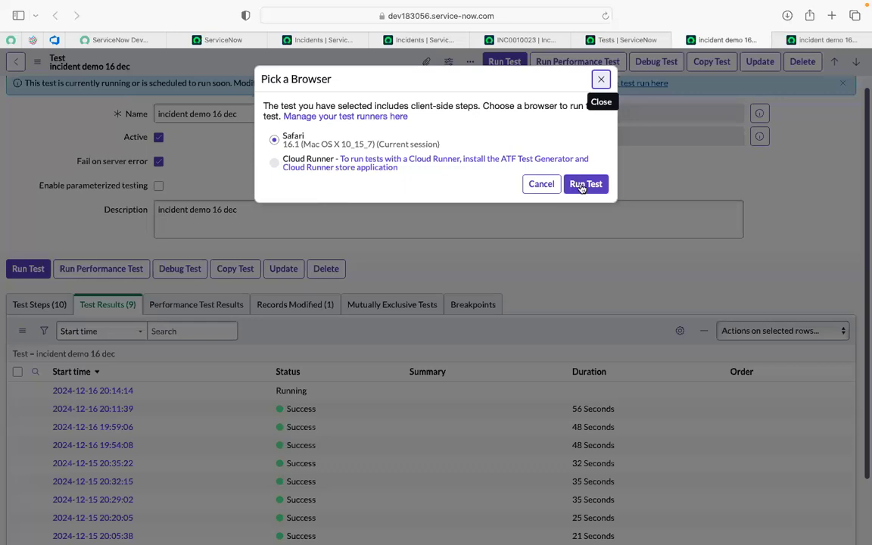
pyautogui.click(584, 184)
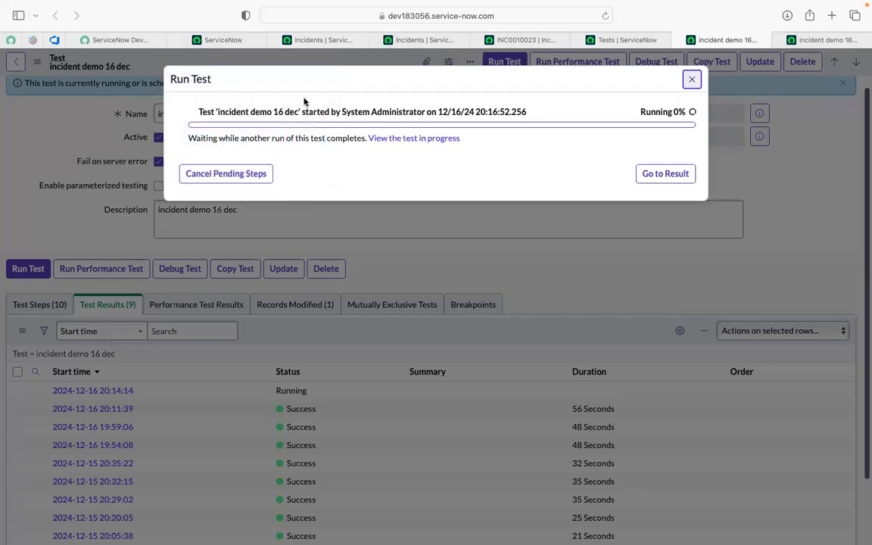
pyautogui.click(406, 139)
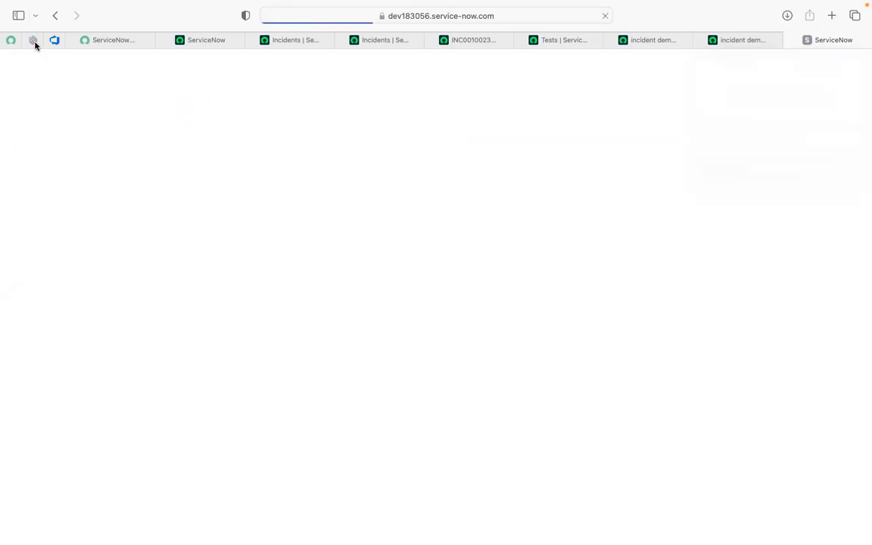
# - Find the Client Test Runner by filtering the navigator for "client test" and bring up a new runner page
pyautogui.moveTo(190, 40)
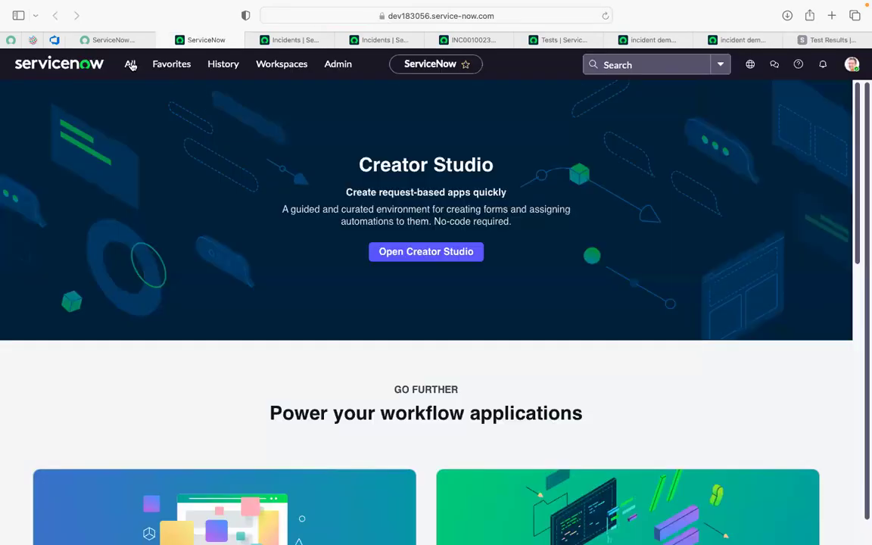
pyautogui.click(130, 65)
pyautogui.write('client test')
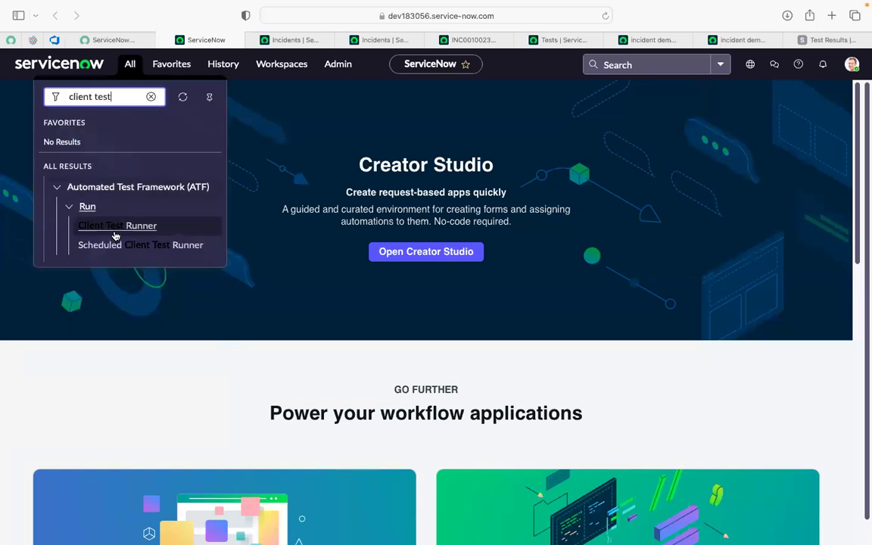
pyautogui.keyDown('super'); pyautogui.click(115, 233); pyautogui.keyUp('super')
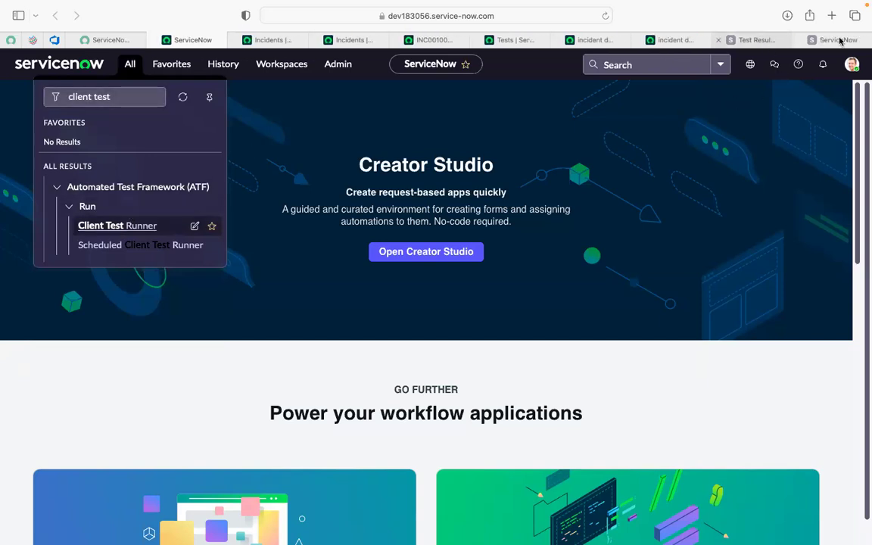
pyautogui.click(817, 45)
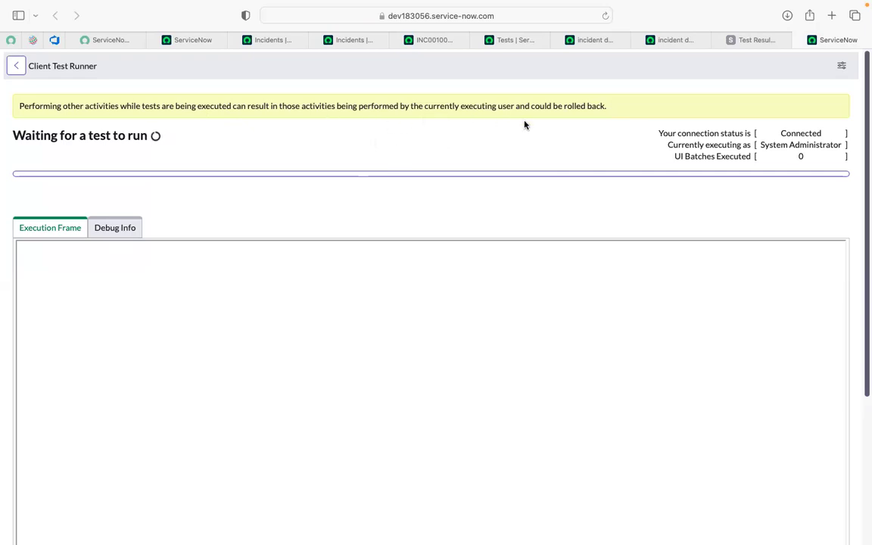
# - Check the list of in-progress results against the Run Test progress of "incident demo 16 dec"
pyautogui.click(755, 42)
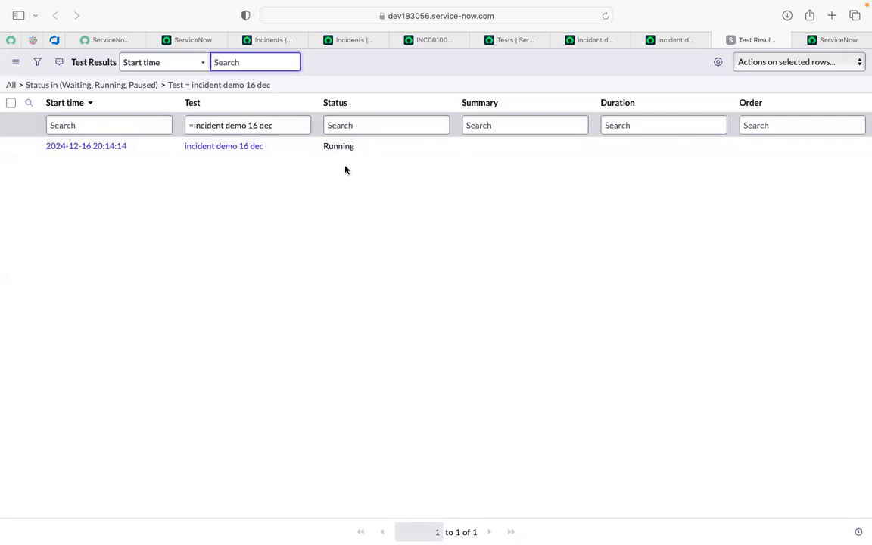
pyautogui.click(604, 42)
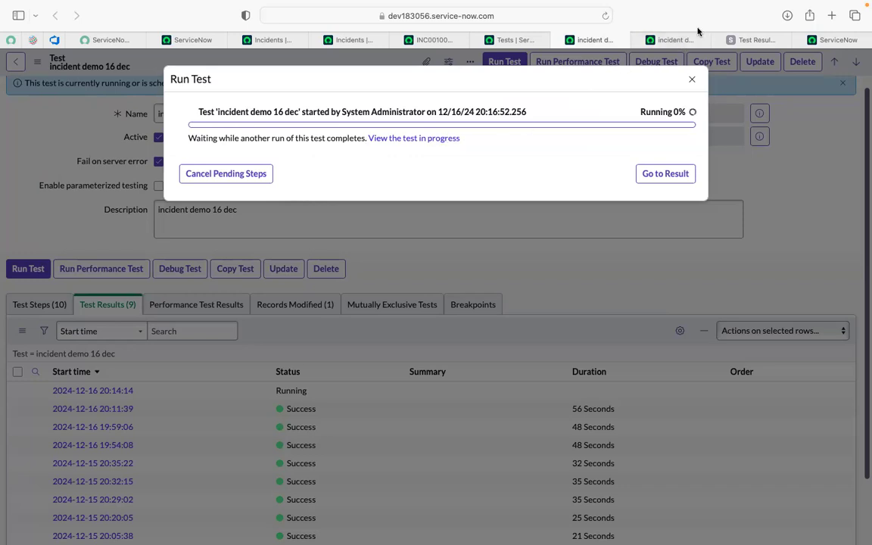
pyautogui.click(746, 43)
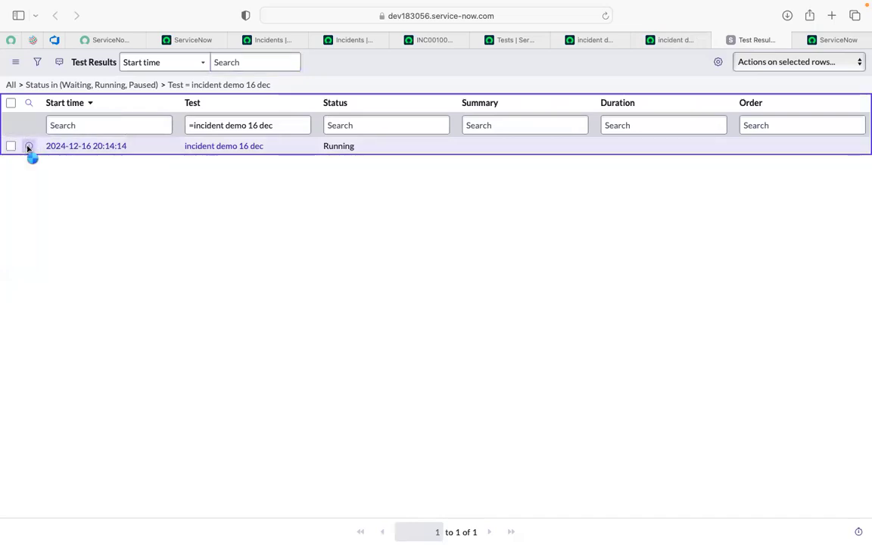
pyautogui.click(28, 147)
pyautogui.click(375, 149)
pyautogui.doubleClick(379, 150)
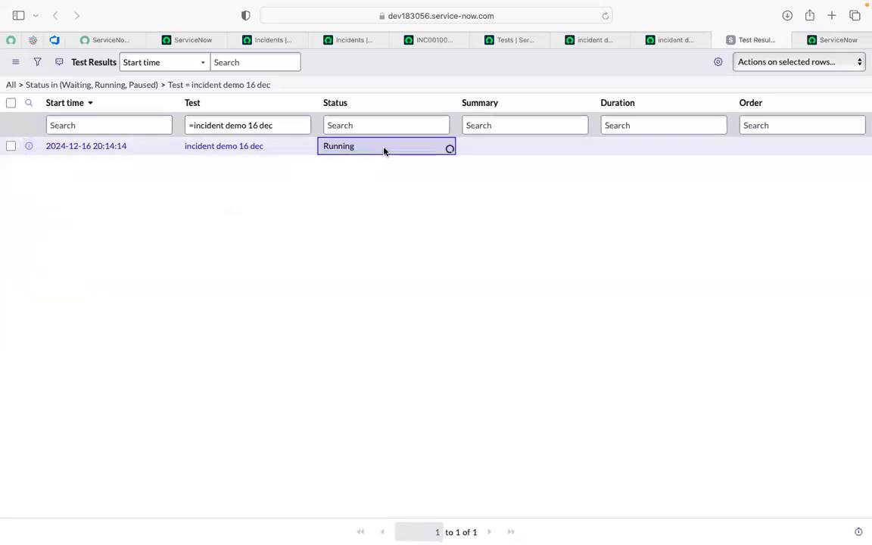
pyautogui.click(10, 148)
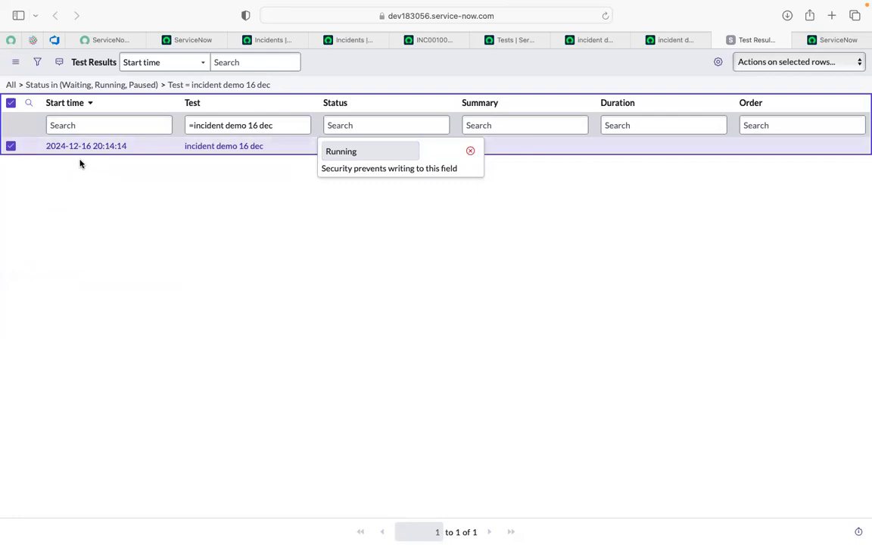
pyautogui.click(747, 65)
pyautogui.click(741, 72)
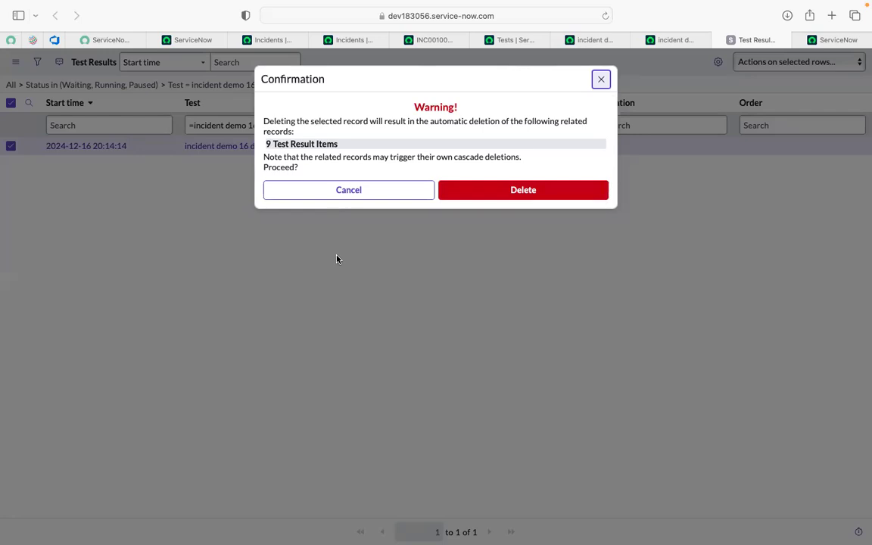
pyautogui.click(494, 199)
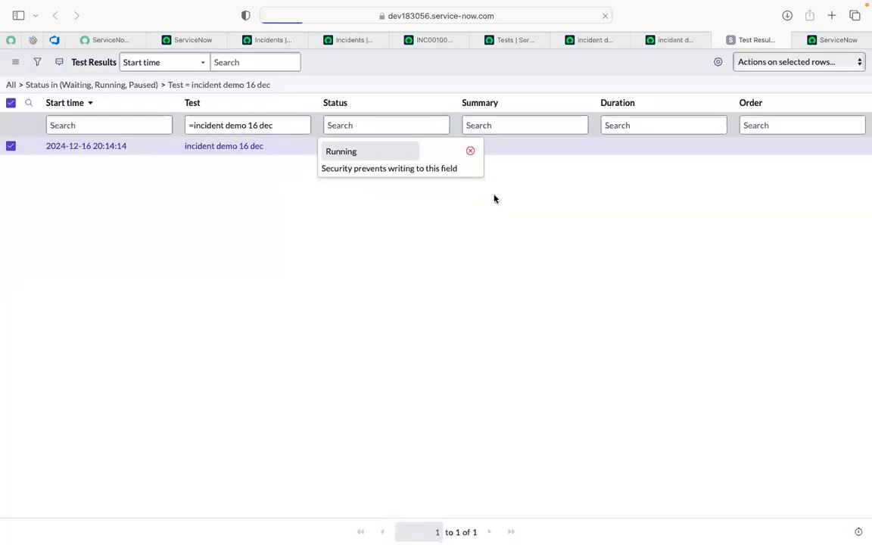
# - Open the "incident demo 16 dec" test record from the reference on the old test result page
pyautogui.click(669, 43)
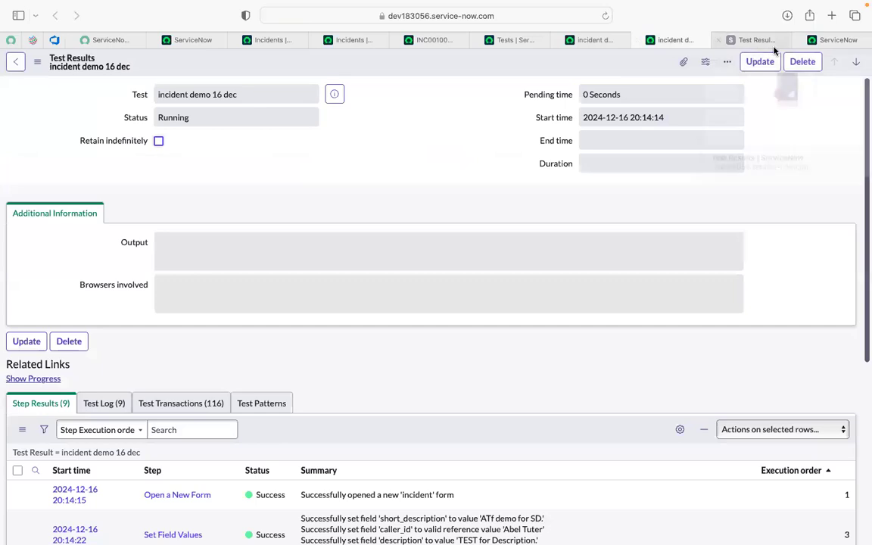
pyautogui.click(337, 93)
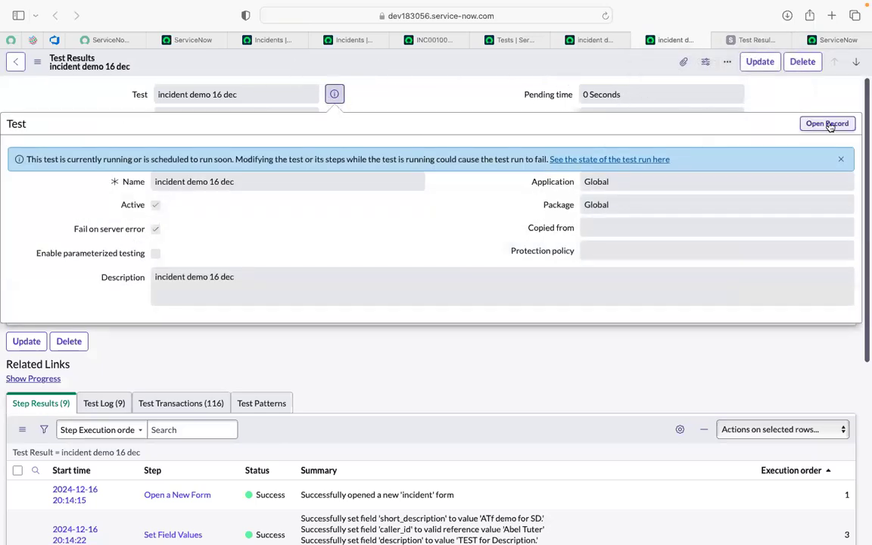
pyautogui.click(832, 124)
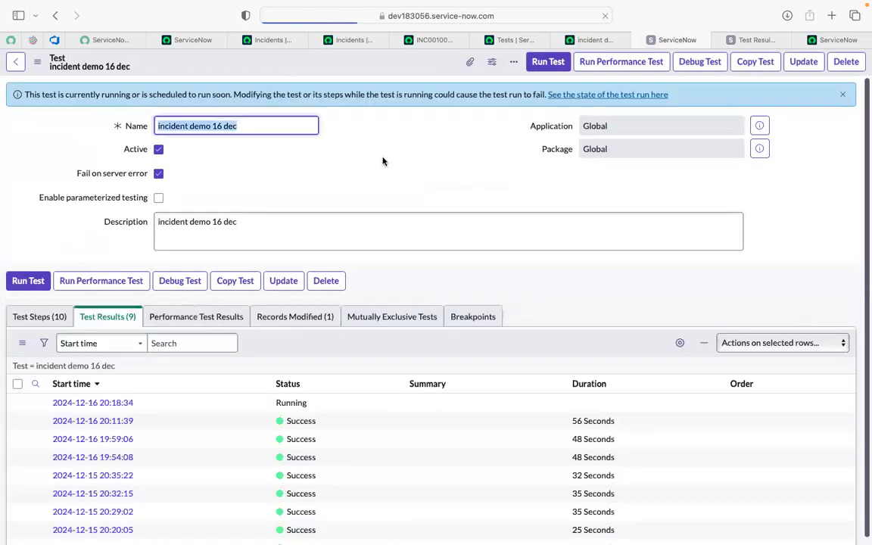
# - Reload the "incident demo 16 dec" test record and try to start another run in the current Safari session
pyautogui.click(382, 161)
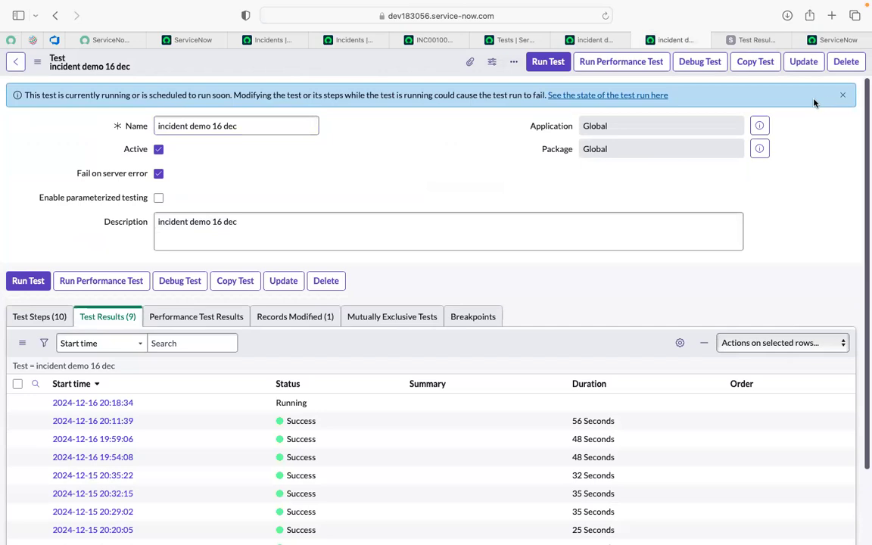
pyautogui.click(841, 97)
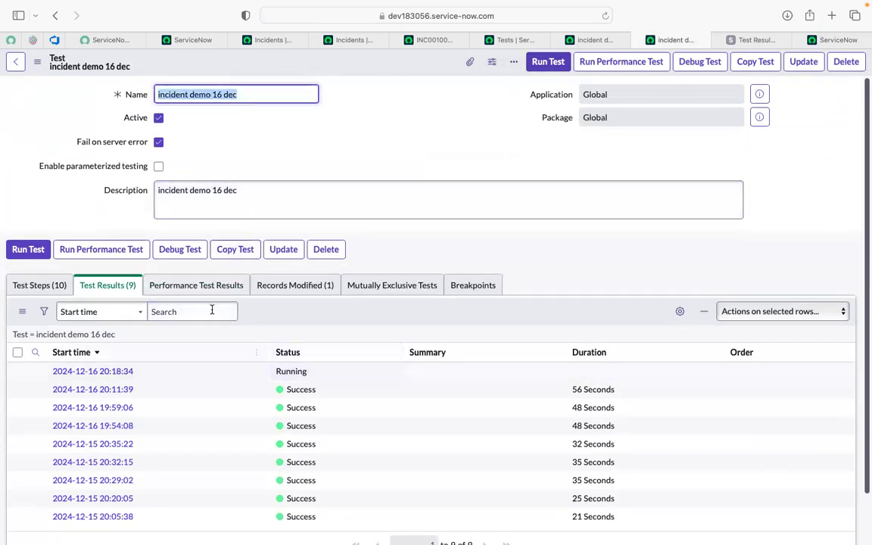
pyautogui.click(603, 17)
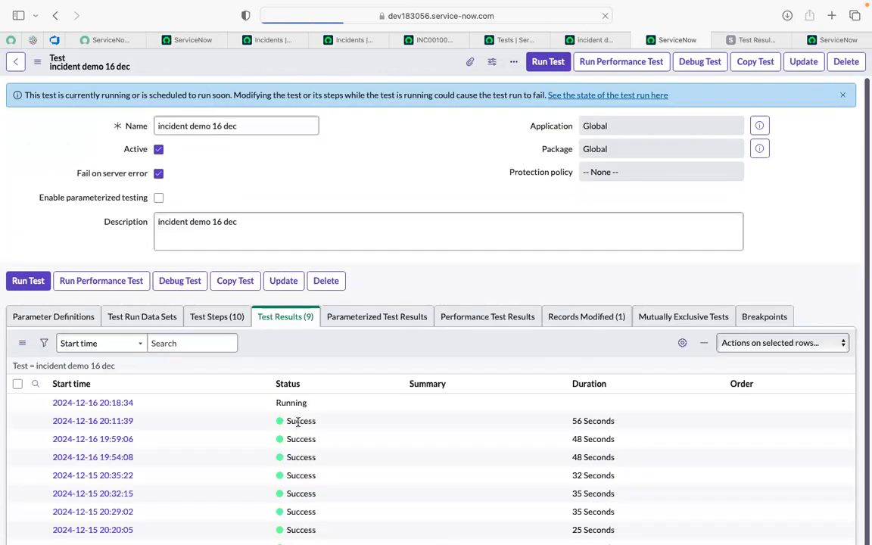
pyautogui.click(549, 63)
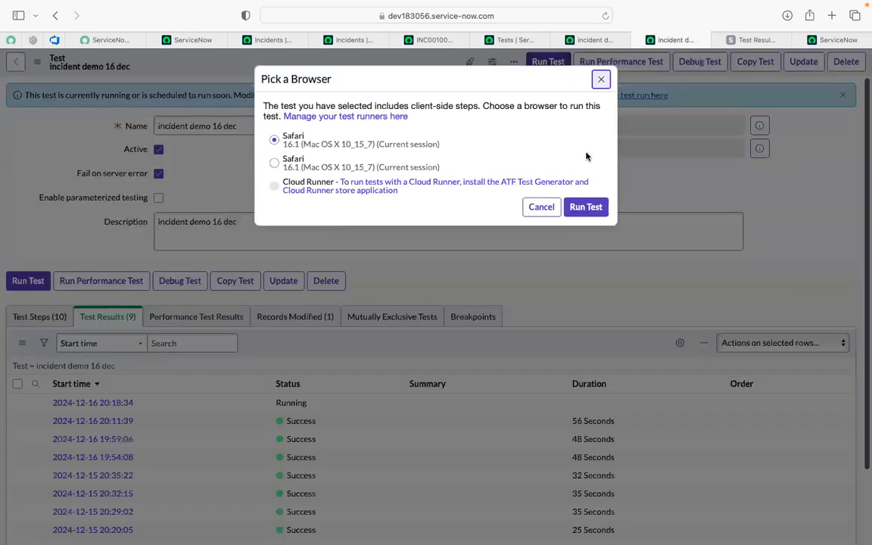
pyautogui.click(586, 206)
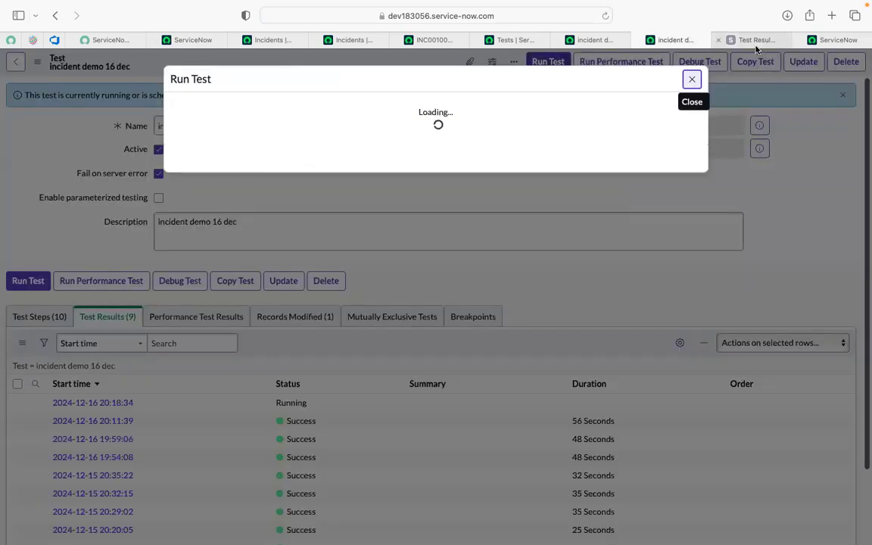
# - Compare the Client Test Runner, the in-progress results list and the progress of both "incident demo 16 dec" runs
pyautogui.click(824, 42)
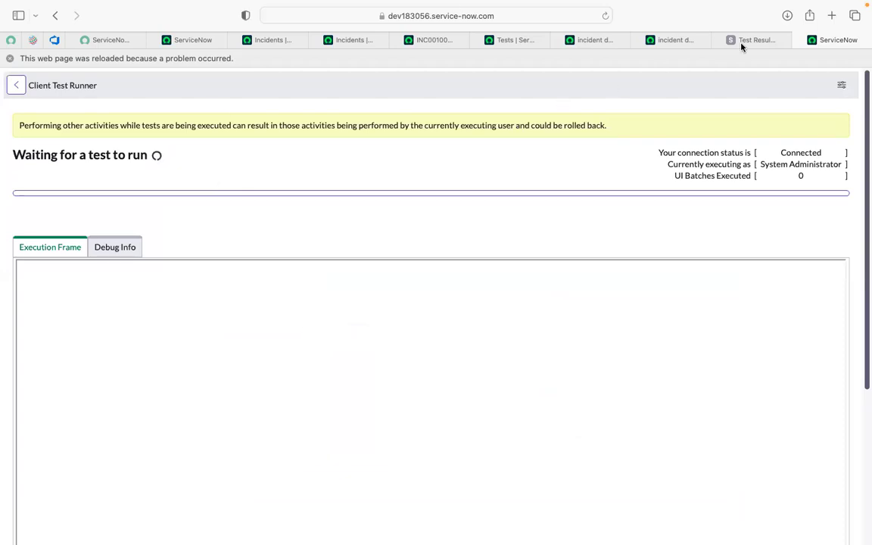
pyautogui.click(668, 44)
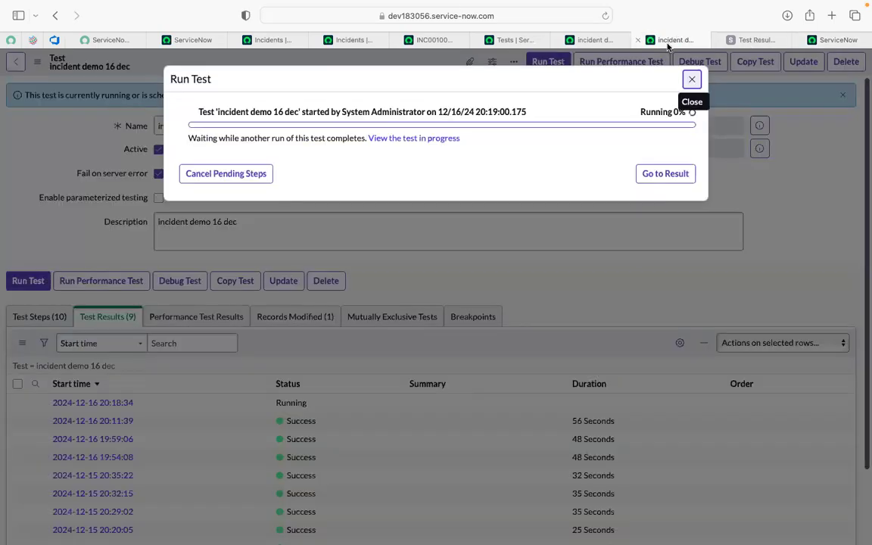
pyautogui.click(742, 37)
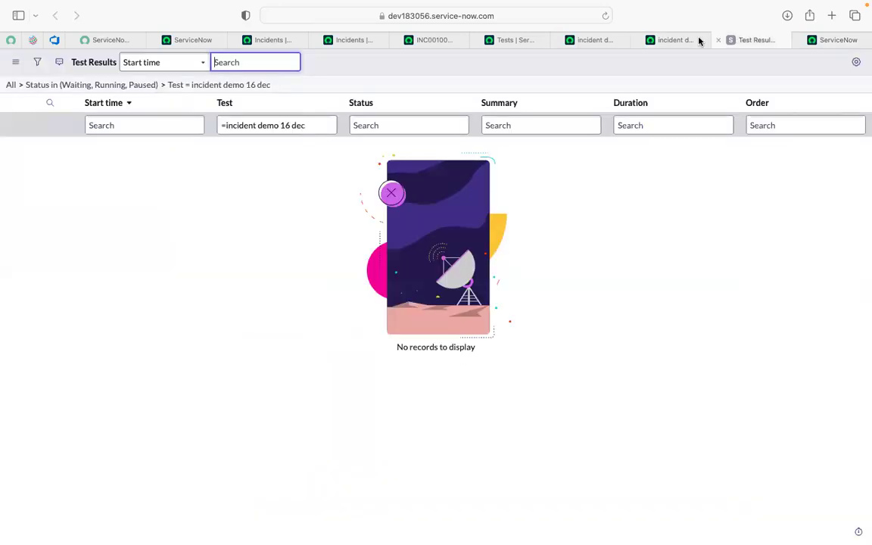
pyautogui.click(583, 38)
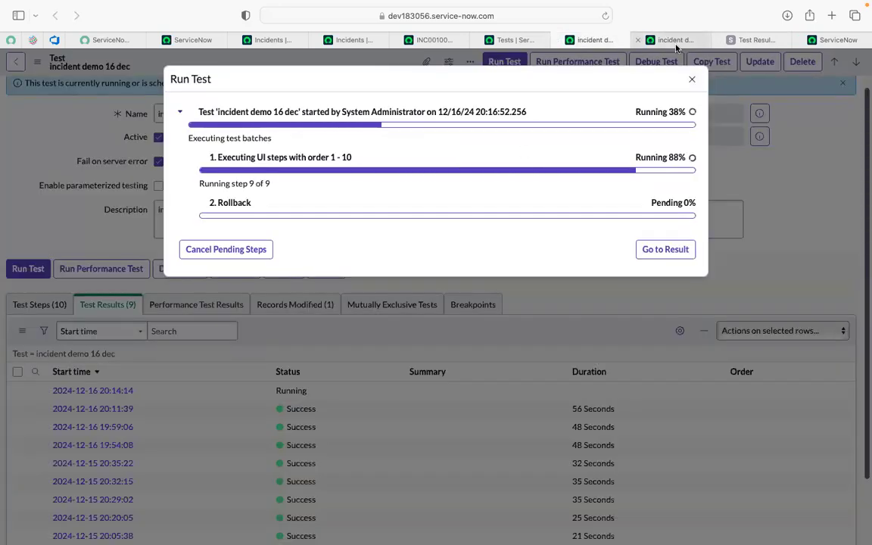
pyautogui.click(837, 42)
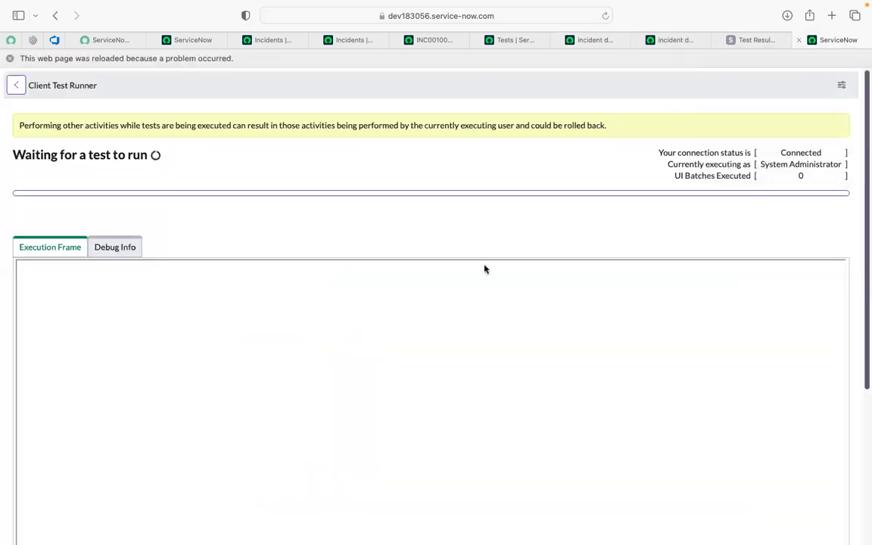
pyautogui.click(741, 41)
pyautogui.click(674, 44)
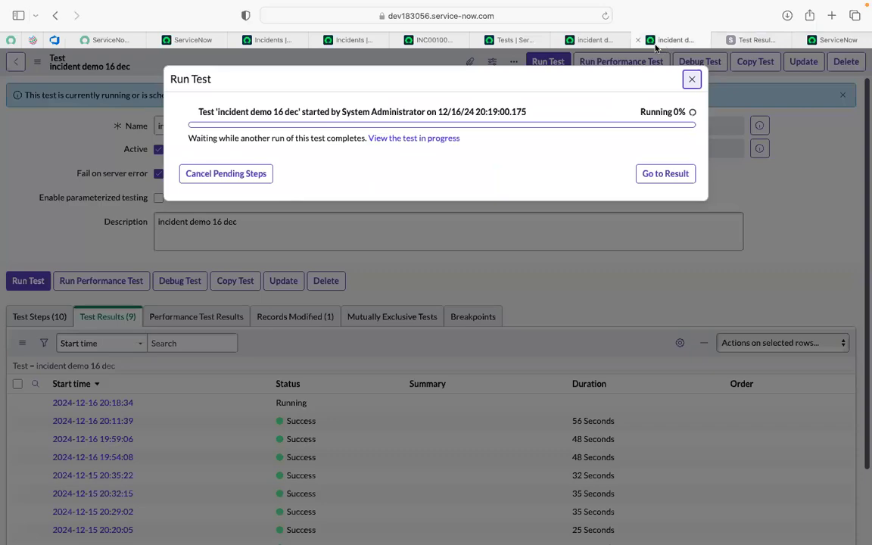
# - Dismiss the waiting run's progress and close the duplicate "incident demo 16 dec" test record page
pyautogui.click(692, 81)
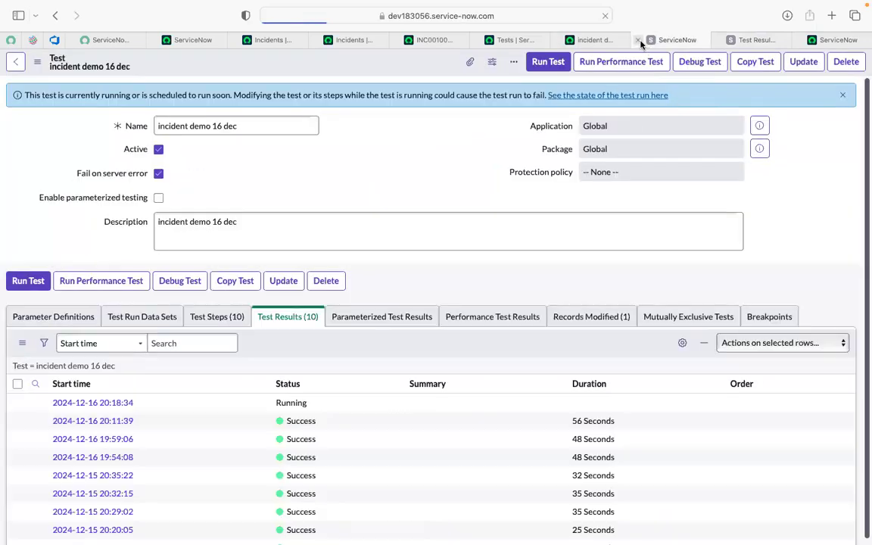
pyautogui.click(640, 42)
pyautogui.click(602, 44)
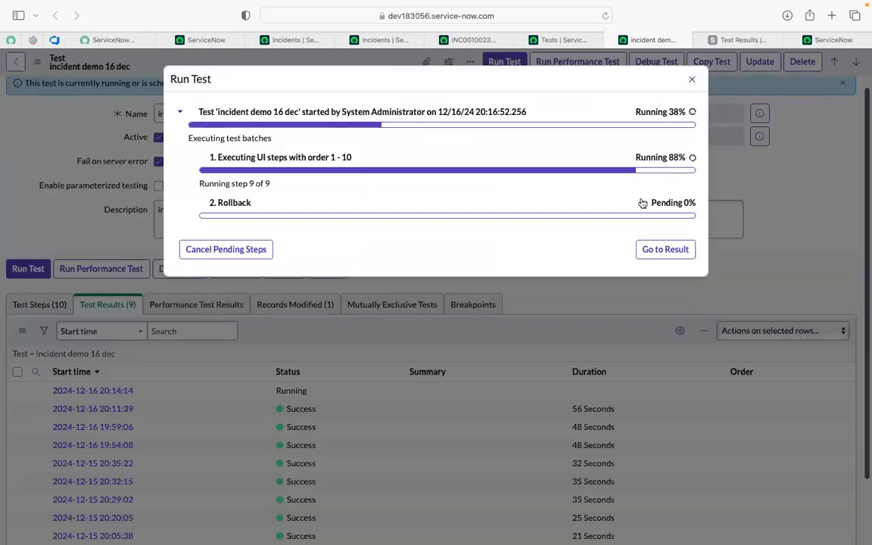
# - Recheck the Client Test Runner and the earlier run's progress, and close the filtered Test Results page
pyautogui.click(829, 39)
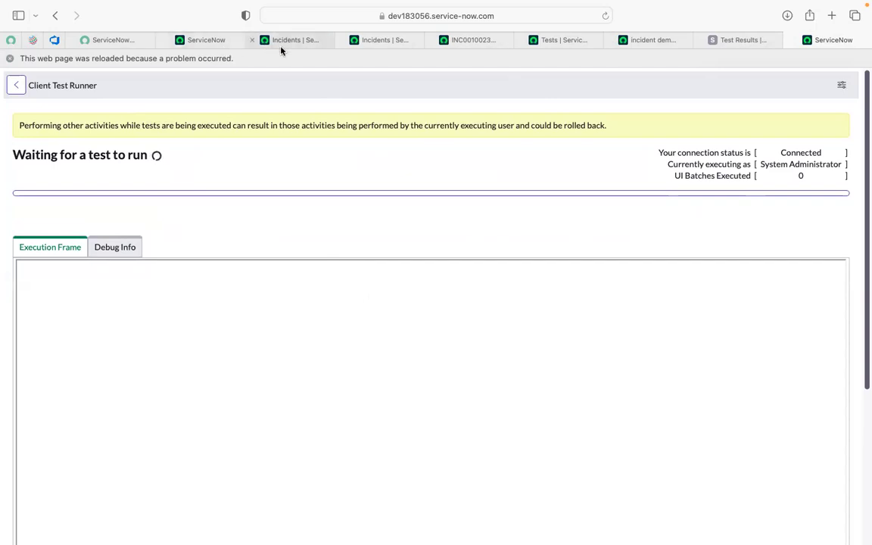
pyautogui.click(651, 39)
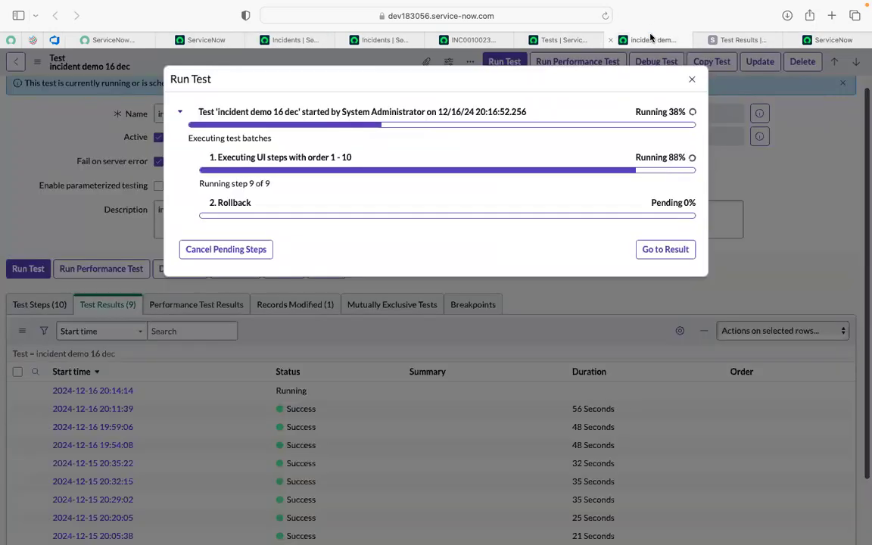
pyautogui.click(733, 42)
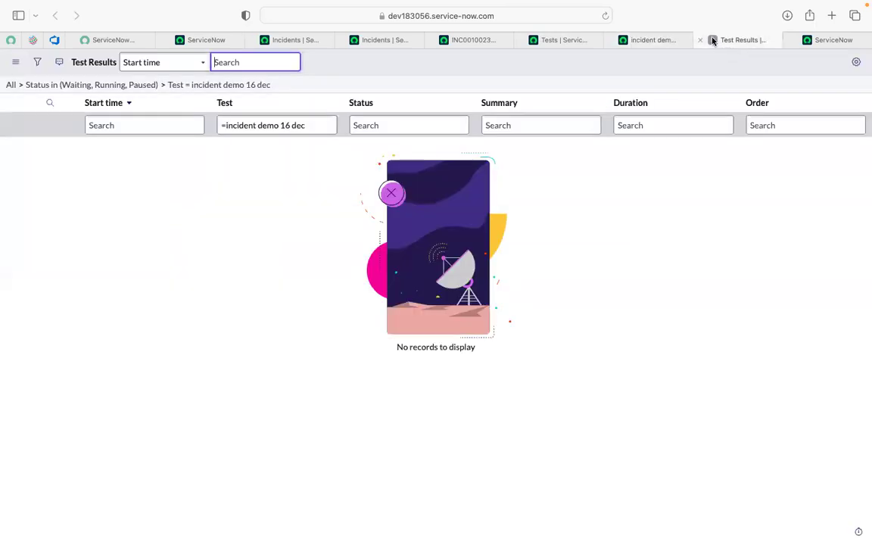
pyautogui.click(701, 40)
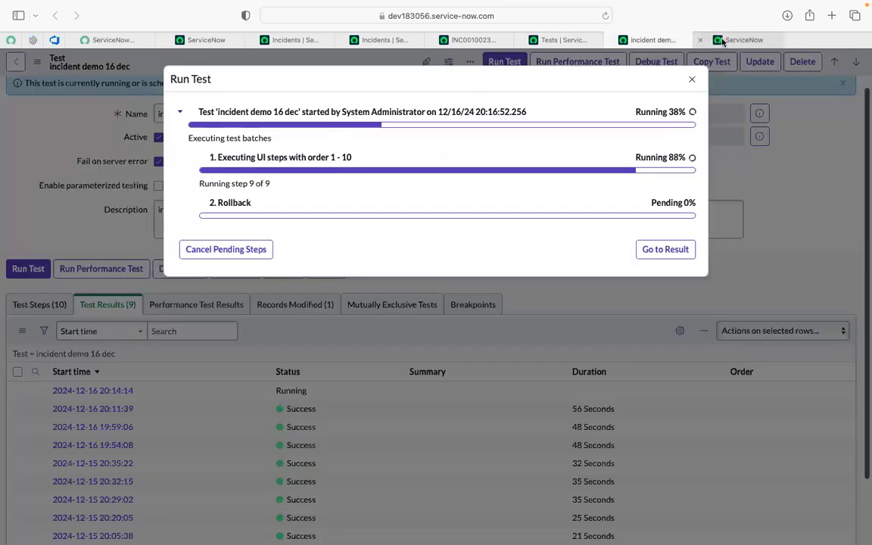
pyautogui.click(722, 42)
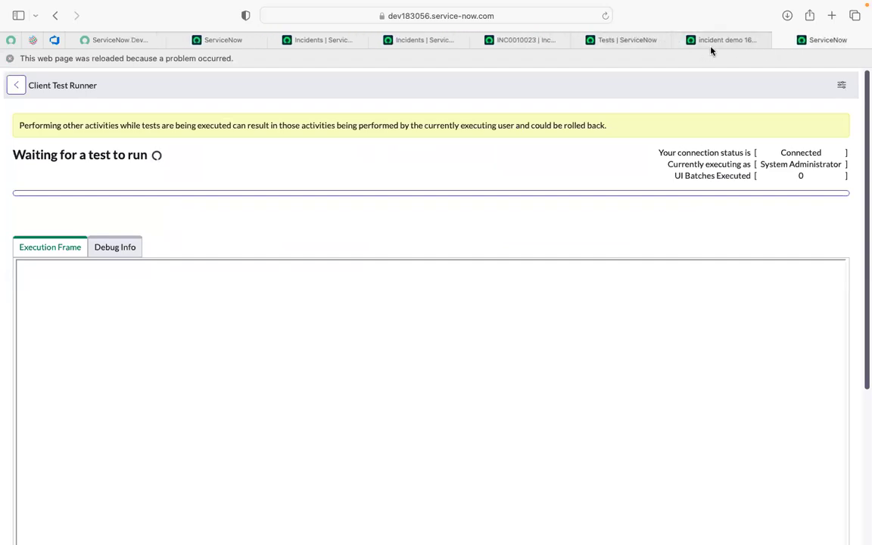
# - Cancel the pending steps of the "incident demo 16 dec" run started 12/16/24 20:16:52 and dismiss its progress
pyautogui.click(711, 46)
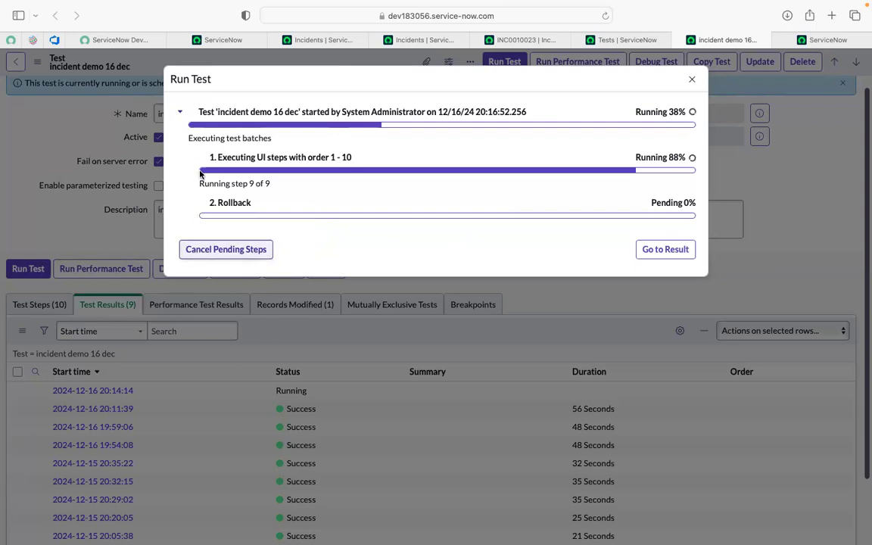
pyautogui.click(261, 250)
pyautogui.click(476, 133)
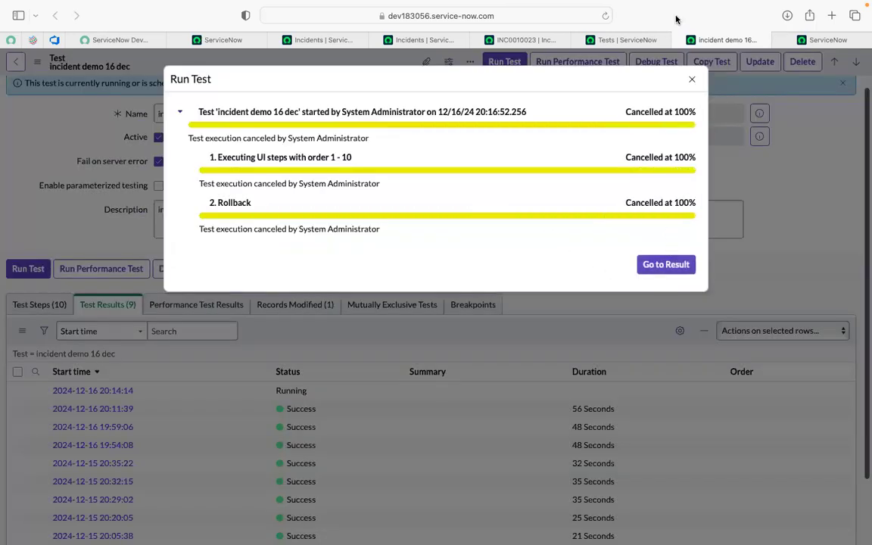
pyautogui.click(692, 80)
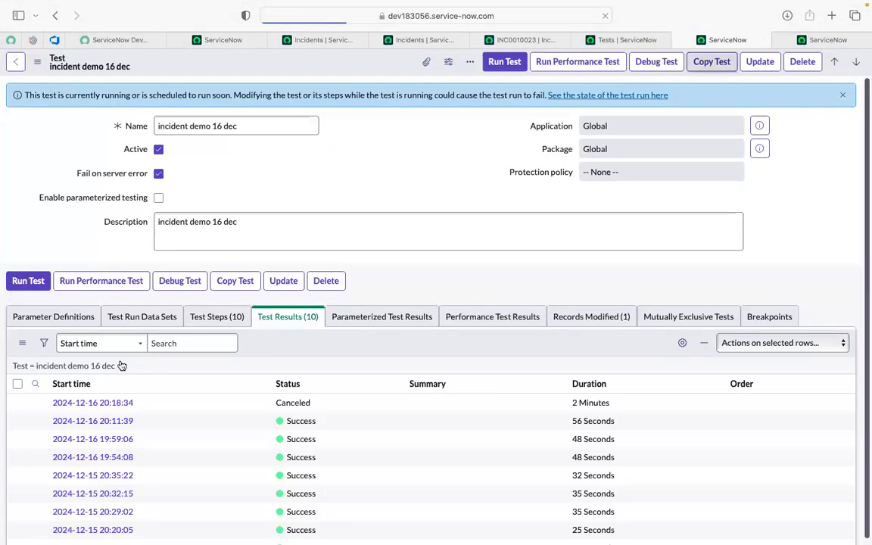
# - Delete the Pending test result with the empty start time together with its related test result item
pyautogui.scroll(-3, 166, 425)
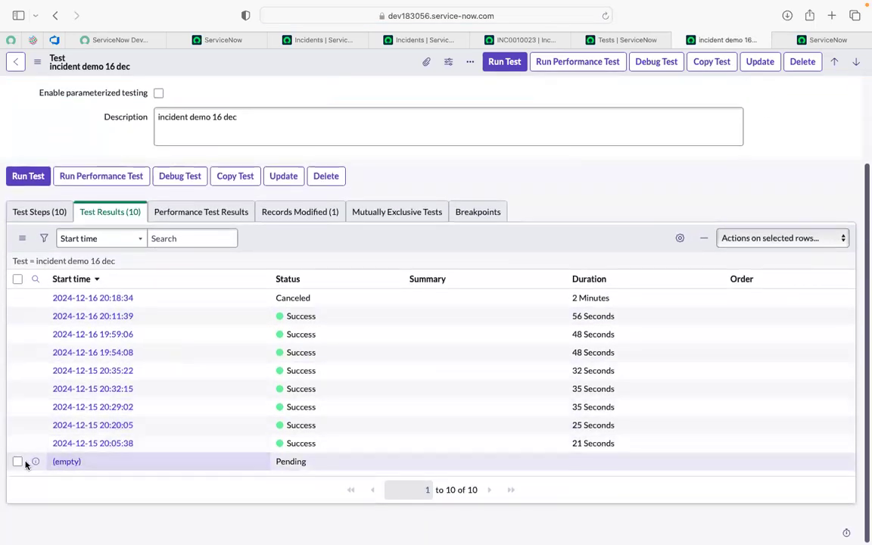
pyautogui.click(18, 461)
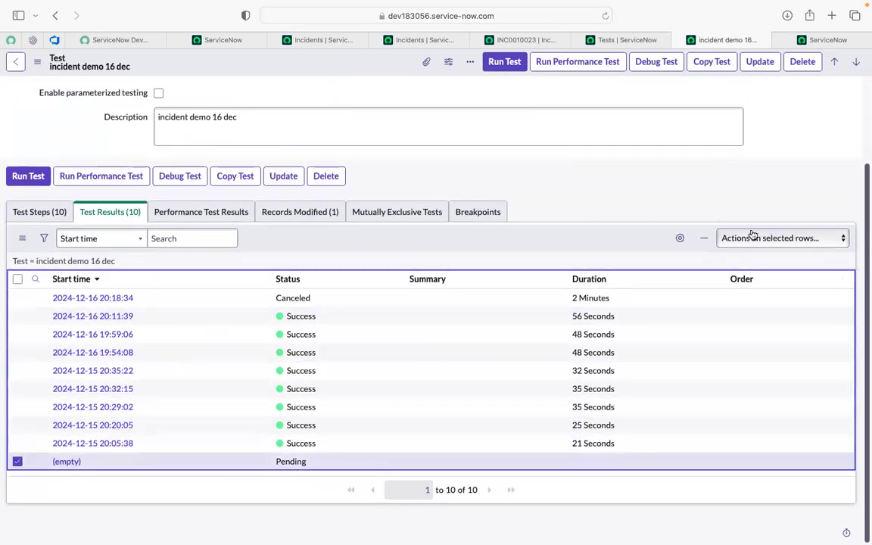
pyautogui.click(777, 239)
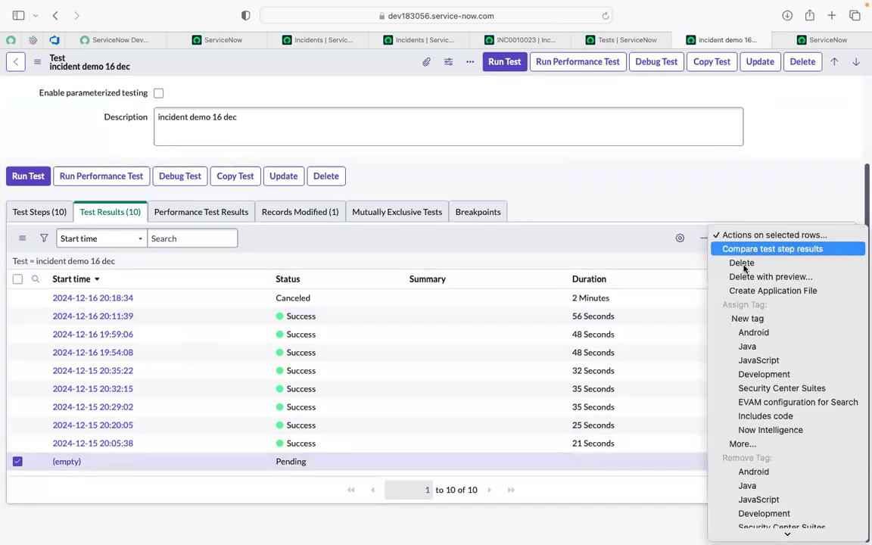
pyautogui.click(687, 168)
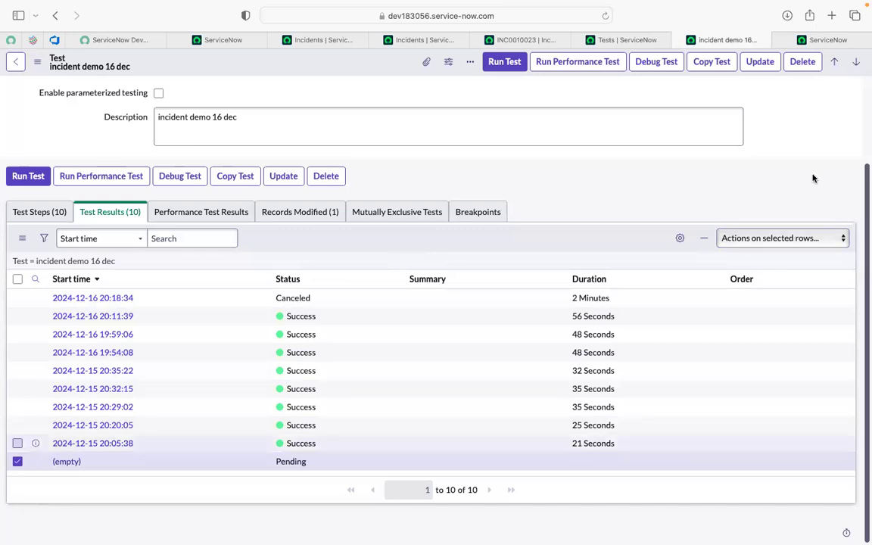
pyautogui.click(755, 235)
pyautogui.click(744, 261)
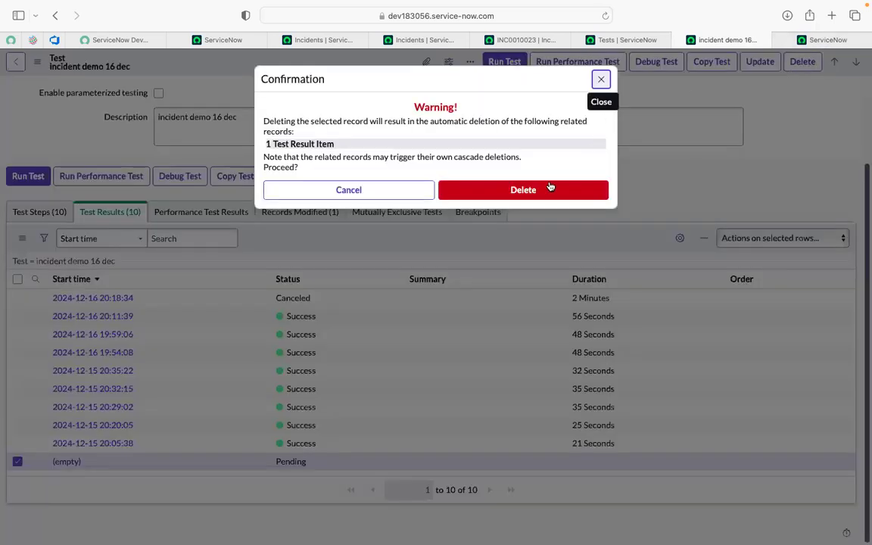
pyautogui.click(550, 188)
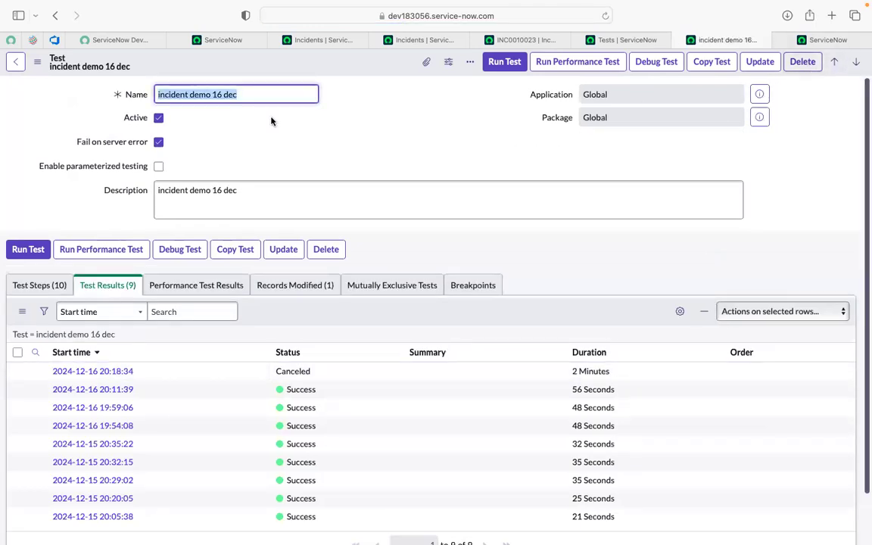
pyautogui.click(332, 137)
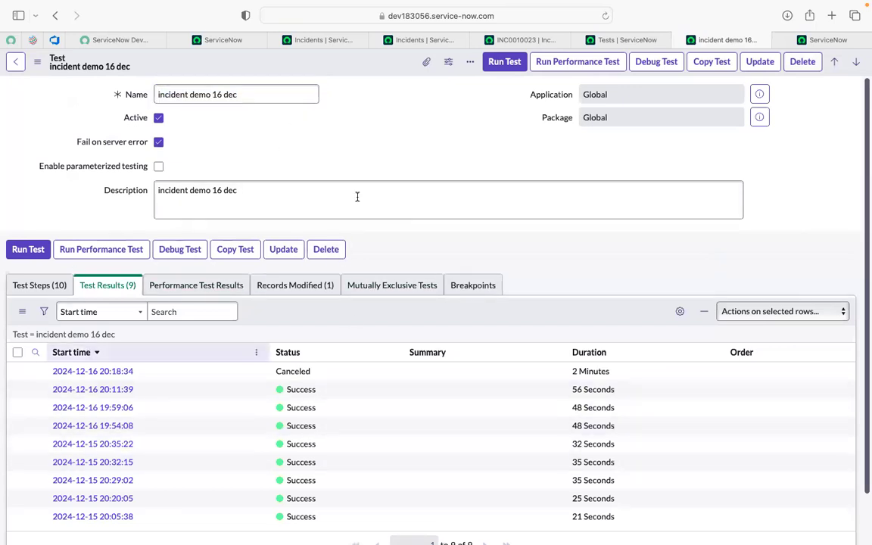
# - Open the Field State Validation test step with execution order 9 from the test's steps
pyautogui.scroll(-2, 535, 266)
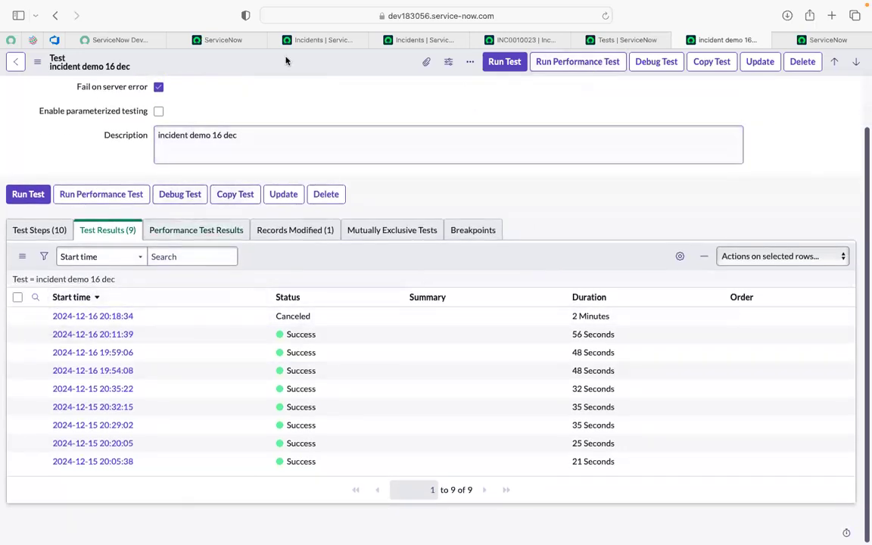
pyautogui.click(47, 231)
pyautogui.scroll(-5, 131, 484)
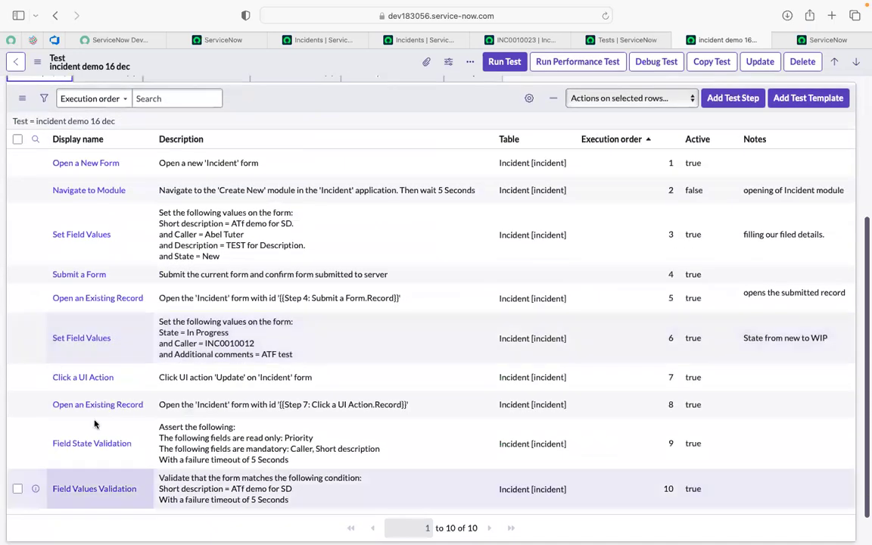
pyautogui.keyDown('super'); pyautogui.click(87, 444); pyautogui.keyUp('super')
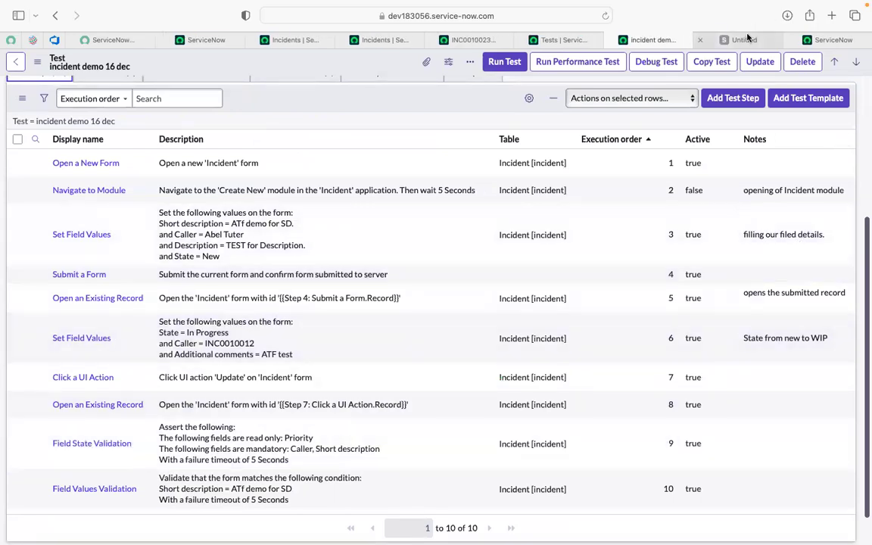
pyautogui.click(746, 39)
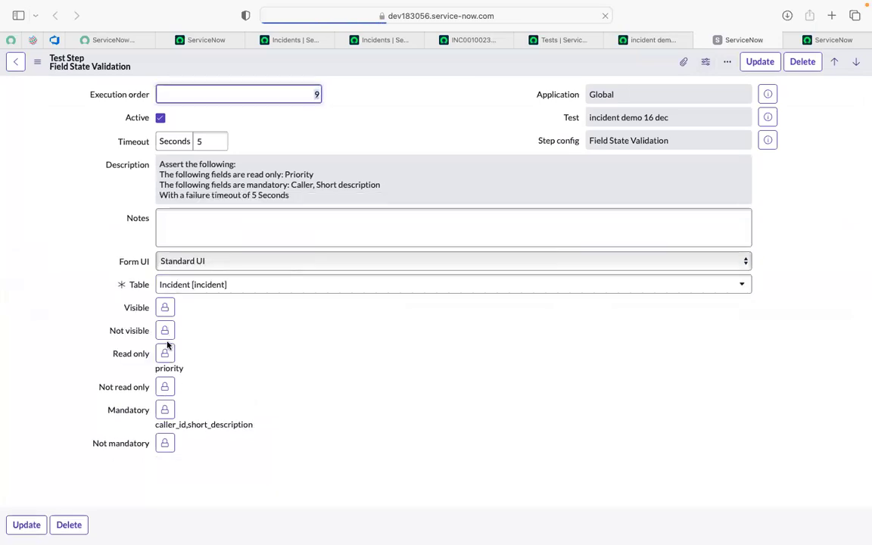
# - Remove Short description from the Mandatory fields of the Field State Validation step
pyautogui.click(163, 410)
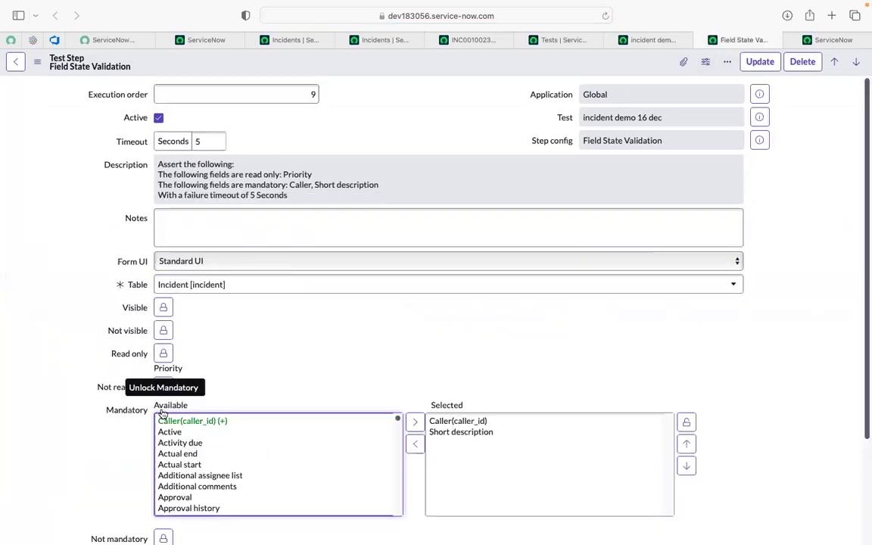
pyautogui.click(460, 432)
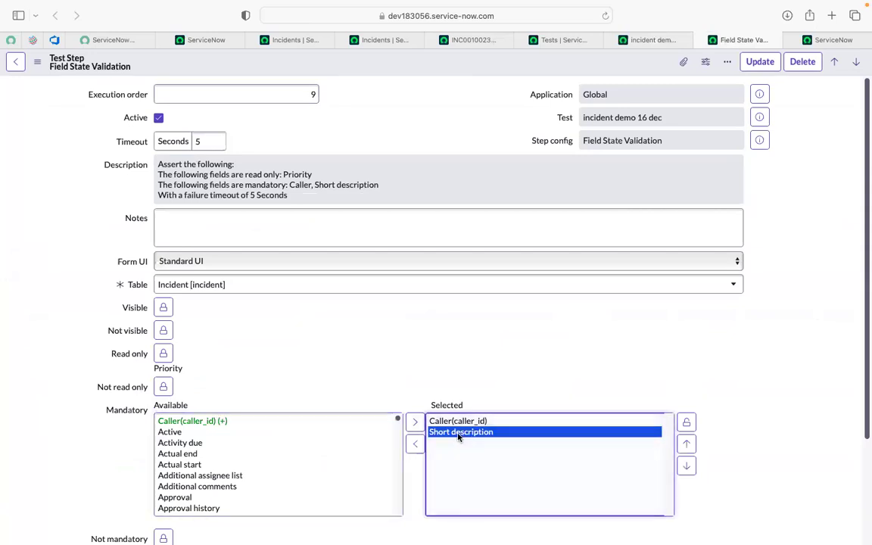
pyautogui.click(415, 443)
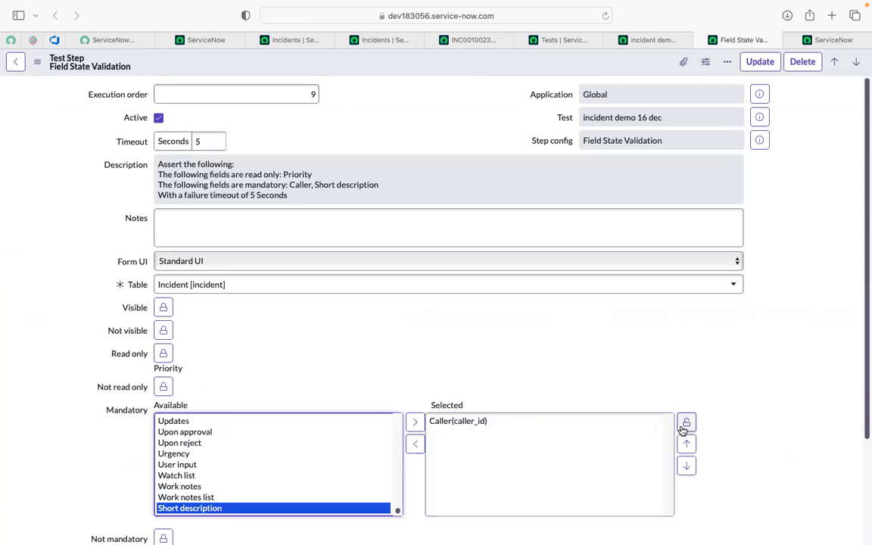
# - Add Short description to the Not mandatory fields of the Field State Validation step and save the step
pyautogui.click(686, 422)
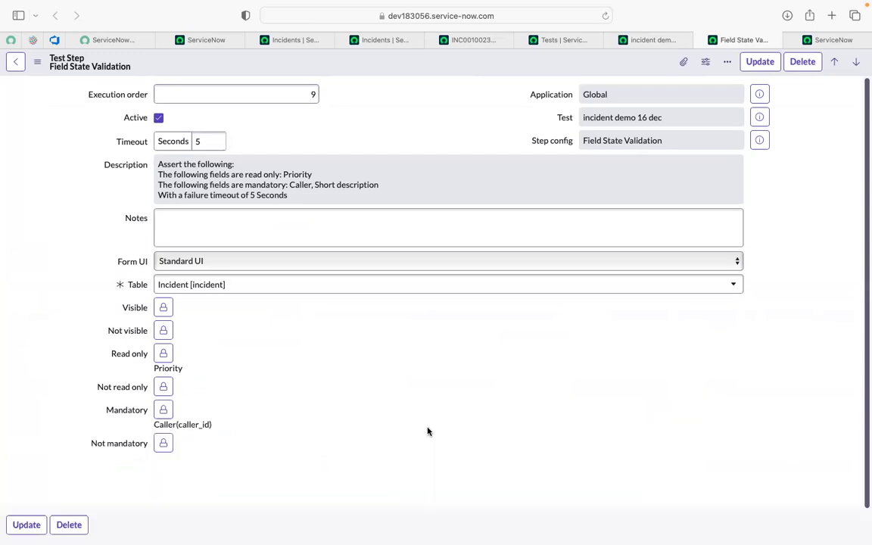
pyautogui.click(161, 444)
pyautogui.scroll(-5, 282, 482)
pyautogui.click(283, 483)
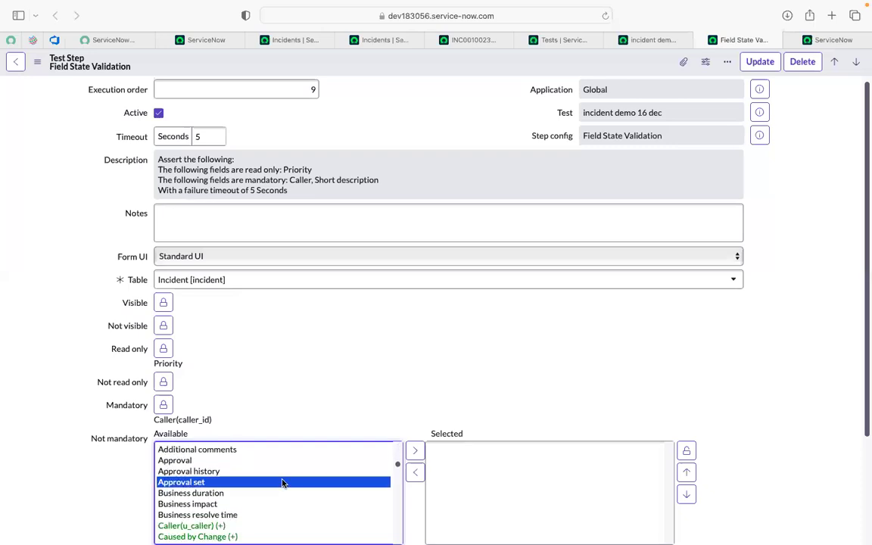
pyautogui.write('sh')
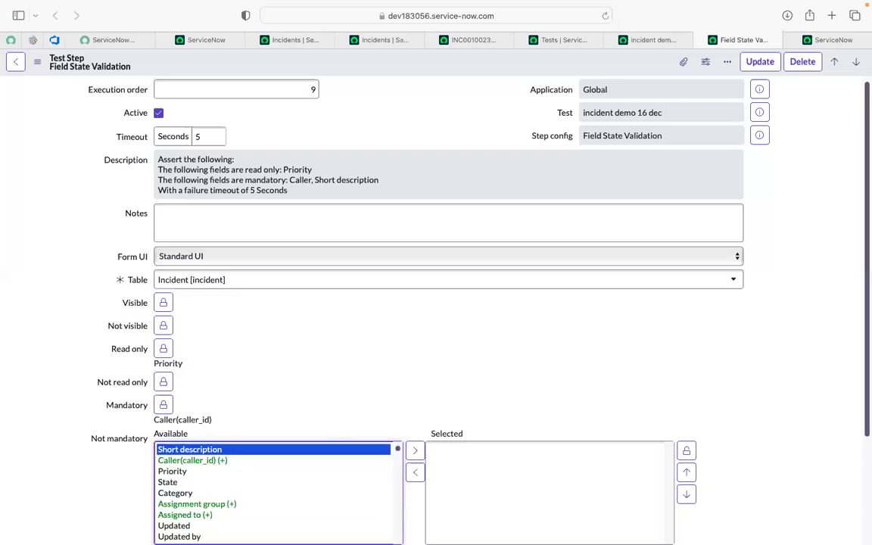
pyautogui.click(415, 450)
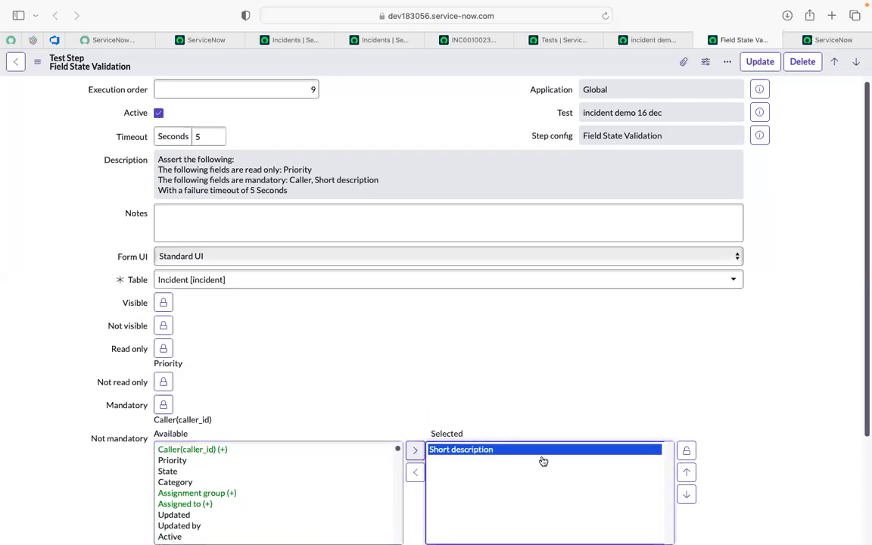
pyautogui.click(689, 452)
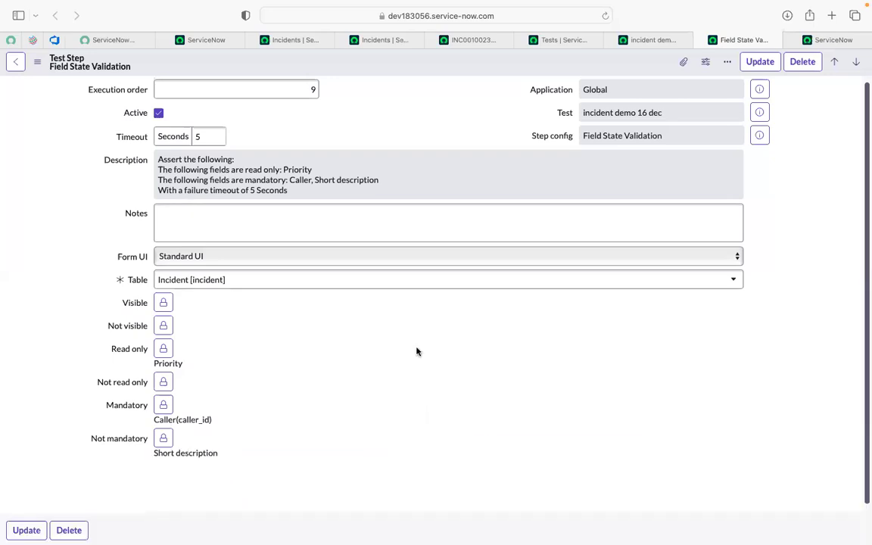
pyautogui.scroll(-1, 416, 351)
pyautogui.click(29, 487)
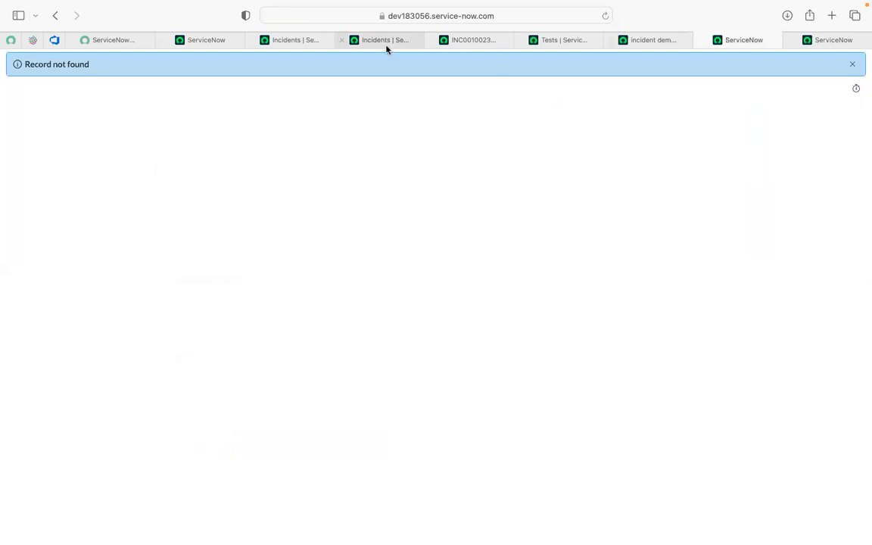
# - Close the leftover record, incident list and INC0010023 browser pages, keeping the "incident demo 16 dec" test record open
pyautogui.click(769, 39)
pyautogui.click(798, 44)
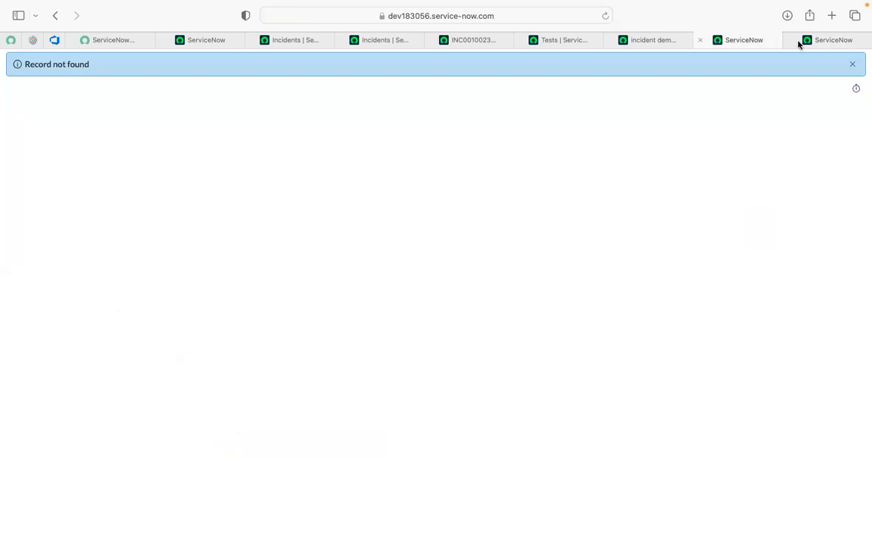
pyautogui.click(790, 42)
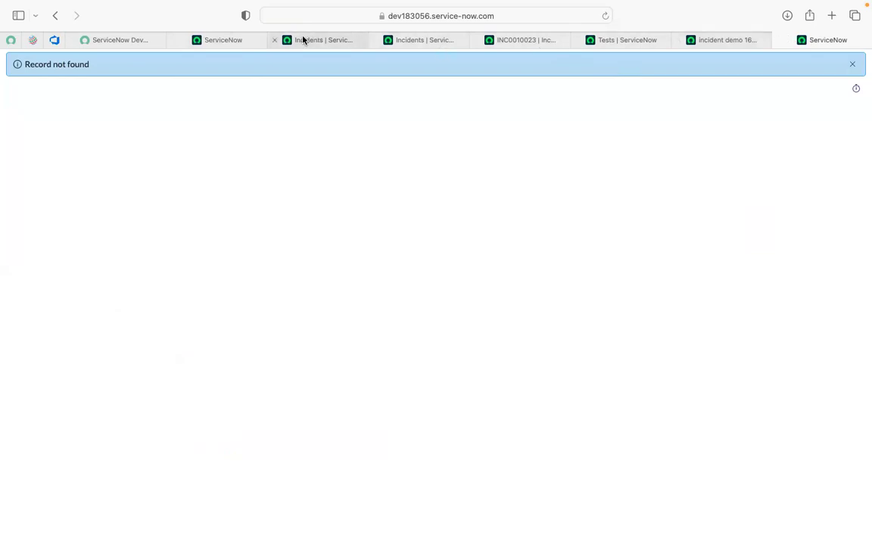
pyautogui.click(282, 41)
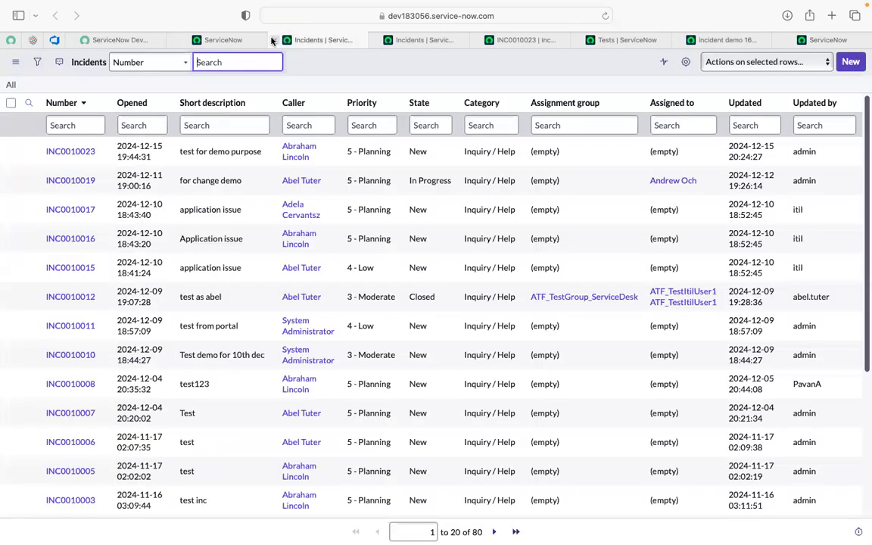
pyautogui.press('super+w')
pyautogui.press('super+w')
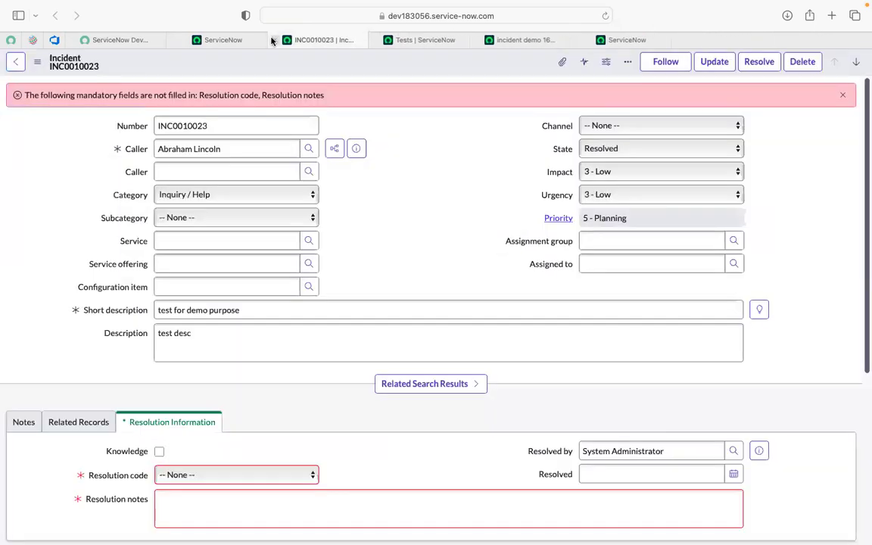
pyautogui.click(273, 40)
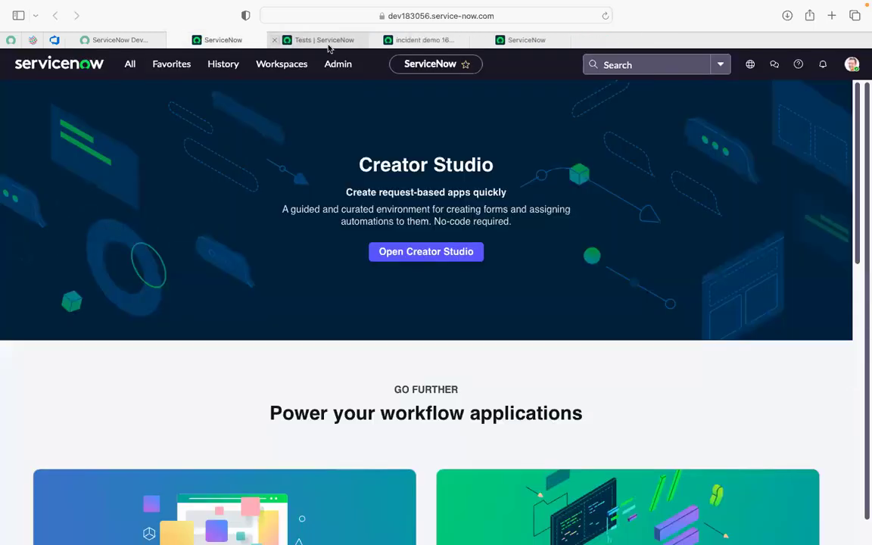
pyautogui.click(323, 42)
pyautogui.click(393, 43)
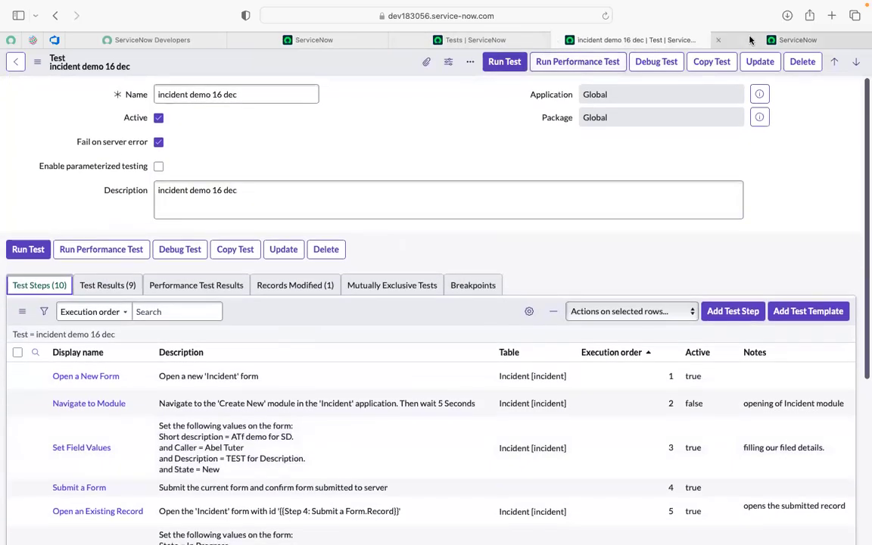
pyautogui.click(730, 41)
pyautogui.click(719, 41)
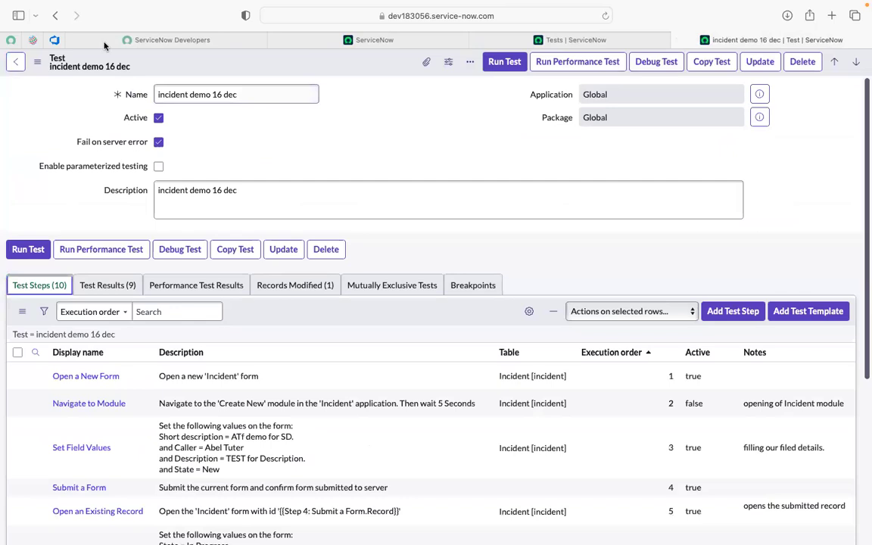
# - Reload the test record and check the Field State Validation description for Short description as a non-mandatory field
pyautogui.click(604, 16)
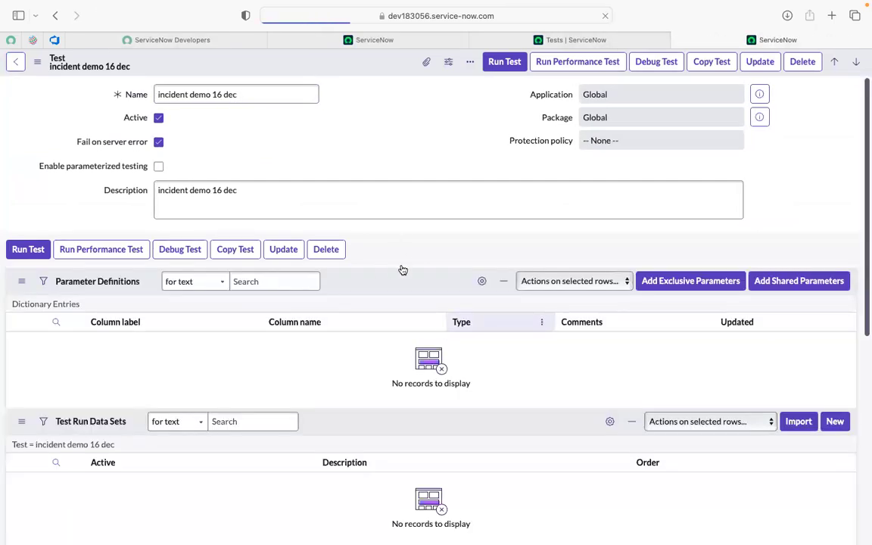
pyautogui.scroll(-5, 399, 271)
pyautogui.scroll(1, 399, 449)
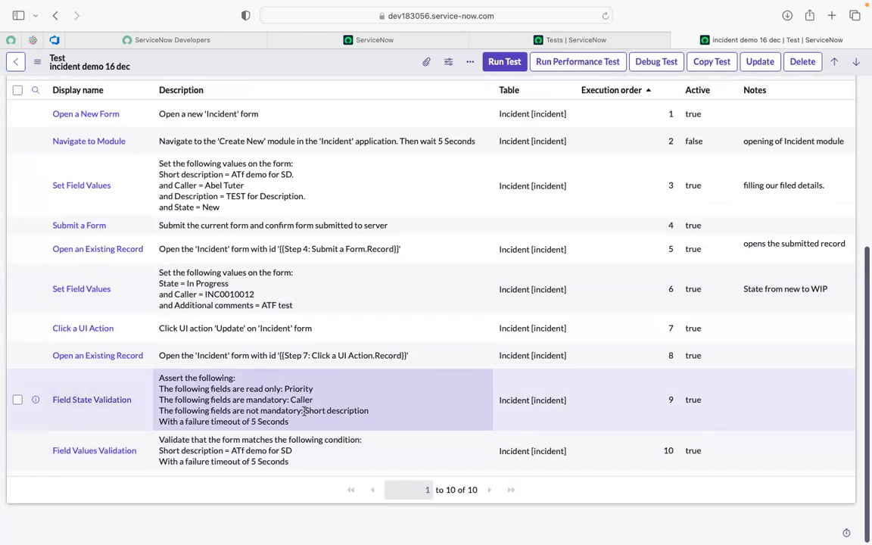
pyautogui.moveTo(306, 410); pyautogui.dragTo(360, 410)
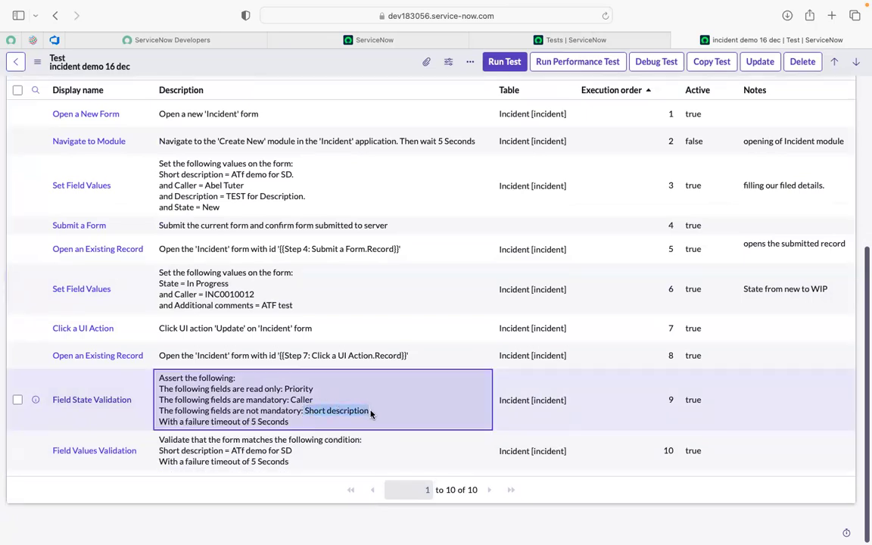
pyautogui.scroll(5, 363, 249)
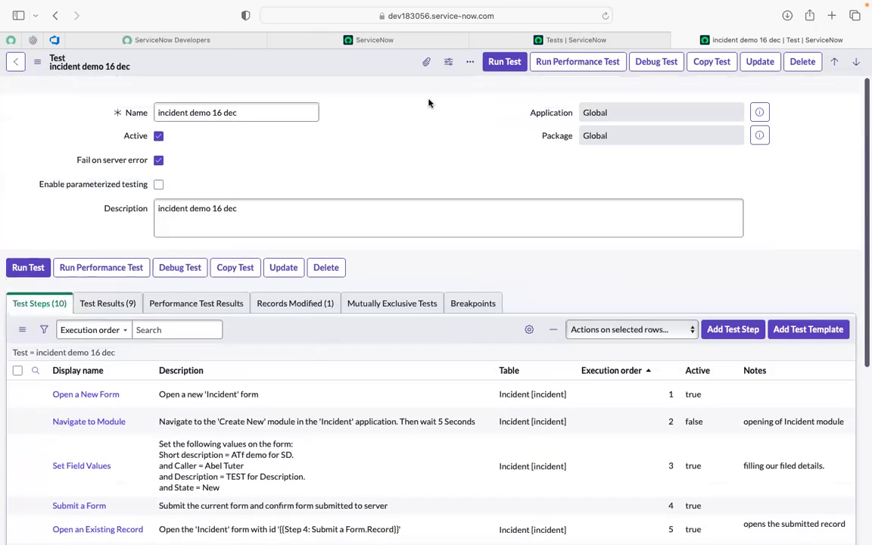
# - Run the "incident demo 16 dec" test in the current Safari session and open the Client Test Runner to execute it
pyautogui.click(505, 62)
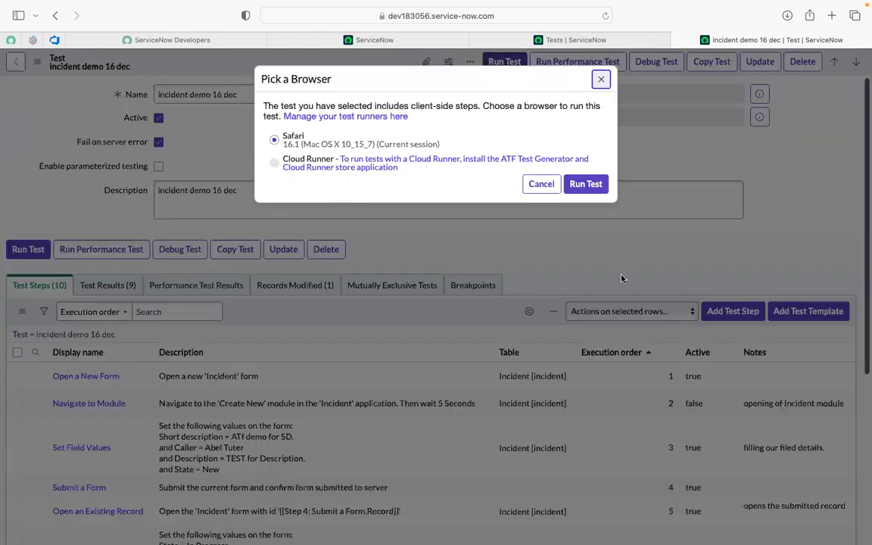
pyautogui.click(585, 184)
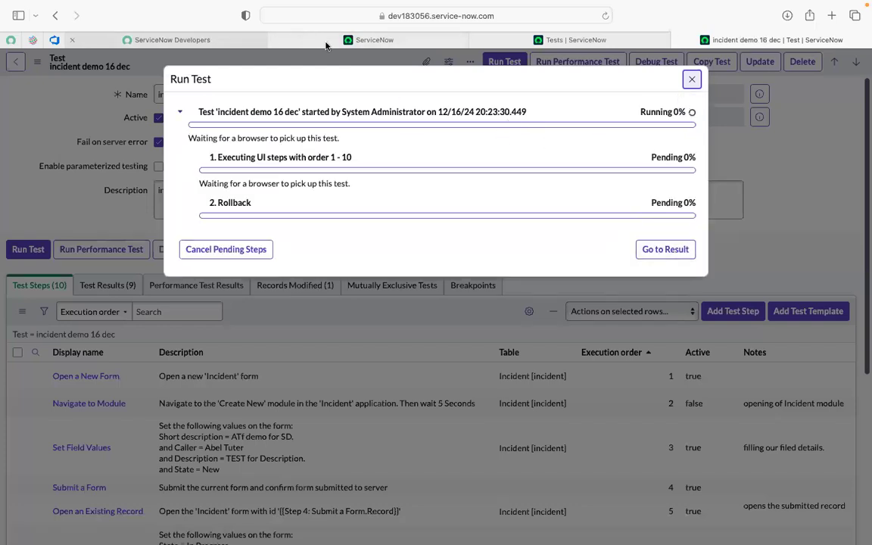
pyautogui.click(363, 41)
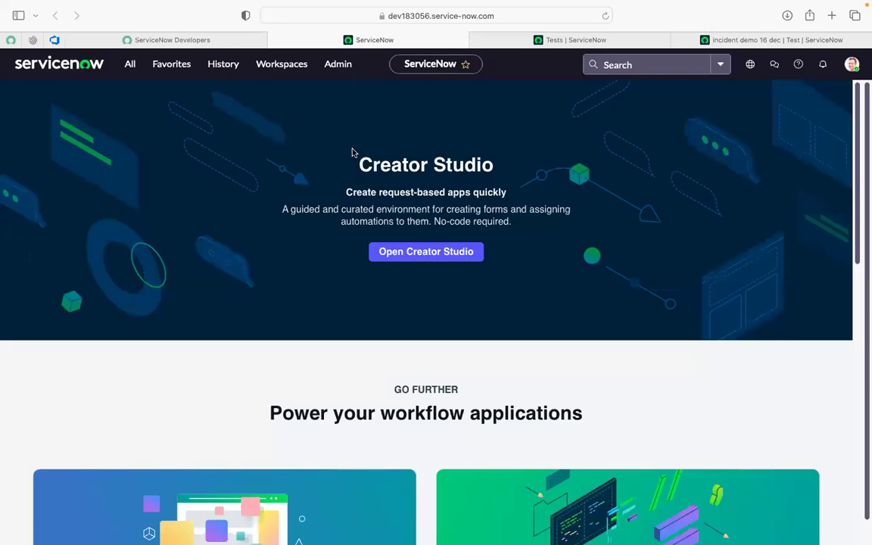
pyautogui.click(125, 69)
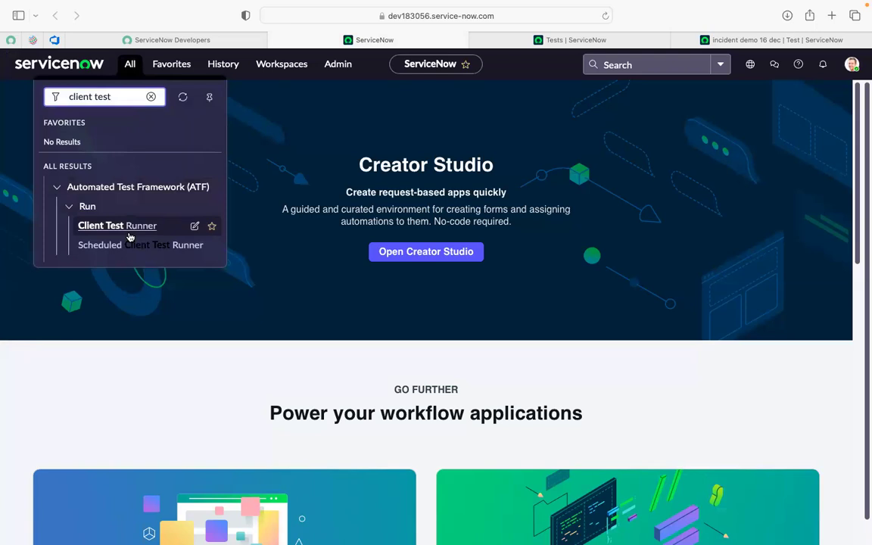
pyautogui.keyDown('super'); pyautogui.click(128, 235); pyautogui.keyUp('super')
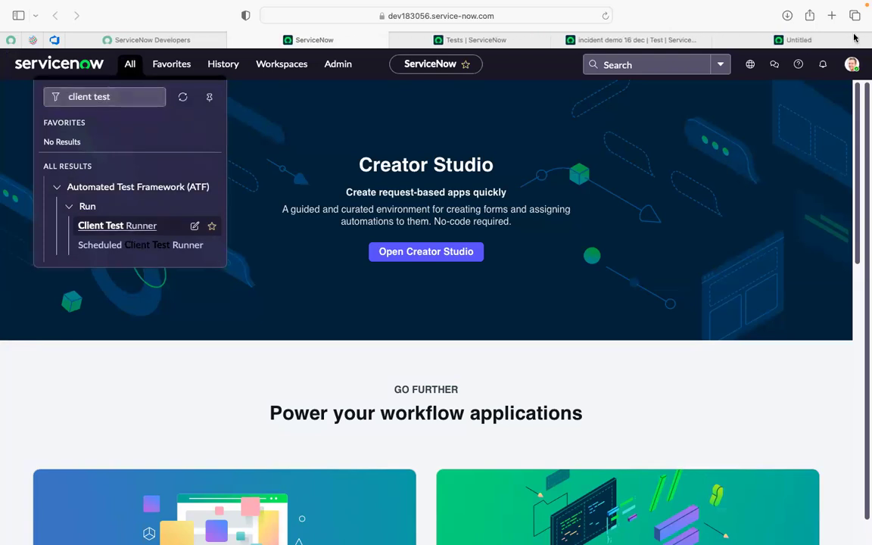
pyautogui.click(809, 40)
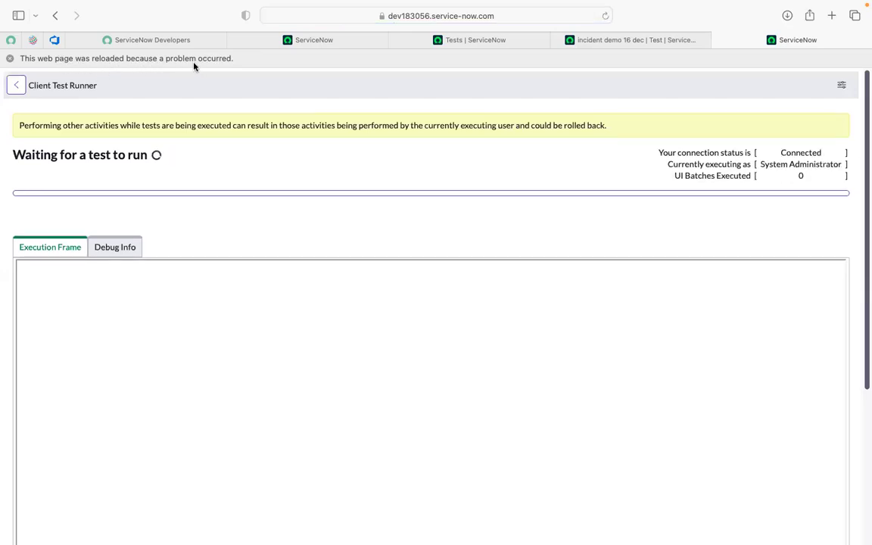
# - Compare the run's progress on the test record with the status in the Client Test Runner
pyautogui.click(613, 41)
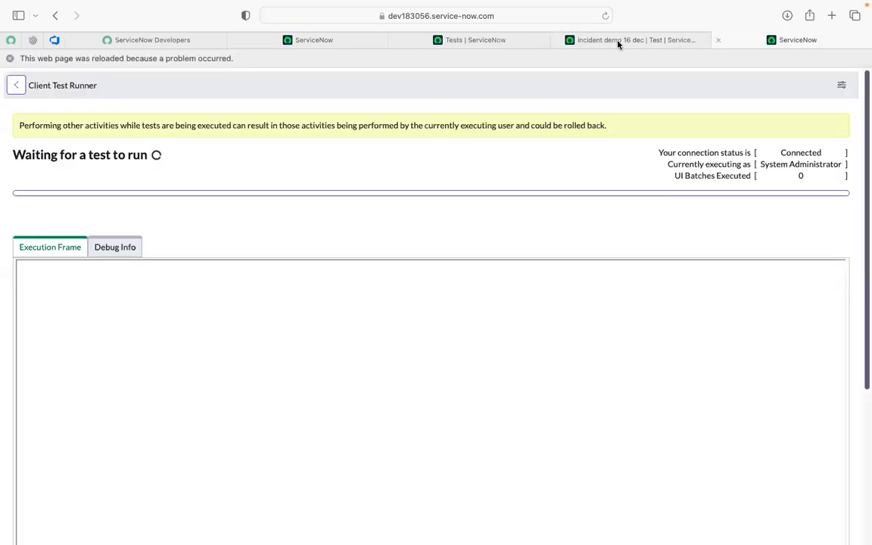
pyautogui.click(618, 42)
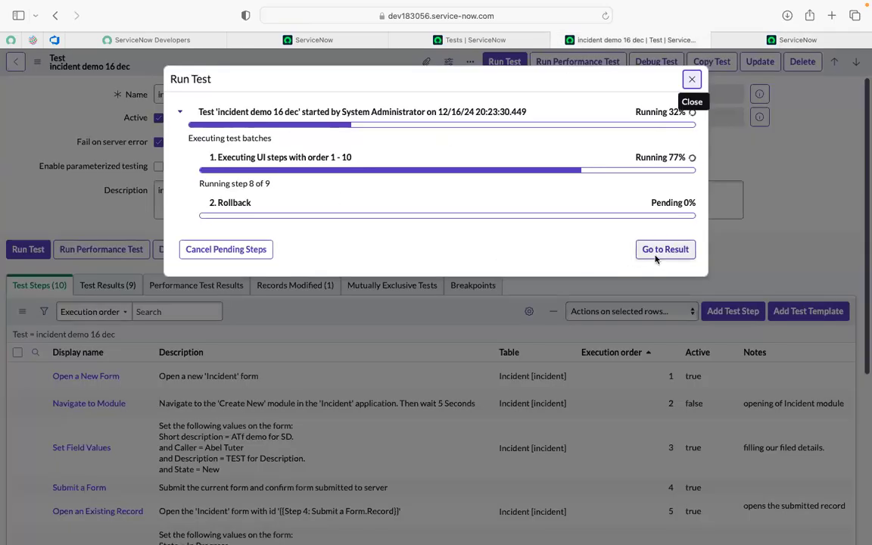
pyautogui.click(750, 40)
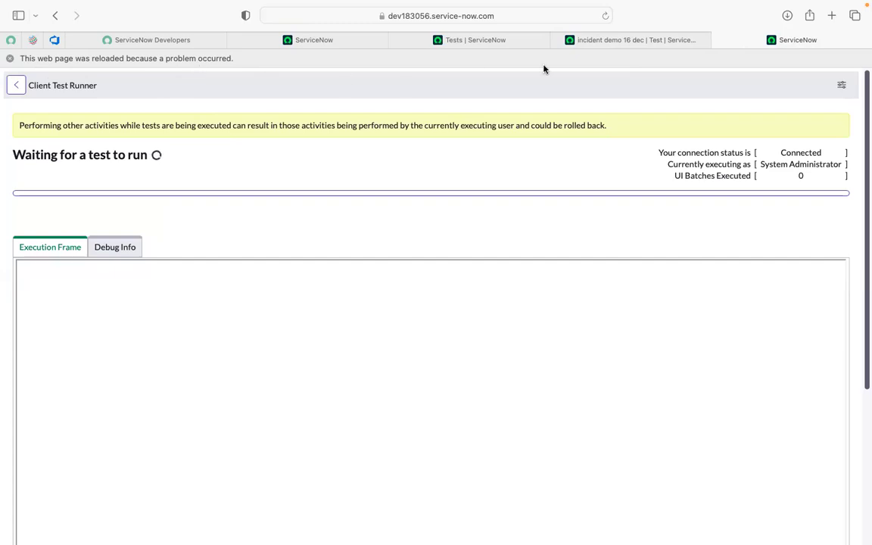
# - Cancel the pending steps of the test run started 12/16/24 20:23:30 and dismiss its progress
pyautogui.click(597, 40)
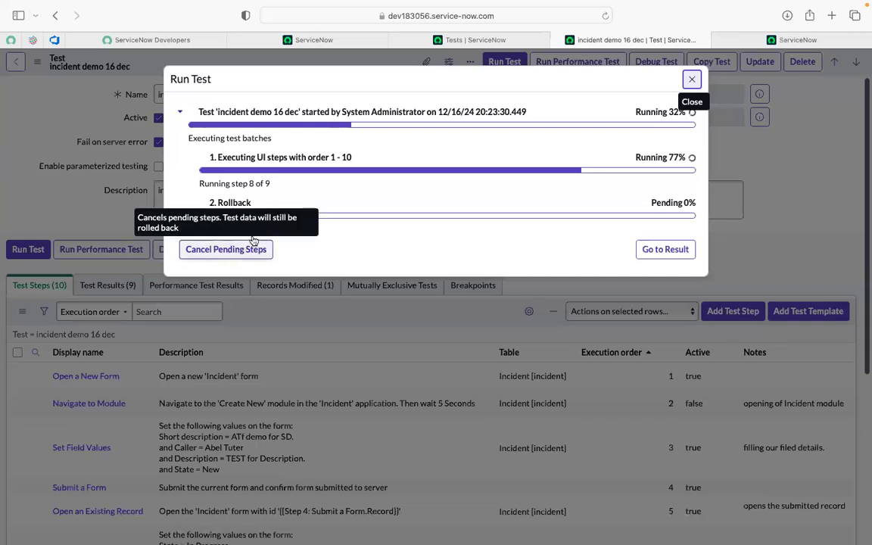
pyautogui.click(227, 249)
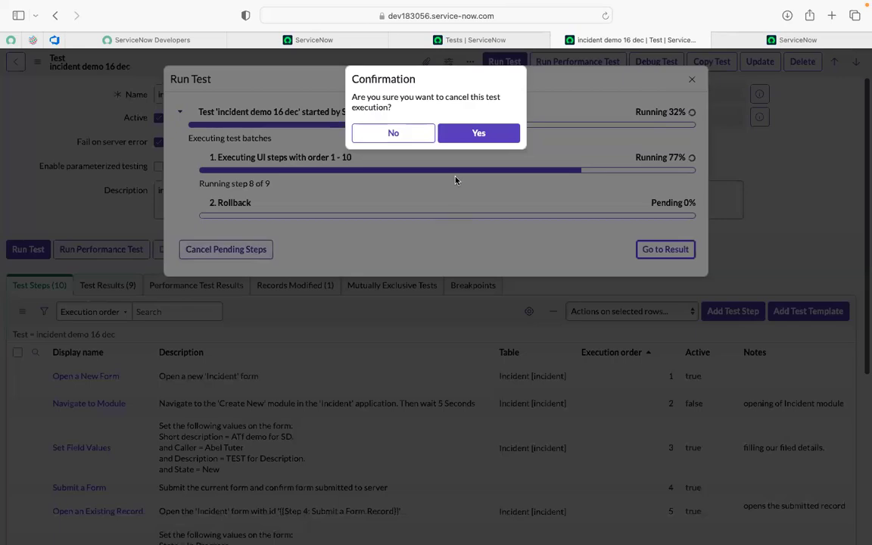
pyautogui.click(473, 133)
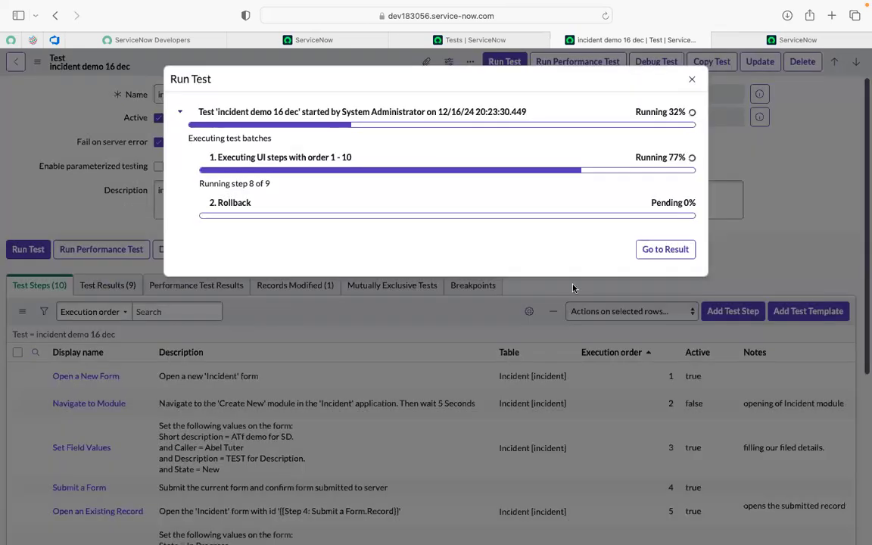
pyautogui.click(694, 83)
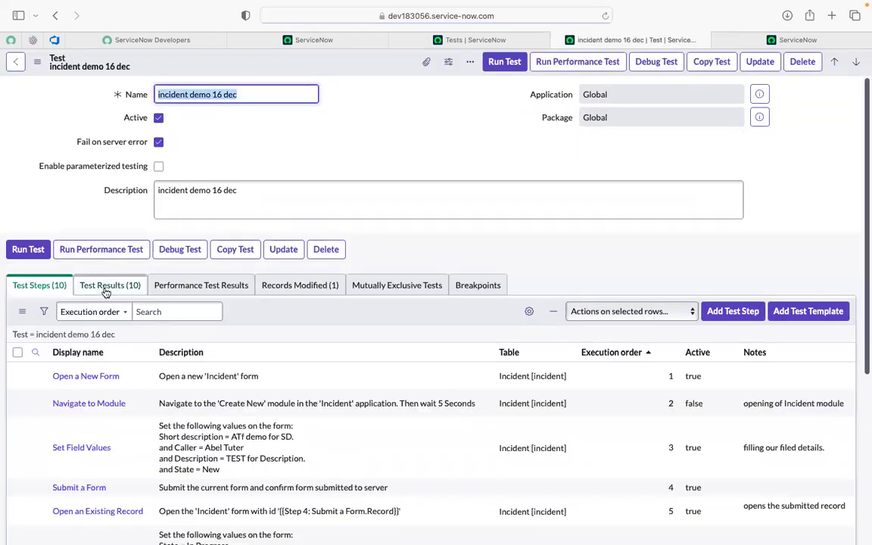
pyautogui.click(106, 285)
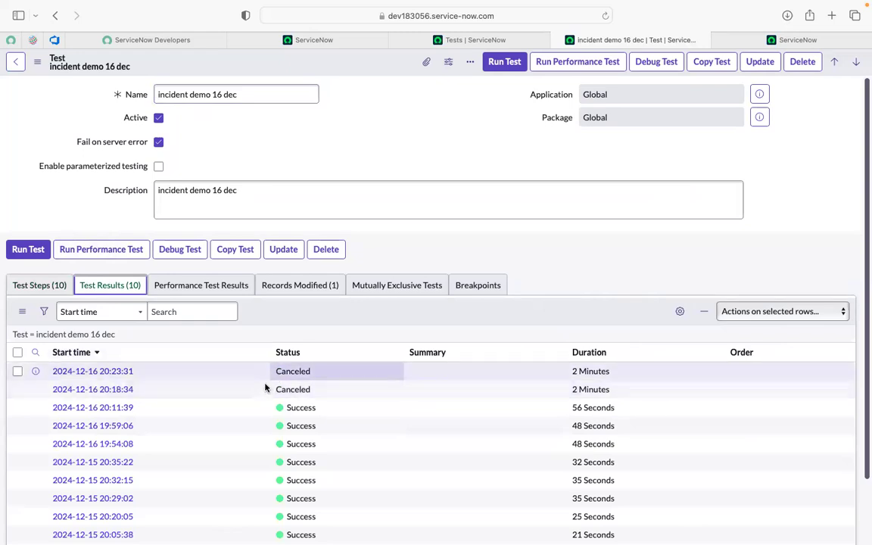
pyautogui.scroll(-2, 266, 386)
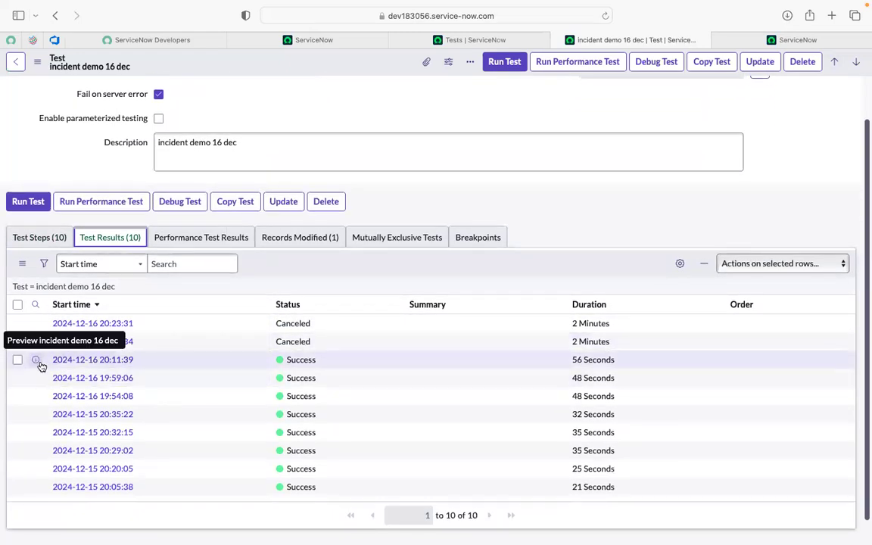
pyautogui.keyDown('super'); pyautogui.click(67, 361); pyautogui.keyUp('super')
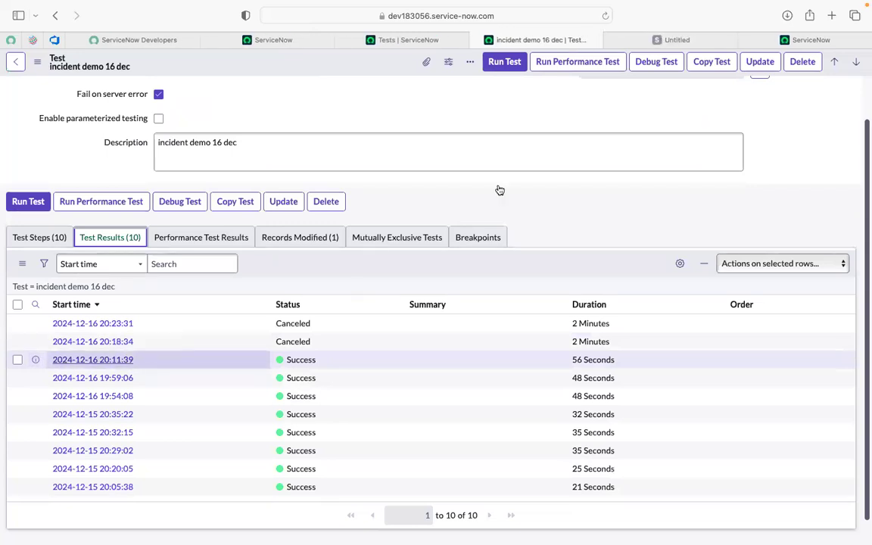
pyautogui.click(647, 38)
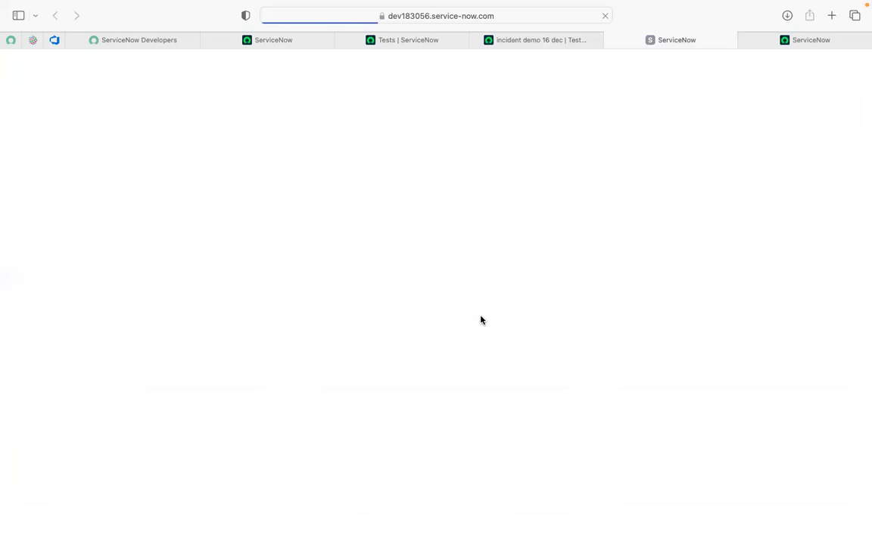
pyautogui.scroll(-3, 432, 375)
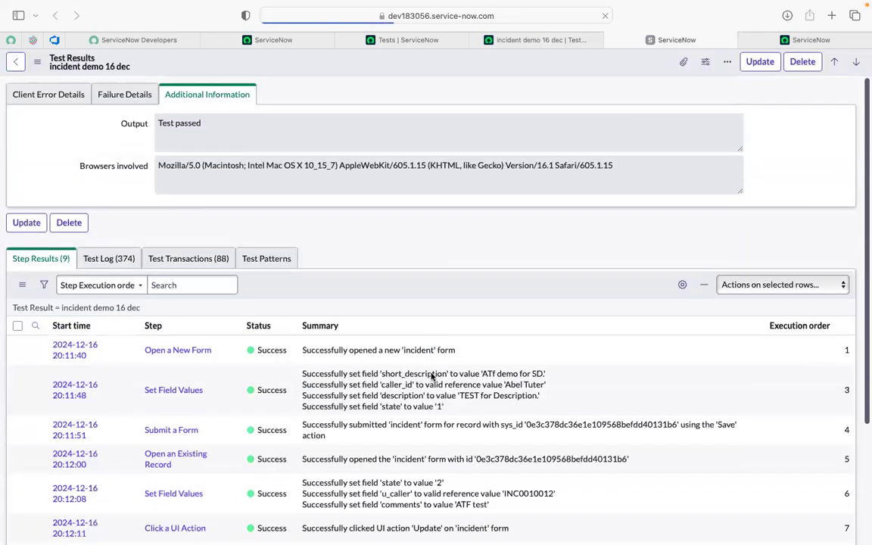
pyautogui.scroll(-3, 432, 376)
pyautogui.scroll(-7, 292, 427)
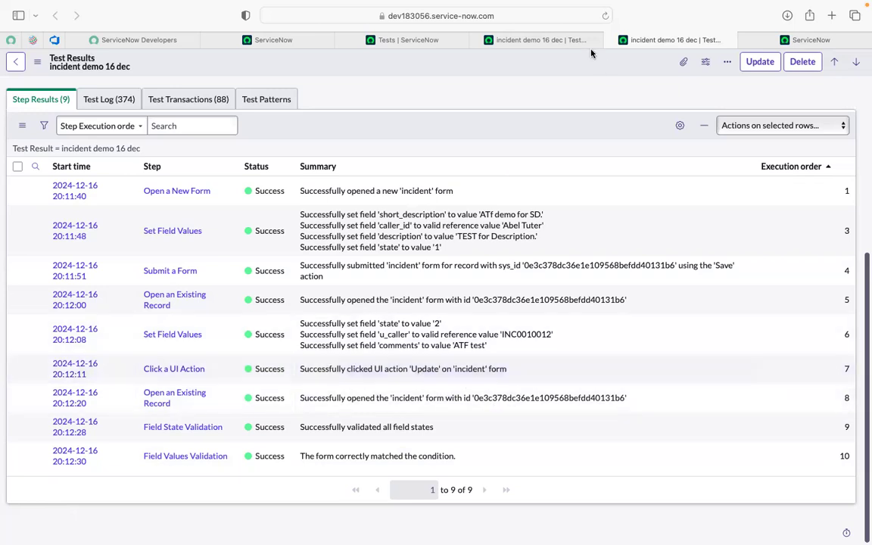
pyautogui.click(551, 44)
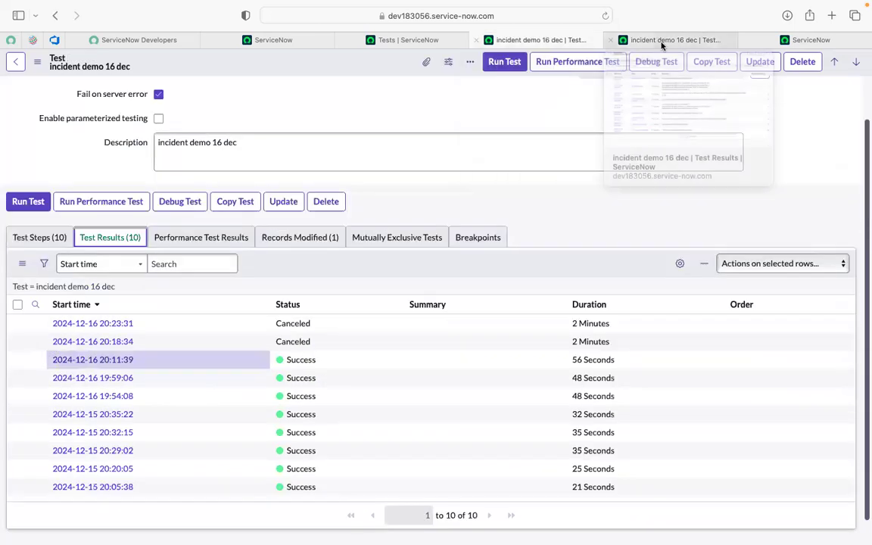
pyautogui.click(661, 45)
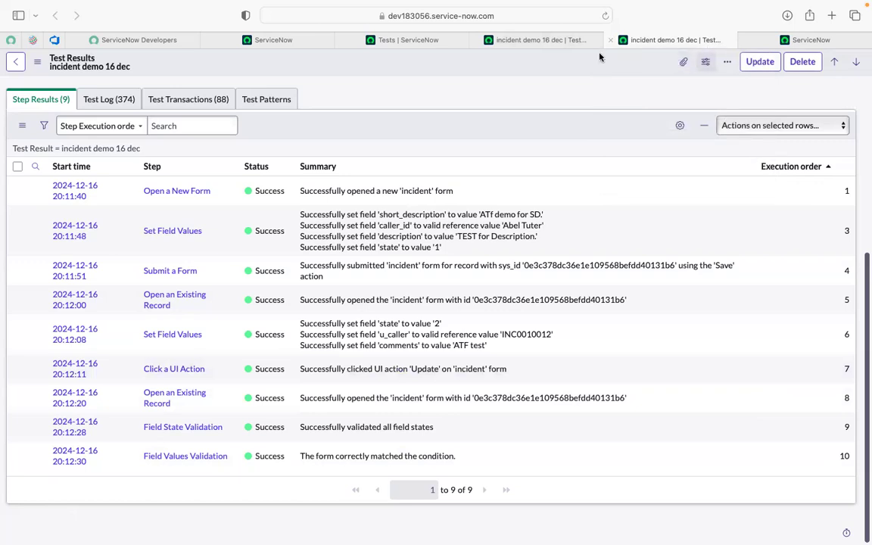
pyautogui.scroll(5, 425, 87)
pyautogui.scroll(-1, 426, 88)
# - Open the "incident demo 16 dec" test record from its test result and reload the disconnected Client Test Runner
pyautogui.click(334, 97)
pyautogui.click(503, 125)
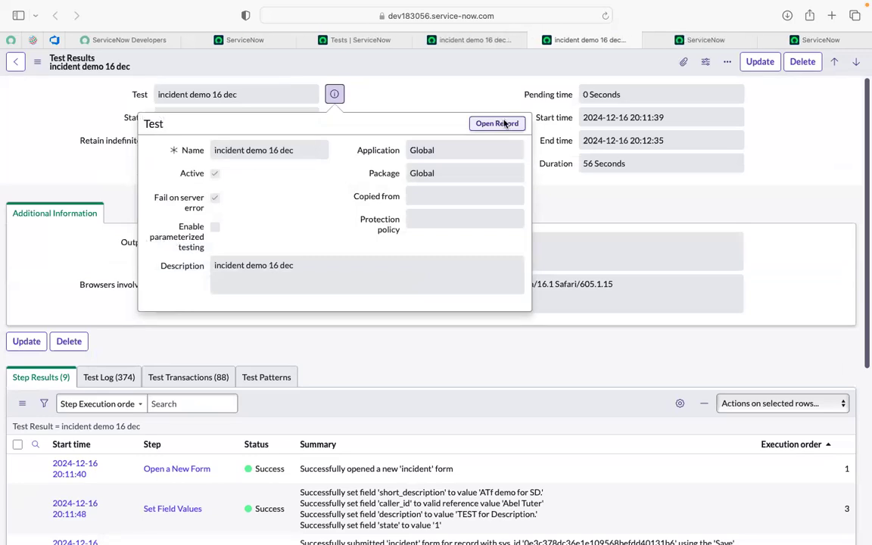
pyautogui.click(801, 42)
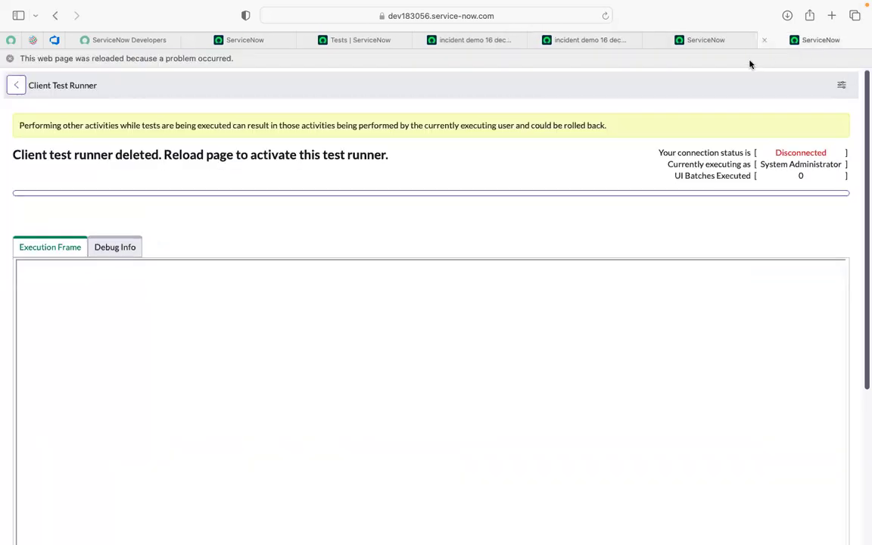
pyautogui.click(714, 41)
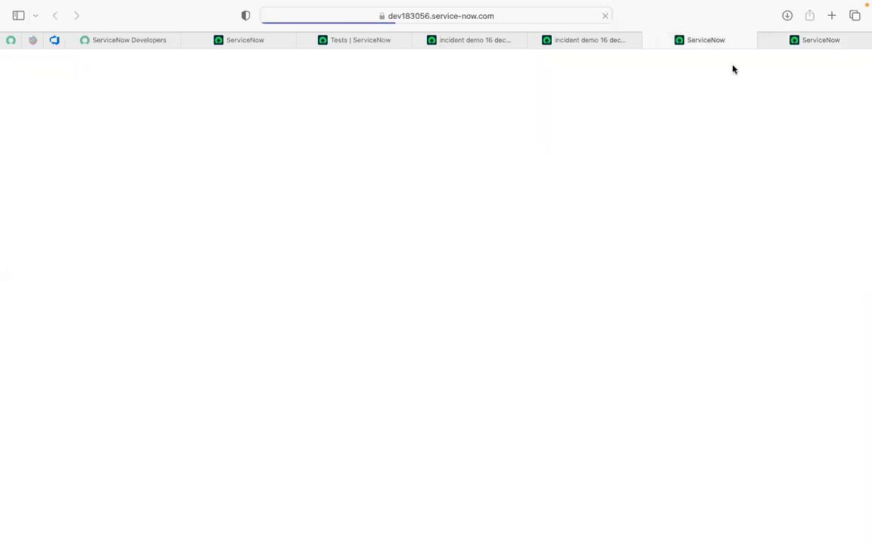
pyautogui.click(814, 40)
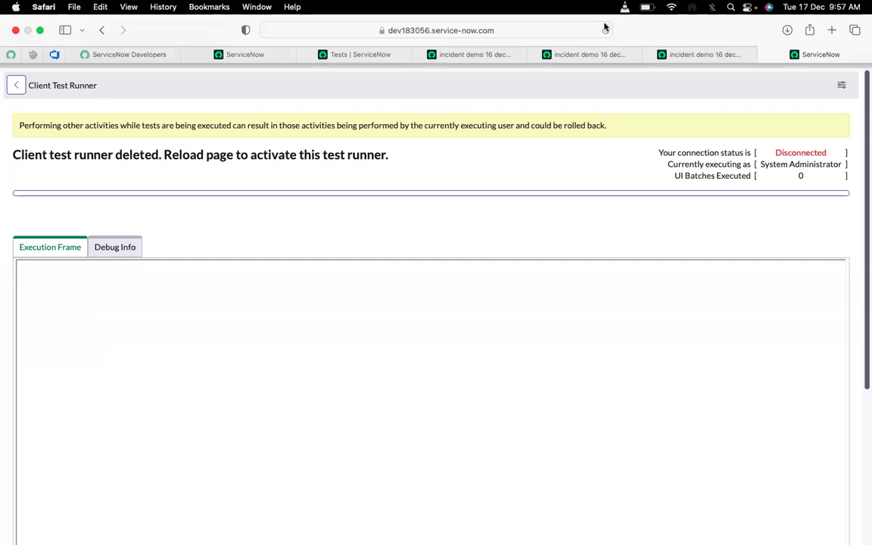
pyautogui.click(605, 29)
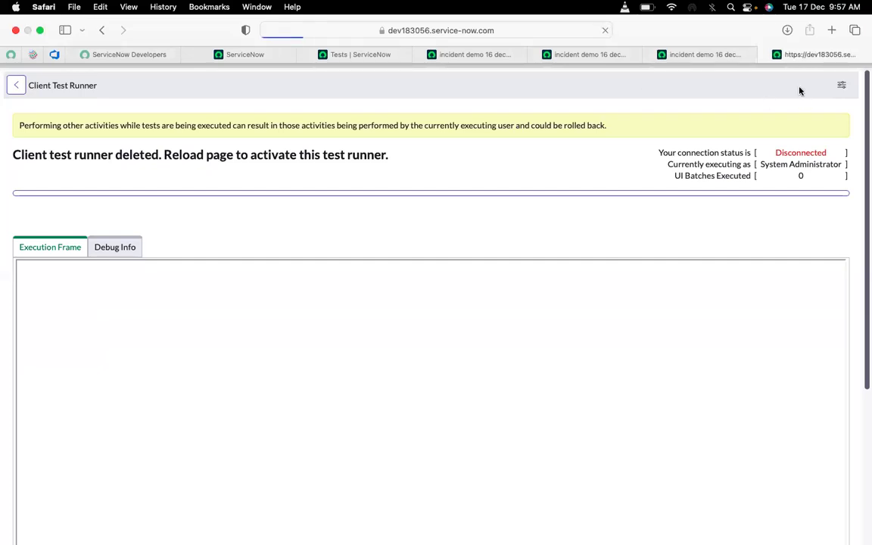
pyautogui.click(689, 54)
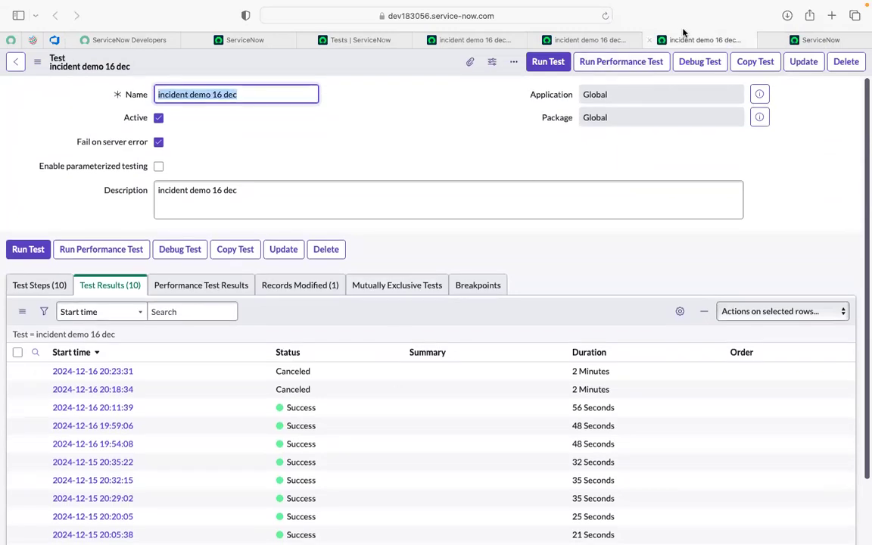
# - Return to the newly opened "incident demo 16 dec" test record and show its list of test steps
pyautogui.click(564, 39)
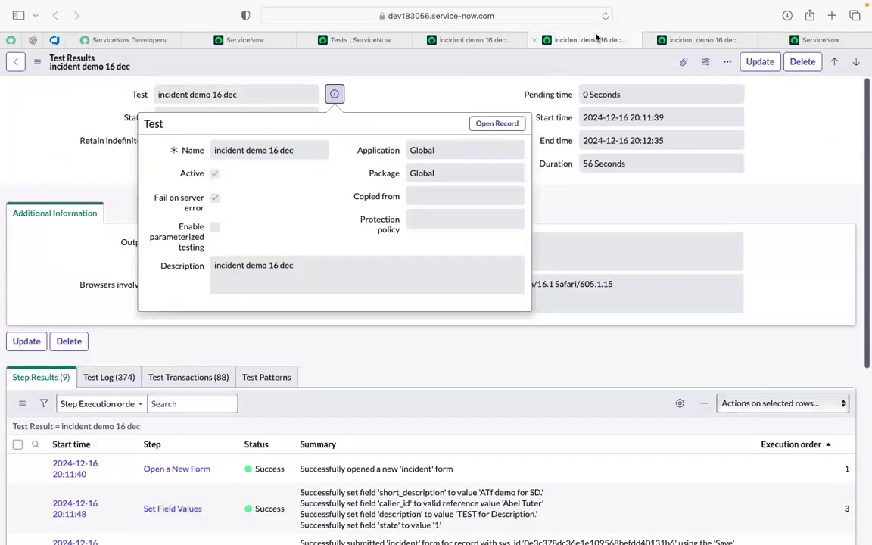
pyautogui.click(676, 42)
pyautogui.click(57, 283)
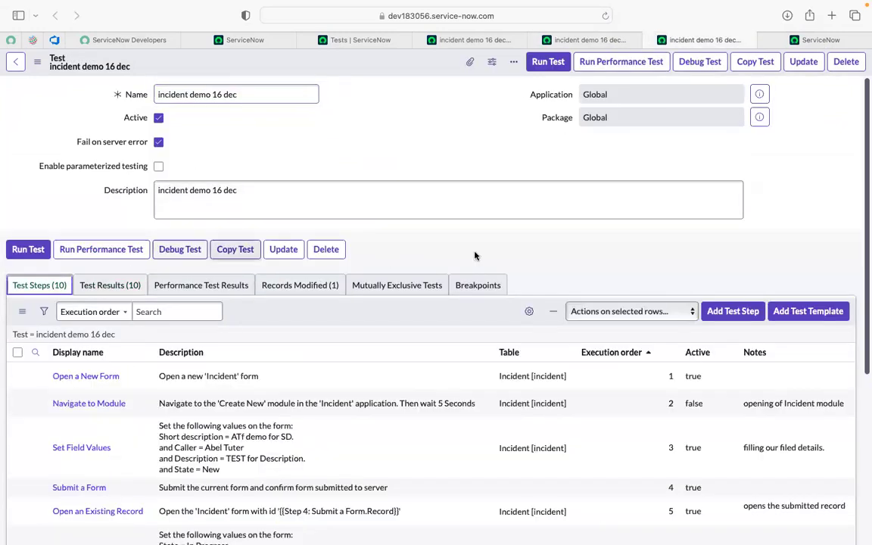
pyautogui.scroll(-5, 494, 261)
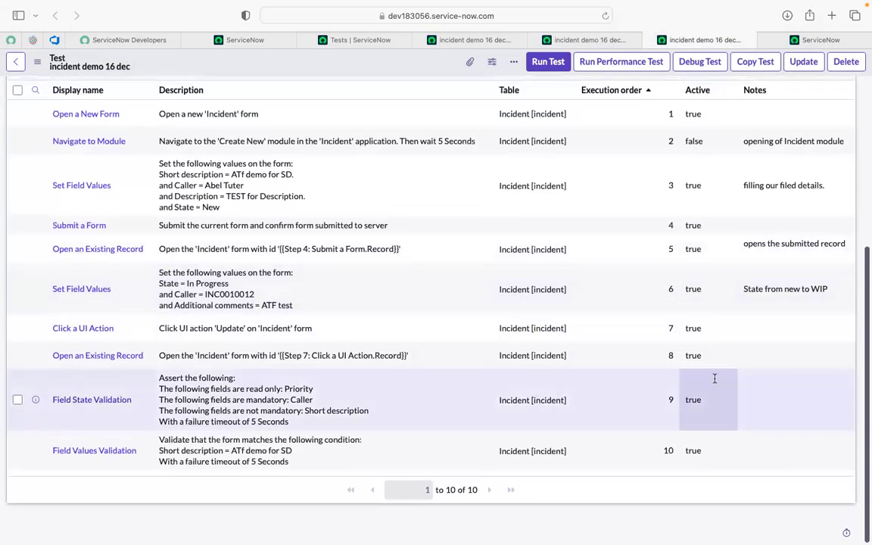
# - Try to set Active to false for the Field State Validation step within the test steps list
pyautogui.doubleClick(710, 406)
pyautogui.doubleClick(708, 402)
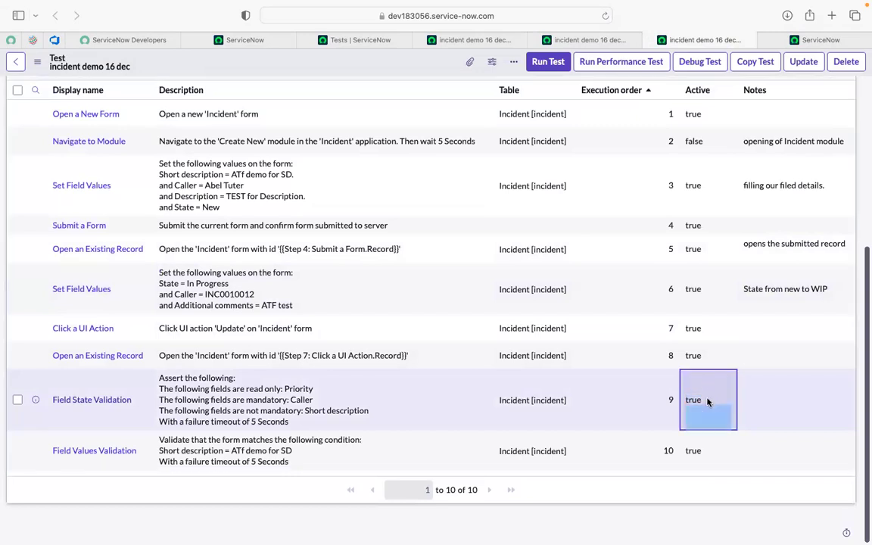
pyautogui.click(708, 384)
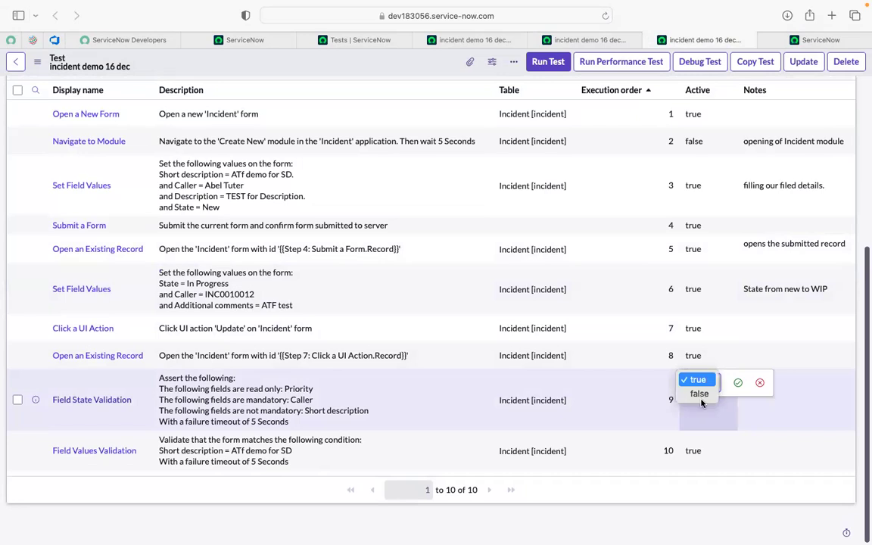
pyautogui.click(714, 440)
pyautogui.click(714, 446)
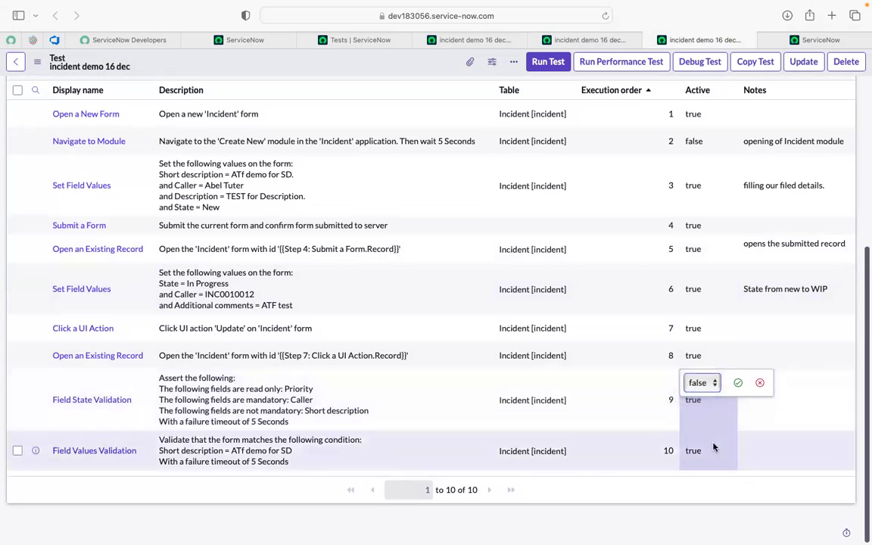
# - Deactivate the Field Values Validation step by setting its Active value to false and saving the change
pyautogui.doubleClick(713, 447)
pyautogui.click(711, 445)
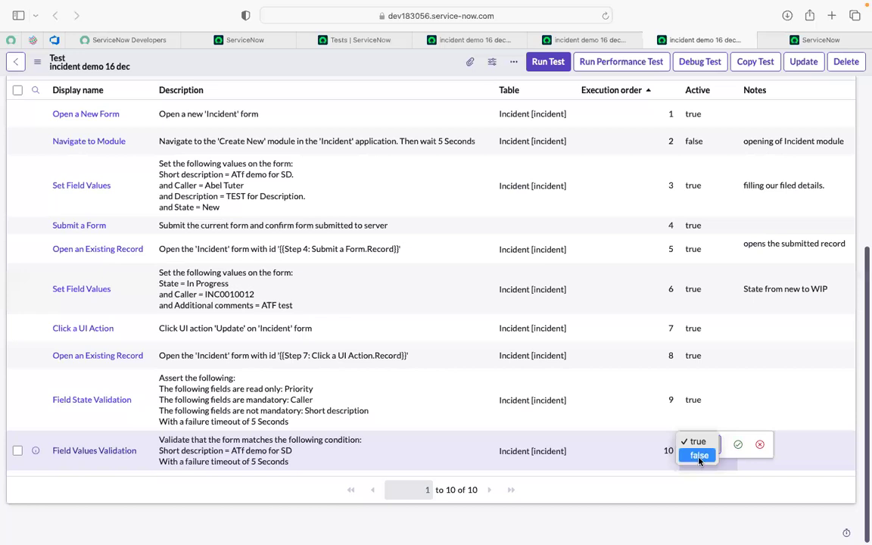
pyautogui.click(699, 455)
pyautogui.click(737, 446)
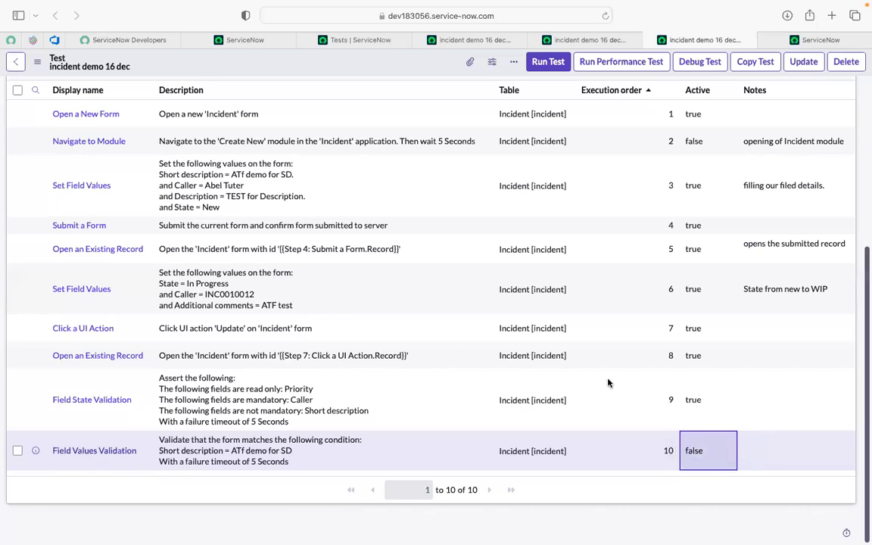
# - Start a new "Click a UI Action" test step inserted after Step 10 - Field Values Validation
pyautogui.scroll(5, 606, 307)
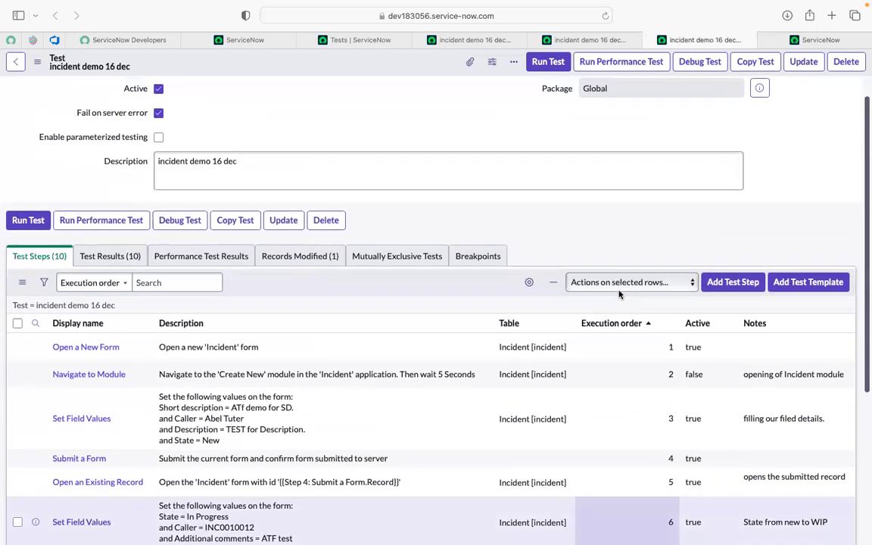
pyautogui.click(733, 283)
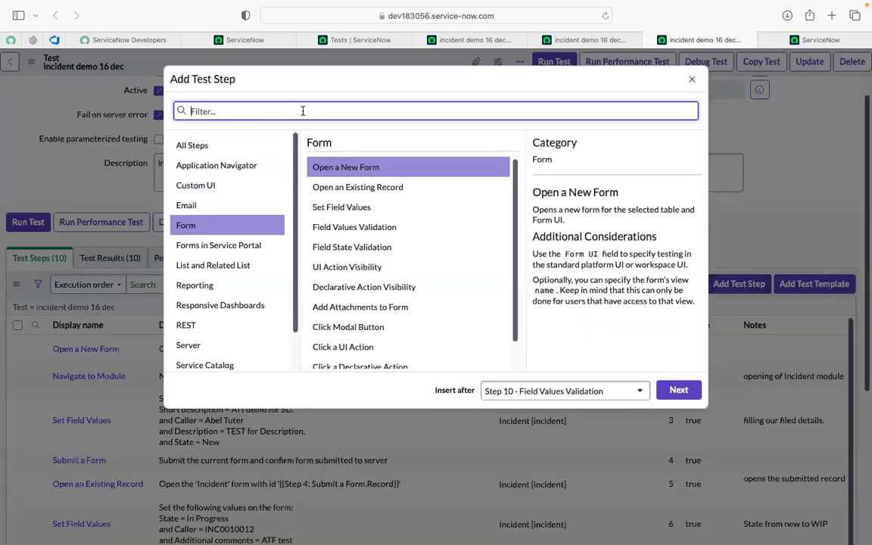
pyautogui.write('click')
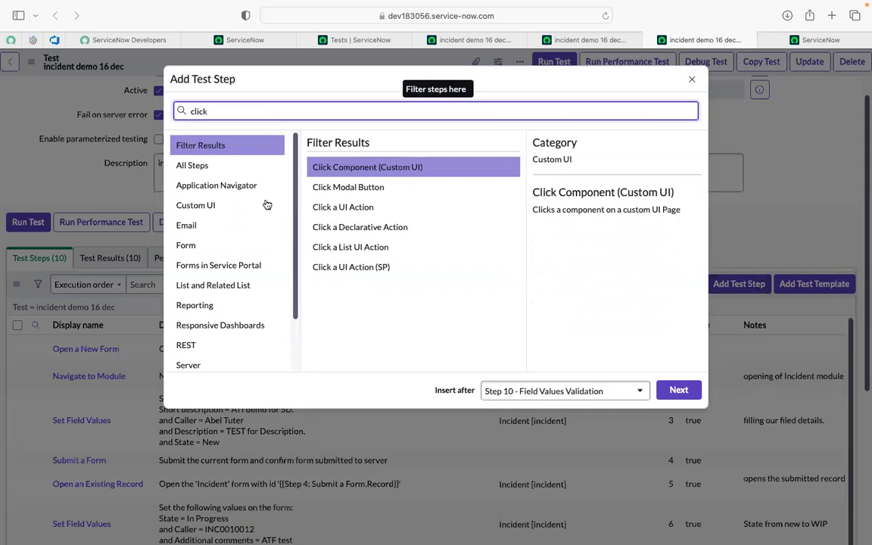
pyautogui.click(338, 208)
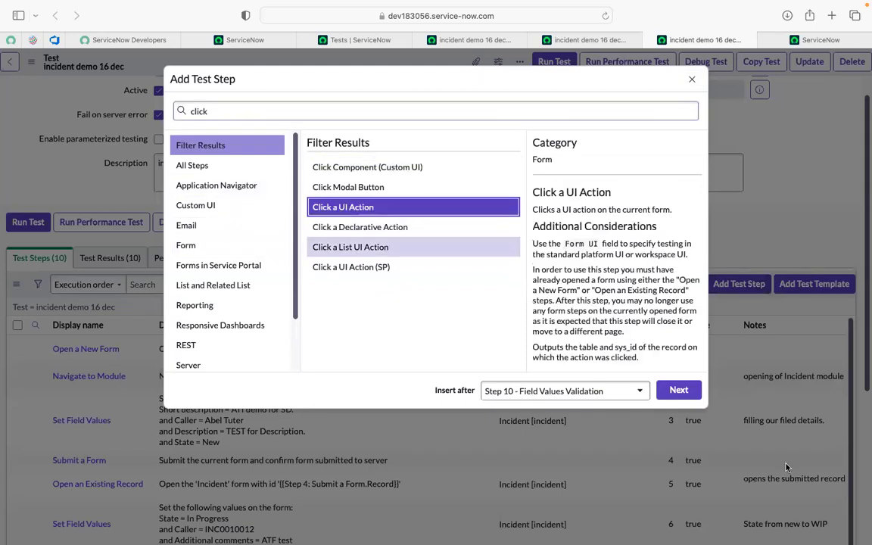
pyautogui.click(677, 390)
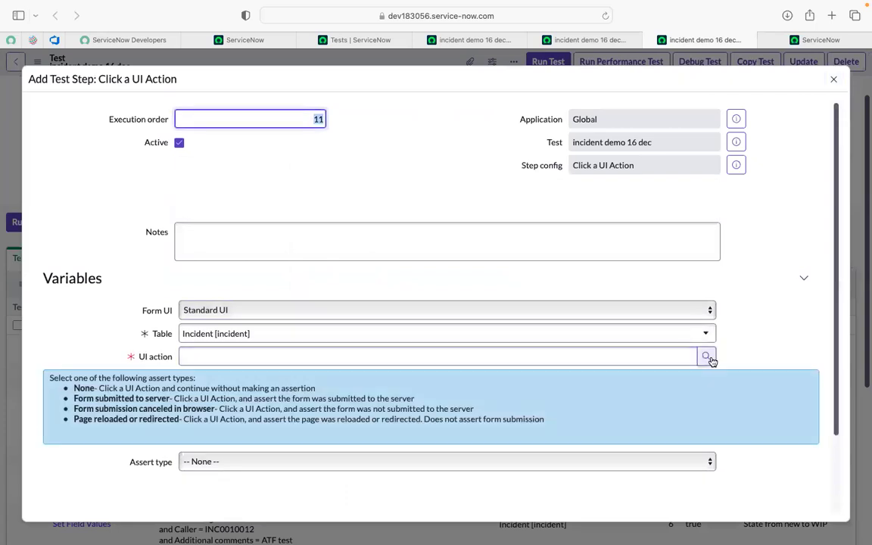
# - Choose the incident table's Resolve as the new step's UI action and submit the step
pyautogui.click(706, 356)
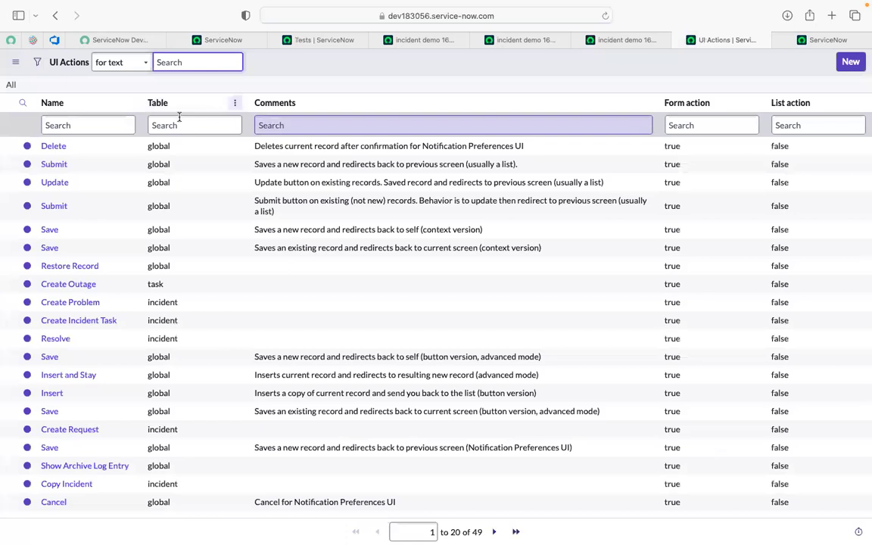
pyautogui.click(91, 123)
pyautogui.write('re')
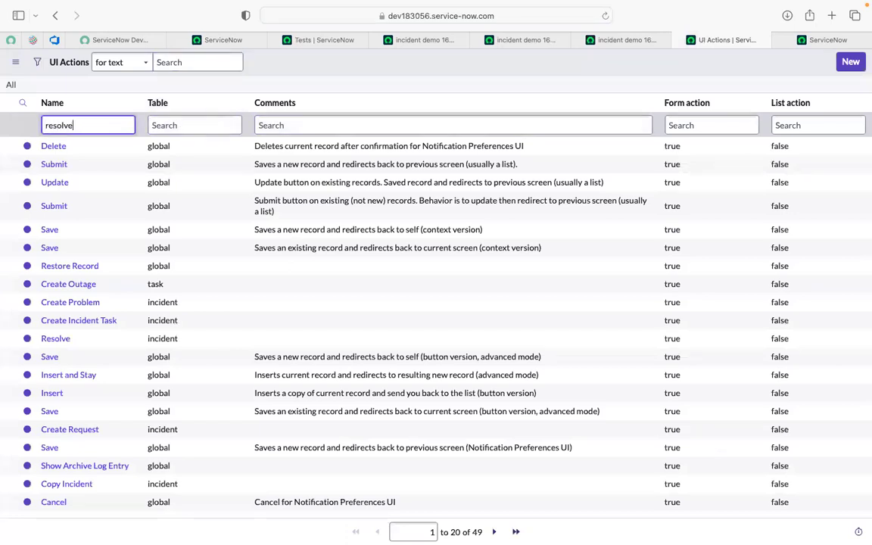
pyautogui.write('solve')
pyautogui.press('Return')
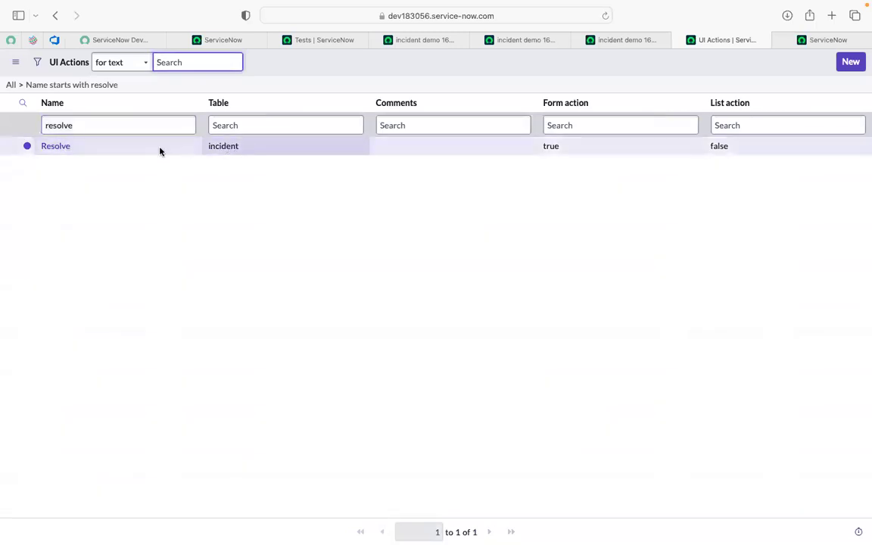
pyautogui.click(61, 148)
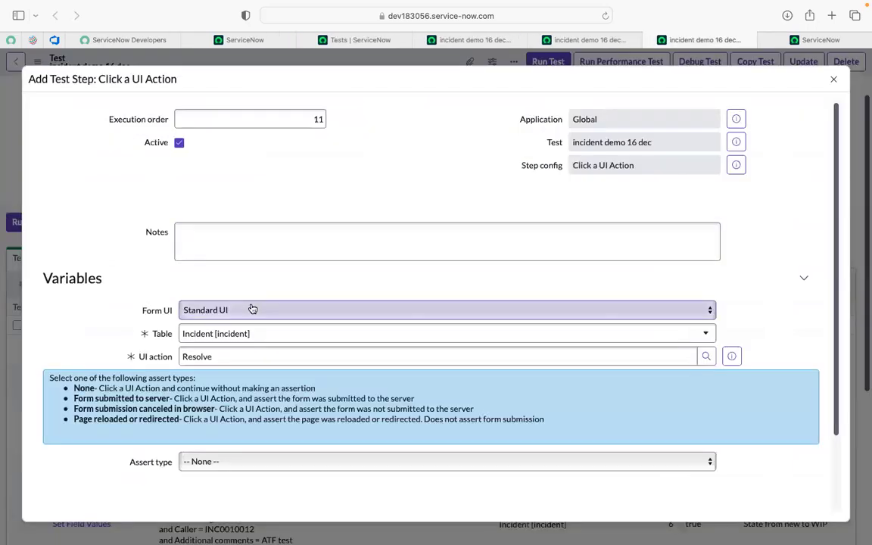
pyautogui.scroll(-2, 253, 308)
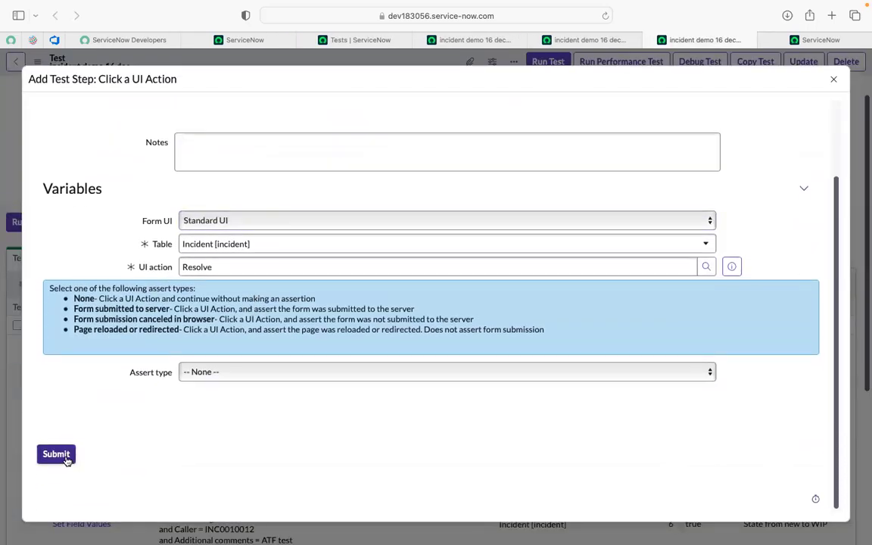
pyautogui.click(66, 458)
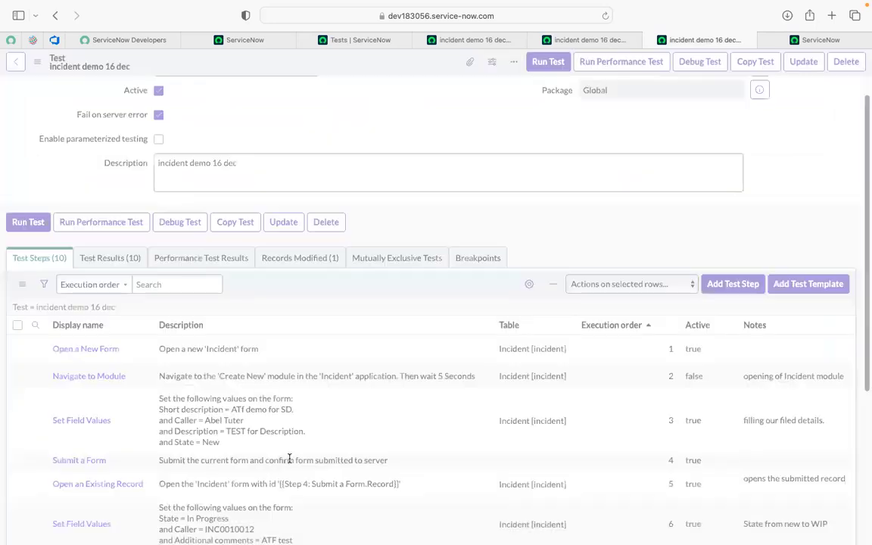
# - Open the Set Field Values step with execution order 6 and add Resolution code with the value "No resolution provided"
pyautogui.scroll(-5, 301, 419)
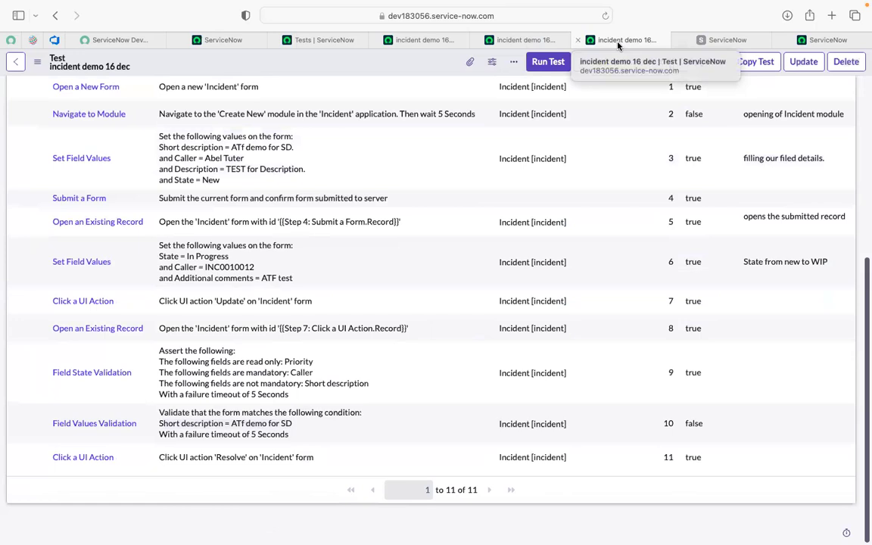
pyautogui.click(702, 39)
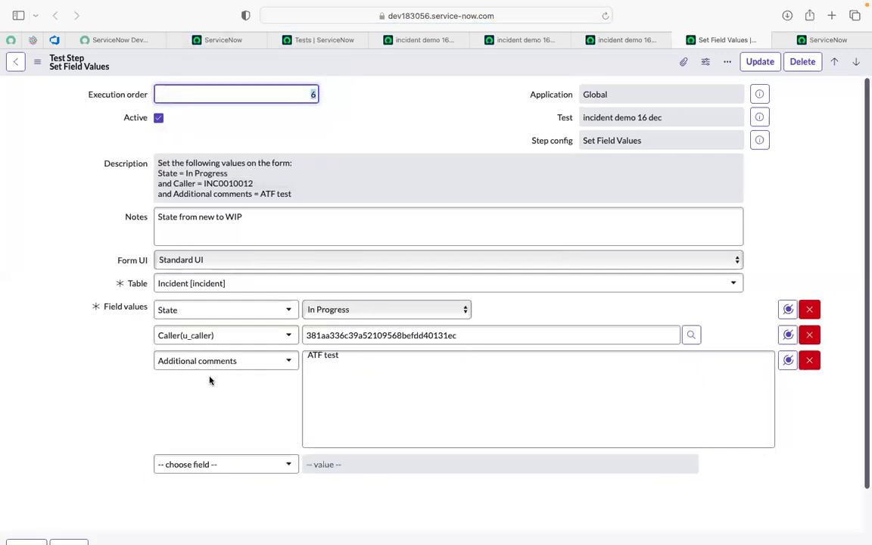
pyautogui.click(180, 466)
pyautogui.write('resol')
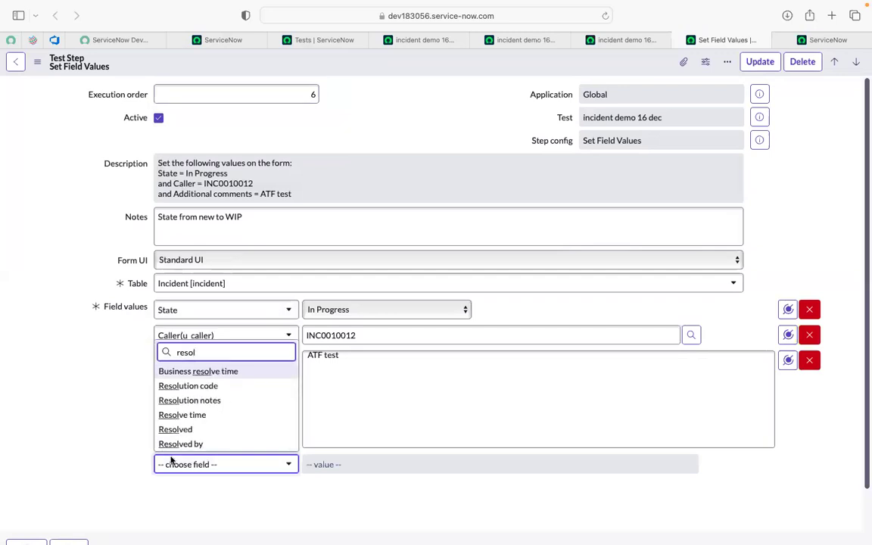
pyautogui.click(195, 387)
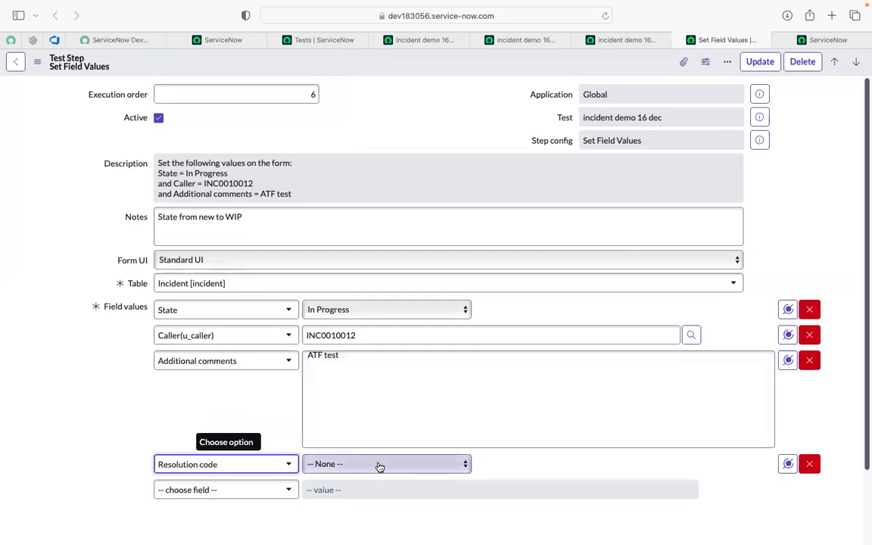
pyautogui.click(377, 464)
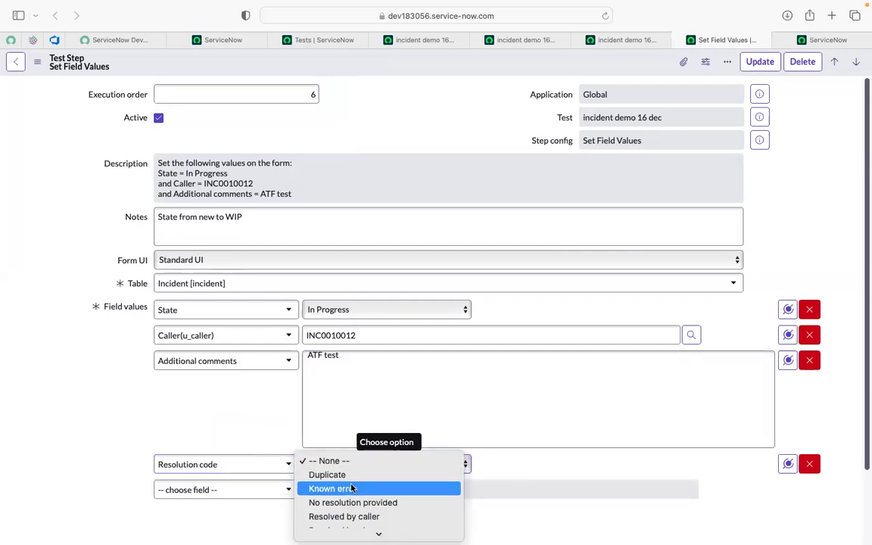
pyautogui.scroll(-3, 327, 502)
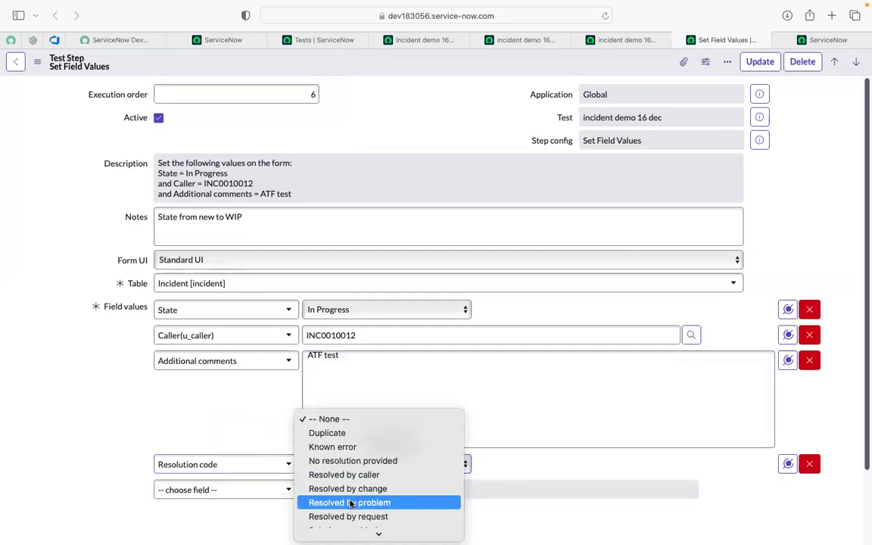
pyautogui.click(353, 450)
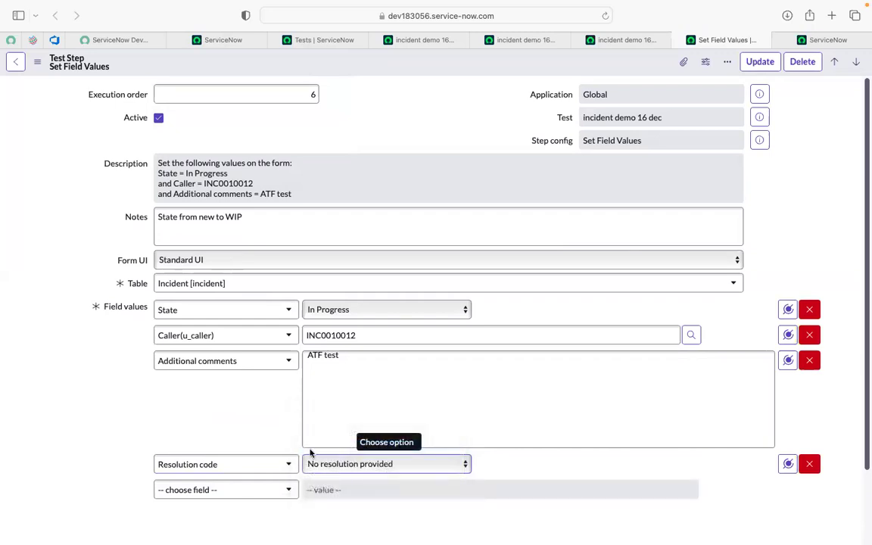
# - Add Resolution notes with the value "success" to the Set Field Values step and save the step
pyautogui.click(235, 488)
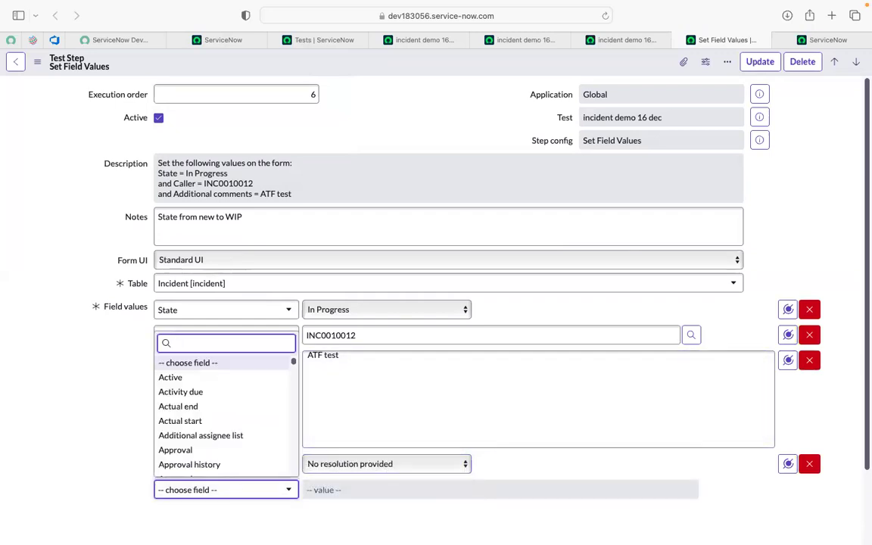
pyautogui.write('resolution')
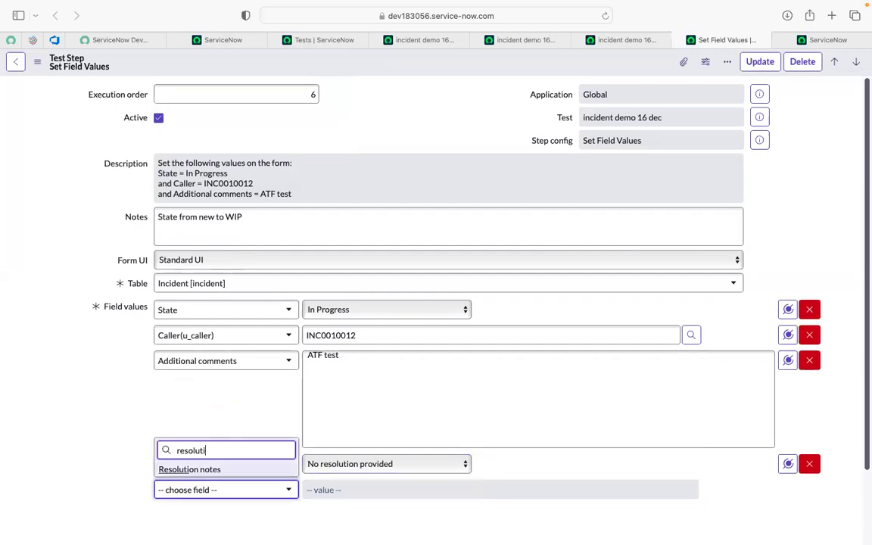
pyautogui.click(189, 469)
pyautogui.write('succe')
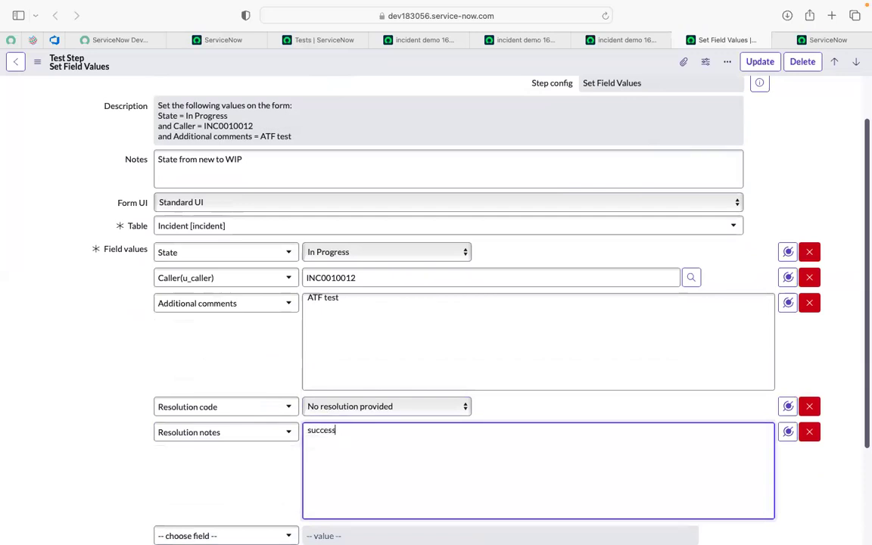
pyautogui.write('ss')
pyautogui.scroll(-3, 333, 478)
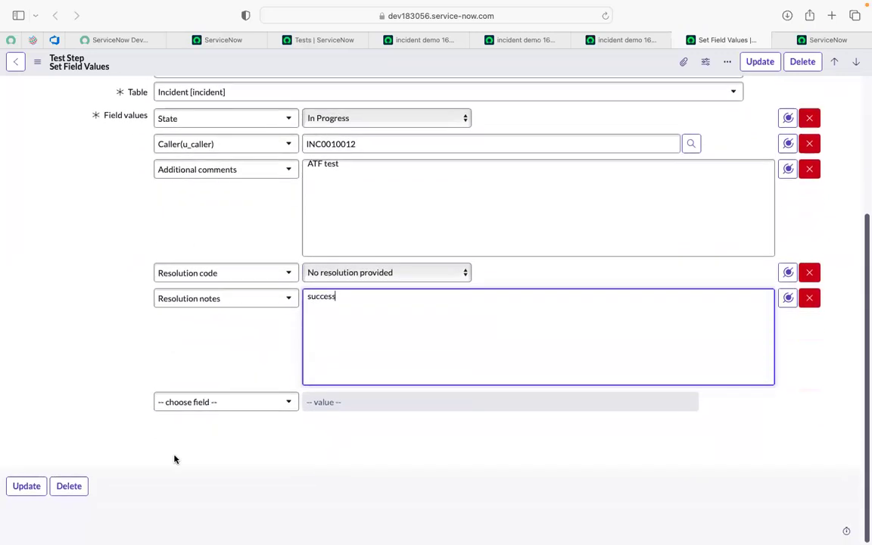
pyautogui.click(26, 488)
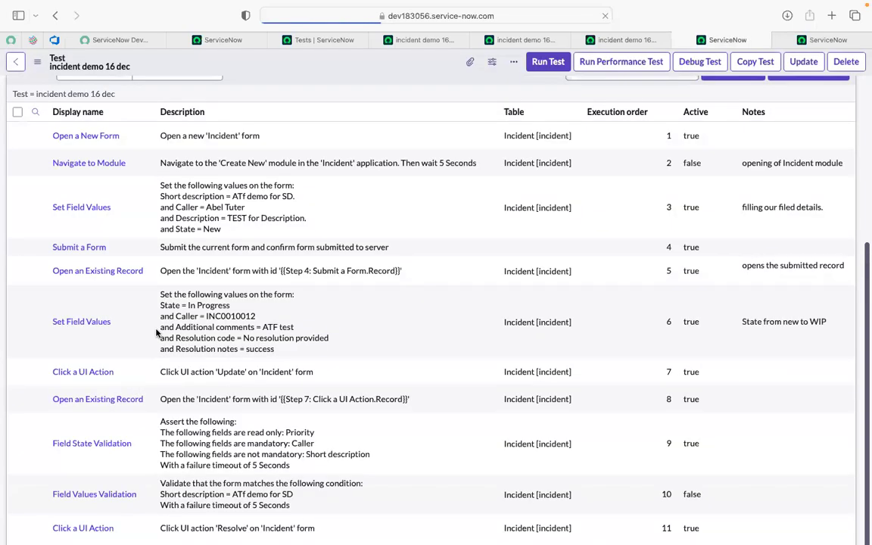
# - Run the "incident demo 16 dec" test using the preselected Safari session as the test runner
pyautogui.scroll(-5, 498, 464)
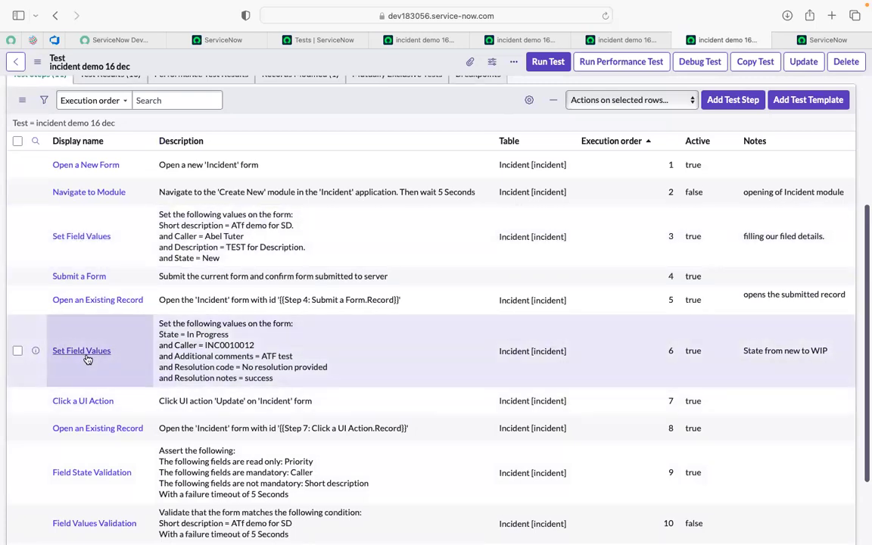
pyautogui.scroll(-3, 87, 358)
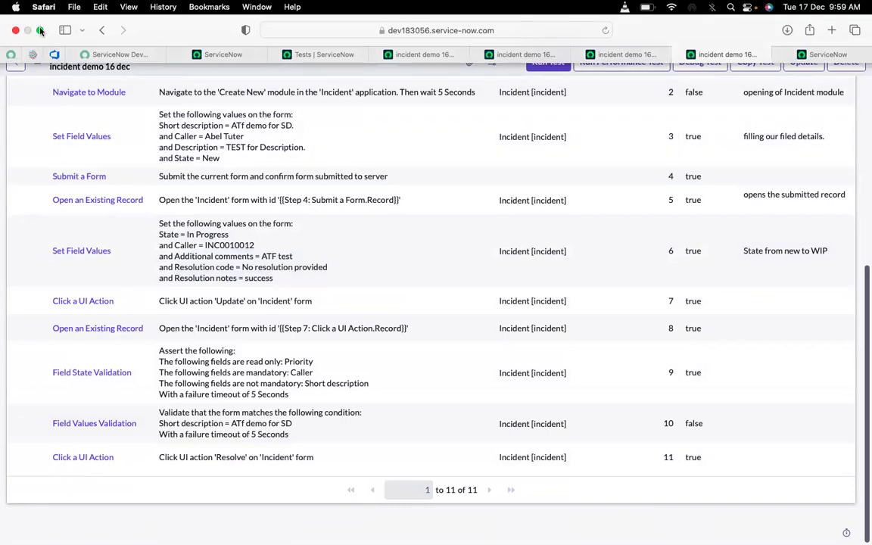
pyautogui.click(40, 30)
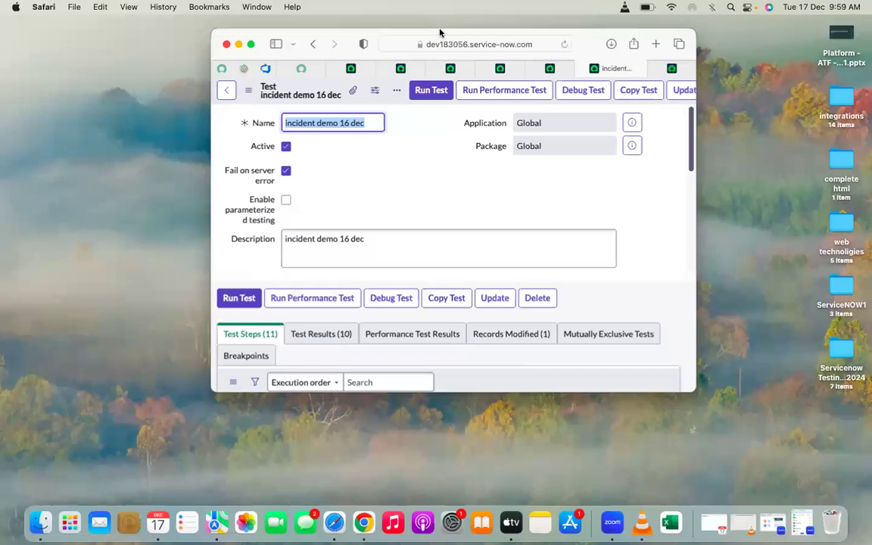
pyautogui.click(252, 45)
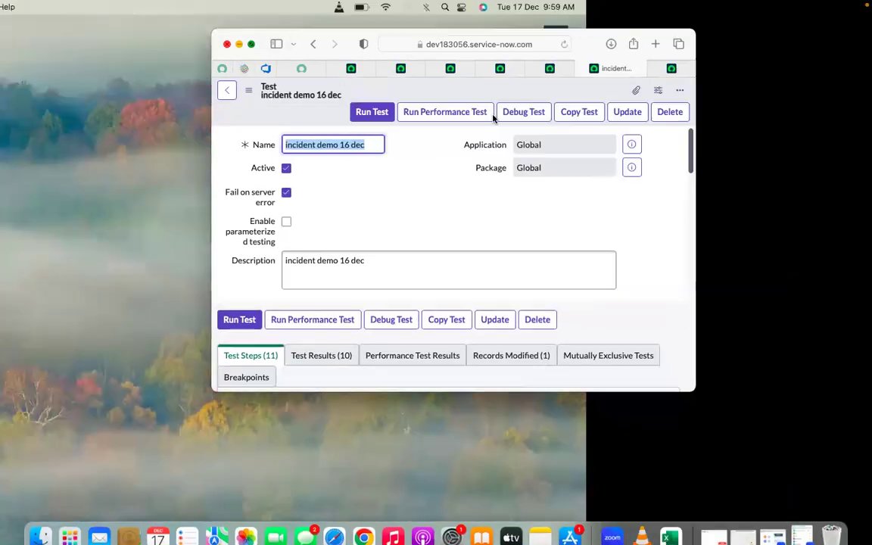
pyautogui.click(545, 64)
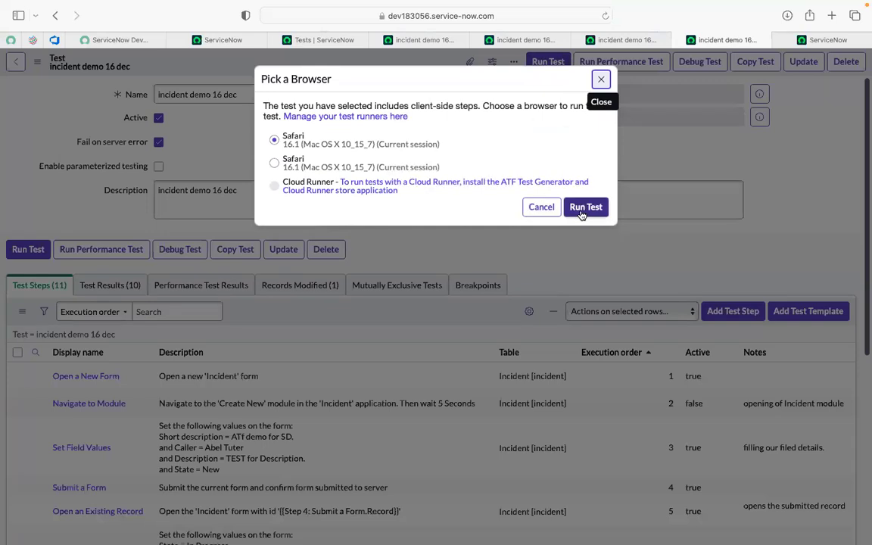
pyautogui.click(584, 209)
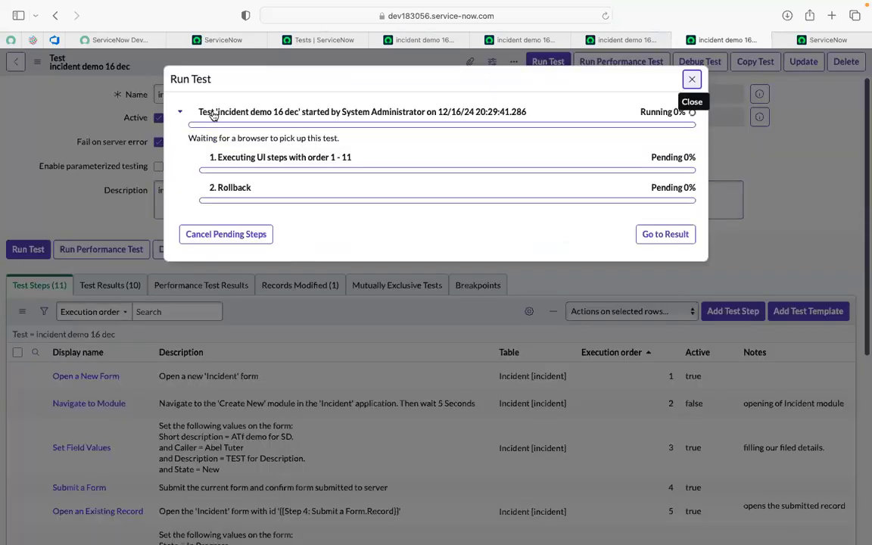
# - Examine the test's progress and the incident form in the Client Test Runner, and dismiss the page reload notice
pyautogui.click(820, 39)
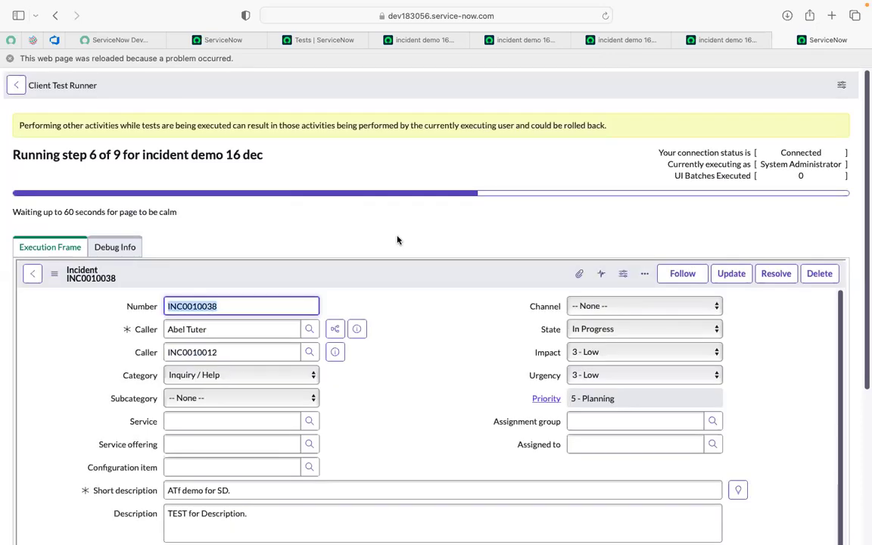
pyautogui.scroll(-10, 397, 240)
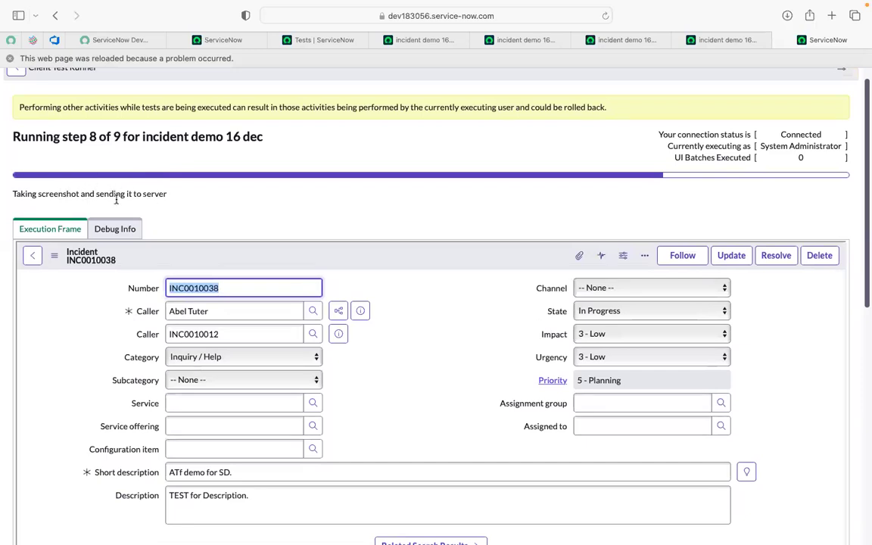
pyautogui.scroll(-1, 276, 215)
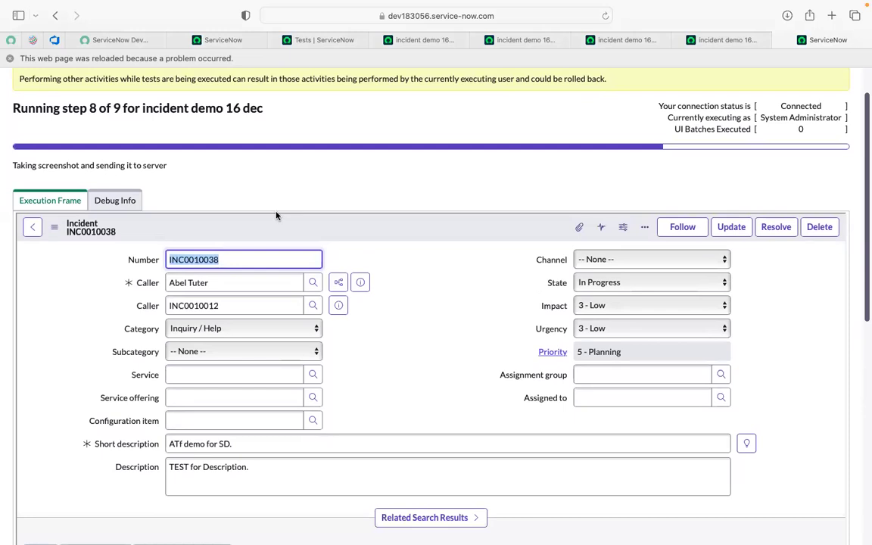
pyautogui.scroll(-1, 276, 216)
pyautogui.scroll(-1, 214, 157)
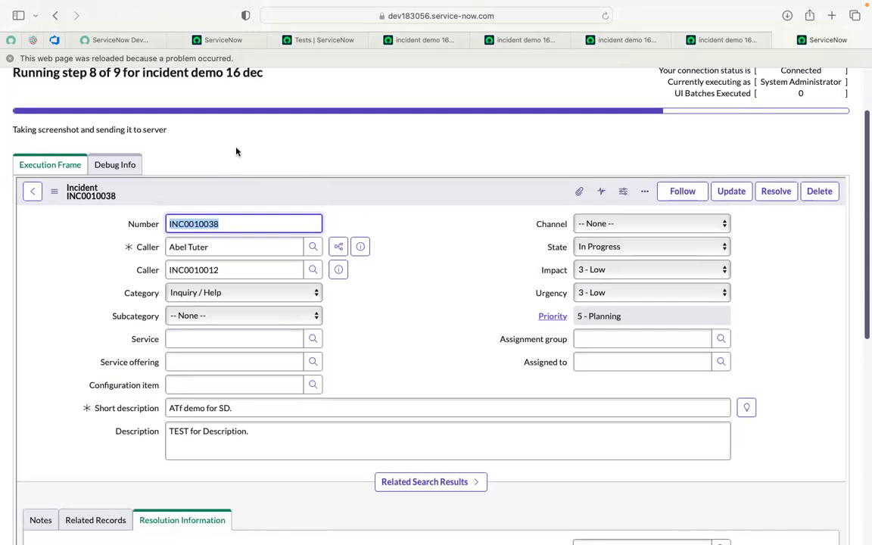
pyautogui.scroll(-2, 235, 151)
pyautogui.scroll(5, 172, 160)
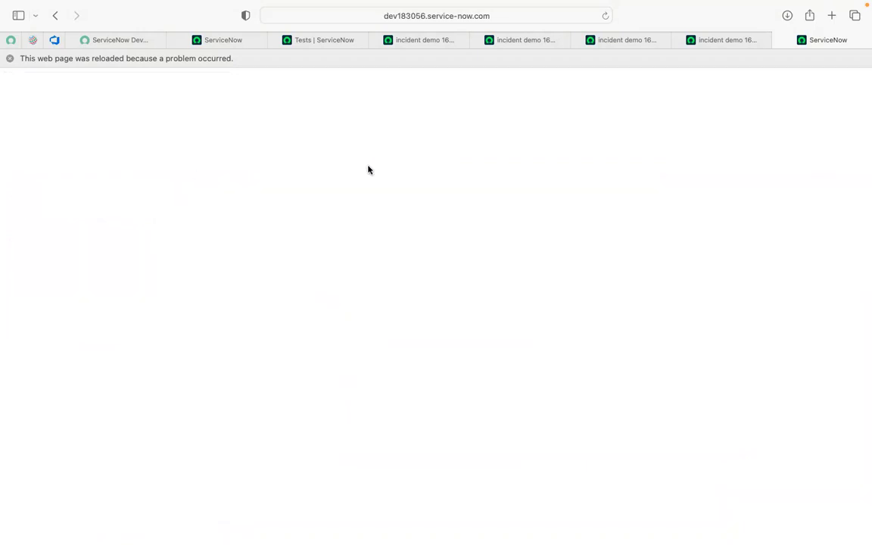
pyautogui.click(9, 58)
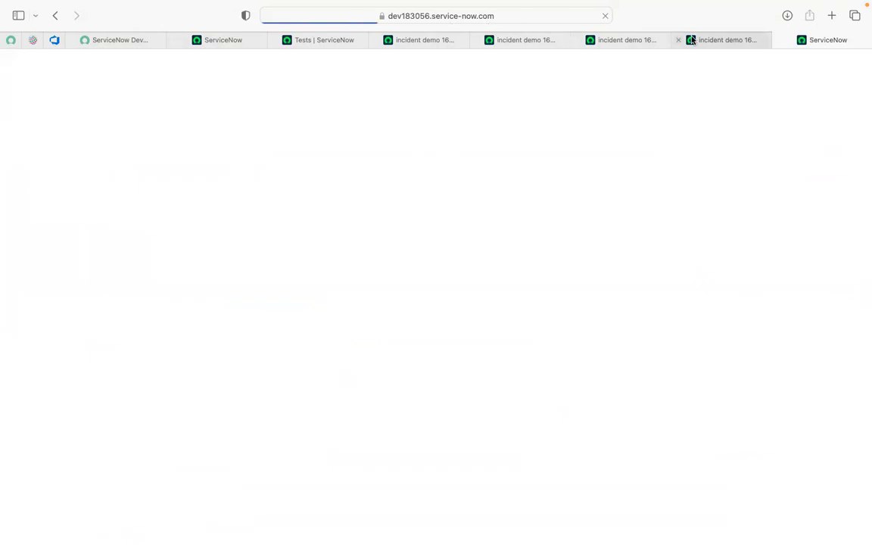
# - Cancel the pending steps of the running test and close its progress dialog
pyautogui.click(685, 39)
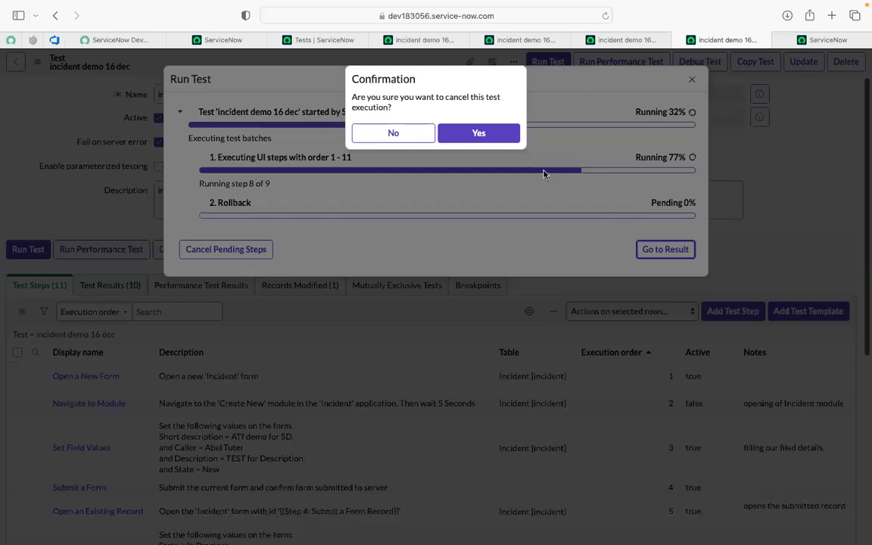
pyautogui.click(497, 133)
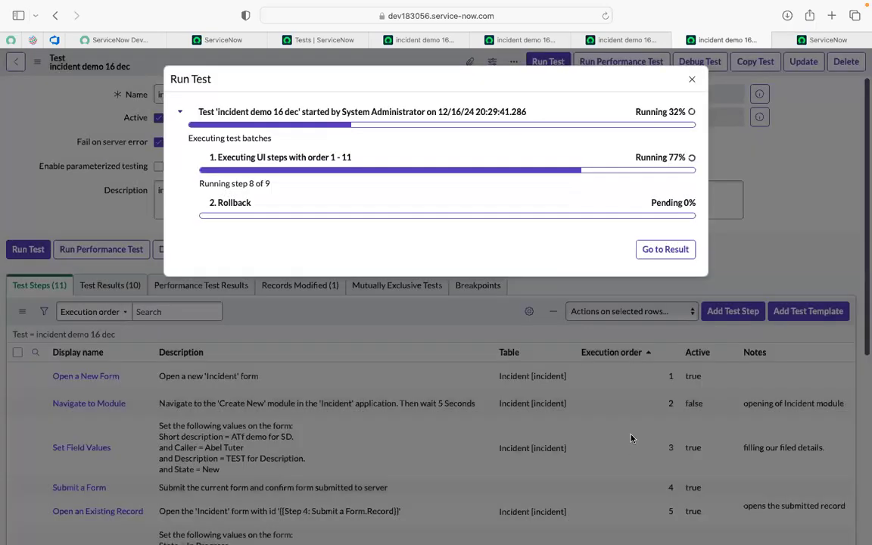
pyautogui.click(691, 79)
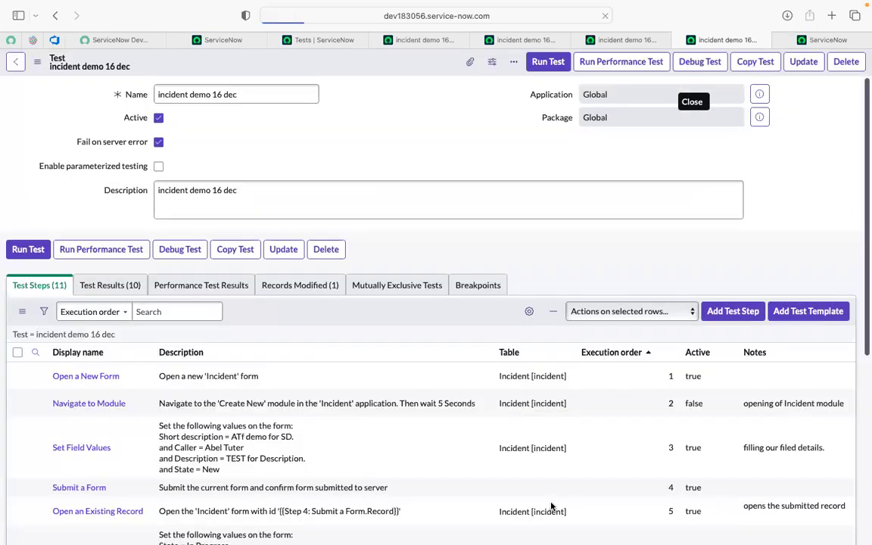
# - Deactivate the Field State Validation step with execution order 9 by setting its Active value to false and saving the change
pyautogui.scroll(-5, 552, 484)
pyautogui.scroll(-10, 557, 452)
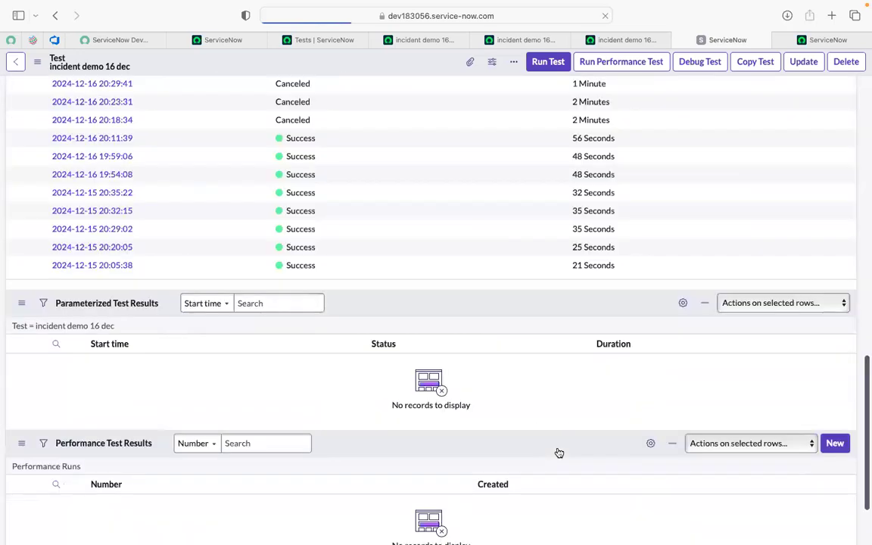
pyautogui.scroll(3, 617, 452)
pyautogui.scroll(-5, 618, 452)
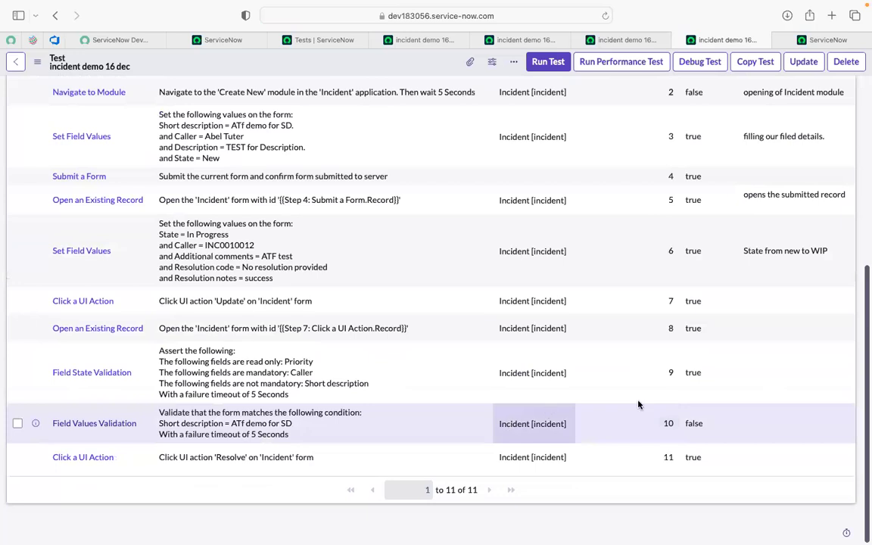
pyautogui.click(686, 383)
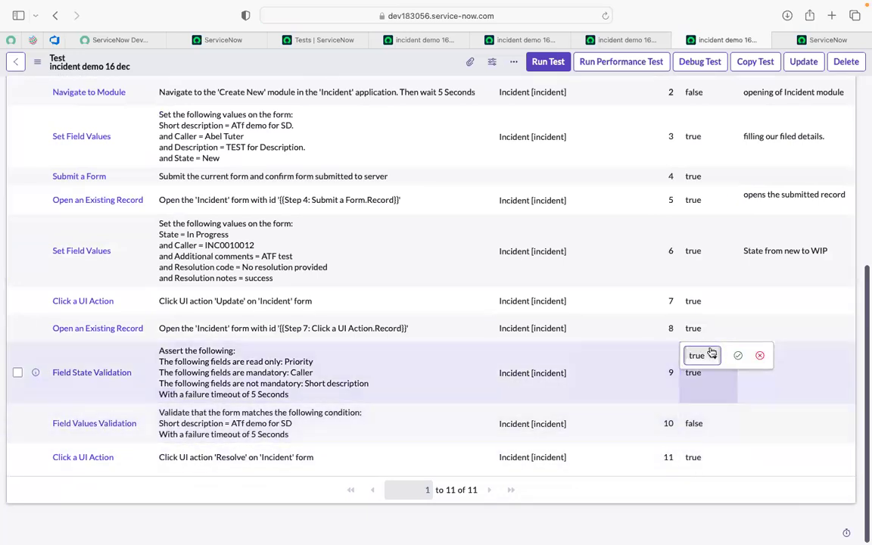
pyautogui.click(696, 356)
pyautogui.click(700, 368)
pyautogui.click(738, 356)
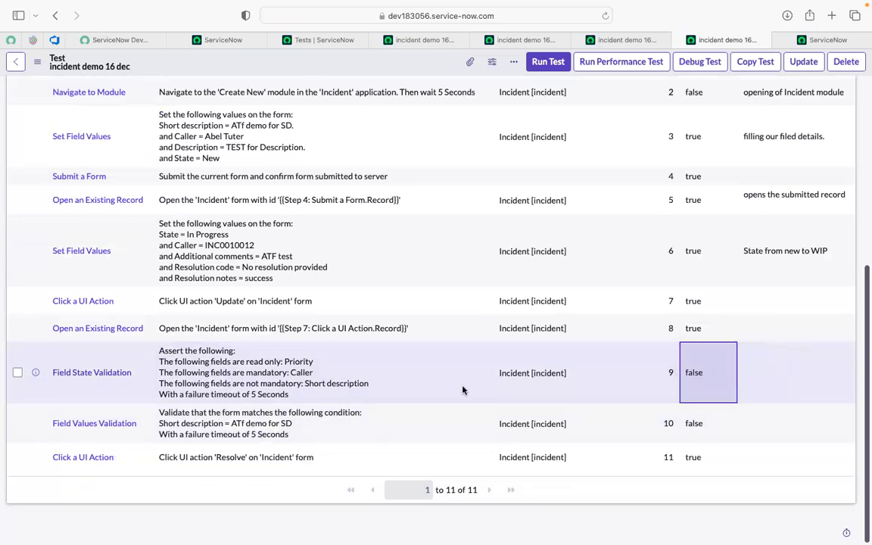
# - Rerun the "incident demo 16 dec" test in the Safari session, check its outcome and close the run dialog
pyautogui.scroll(10, 569, 369)
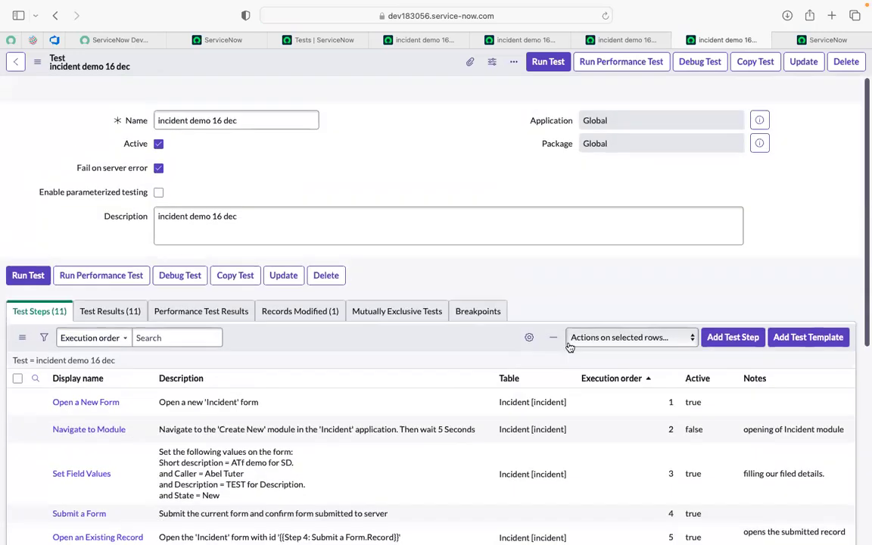
pyautogui.click(548, 62)
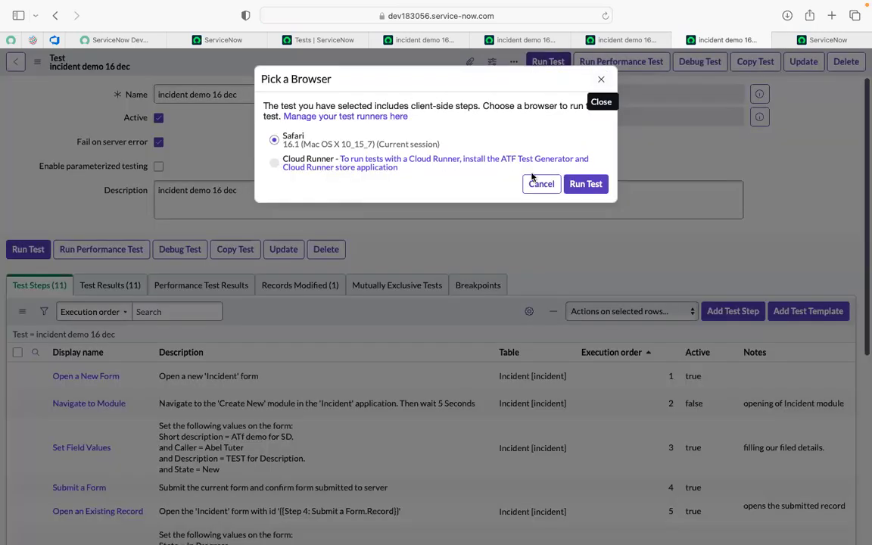
pyautogui.click(585, 184)
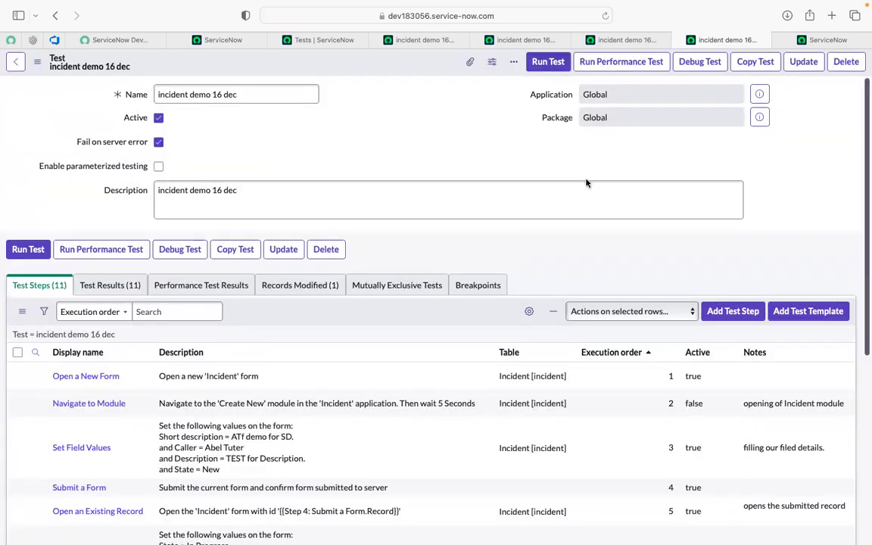
pyautogui.click(789, 40)
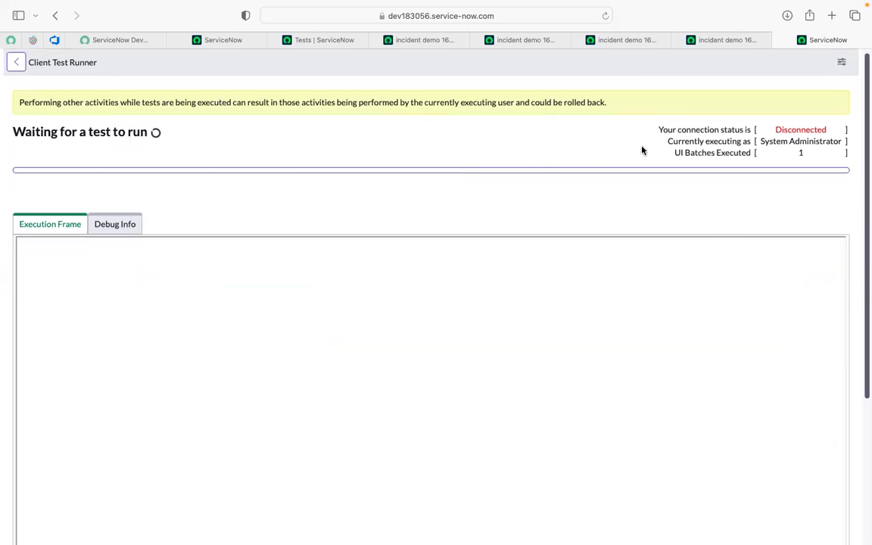
pyautogui.click(727, 39)
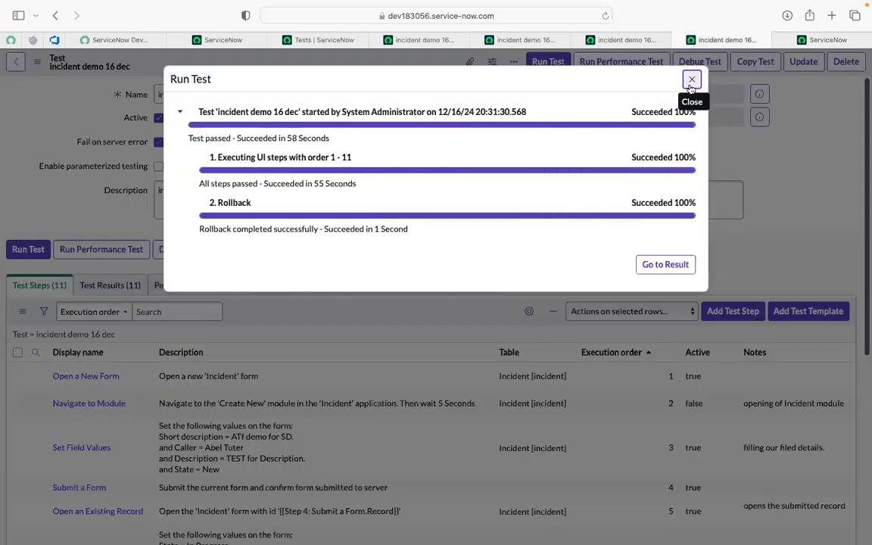
pyautogui.click(691, 80)
# - Look through the open test list and test result pages, ending on the ServiceNow home page
pyautogui.click(387, 38)
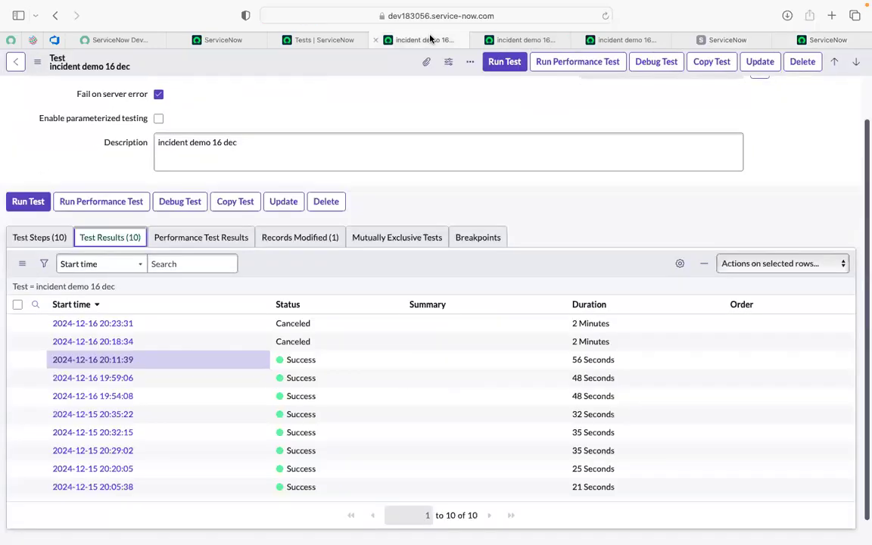
pyautogui.click(310, 41)
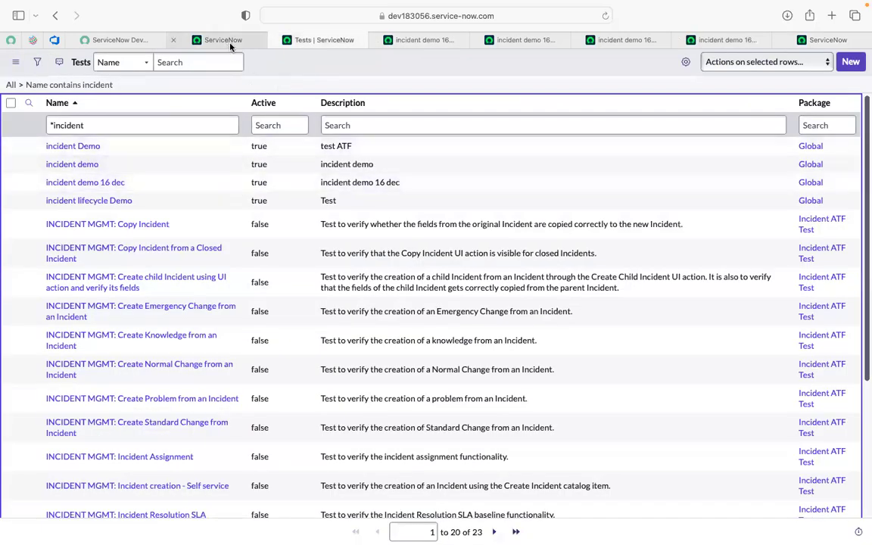
pyautogui.click(206, 38)
pyautogui.click(513, 40)
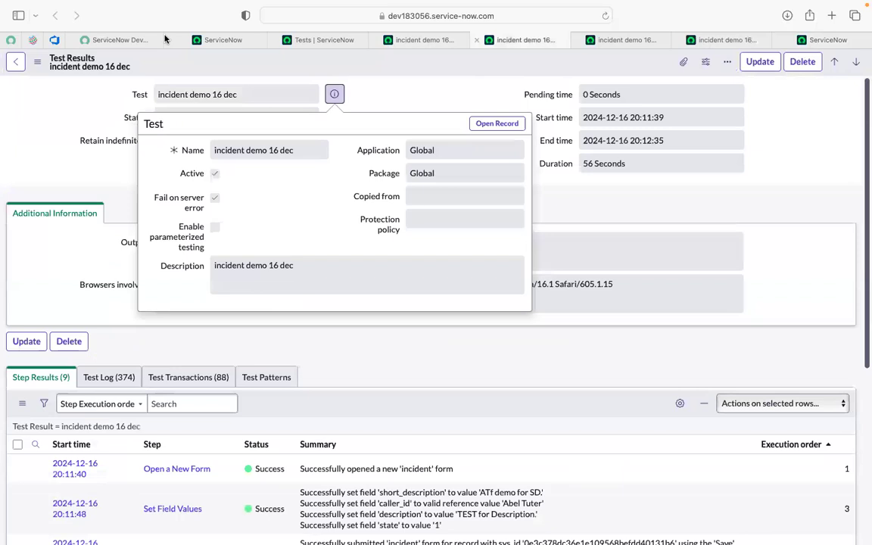
pyautogui.click(198, 40)
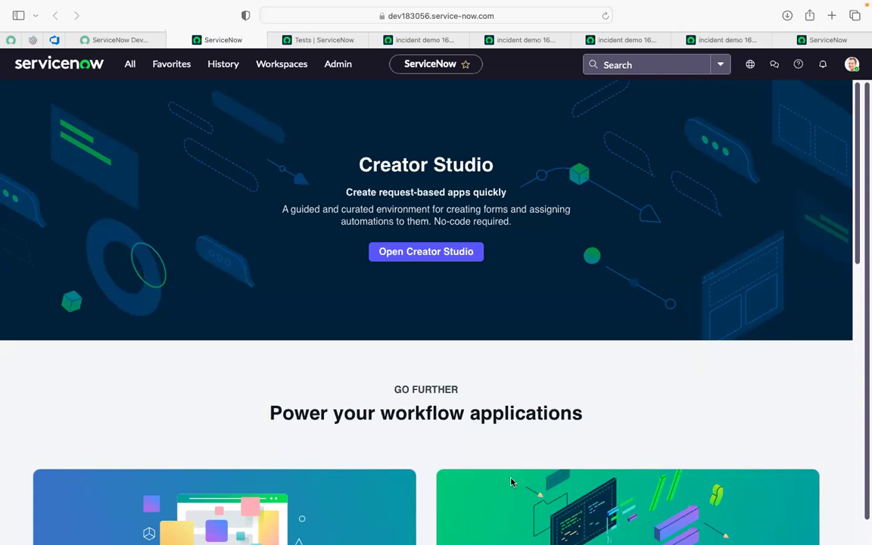
pyautogui.moveTo(541, 539)
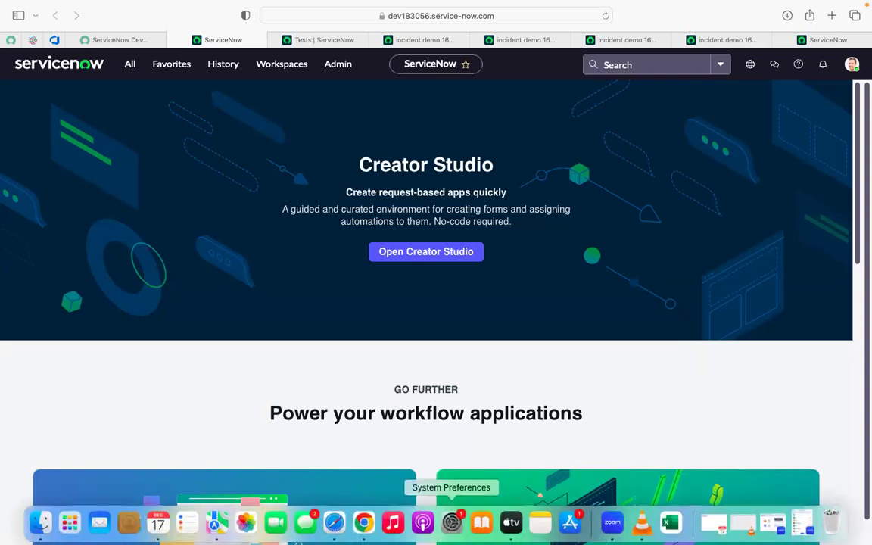